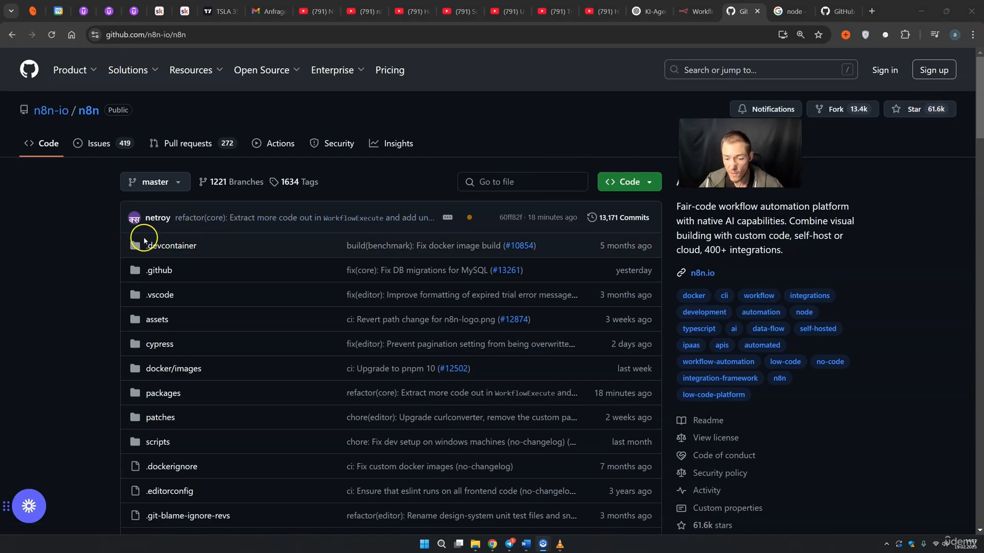
Read the Quick Start section of the n8n repository's README, covering the npx n8n command and the Docker deployment option
{"action": "scroll", "coordinate": [144, 239], "scroll_direction": "down", "scroll_amount": 1}
{"action": "scroll", "coordinate": [143, 239], "scroll_direction": "down", "scroll_amount": 13}
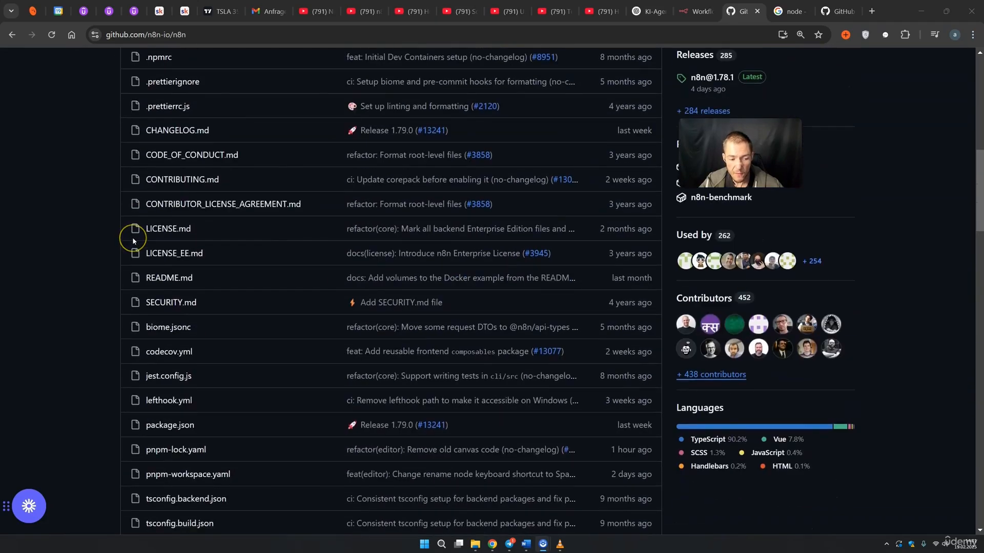
{"action": "scroll", "coordinate": [134, 240], "scroll_direction": "down", "scroll_amount": 10}
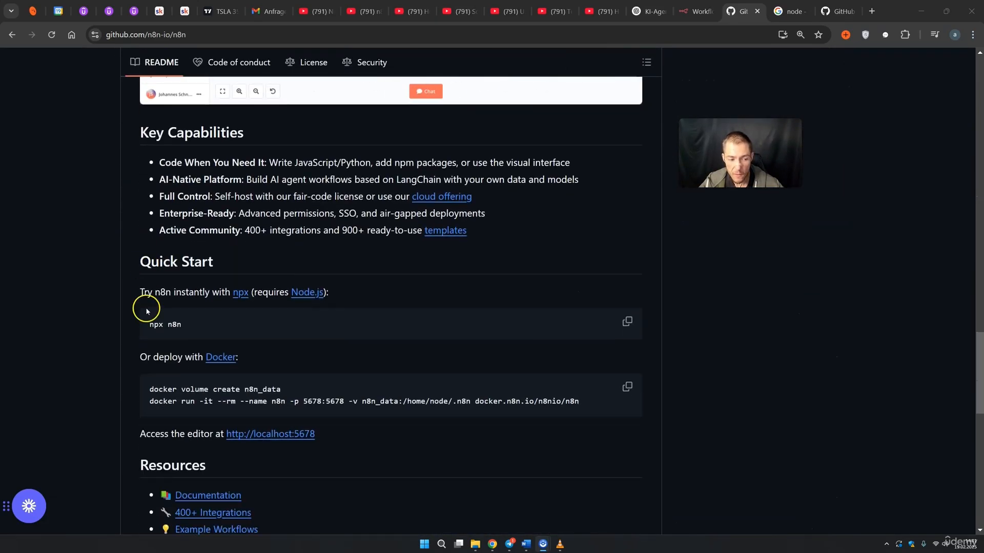
{"action": "double_click", "coordinate": [174, 325]}
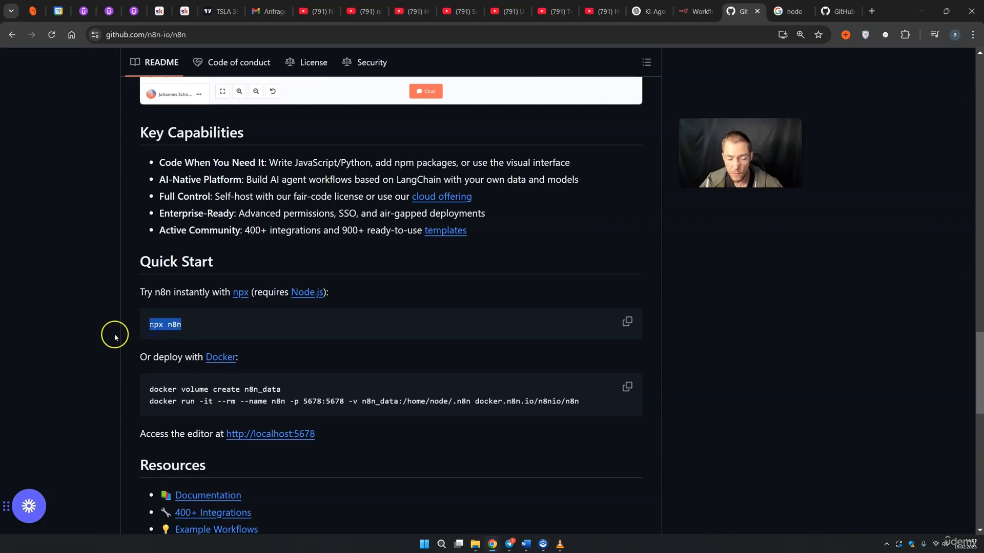
{"action": "left_click_drag", "start_coordinate": [238, 357], "coordinate": [163, 359]}
{"action": "left_click", "coordinate": [257, 365]}
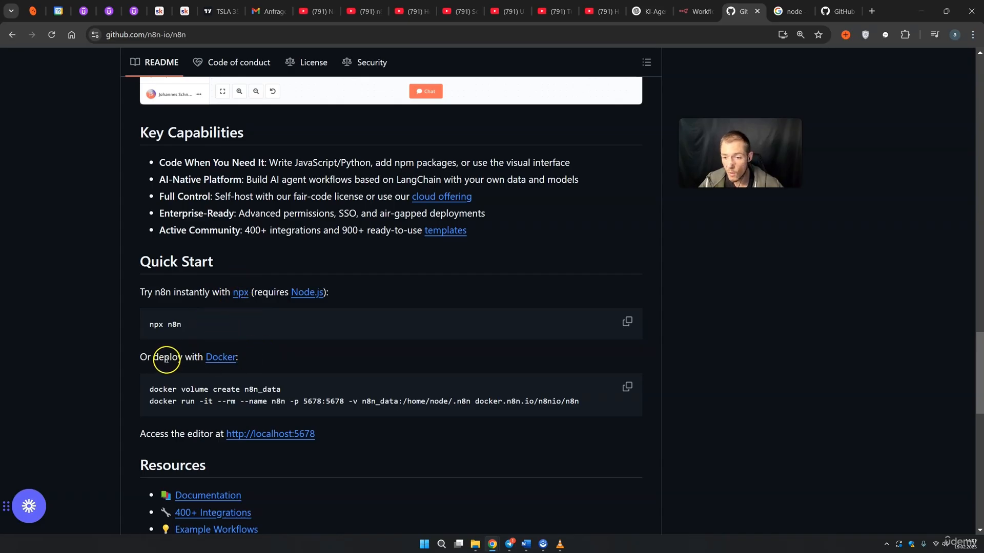
{"action": "left_click_drag", "start_coordinate": [160, 358], "coordinate": [271, 364]}
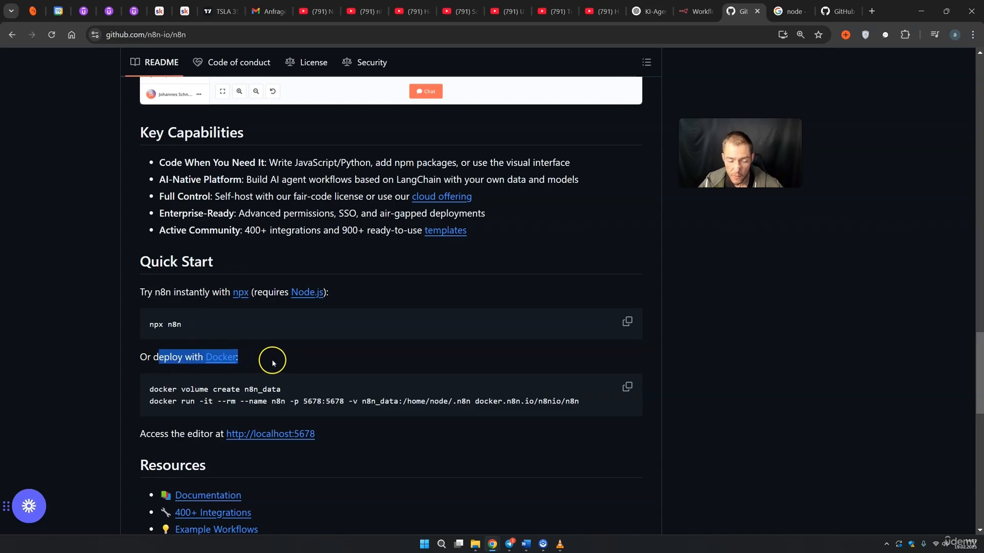
Open the Node.js website from the existing search results for node and download the Node.js LTS installer
{"action": "key", "text": "ctrl+Tab"}
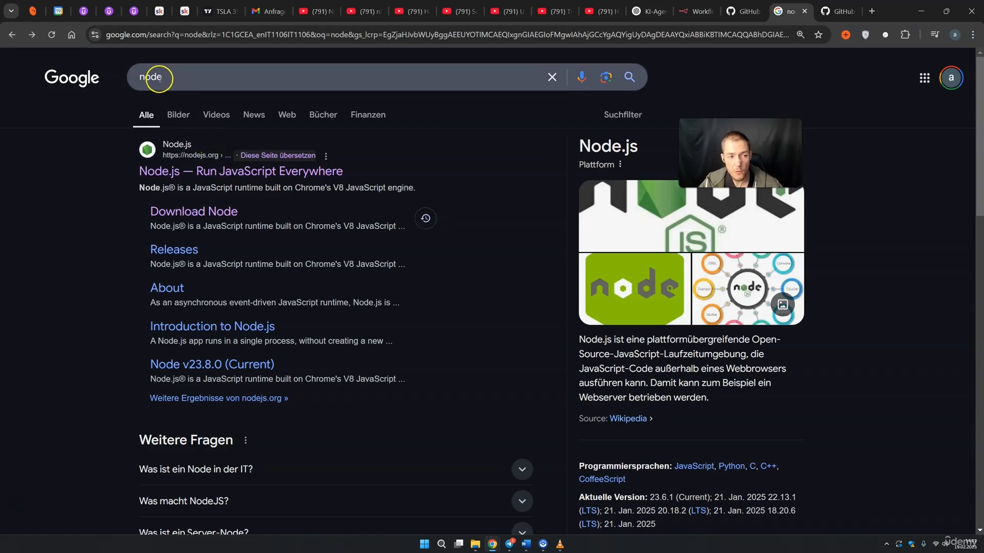
{"action": "left_click", "coordinate": [198, 172]}
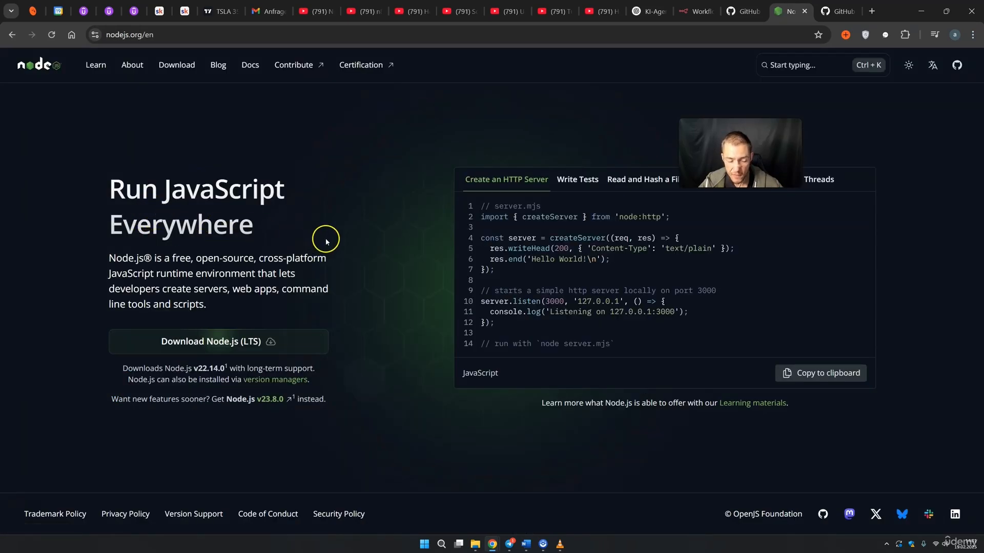
{"action": "left_click", "coordinate": [223, 346]}
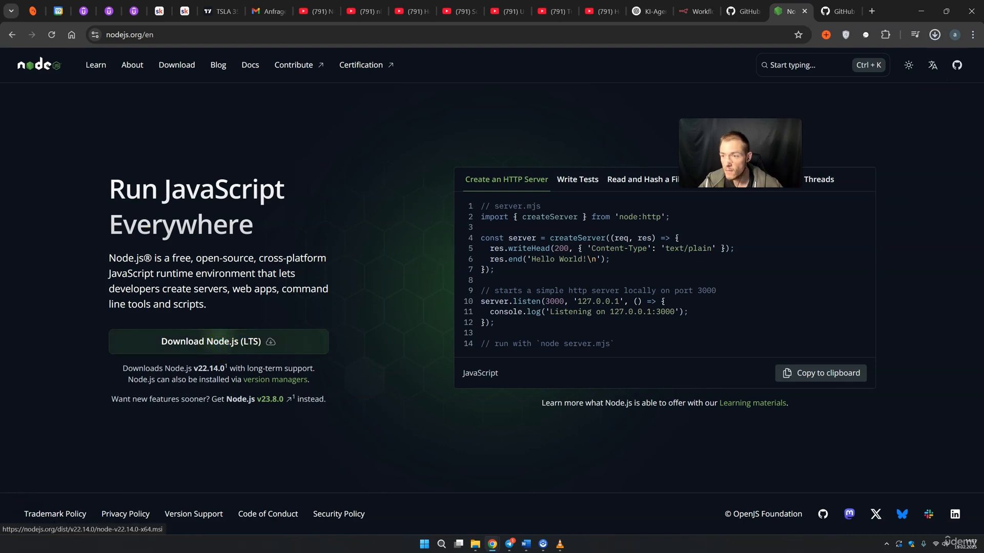
Show node-v22.14.0-x64.msi in its folder from the browser's download history and launch the installer
{"action": "left_click", "coordinate": [973, 34]}
{"action": "left_click", "coordinate": [809, 211]}
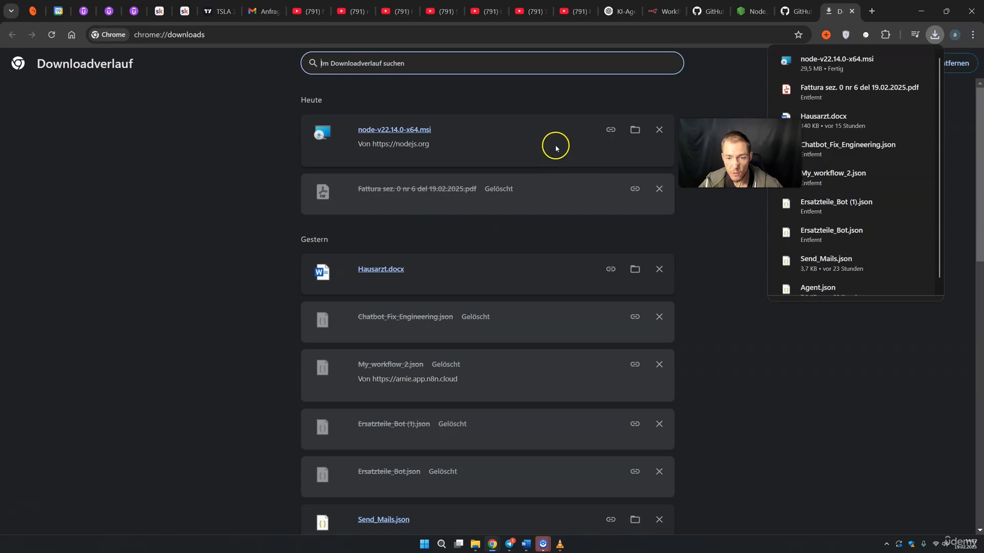
{"action": "left_click", "coordinate": [635, 129]}
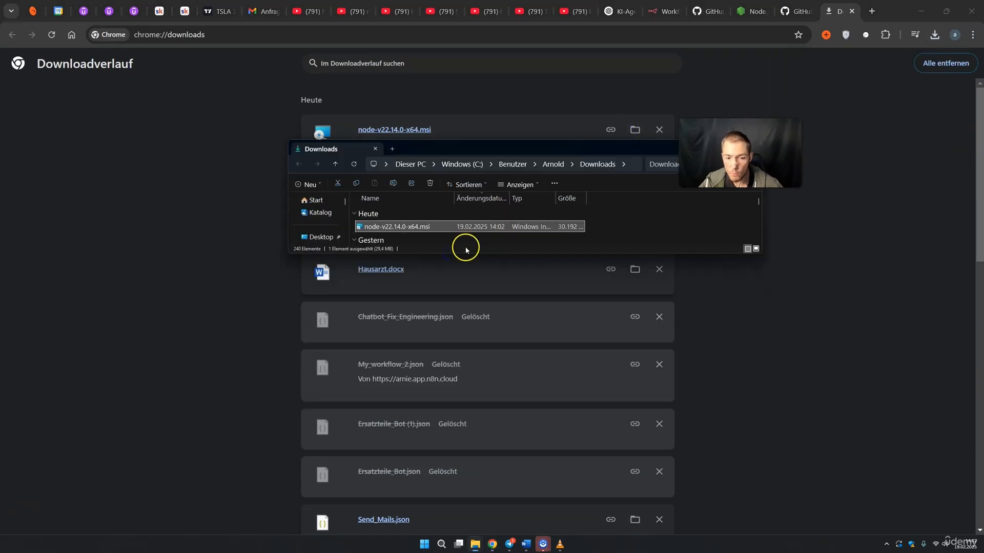
{"action": "double_click", "coordinate": [435, 227]}
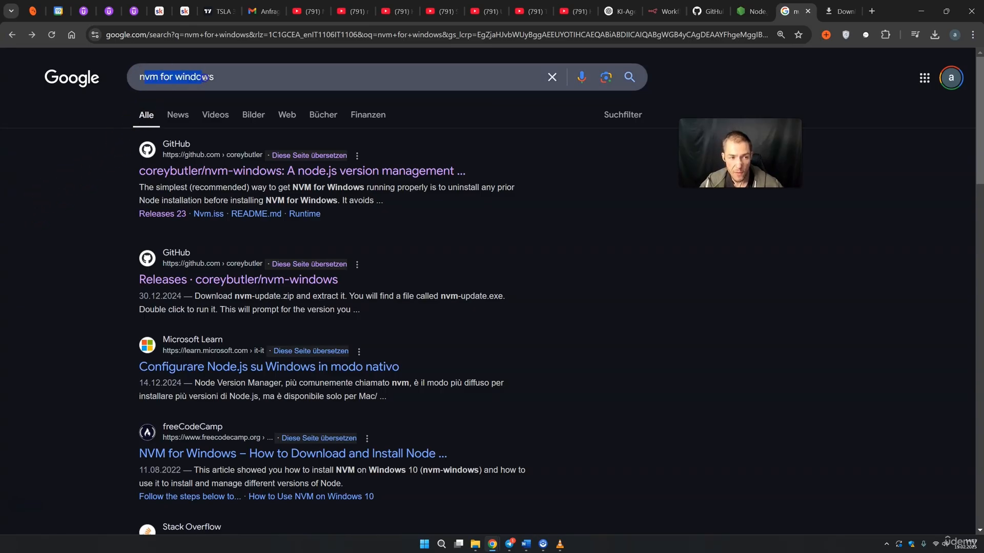
Open the coreybutler/nvm-windows GitHub repository from the search results for nvm for windows
{"action": "left_click", "coordinate": [134, 78]}
{"action": "left_click", "coordinate": [30, 224]}
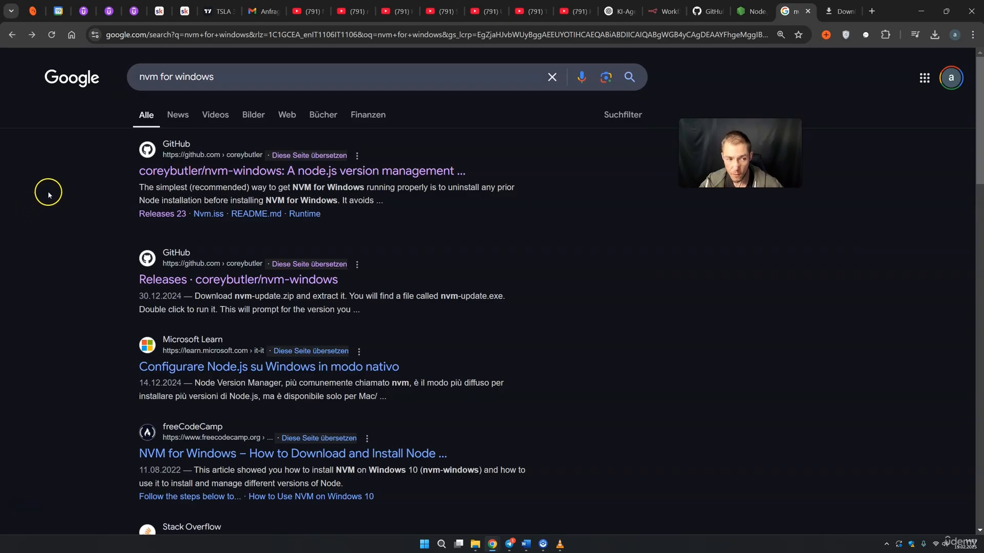
{"action": "left_click_drag", "start_coordinate": [234, 77], "coordinate": [86, 79]}
{"action": "left_click", "coordinate": [50, 222]}
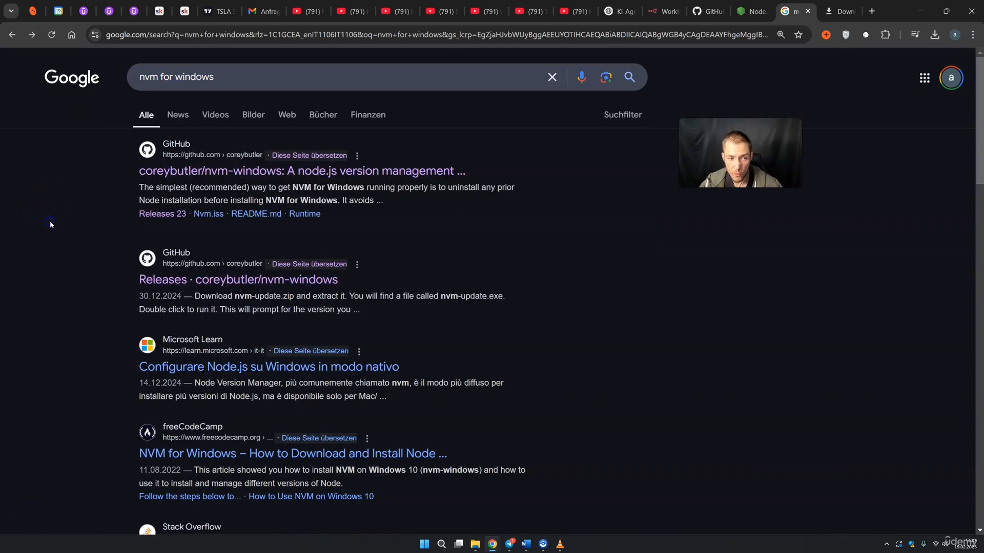
{"action": "left_click", "coordinate": [239, 164]}
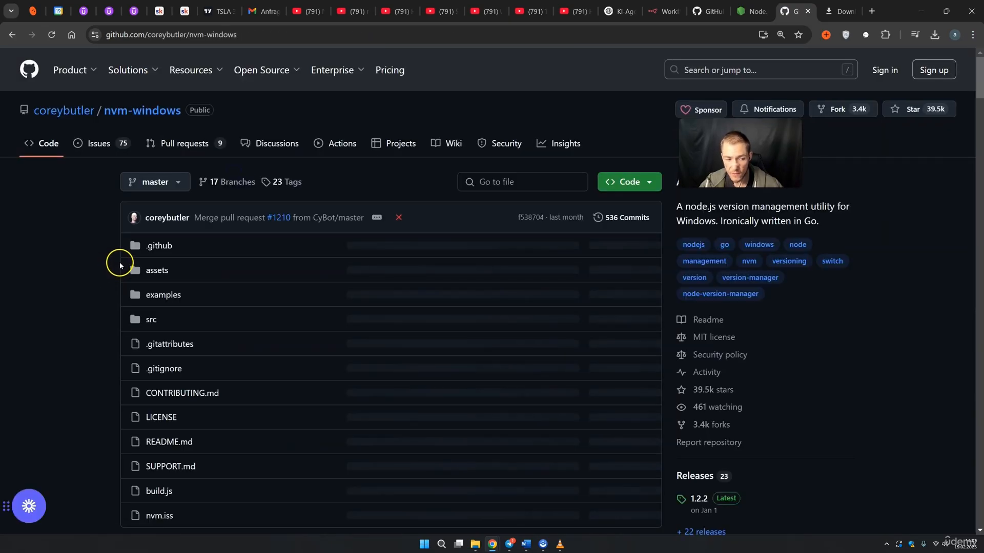
Go to the nvm-windows releases through the README's download link and download nvm-setup.zip from the latest release
{"action": "scroll", "coordinate": [128, 258], "scroll_direction": "down", "scroll_amount": 15}
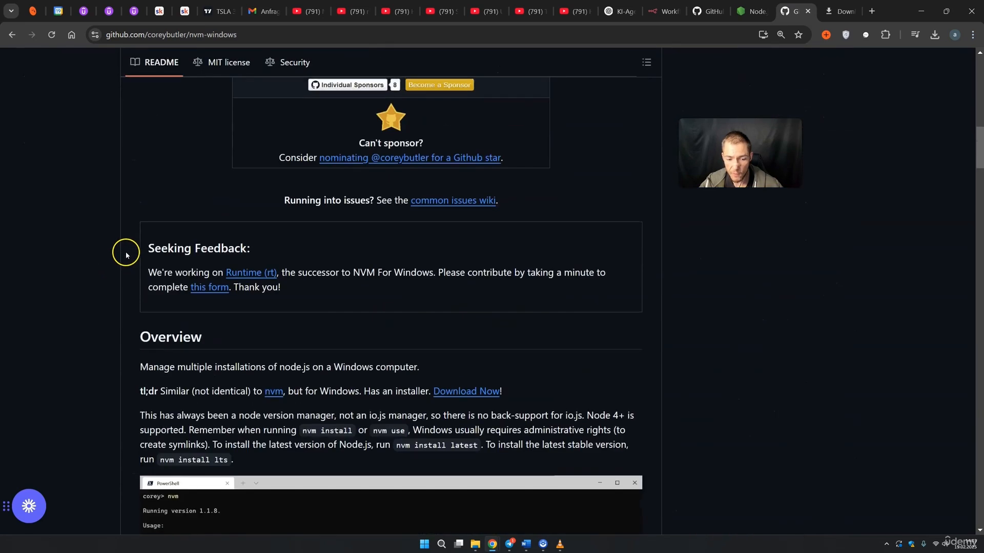
{"action": "left_click", "coordinate": [451, 282]}
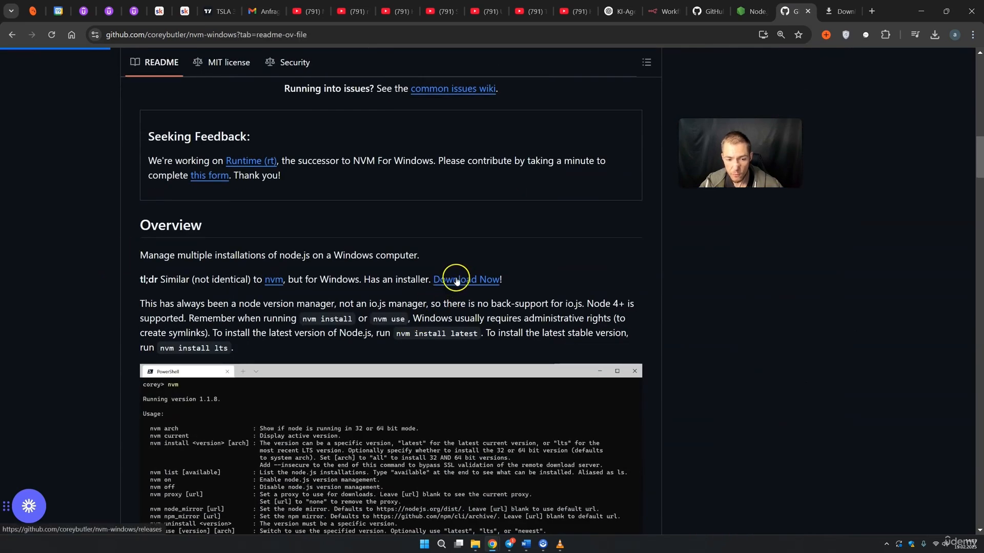
{"action": "scroll", "coordinate": [460, 272], "scroll_direction": "down", "scroll_amount": 7}
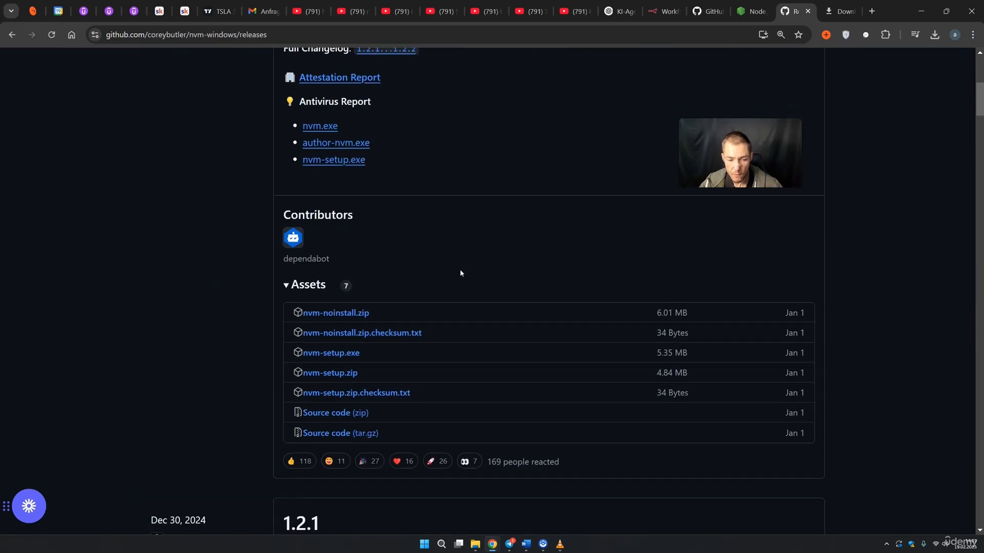
{"action": "left_click", "coordinate": [351, 378]}
{"action": "left_click", "coordinate": [631, 128]}
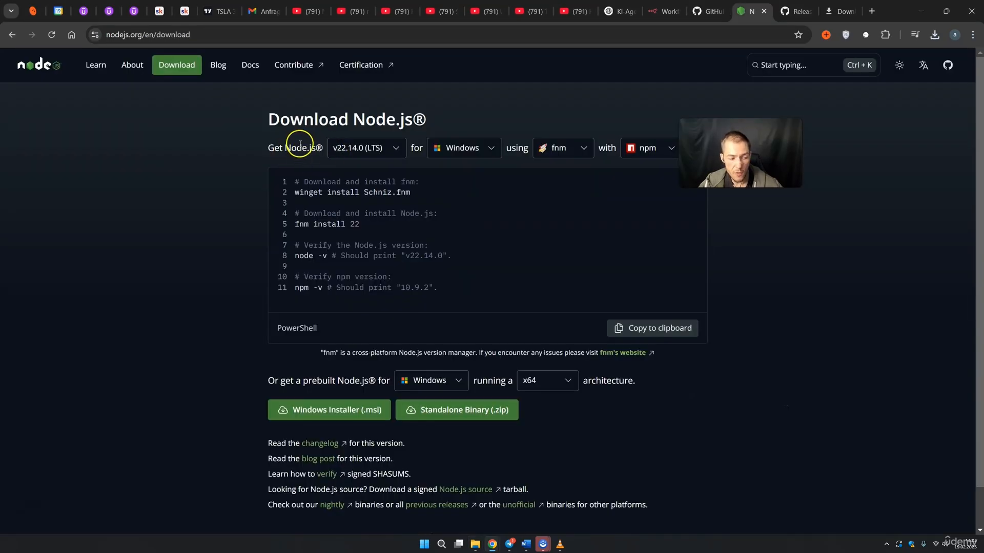
Look through the Node.js versions offered on the download page, from v23.8.0 down to the older releases
{"action": "left_click", "coordinate": [361, 148]}
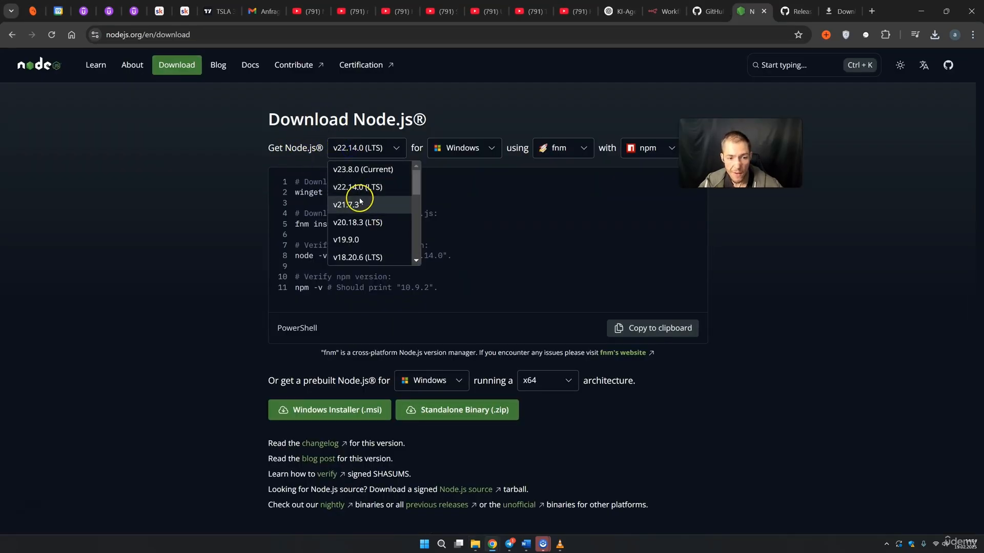
{"action": "scroll", "coordinate": [353, 256], "scroll_direction": "down", "scroll_amount": 1}
{"action": "scroll", "coordinate": [362, 239], "scroll_direction": "down", "scroll_amount": 1}
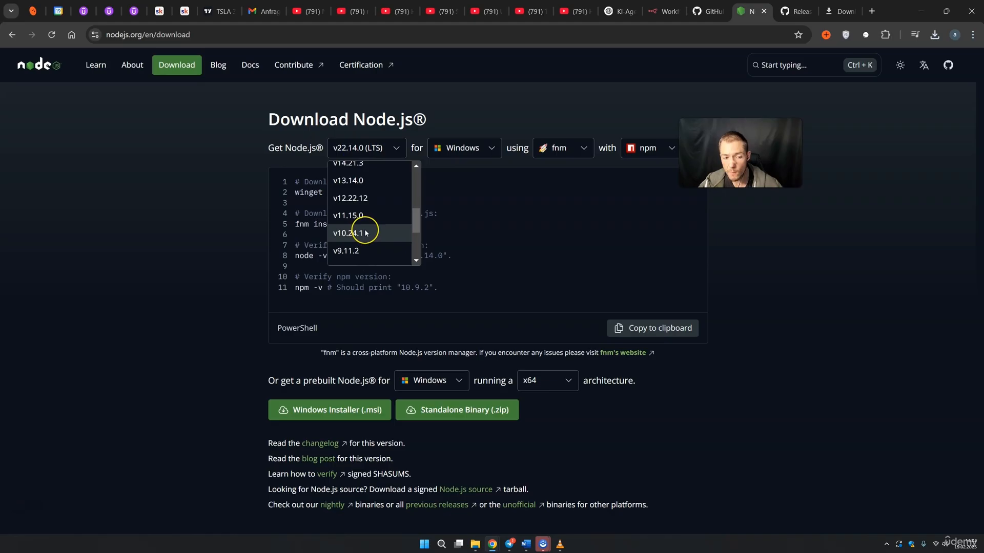
{"action": "scroll", "coordinate": [364, 236], "scroll_direction": "up", "scroll_amount": 3}
{"action": "left_click", "coordinate": [375, 179]}
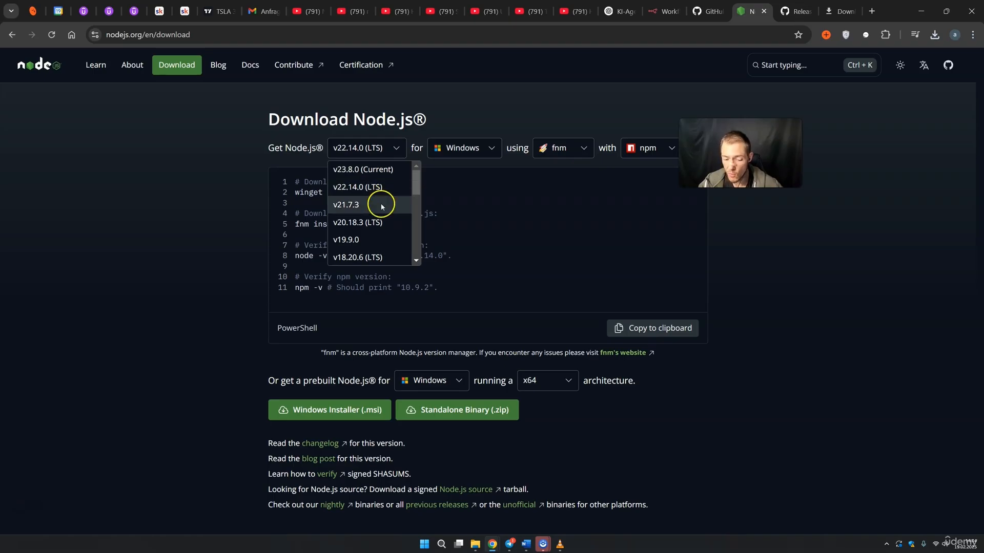
{"action": "left_click", "coordinate": [769, 410]}
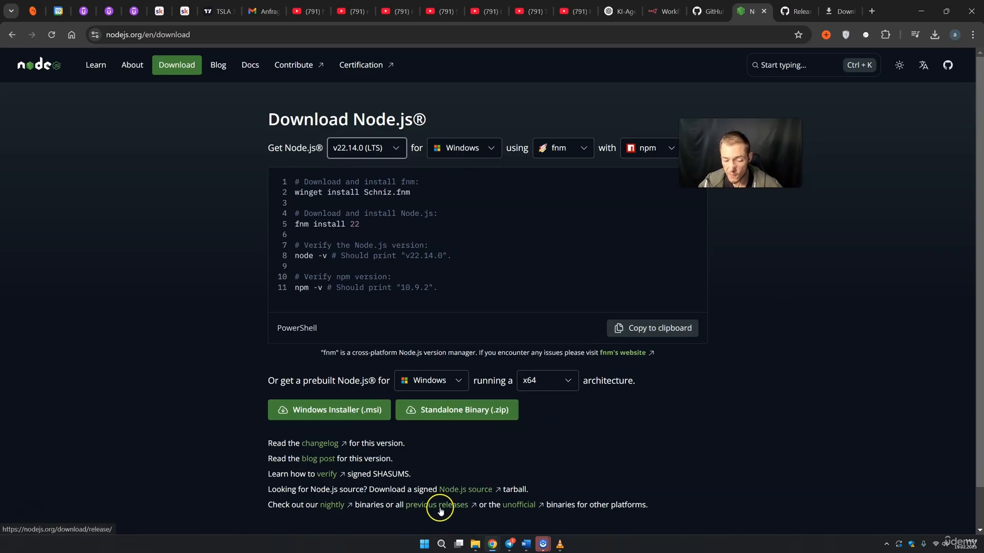
Open the Node.js command prompt, enter npm install n8n -g without running it, and close the window
{"action": "left_click", "coordinate": [445, 542]}
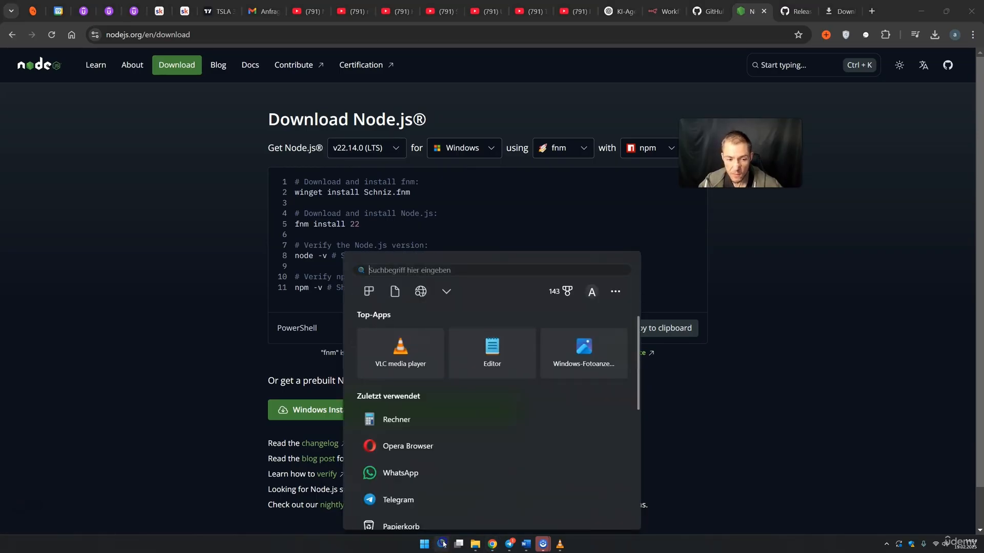
{"action": "type", "text": "no"}
{"action": "left_click", "coordinate": [444, 343]}
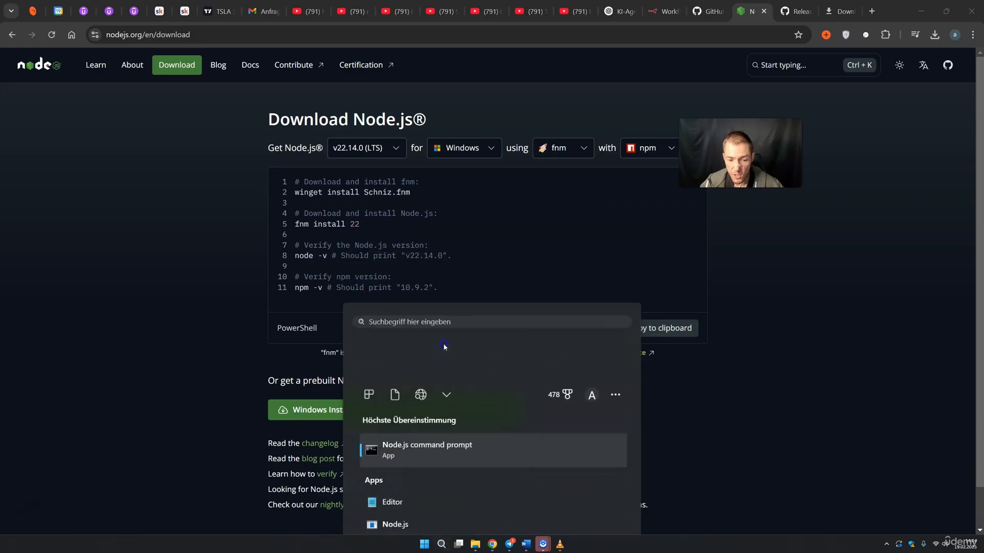
{"action": "left_click_drag", "start_coordinate": [350, 100], "coordinate": [492, 139]}
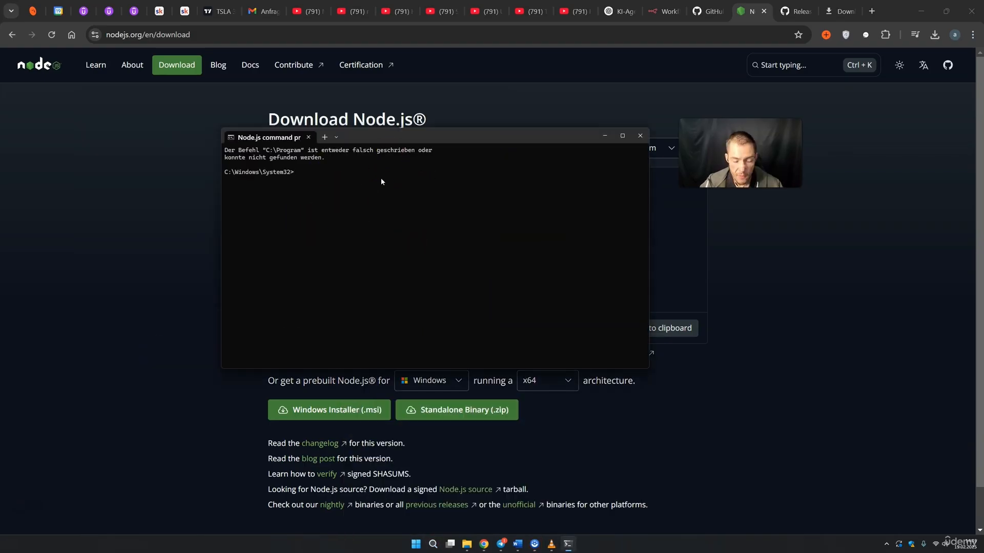
{"action": "type", "text": "npm install n8n -g"}
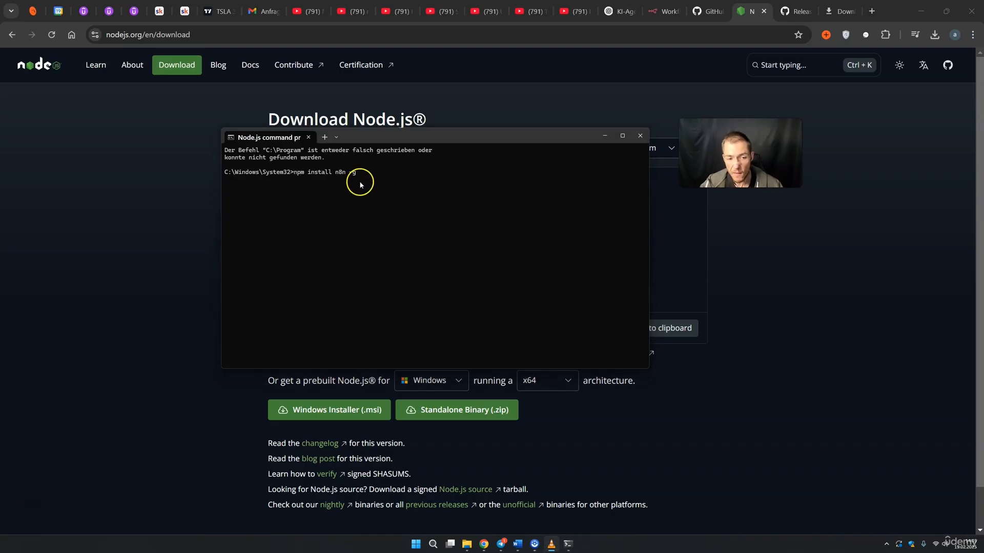
{"action": "left_click_drag", "start_coordinate": [362, 172], "coordinate": [273, 172]}
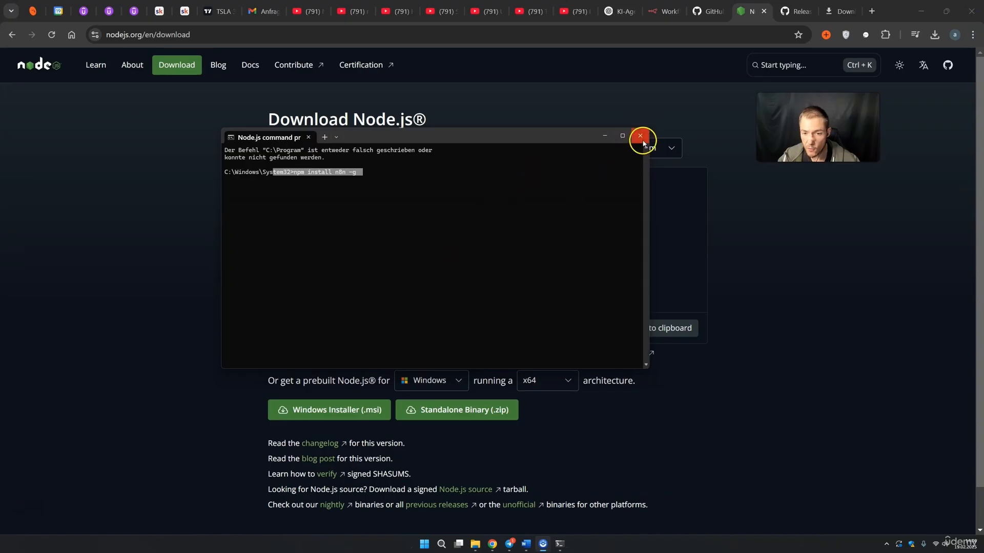
{"action": "left_click", "coordinate": [641, 137]}
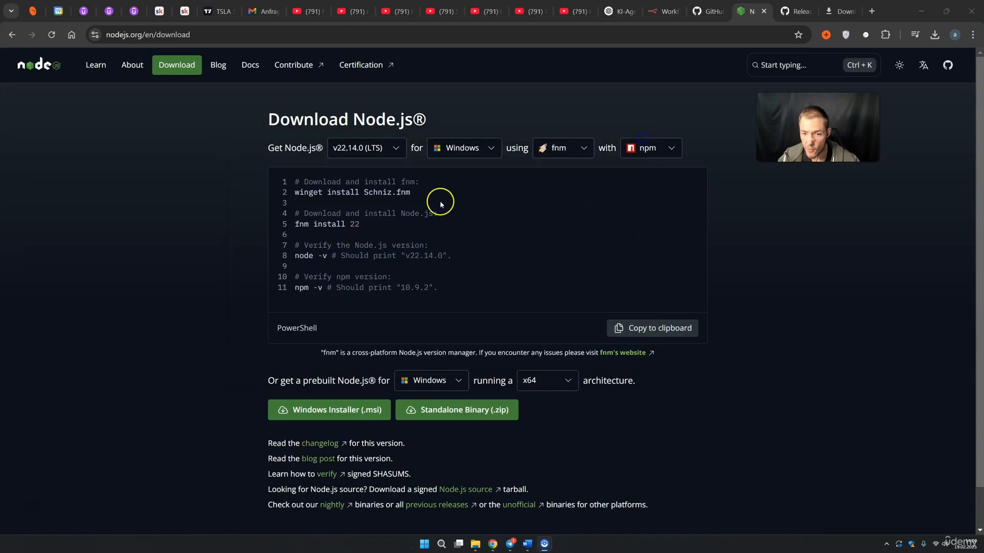
Open a Node.js command prompt and start the local n8n server with the command n8n
{"action": "left_click", "coordinate": [450, 545]}
{"action": "type", "text": "node"}
{"action": "key", "text": "Return"}
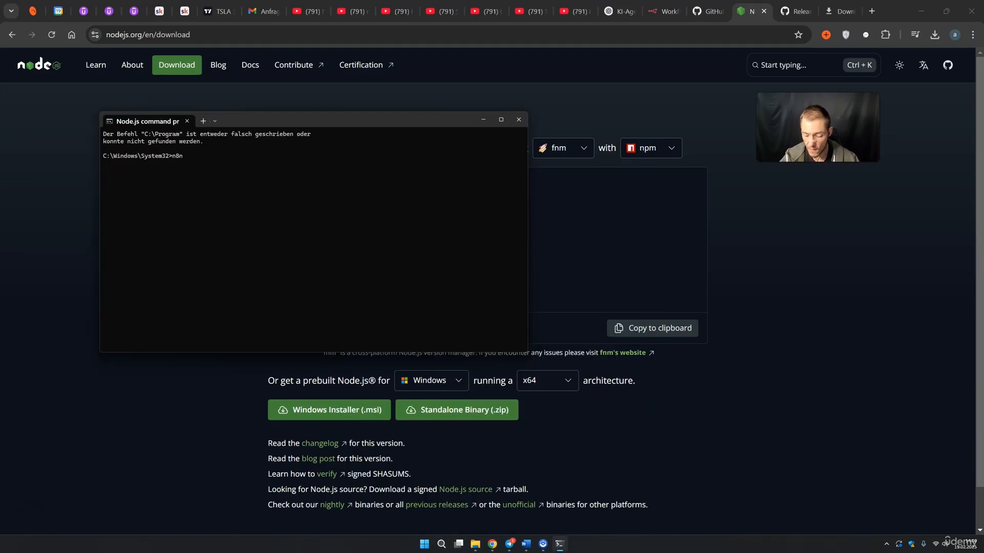
{"action": "key", "text": "Return"}
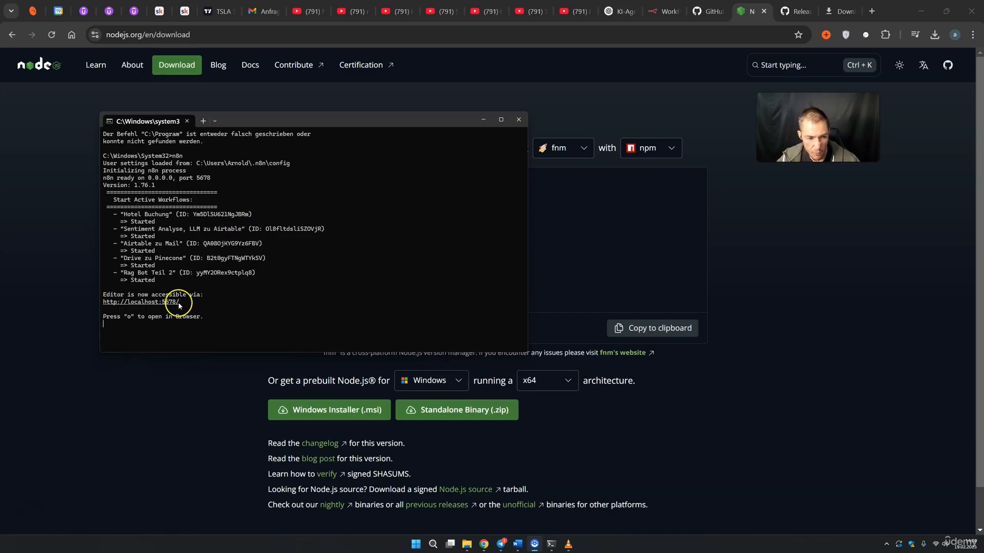
{"action": "left_click_drag", "start_coordinate": [183, 303], "coordinate": [108, 307]}
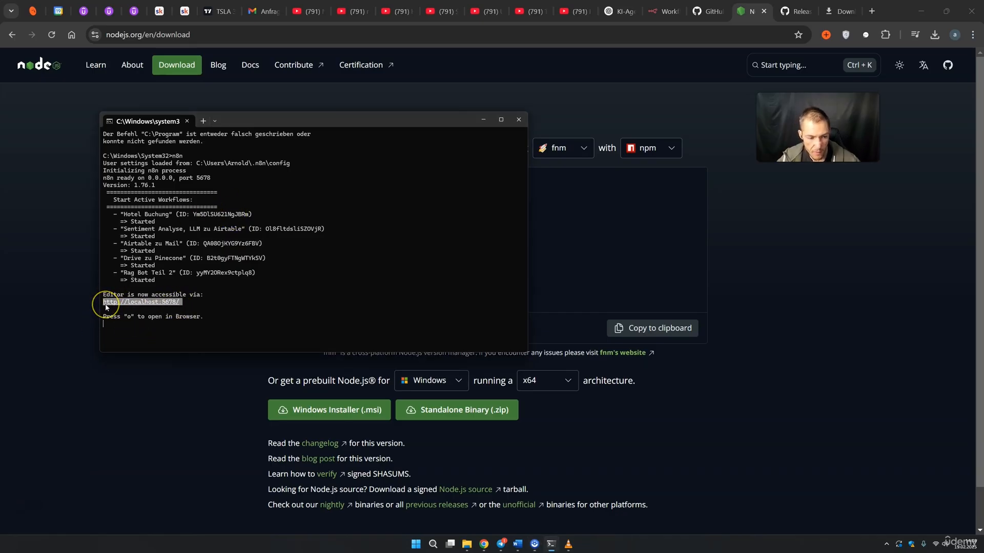
{"action": "key", "text": "ctrl+c"}
{"action": "left_click", "coordinate": [872, 11]}
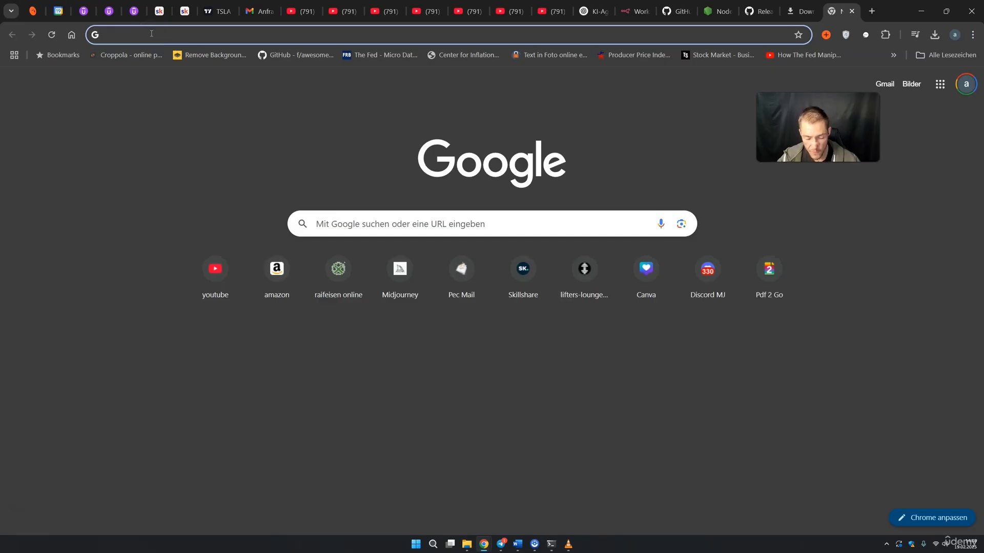
{"action": "key", "text": "ctrl+v"}
{"action": "key", "text": "Return"}
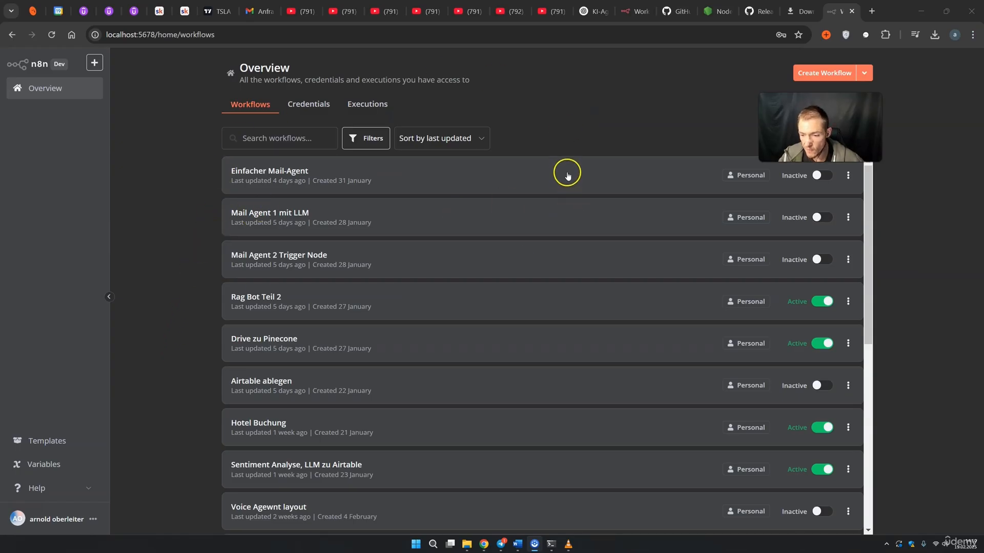
{"action": "scroll", "coordinate": [568, 215], "scroll_direction": "down", "scroll_amount": 7}
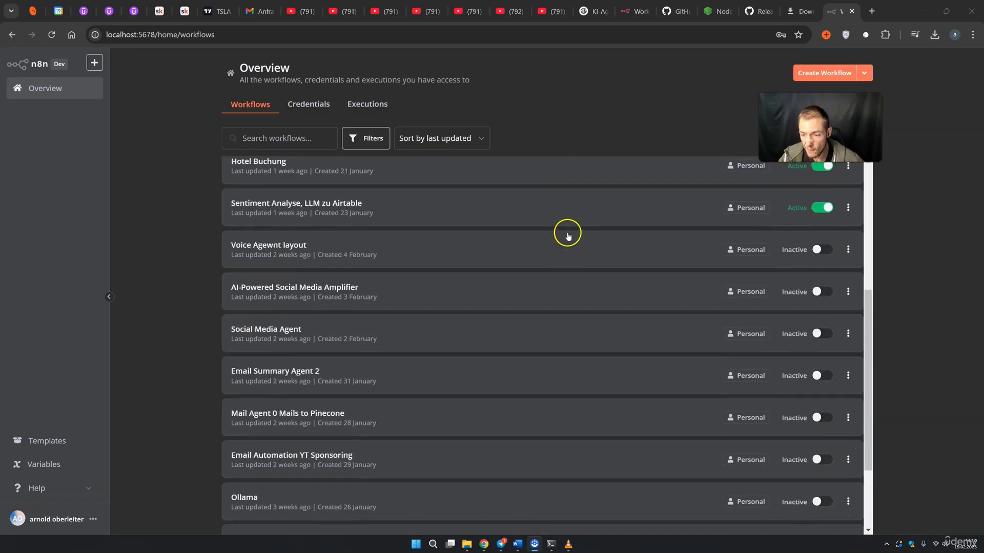
{"action": "scroll", "coordinate": [553, 263], "scroll_direction": "up", "scroll_amount": 7}
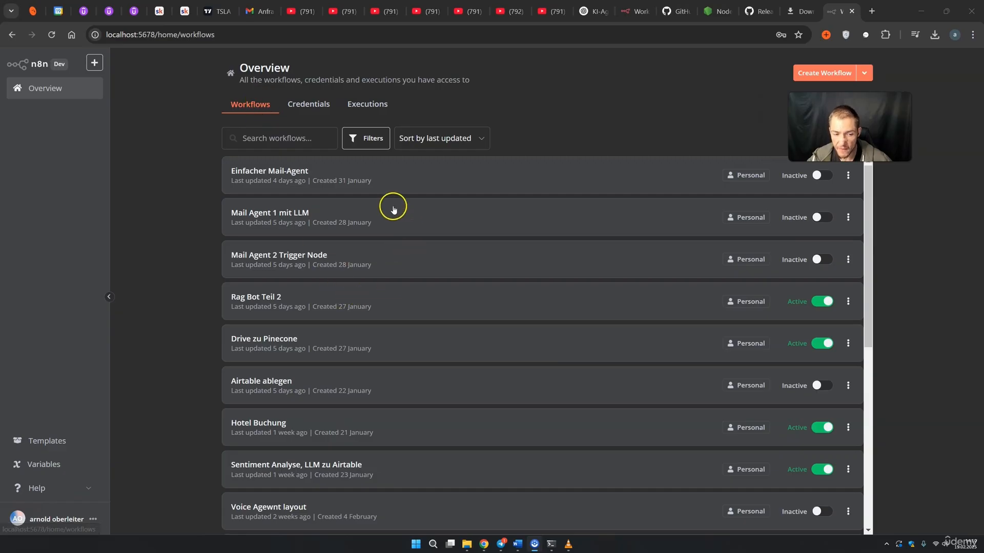
Examine the search, filter and sorting options of the workflow list without changing them
{"action": "left_click", "coordinate": [272, 142]}
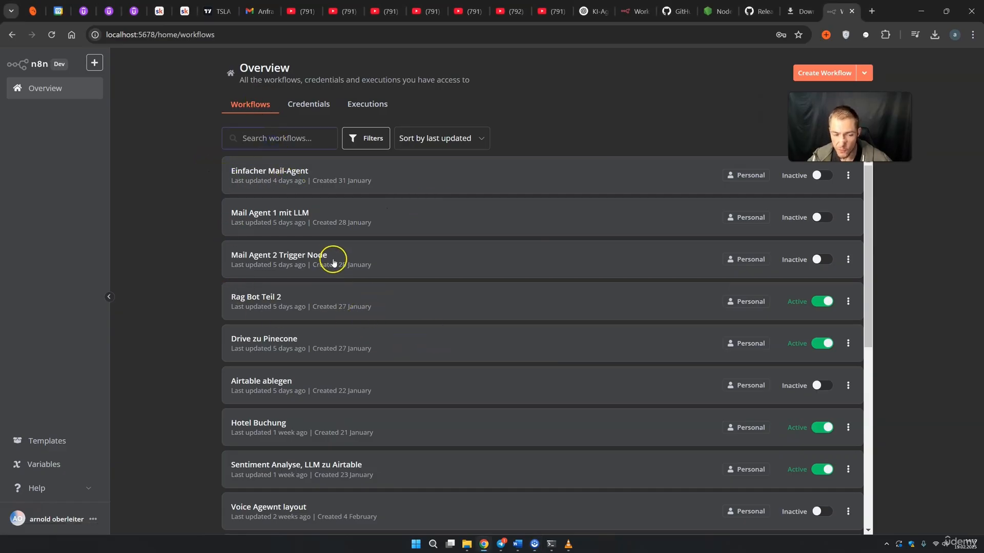
{"action": "left_click", "coordinate": [370, 141]}
{"action": "left_click", "coordinate": [205, 226]}
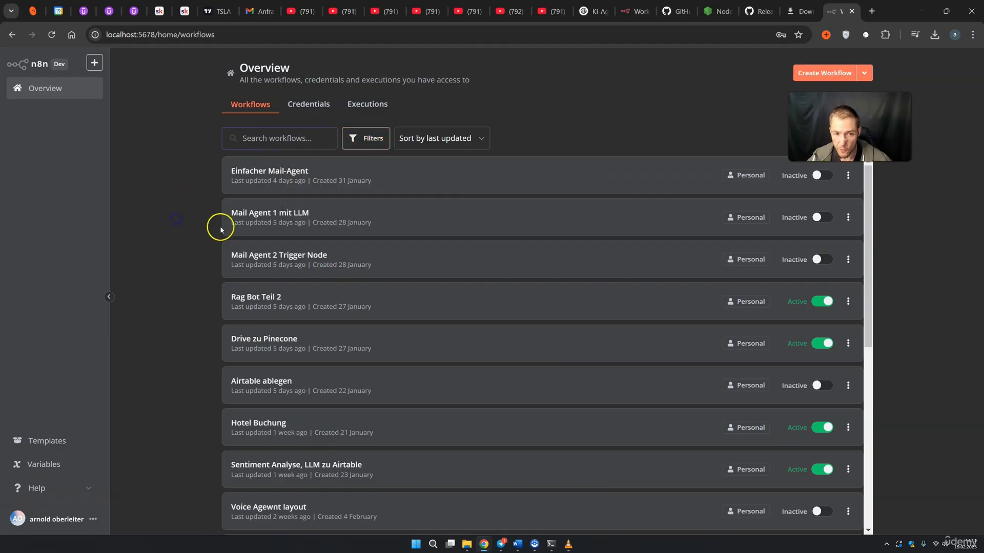
{"action": "left_click", "coordinate": [441, 141]}
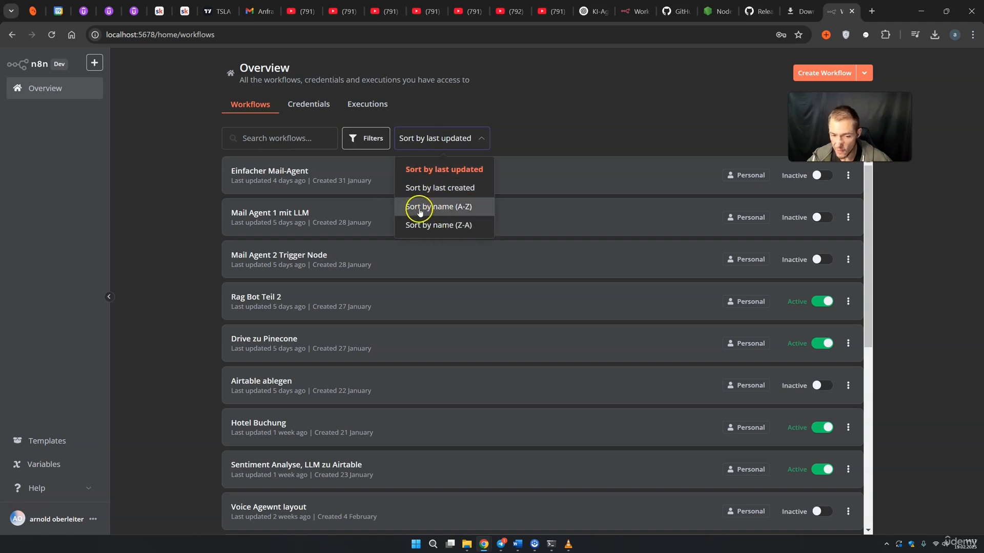
{"action": "left_click", "coordinate": [169, 224]}
Look through the saved credentials and the execution history, and return to the workflow list
{"action": "left_click", "coordinate": [310, 105]}
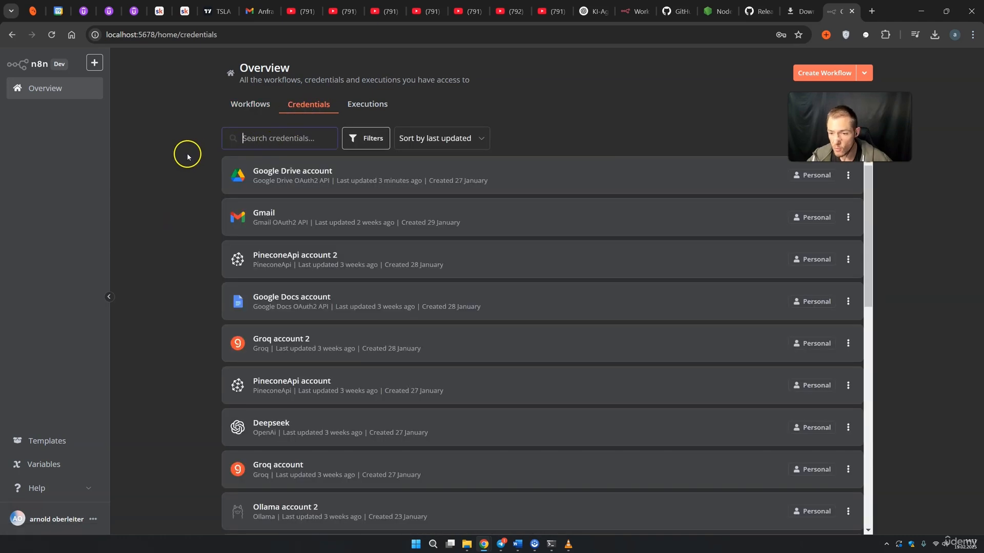
{"action": "left_click_drag", "start_coordinate": [826, 114], "coordinate": [826, 99]}
{"action": "scroll", "coordinate": [429, 217], "scroll_direction": "down", "scroll_amount": 11}
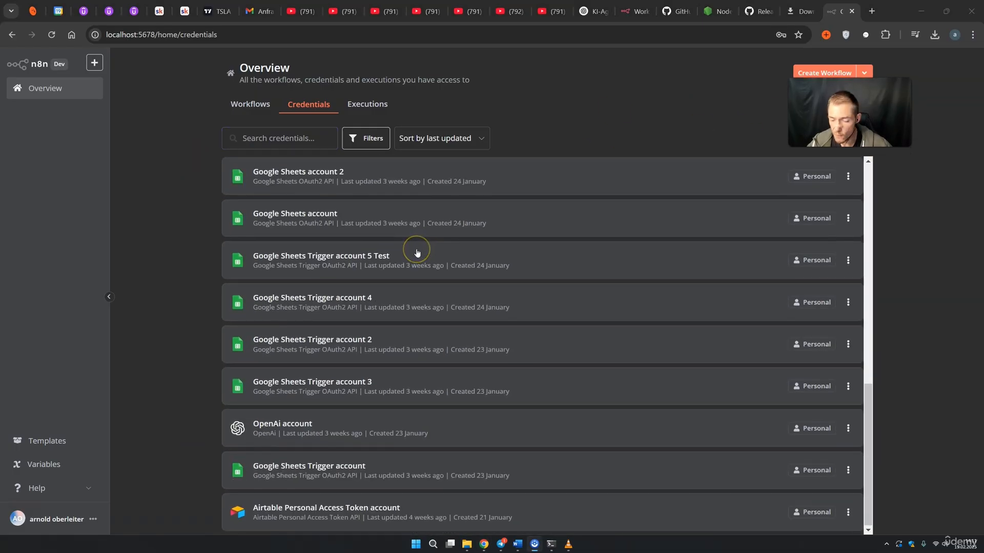
{"action": "scroll", "coordinate": [418, 252], "scroll_direction": "up", "scroll_amount": 11}
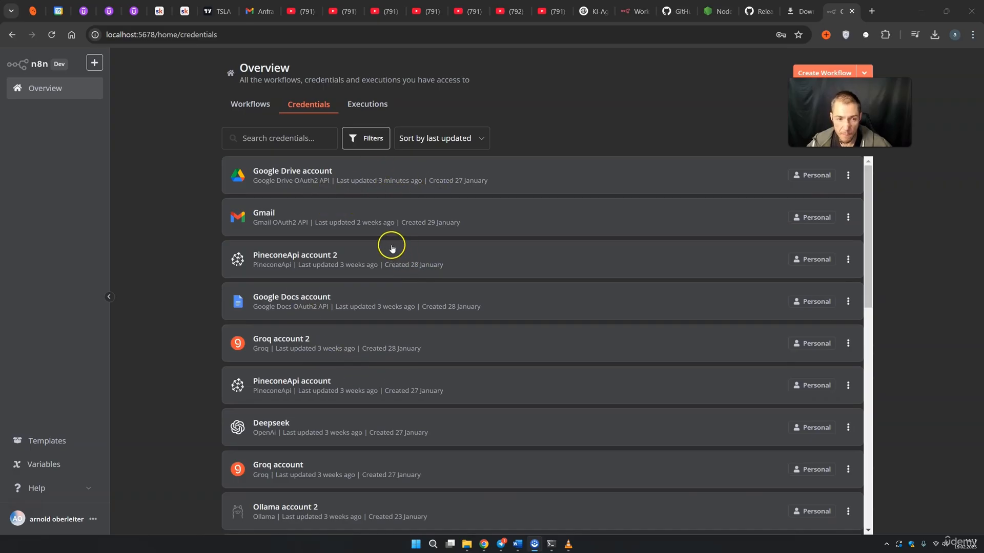
{"action": "left_click", "coordinate": [371, 110]}
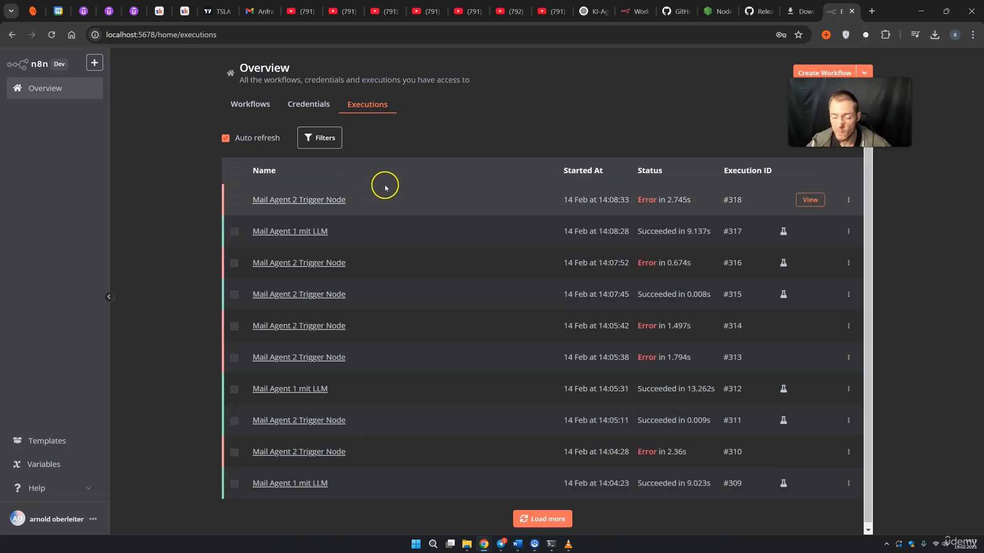
{"action": "left_click", "coordinate": [255, 105]}
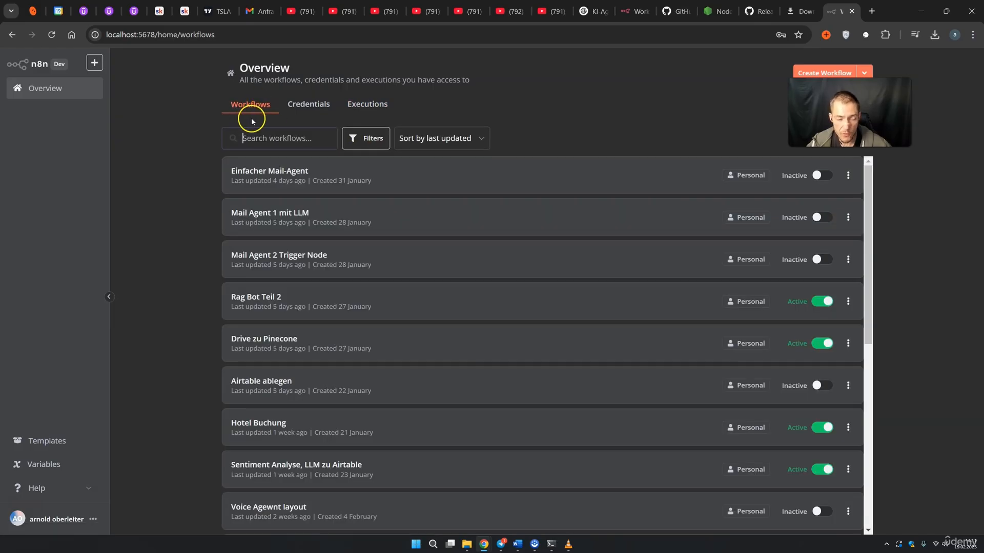
Look at the options for creating workflows and credentials, including a blank workflow's canvas, ending on the overview
{"action": "left_click_drag", "start_coordinate": [840, 110], "coordinate": [845, 146]}
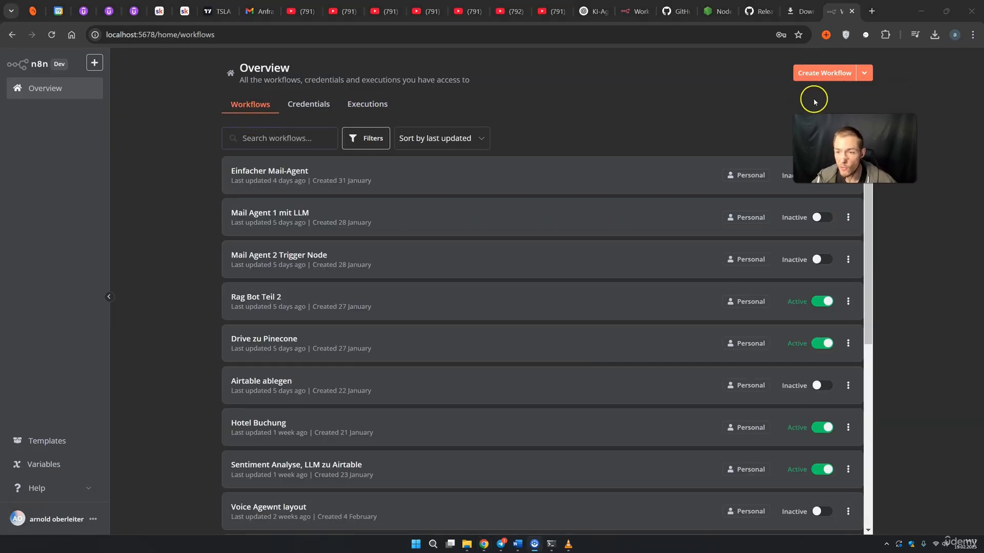
{"action": "left_click", "coordinate": [866, 74]}
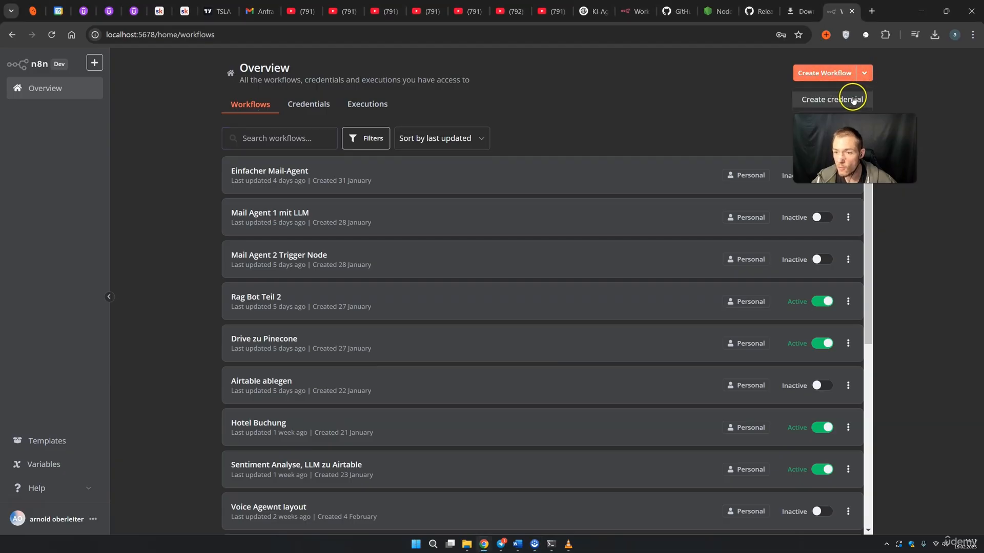
{"action": "left_click_drag", "start_coordinate": [846, 123], "coordinate": [846, 145]}
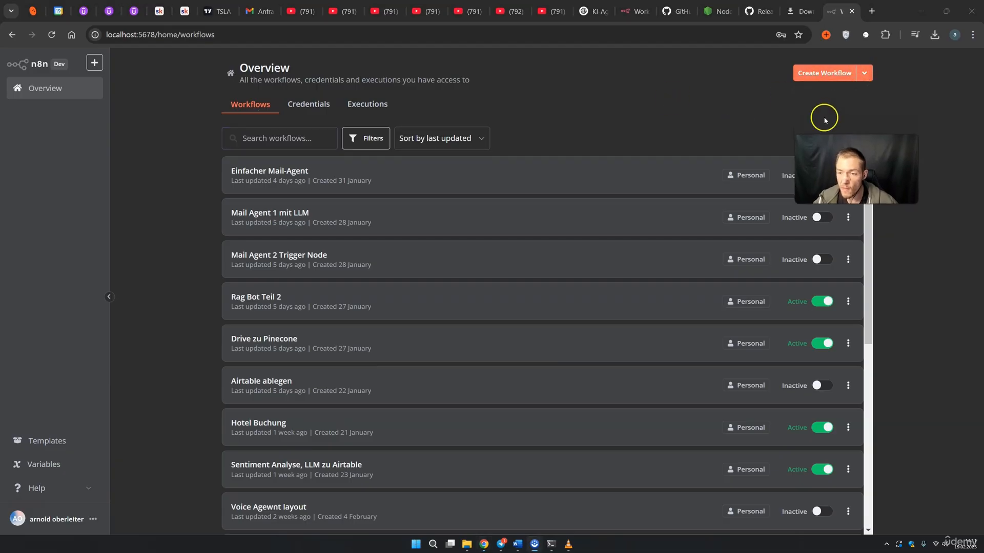
{"action": "left_click", "coordinate": [818, 82]}
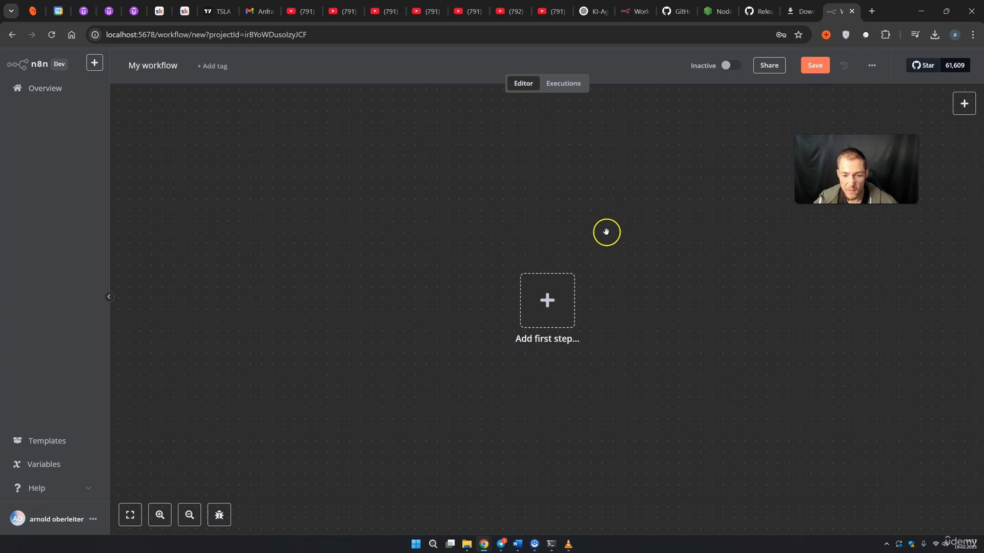
{"action": "left_click_drag", "start_coordinate": [479, 234], "coordinate": [535, 163]}
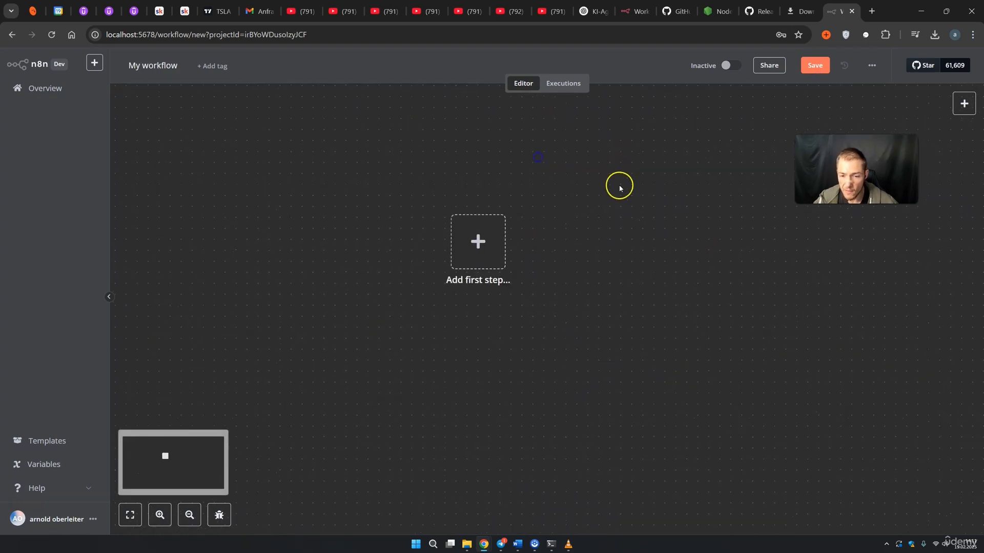
{"action": "left_click", "coordinate": [52, 94]}
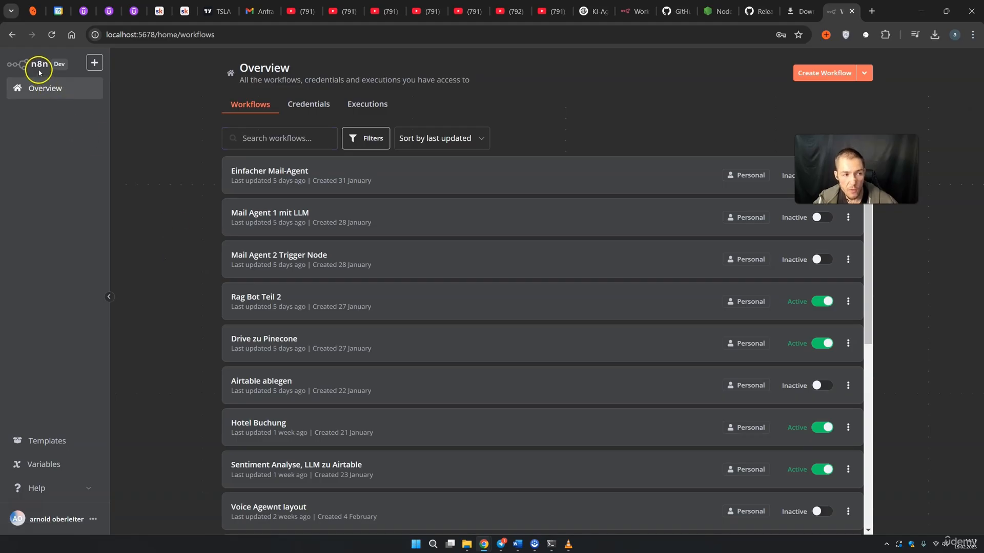
{"action": "left_click", "coordinate": [93, 67]}
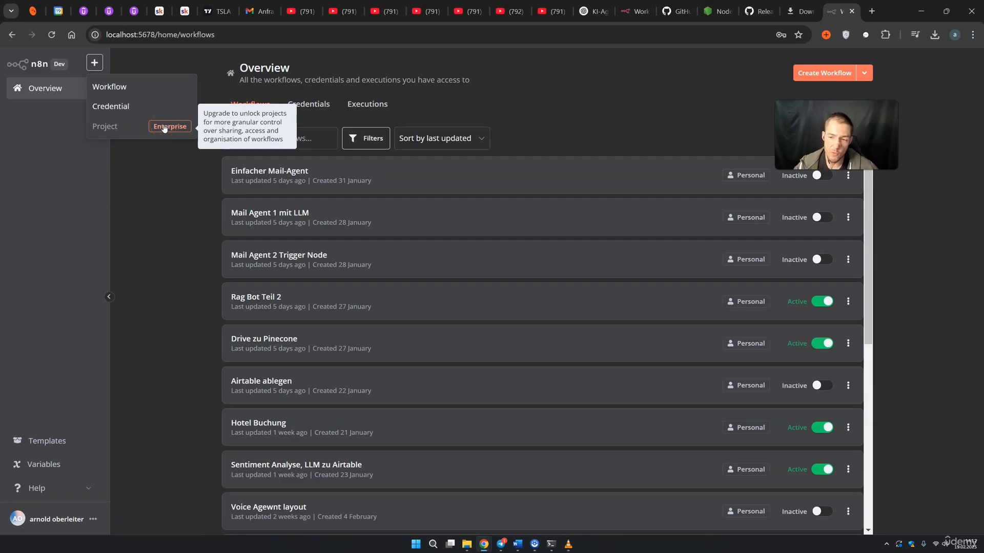
Open the n8n template library, filter it by the Finance category and look through the listed workflows and their prices
{"action": "left_click", "coordinate": [64, 450]}
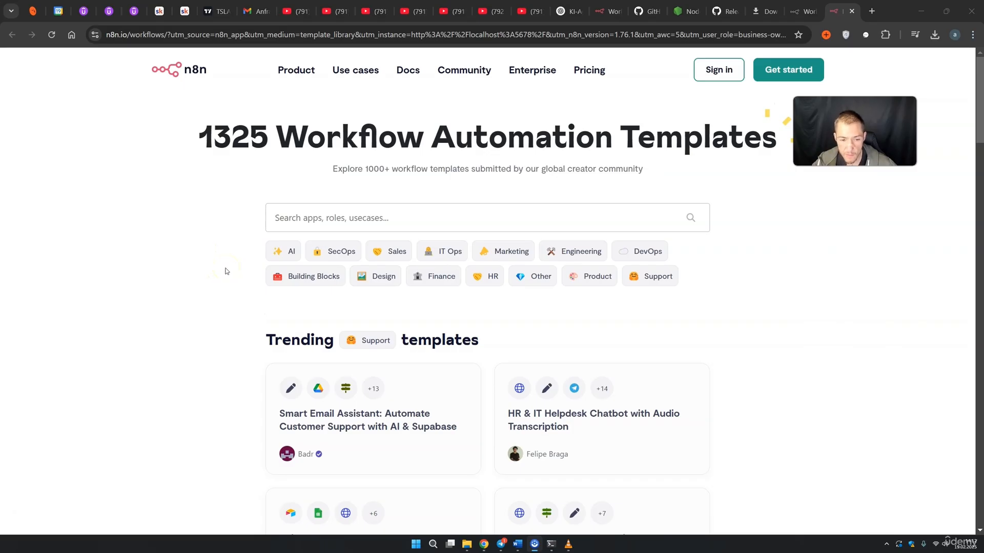
{"action": "scroll", "coordinate": [230, 268], "scroll_direction": "down", "scroll_amount": 2}
{"action": "scroll", "coordinate": [232, 264], "scroll_direction": "down", "scroll_amount": 3}
{"action": "scroll", "coordinate": [232, 263], "scroll_direction": "up", "scroll_amount": 5}
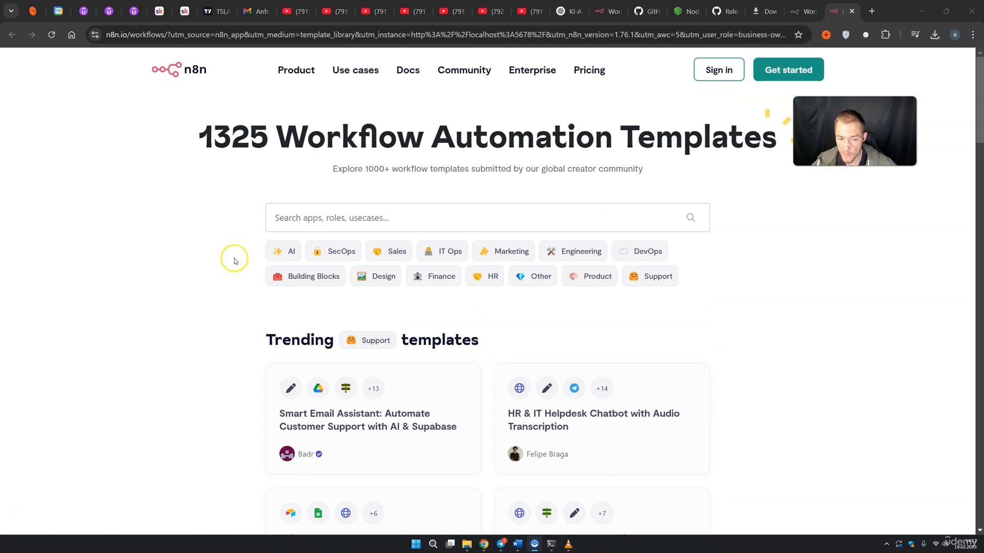
{"action": "left_click", "coordinate": [439, 276]}
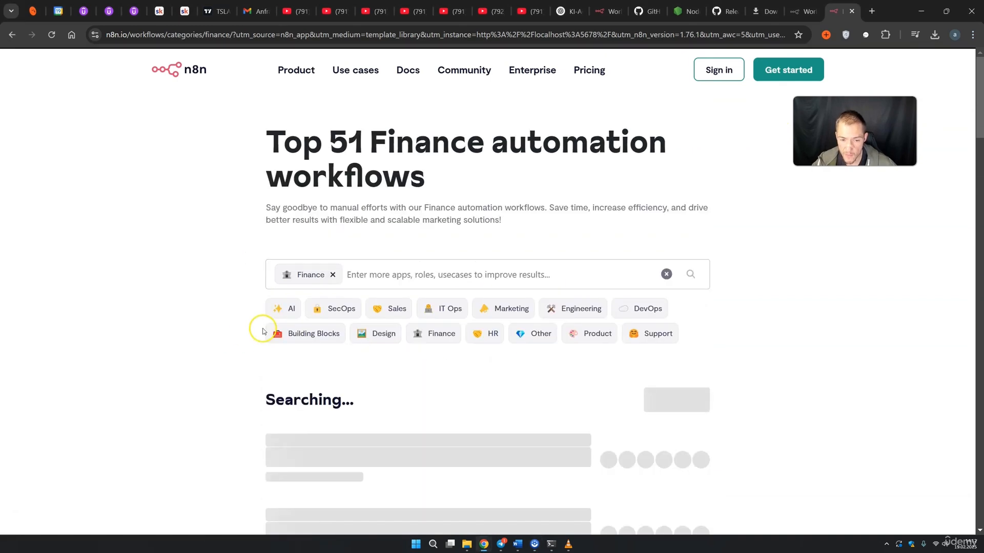
{"action": "scroll", "coordinate": [257, 325], "scroll_direction": "down", "scroll_amount": 2}
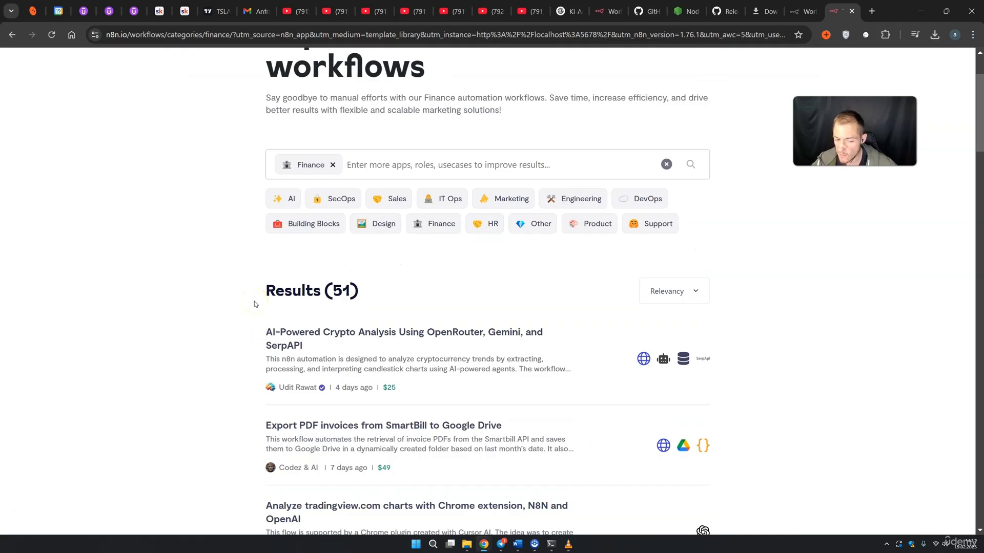
{"action": "scroll", "coordinate": [252, 300], "scroll_direction": "down", "scroll_amount": 2}
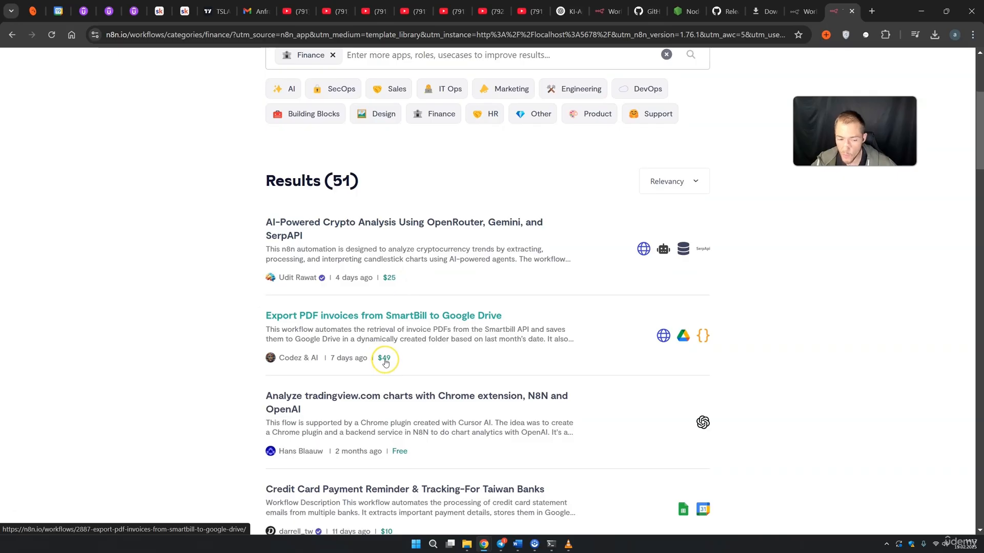
{"action": "scroll", "coordinate": [385, 364], "scroll_direction": "down", "scroll_amount": 2}
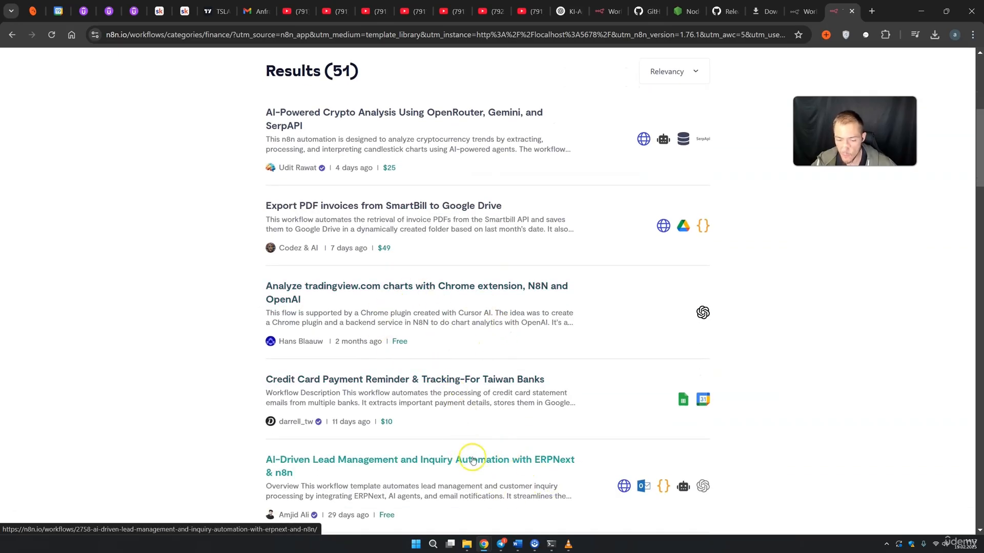
{"action": "scroll", "coordinate": [502, 451], "scroll_direction": "up", "scroll_amount": 6}
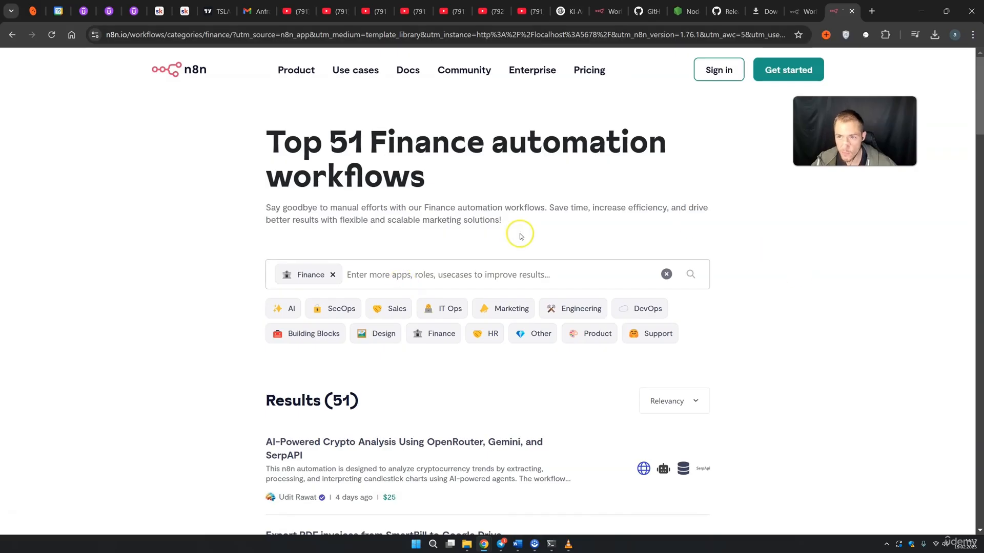
Go back to the local n8n instance, view the Variables page and examine the Help resources
{"action": "left_click", "coordinate": [797, 11]}
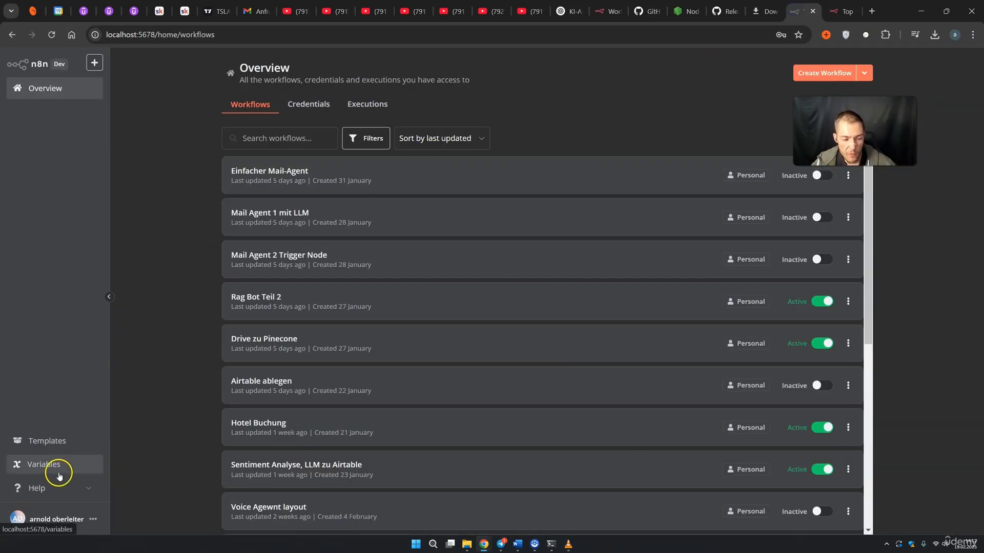
{"action": "left_click", "coordinate": [44, 464]}
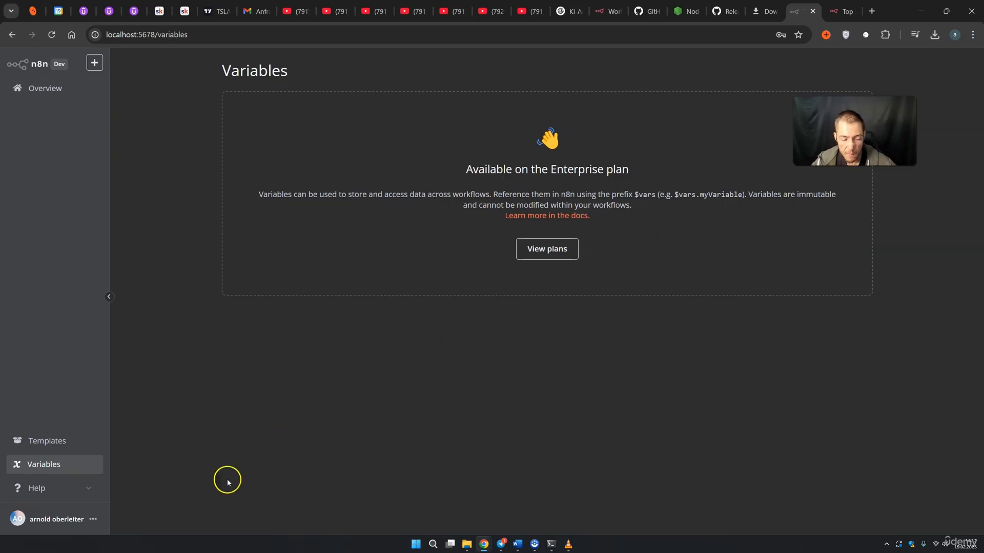
{"action": "left_click", "coordinate": [64, 491]}
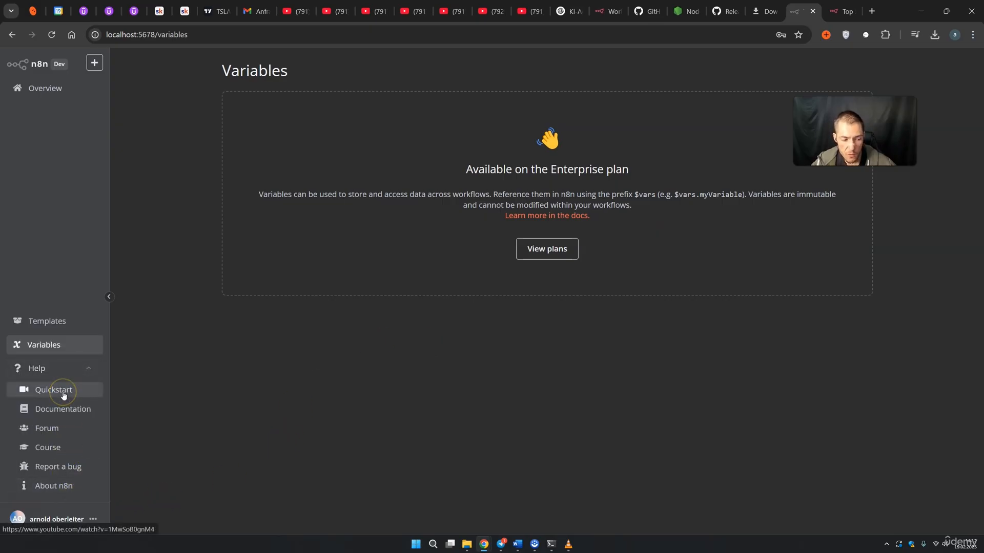
{"action": "left_click", "coordinate": [65, 411]}
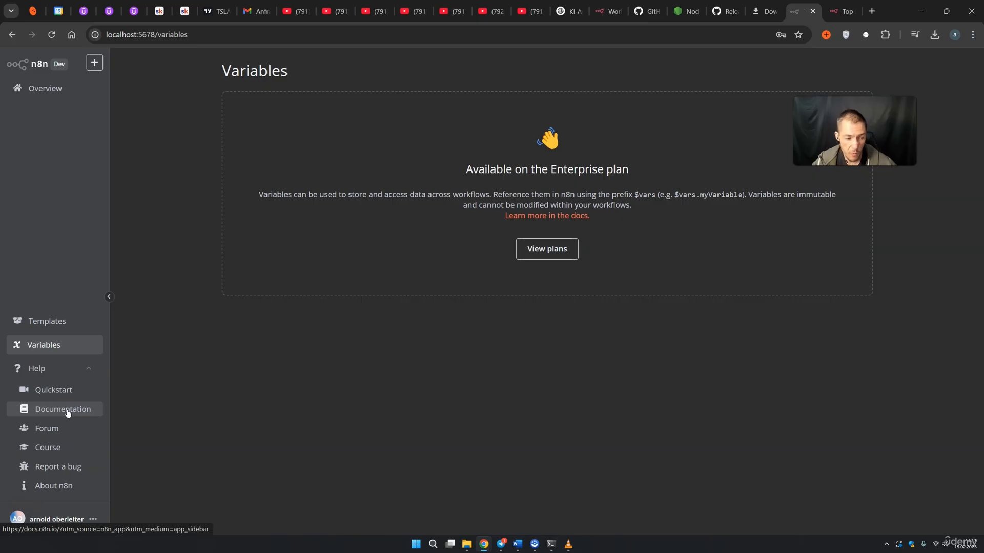
{"action": "left_click", "coordinate": [61, 432]}
{"action": "left_click", "coordinate": [54, 451]}
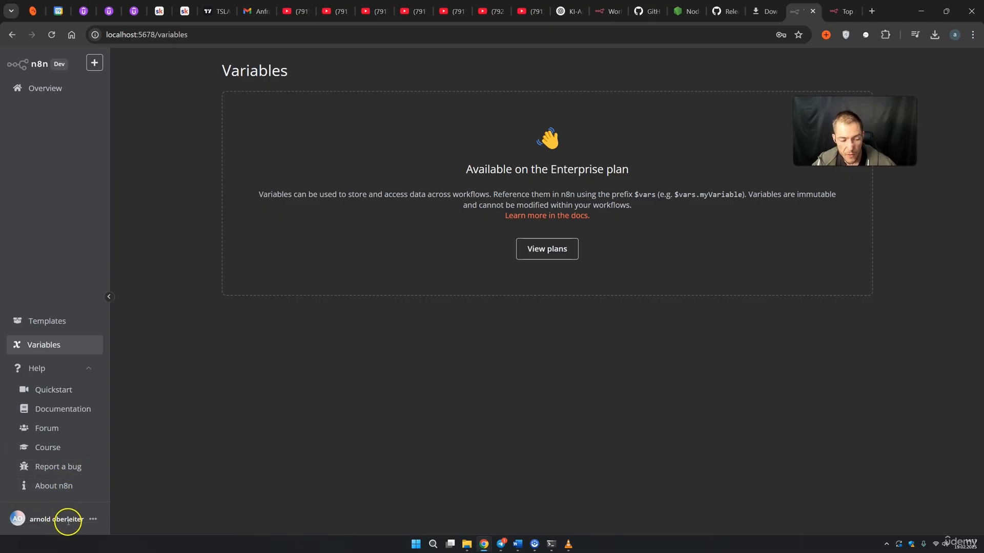
Open the n8n settings and look through the Usage and plan, Personal, Users and n8n API pages
{"action": "left_click", "coordinate": [93, 520]}
{"action": "left_click", "coordinate": [113, 485]}
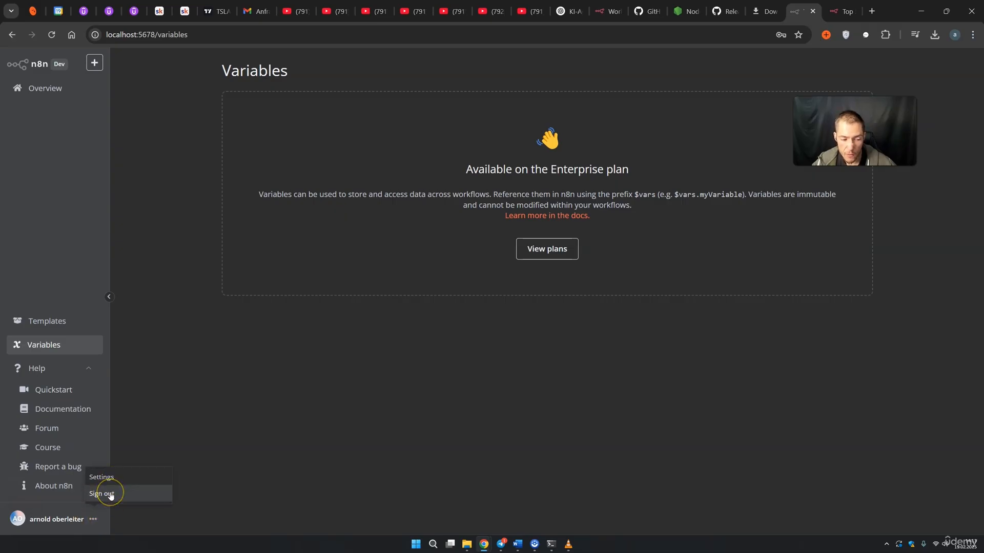
{"action": "left_click", "coordinate": [106, 478]}
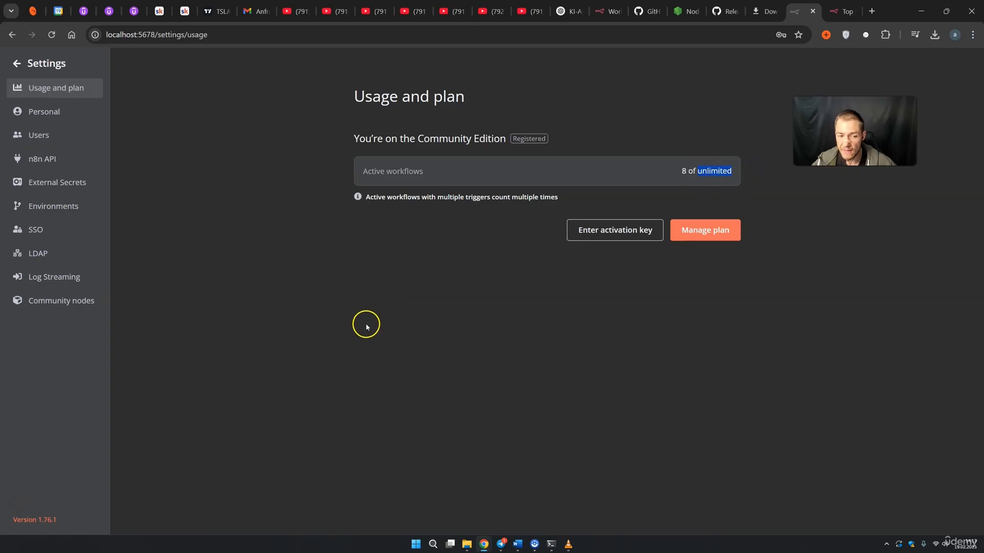
{"action": "left_click", "coordinate": [57, 114]}
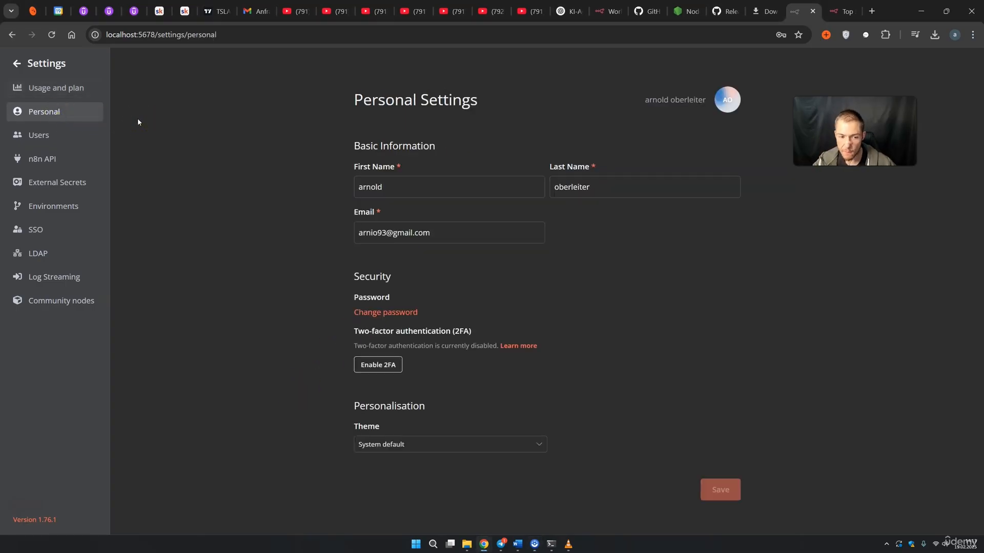
{"action": "left_click", "coordinate": [40, 139]}
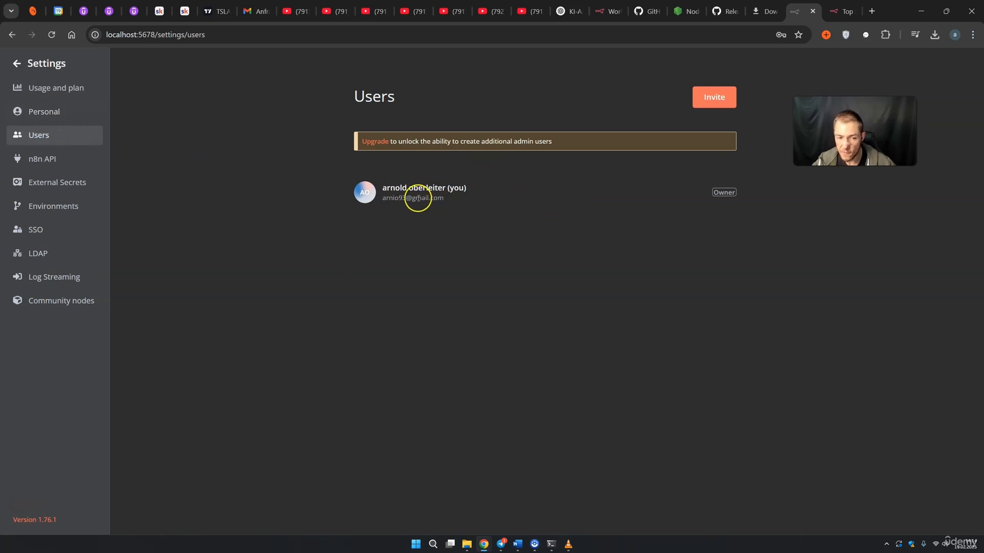
{"action": "left_click_drag", "start_coordinate": [393, 198], "coordinate": [434, 199]}
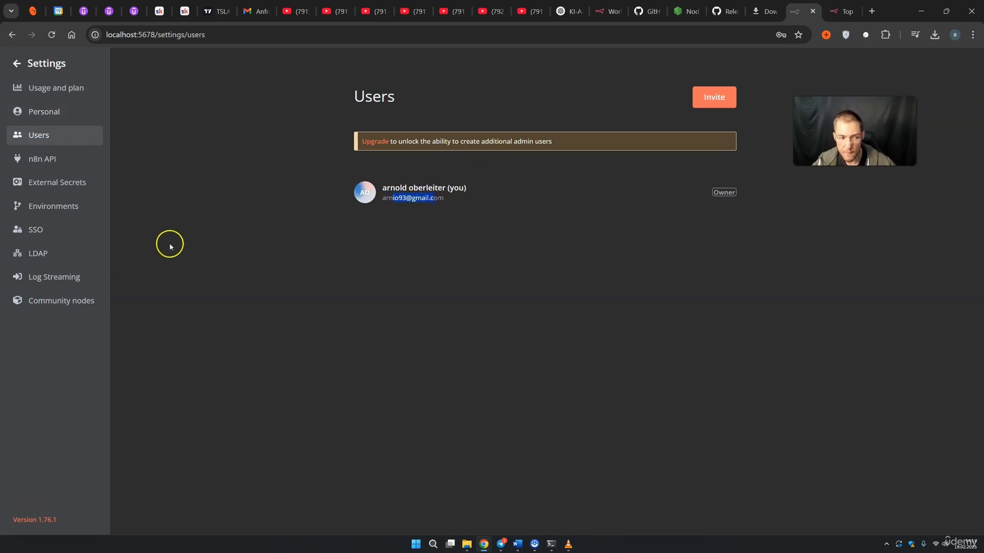
{"action": "left_click", "coordinate": [51, 160]}
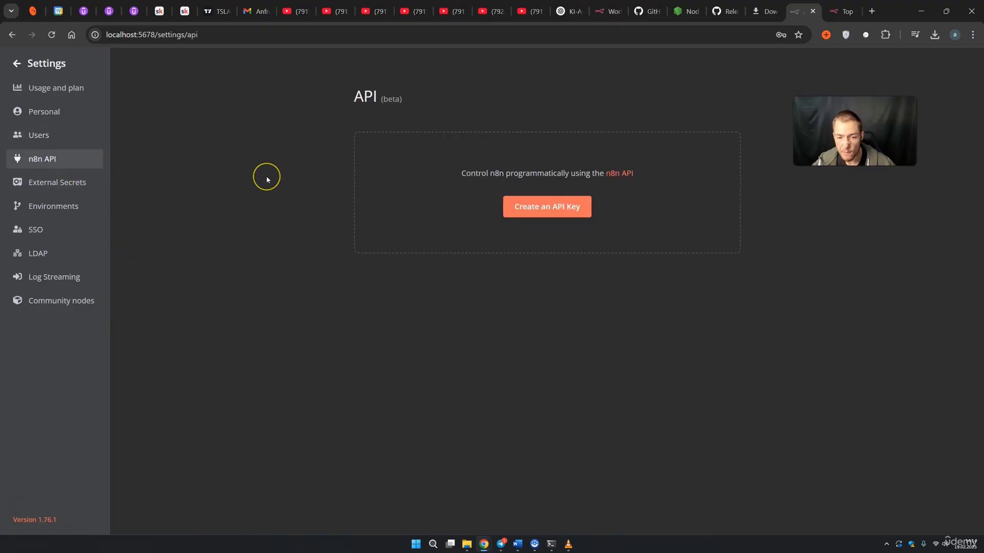
{"action": "left_click_drag", "start_coordinate": [518, 173], "coordinate": [589, 173]}
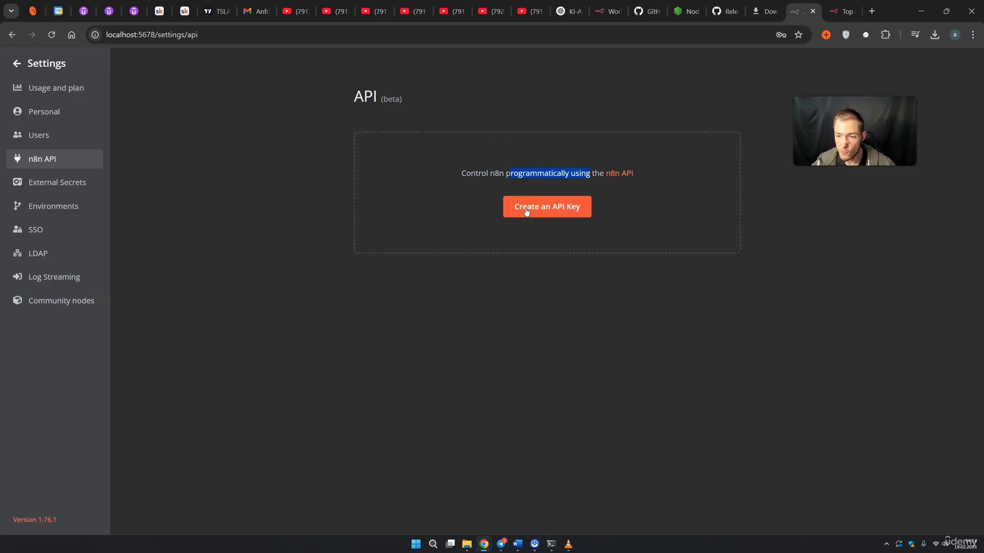
Look through the External Secrets, Environments, SSO, LDAP, Log Streaming and Community nodes settings pages
{"action": "left_click", "coordinate": [68, 179]}
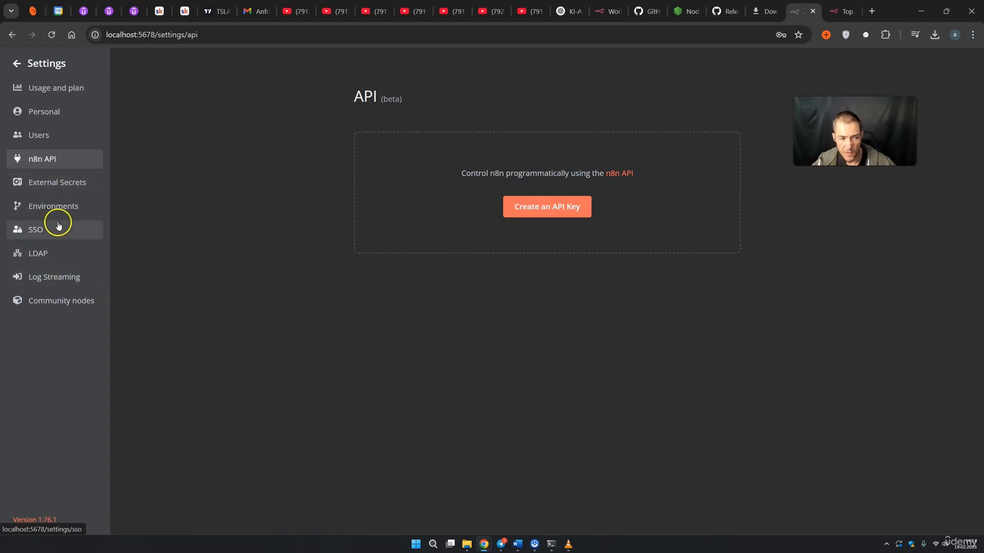
{"action": "left_click", "coordinate": [55, 187]}
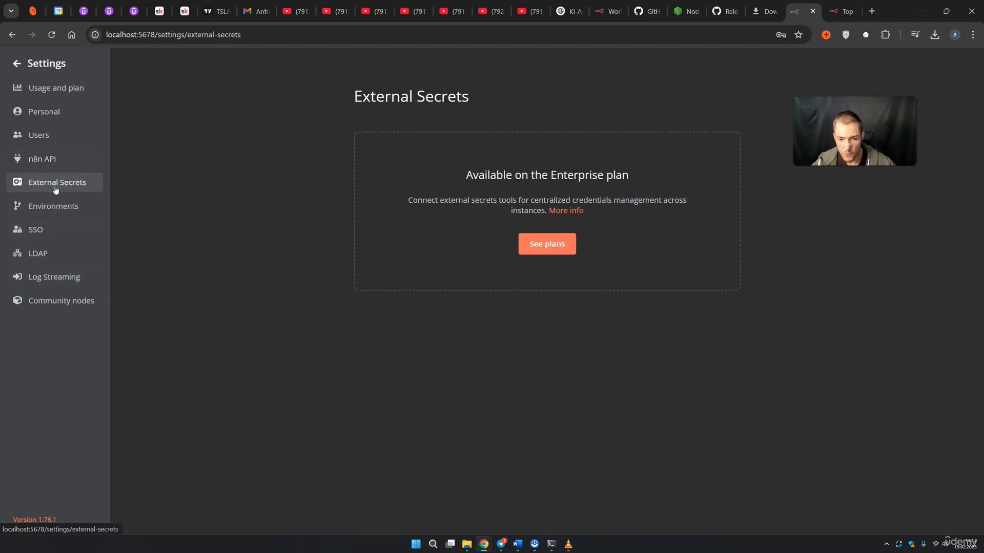
{"action": "left_click", "coordinate": [55, 208]}
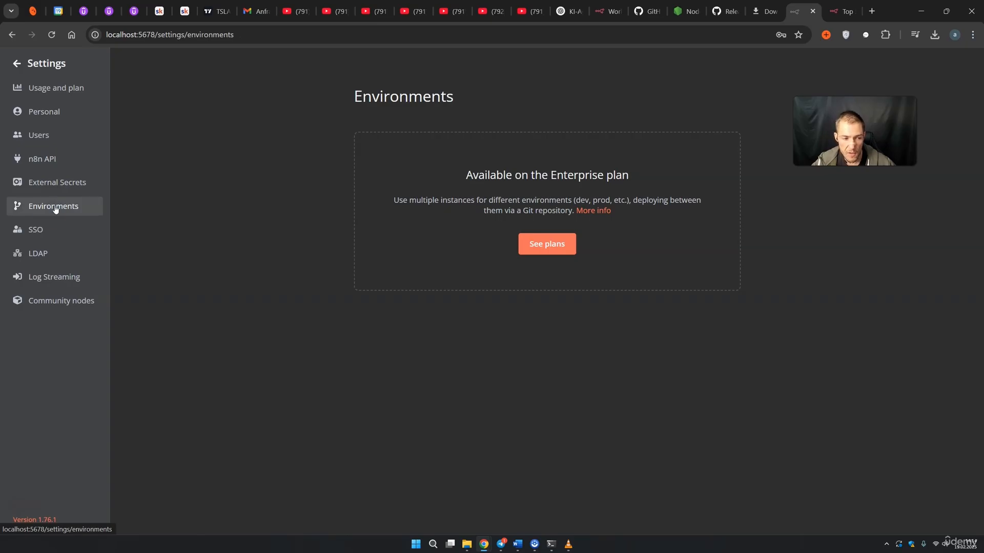
{"action": "left_click", "coordinate": [47, 228]}
{"action": "left_click", "coordinate": [55, 253]}
{"action": "left_click", "coordinate": [53, 279]}
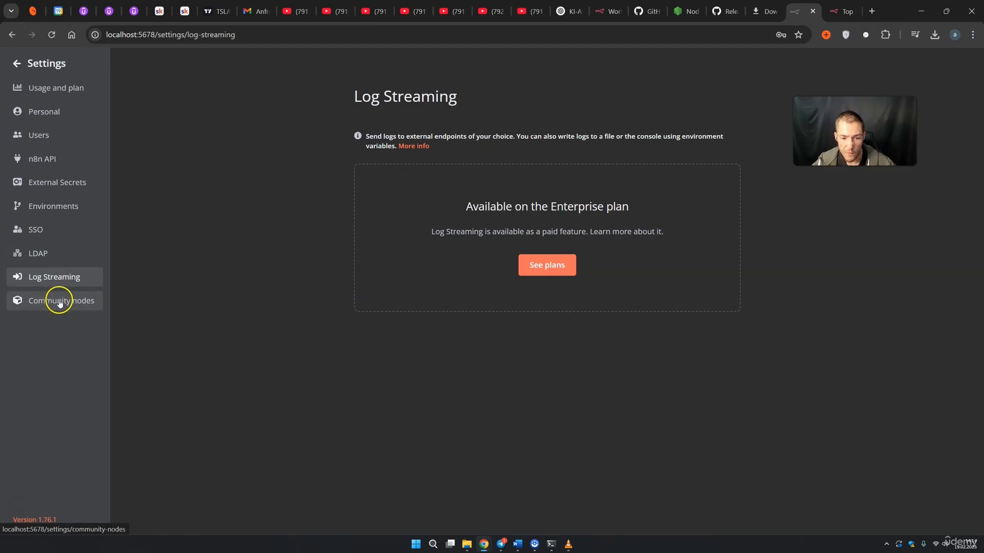
{"action": "left_click", "coordinate": [60, 302]}
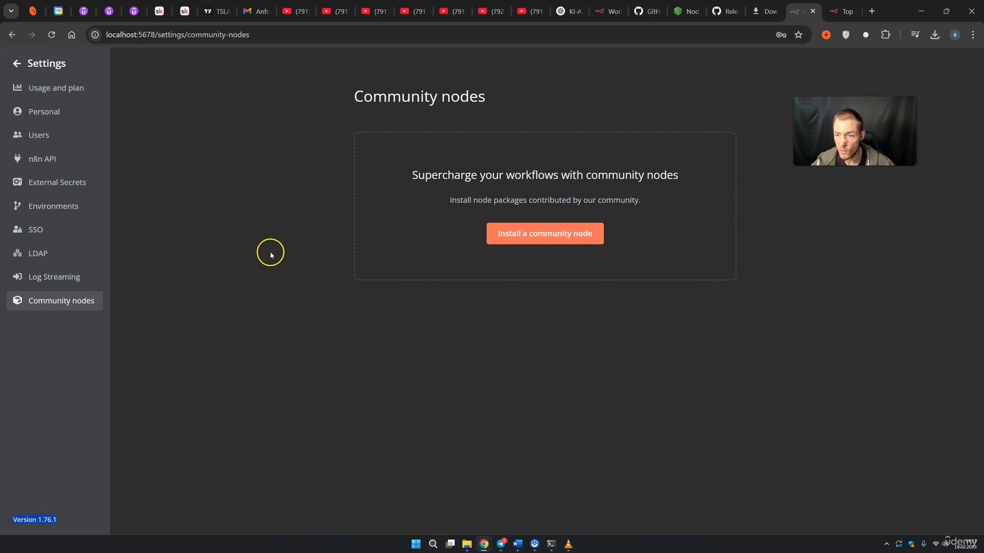
Leave the settings for the overview and create a new workflow with a manual trigger as its first step
{"action": "left_click", "coordinate": [60, 66]}
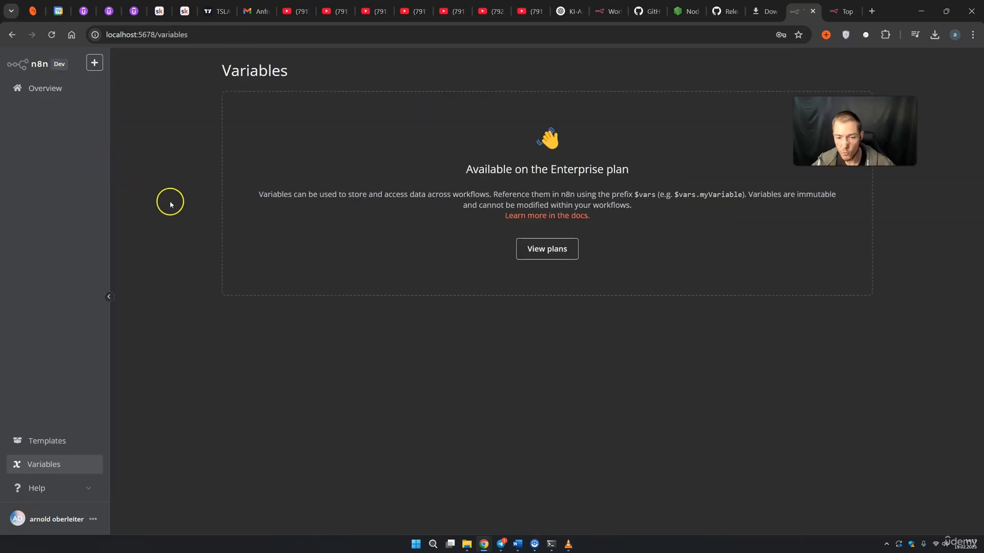
{"action": "left_click", "coordinate": [63, 87]}
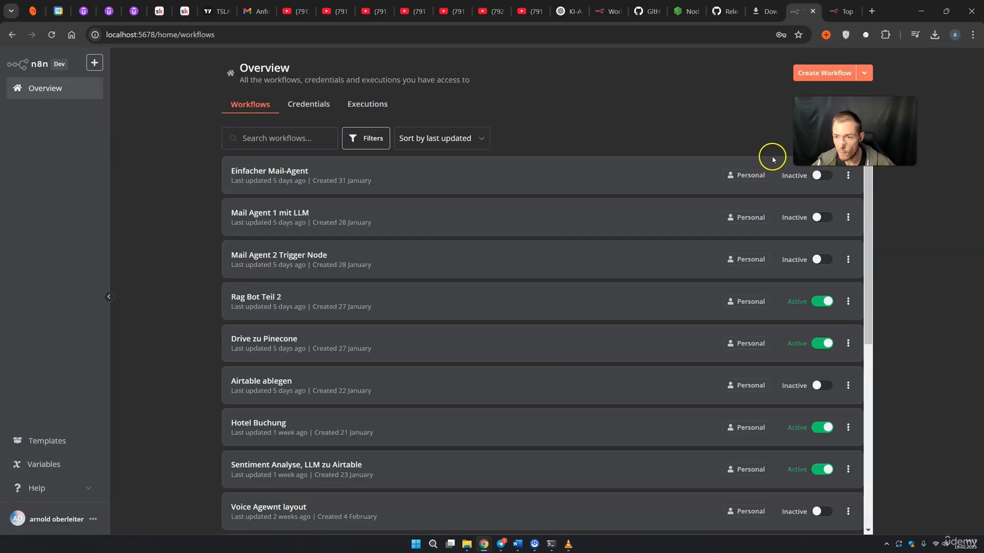
{"action": "left_click", "coordinate": [824, 73]}
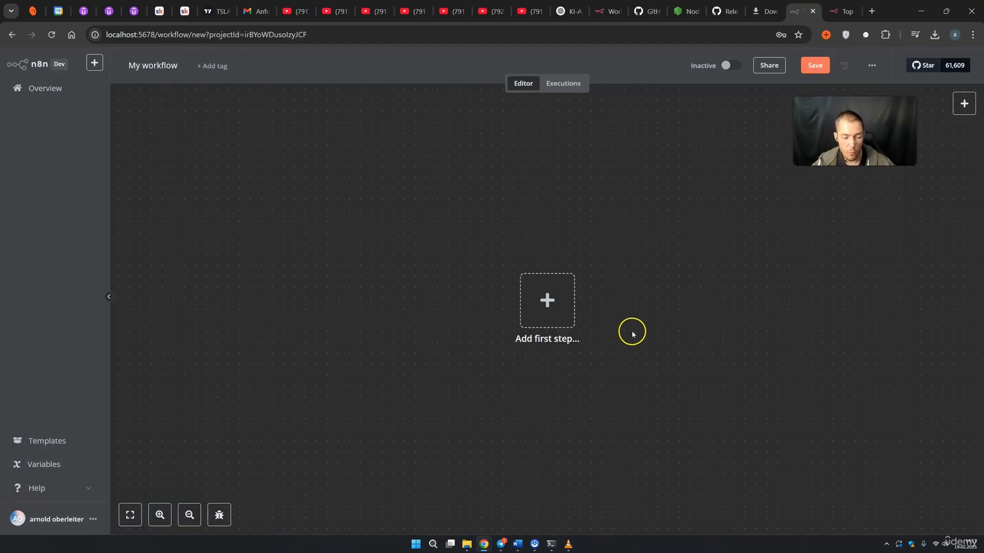
{"action": "left_click_drag", "start_coordinate": [625, 341], "coordinate": [541, 299]}
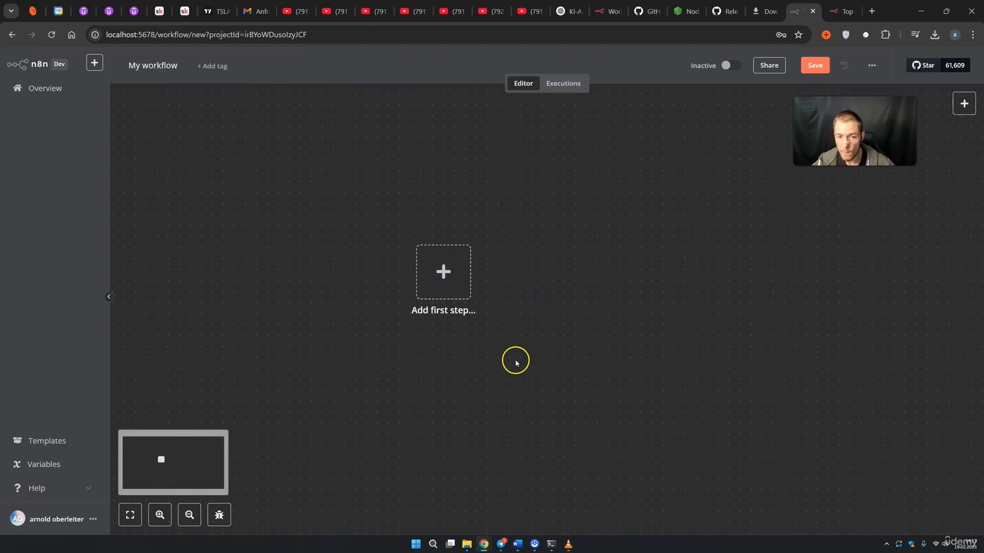
{"action": "left_click_drag", "start_coordinate": [565, 304], "coordinate": [616, 306]}
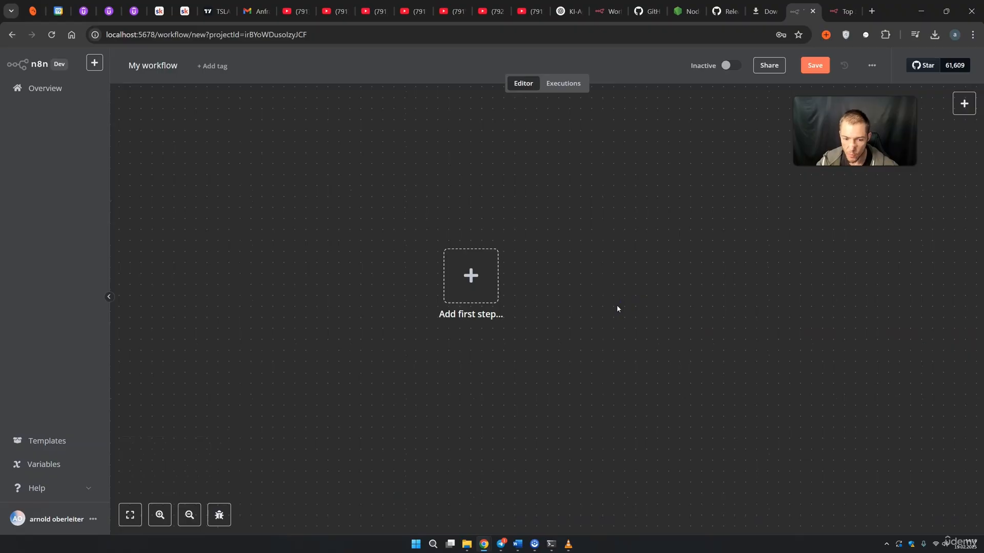
{"action": "left_click", "coordinate": [489, 291]}
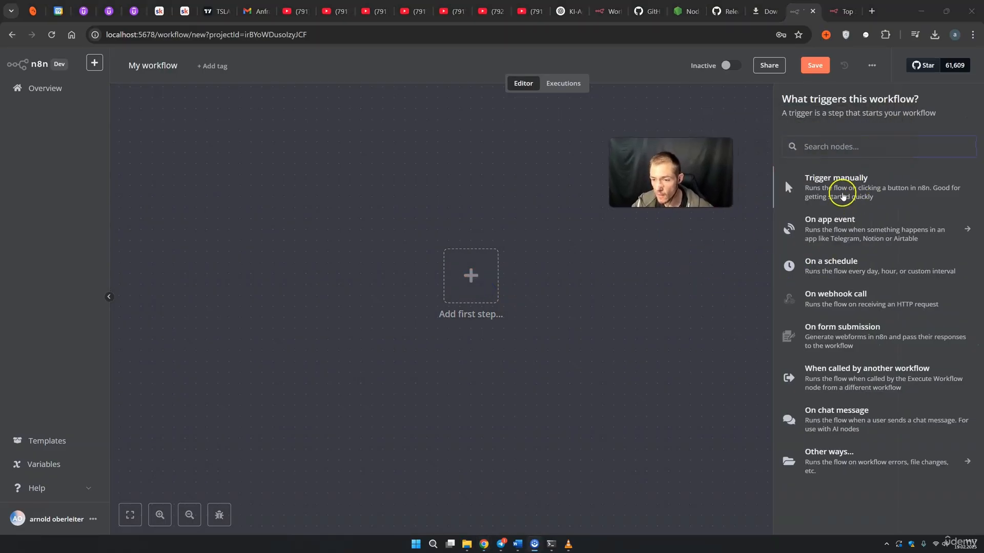
{"action": "left_click", "coordinate": [842, 199]}
{"action": "mouse_move", "coordinate": [468, 281]}
{"action": "left_mouse_down"}
{"action": "mouse_move", "coordinate": [469, 200]}
{"action": "mouse_move", "coordinate": [494, 341]}
{"action": "mouse_move", "coordinate": [470, 296]}
{"action": "left_mouse_up"}
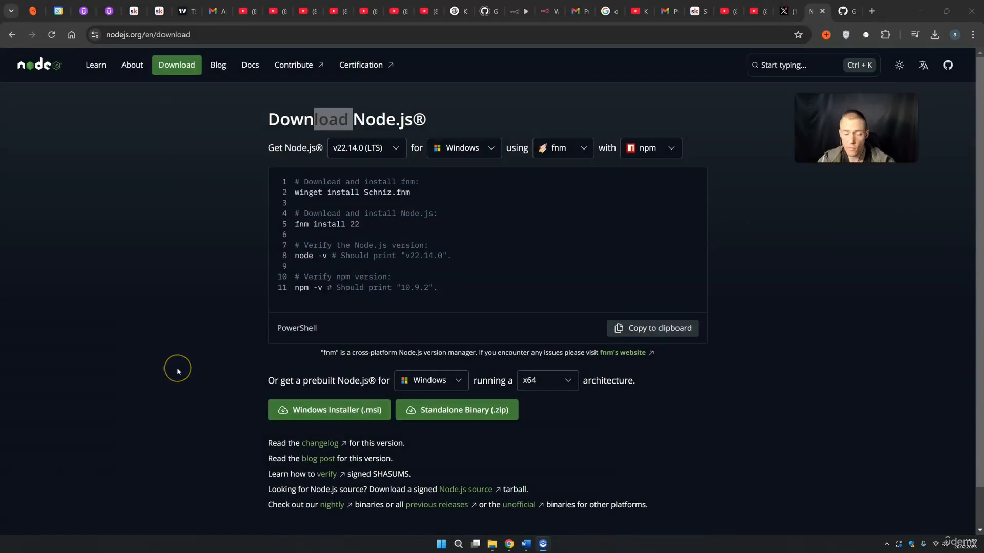
Examine the Node.js versions offered on the download page and the nvm-windows repository on GitHub
{"action": "left_click", "coordinate": [195, 251]}
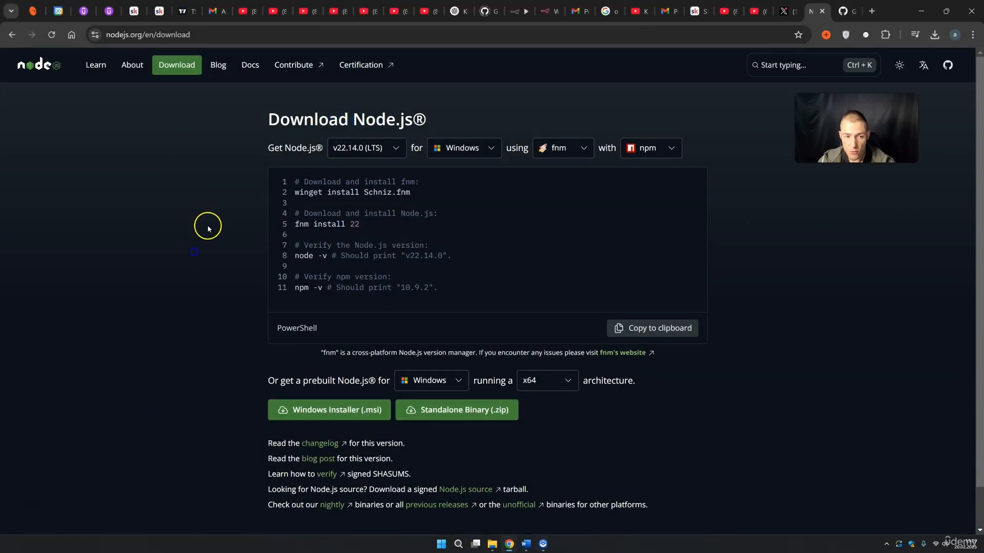
{"action": "left_click_drag", "start_coordinate": [263, 120], "coordinate": [413, 121]}
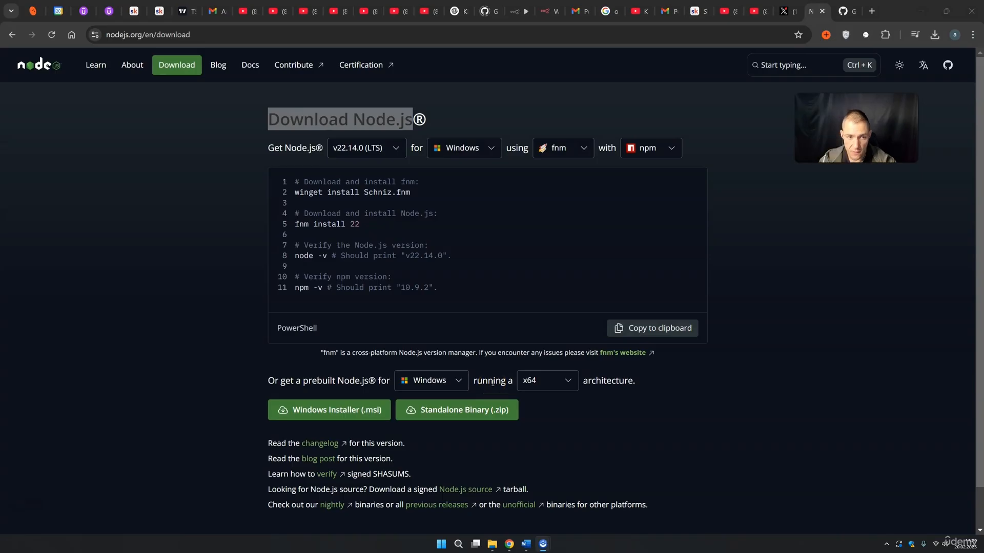
{"action": "left_click", "coordinate": [342, 149]}
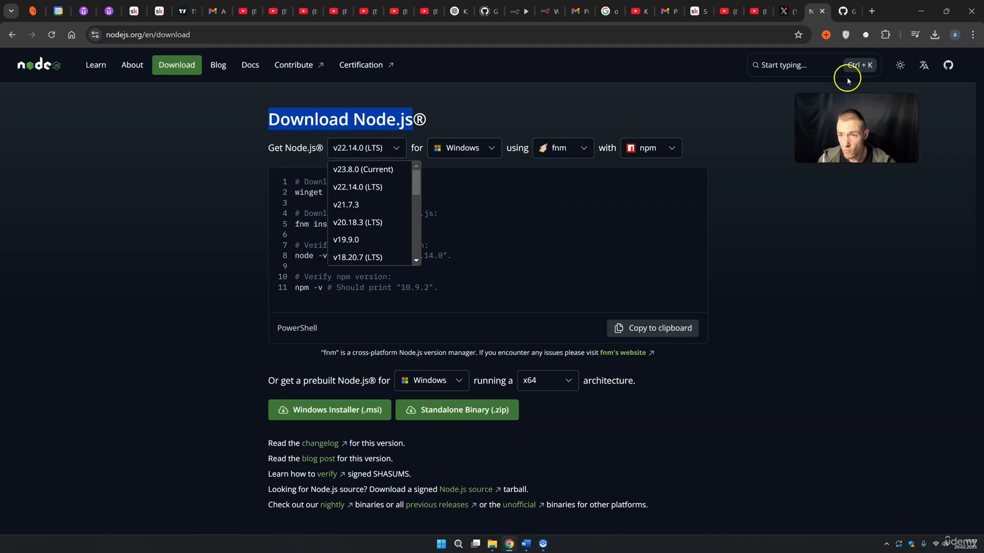
{"action": "left_click", "coordinate": [843, 11]}
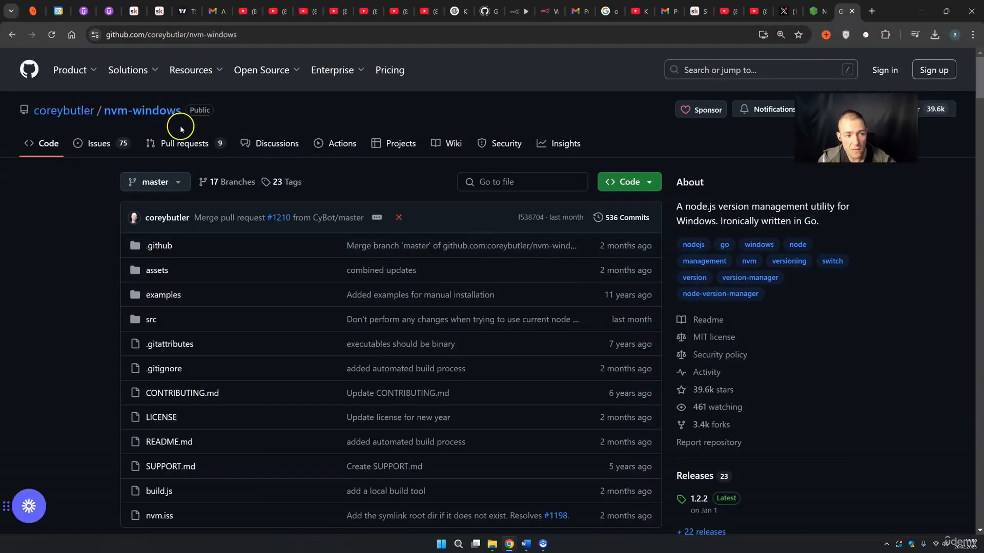
{"action": "left_click_drag", "start_coordinate": [185, 125], "coordinate": [106, 111]}
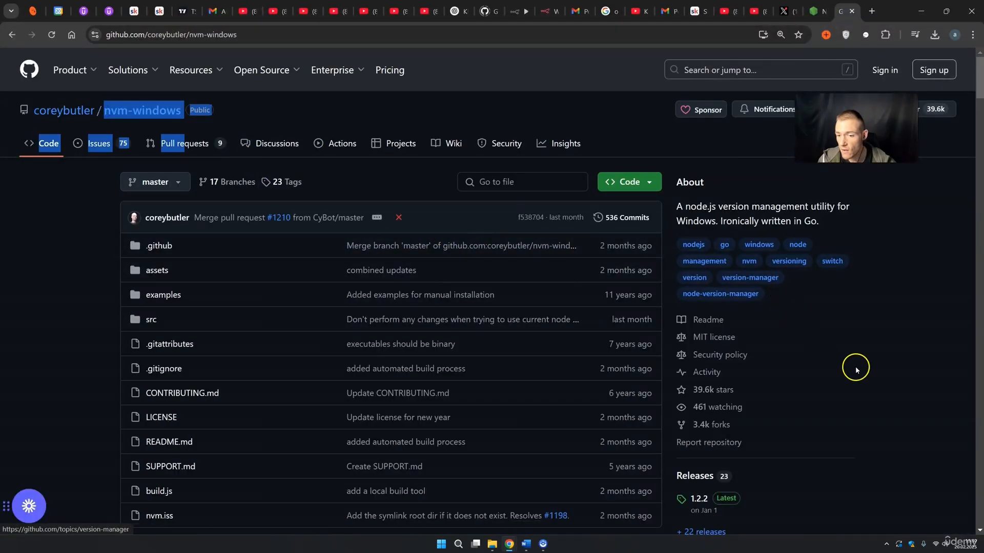
{"action": "left_click", "coordinate": [885, 380]}
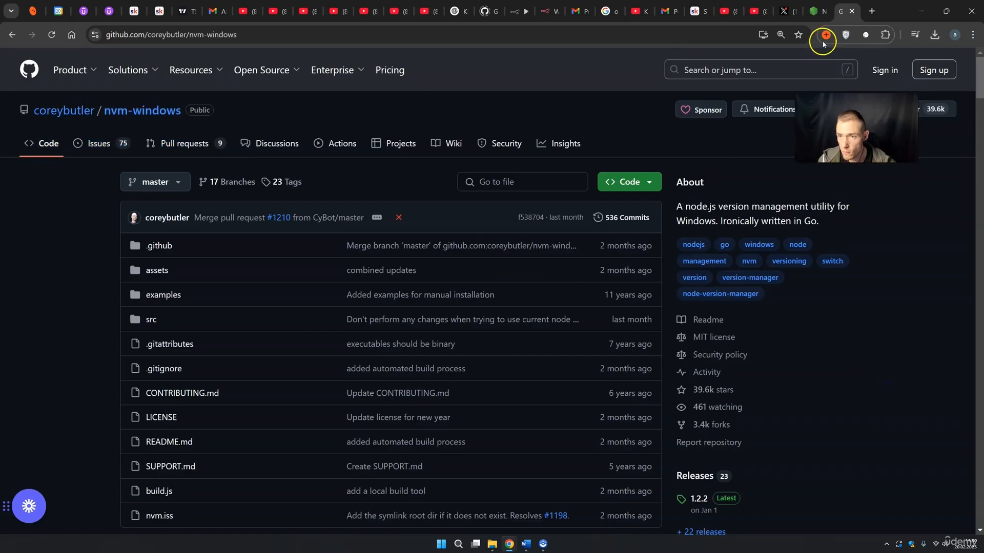
Open the Node.js command prompt and list the installed Node.js versions with "nvm list"
{"action": "left_click", "coordinate": [476, 450]}
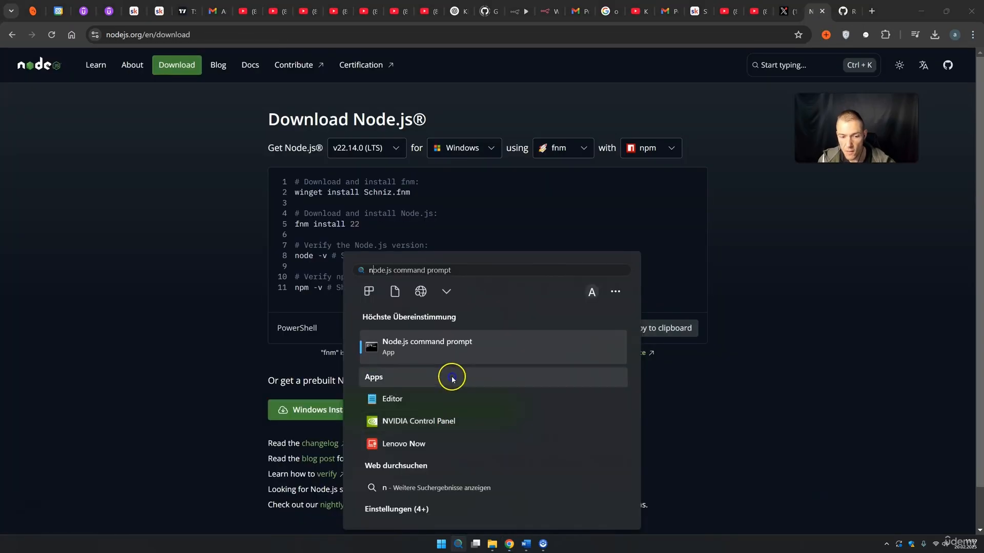
{"action": "left_click", "coordinate": [450, 347]}
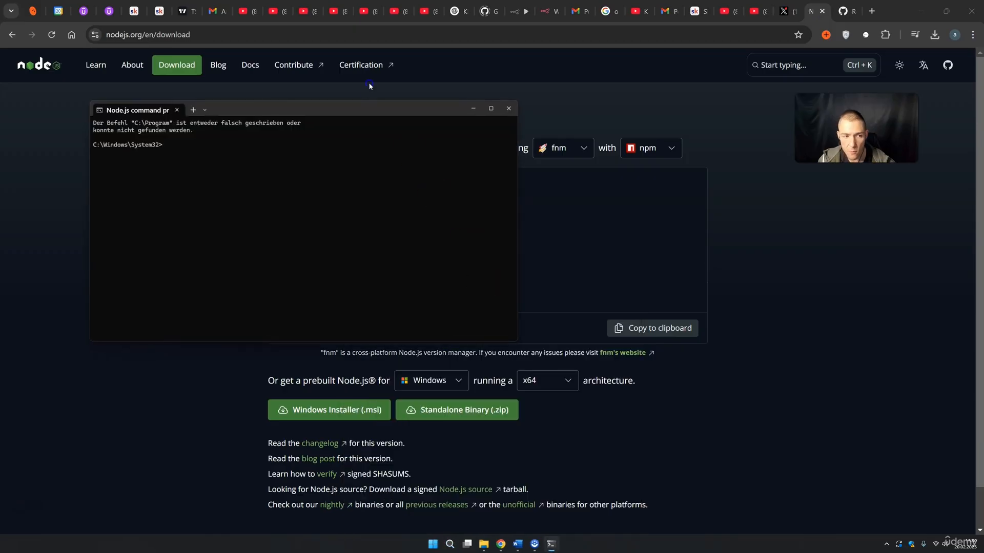
{"action": "left_click_drag", "start_coordinate": [359, 110], "coordinate": [558, 105]}
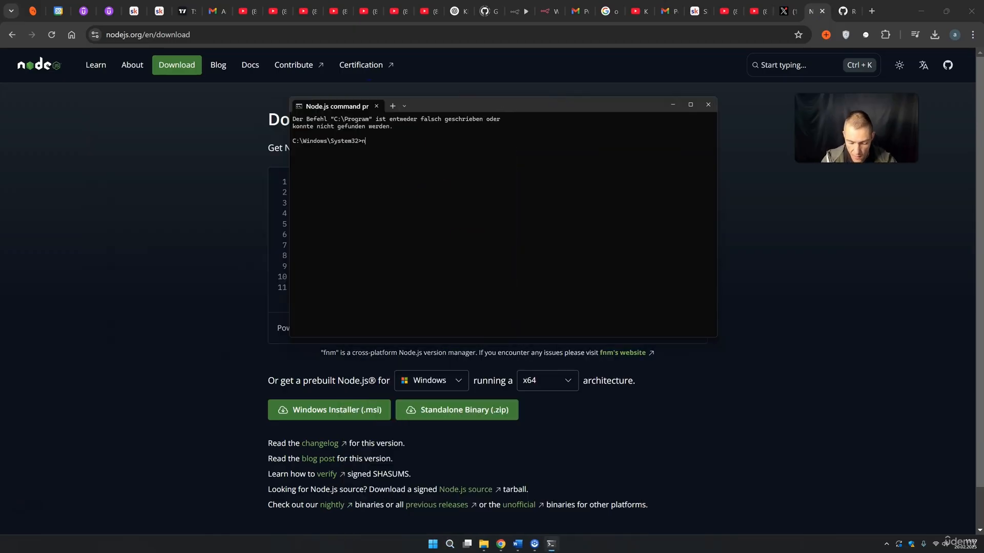
{"action": "type", "text": "nvm list"}
{"action": "key", "text": "Return"}
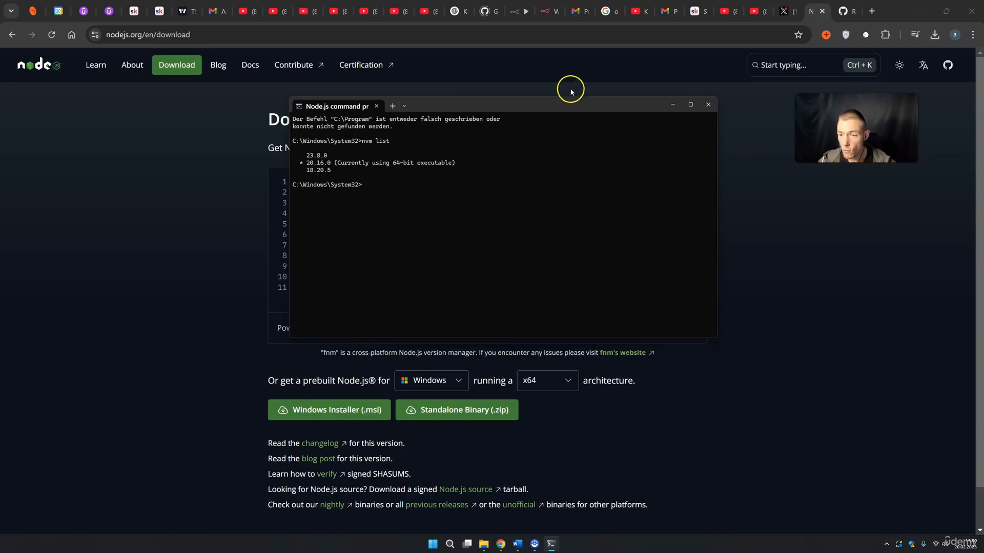
{"action": "left_click_drag", "start_coordinate": [307, 157], "coordinate": [319, 159]}
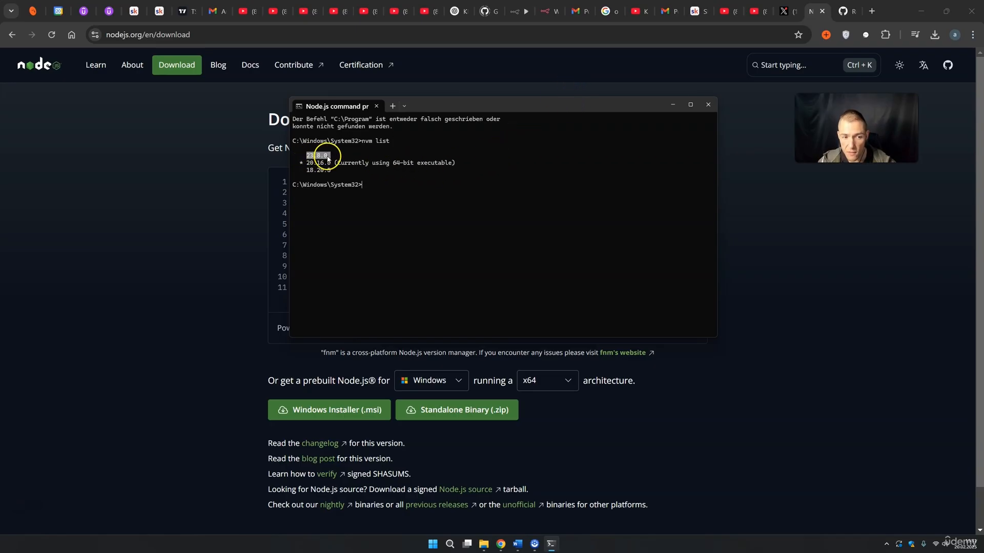
{"action": "left_click_drag", "start_coordinate": [306, 163], "coordinate": [331, 164]}
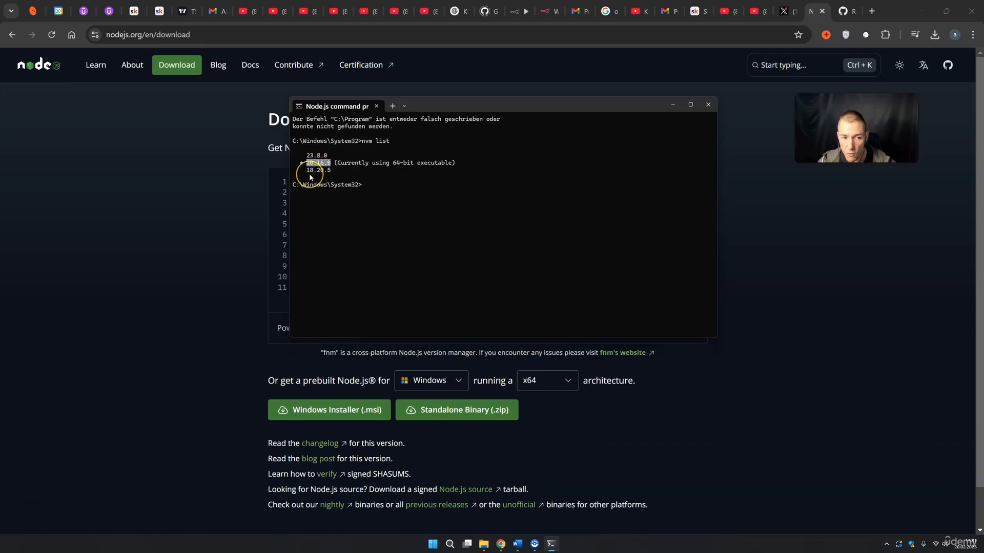
{"action": "left_click_drag", "start_coordinate": [308, 171], "coordinate": [332, 171]}
Install Node.js version 22.14.0 by running "nvm install 22.14.0" in the command prompt
{"action": "left_click_drag", "start_coordinate": [444, 106], "coordinate": [580, 162]}
{"action": "left_click", "coordinate": [534, 218]}
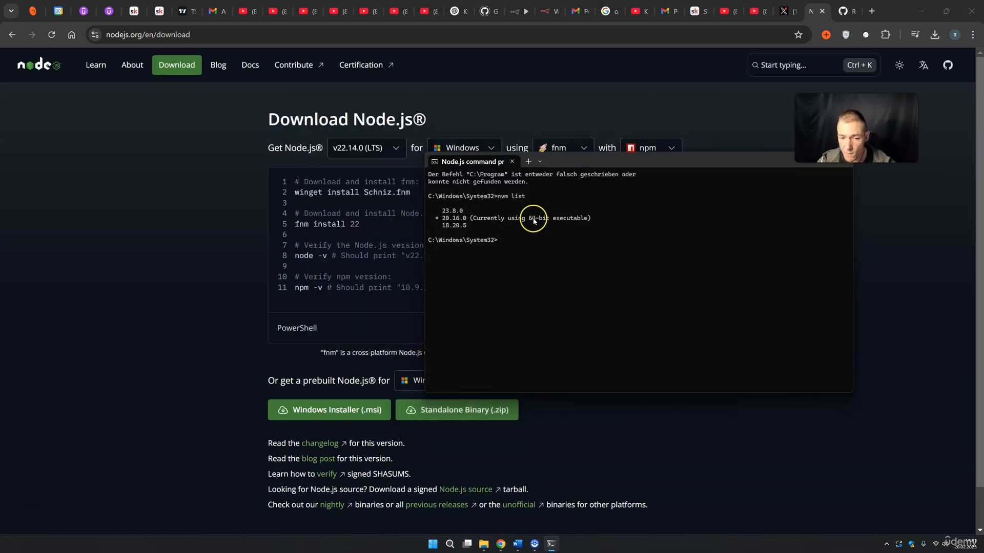
{"action": "left_click_drag", "start_coordinate": [443, 219], "coordinate": [466, 219]}
{"action": "left_click_drag", "start_coordinate": [567, 159], "coordinate": [640, 125]}
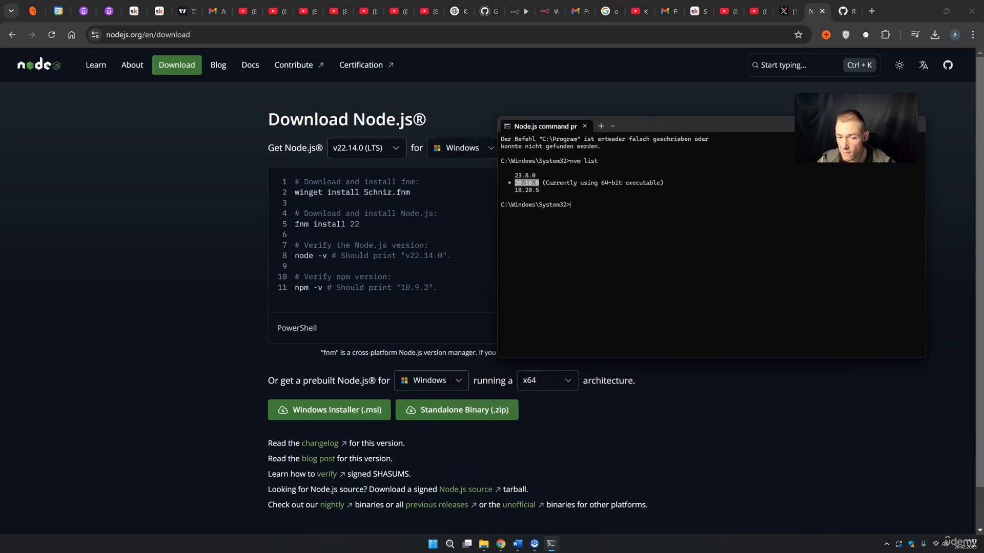
{"action": "type", "text": "nvm install 22.14.0"}
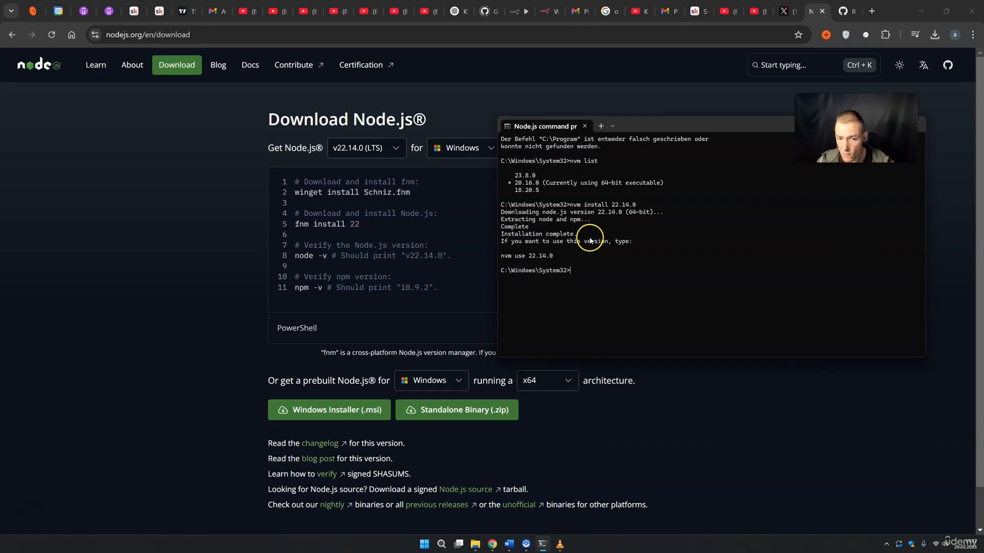
{"action": "left_click_drag", "start_coordinate": [501, 256], "coordinate": [521, 259]}
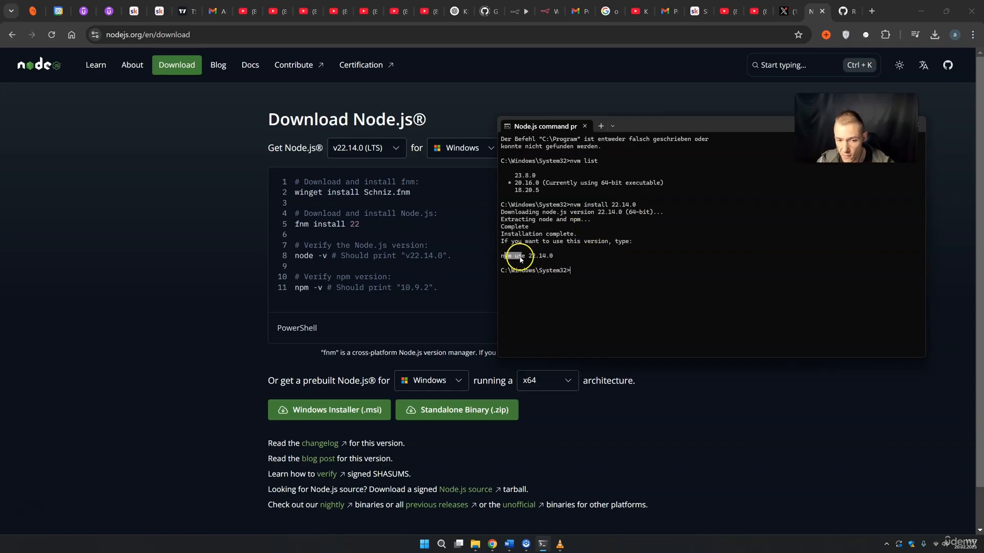
Switch the active Node.js version to 22.14.0 by running "nvm use 22.14.0"
{"action": "left_click", "coordinate": [519, 260]}
{"action": "left_click_drag", "start_coordinate": [504, 258], "coordinate": [534, 259]}
{"action": "left_click", "coordinate": [582, 272]}
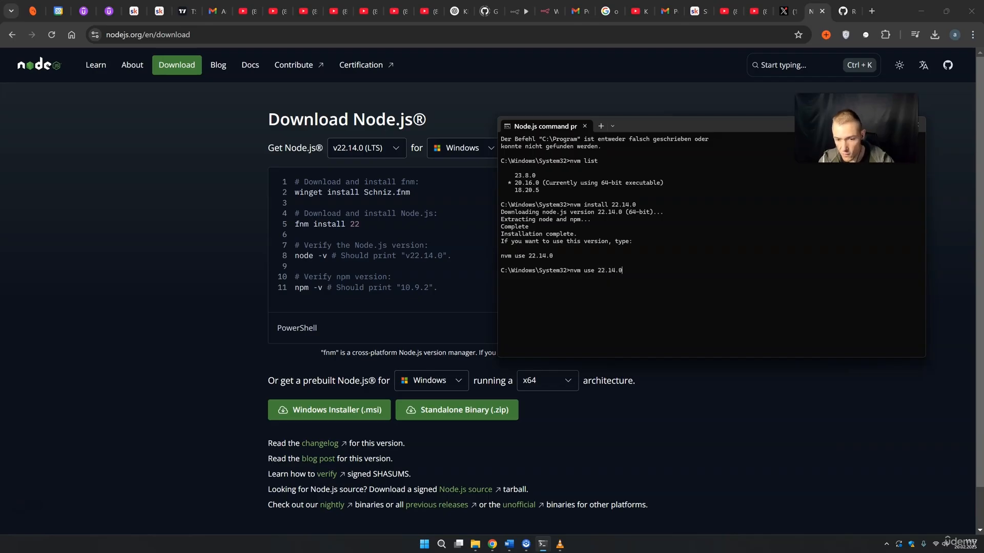
{"action": "left_click", "coordinate": [579, 287]}
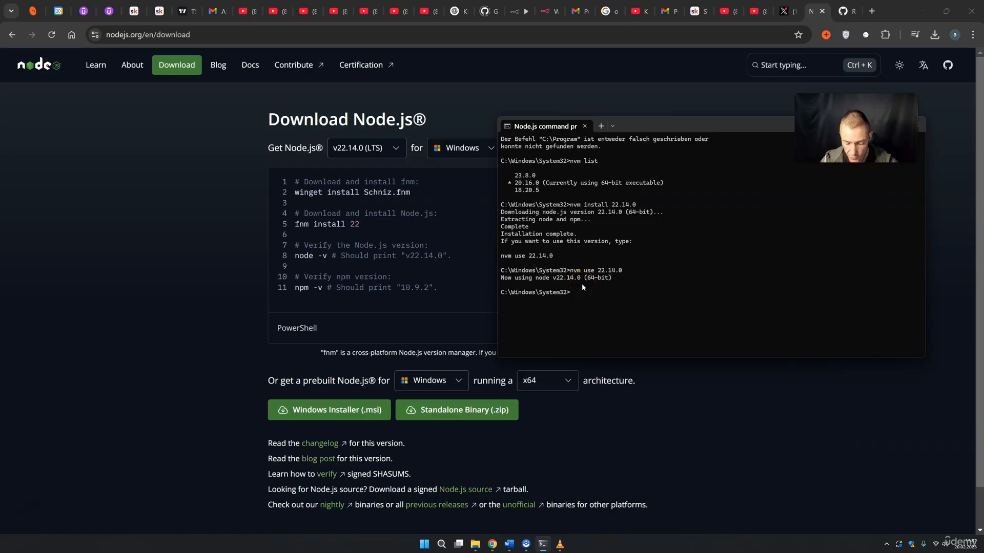
List the installed Node.js versions with "nvm list" and check which one is active
{"action": "type", "text": "nvm list"}
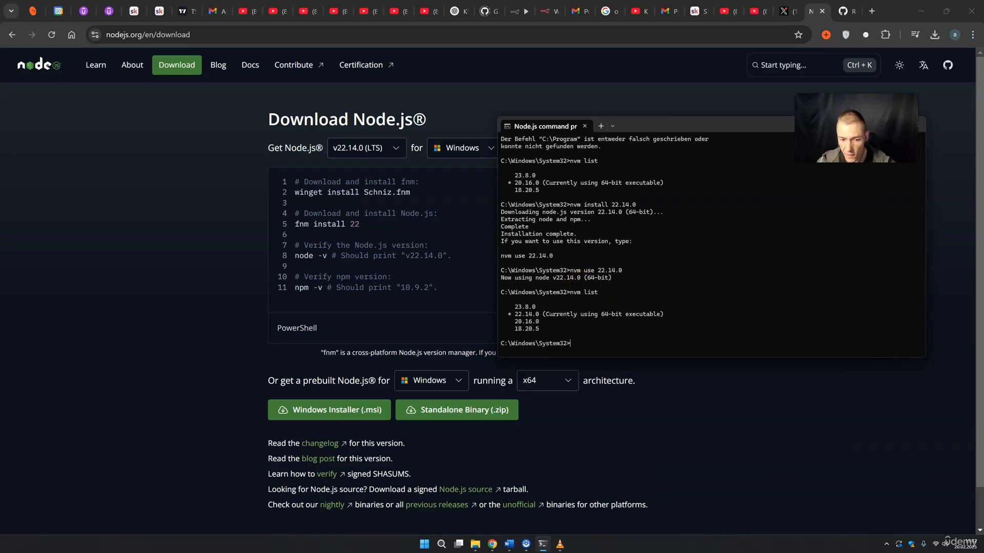
{"action": "left_click_drag", "start_coordinate": [514, 314], "coordinate": [535, 318]}
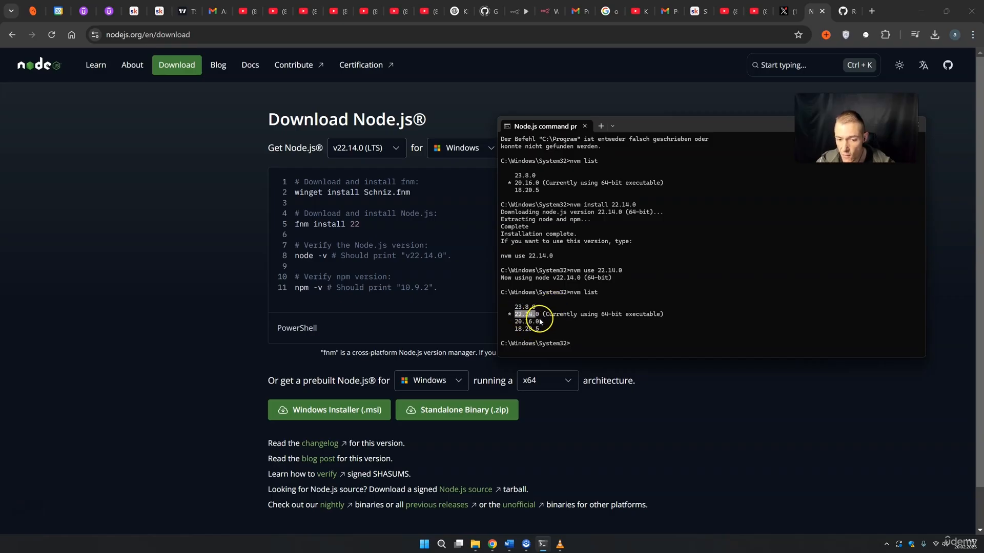
{"action": "left_click_drag", "start_coordinate": [515, 322], "coordinate": [539, 323]}
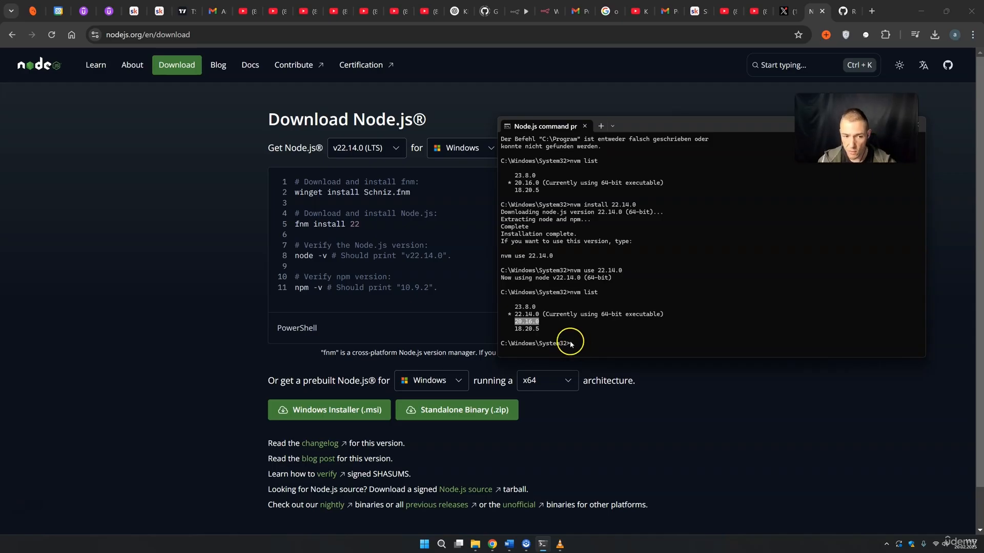
{"action": "left_click_drag", "start_coordinate": [539, 306], "coordinate": [515, 307]}
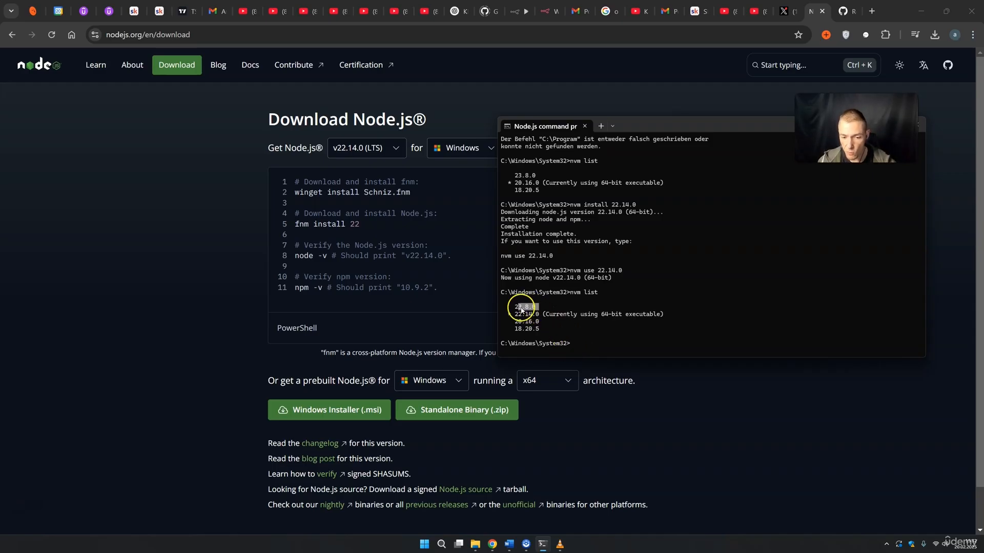
Switch back to Node.js 20.16.0 with "nvm use 20.16.0" and check the active version with "nvm list"
{"action": "left_click", "coordinate": [517, 328]}
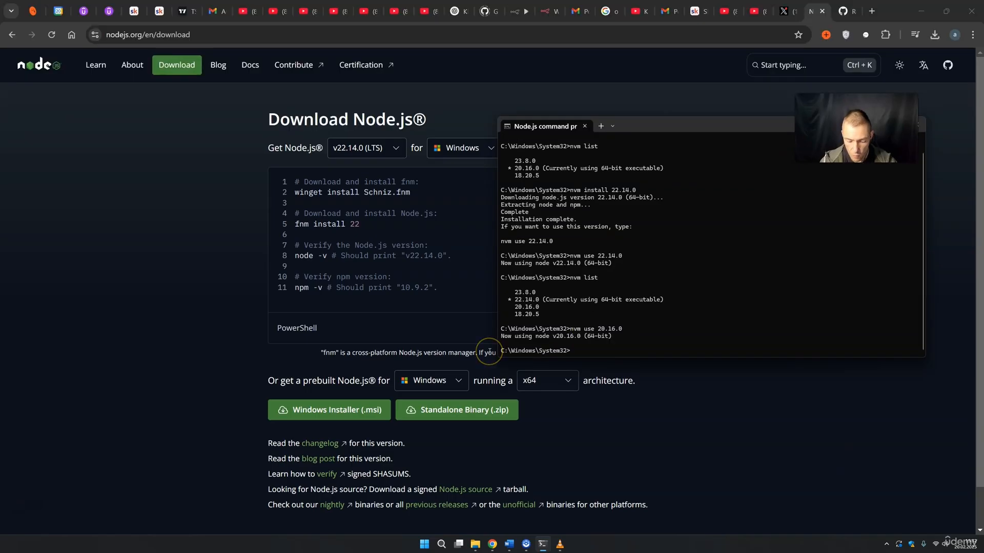
{"action": "type", "text": "t"}
{"action": "key", "text": "Return"}
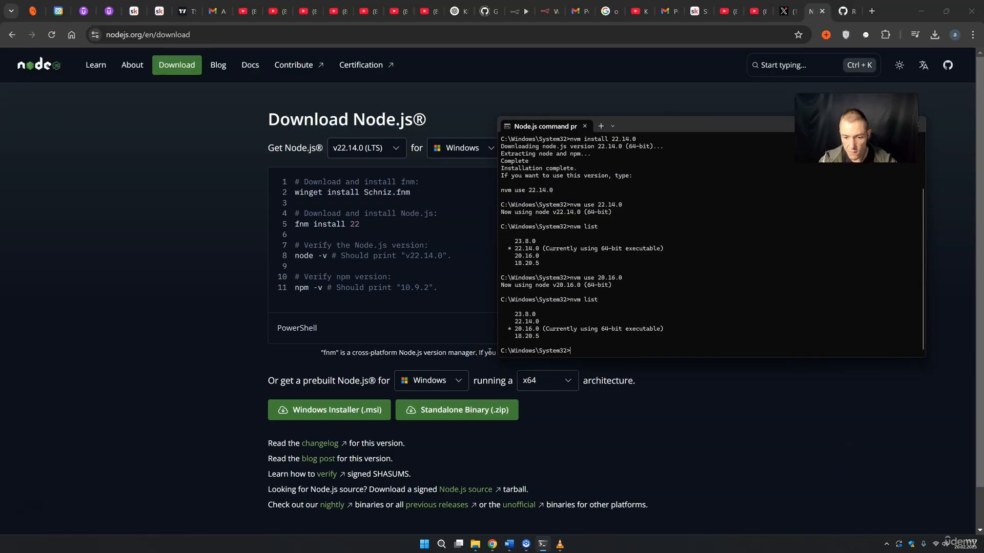
{"action": "left_click_drag", "start_coordinate": [515, 328], "coordinate": [682, 337]}
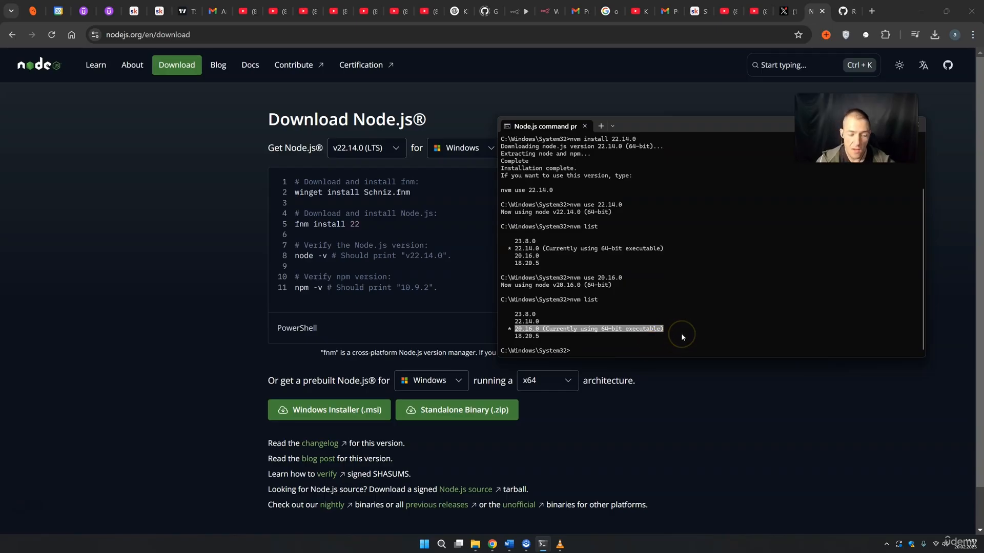
{"action": "left_click", "coordinate": [592, 338]}
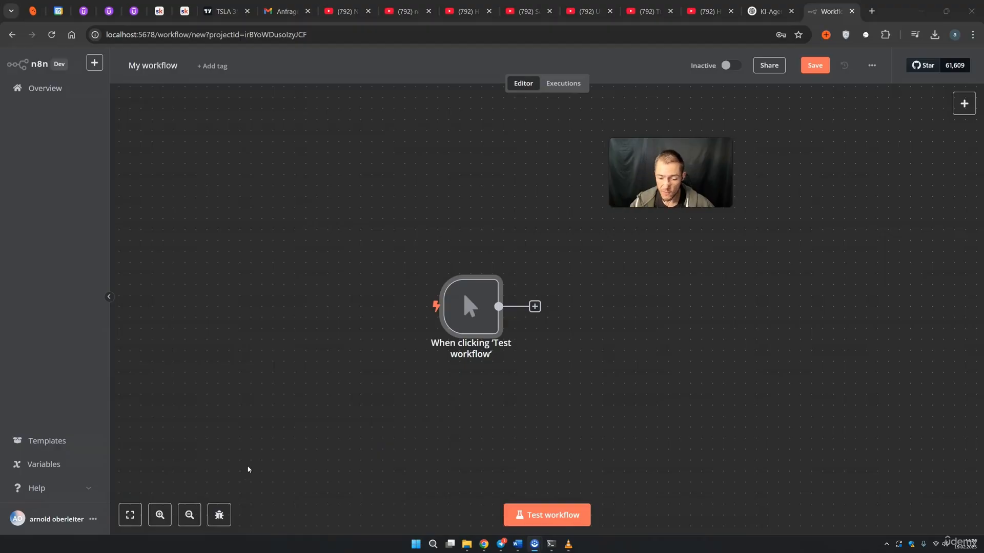
Leave the new workflow without saving and open the n8n settings to check the installed version
{"action": "left_click", "coordinate": [62, 88]}
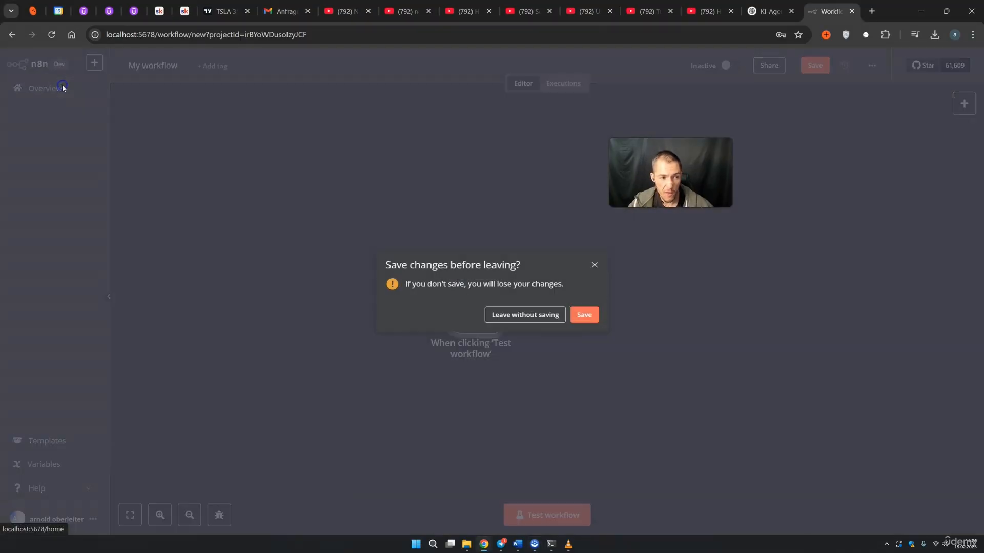
{"action": "left_click", "coordinate": [523, 317]}
{"action": "left_click", "coordinate": [518, 318]}
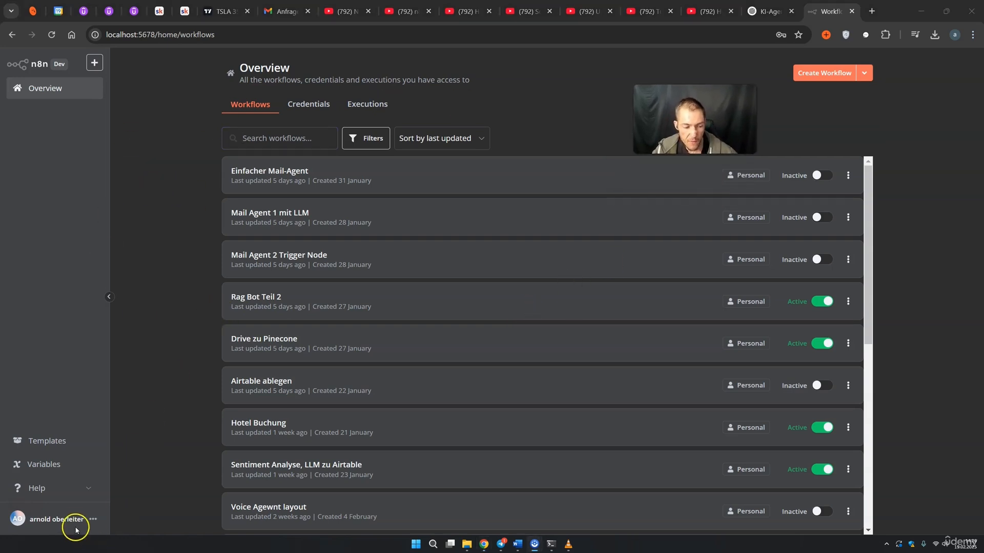
{"action": "left_click", "coordinate": [92, 519]}
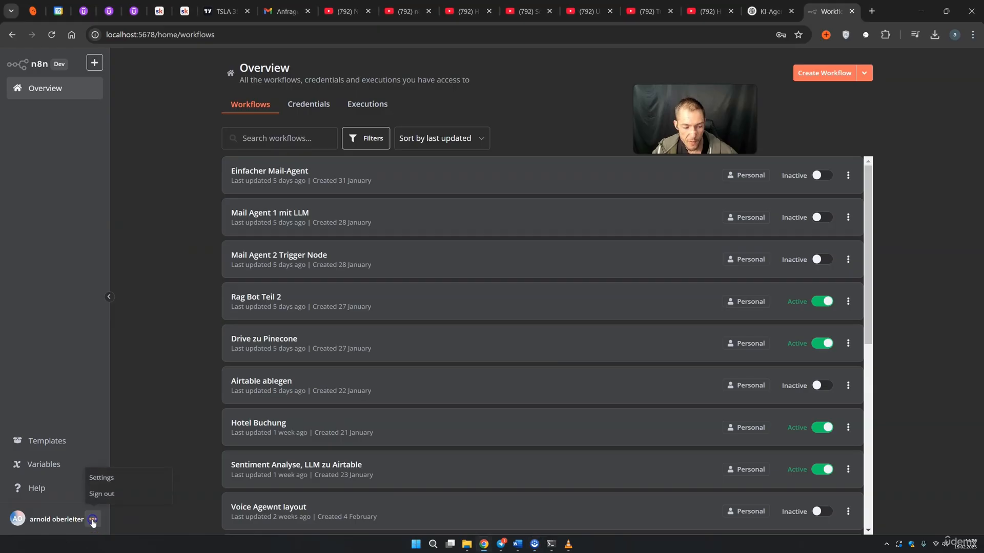
{"action": "left_click", "coordinate": [100, 477]}
{"action": "left_click_drag", "start_coordinate": [62, 522], "coordinate": [50, 524]}
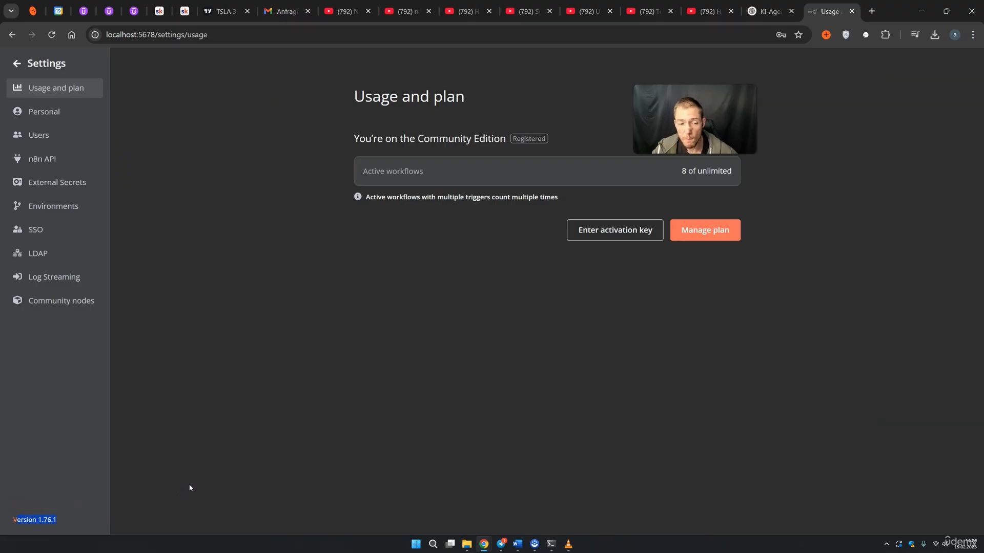
Stop the local n8n server by closing its command prompt window, and reload the n8n page in the browser
{"action": "left_click", "coordinate": [551, 544]}
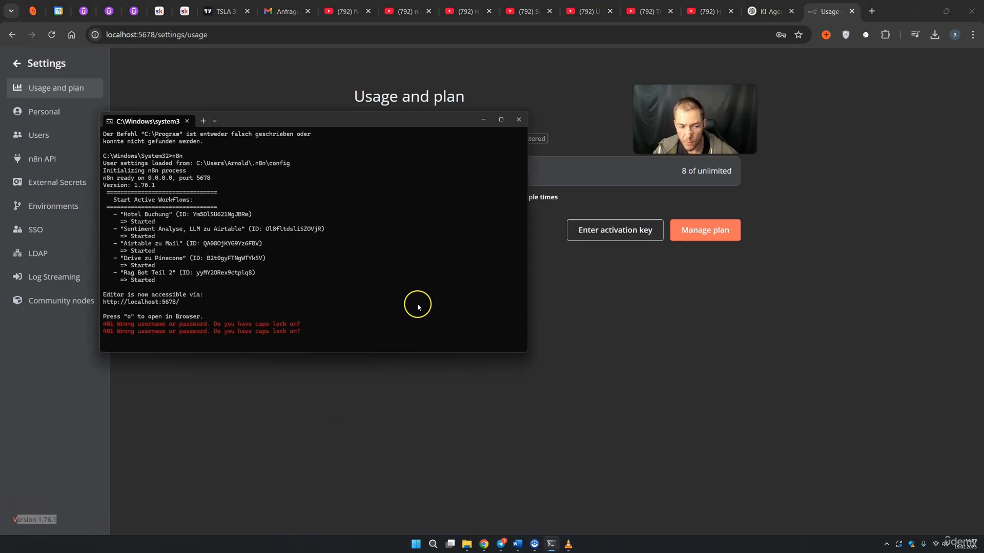
{"action": "left_click_drag", "start_coordinate": [264, 123], "coordinate": [324, 143]}
{"action": "left_click", "coordinate": [580, 140]}
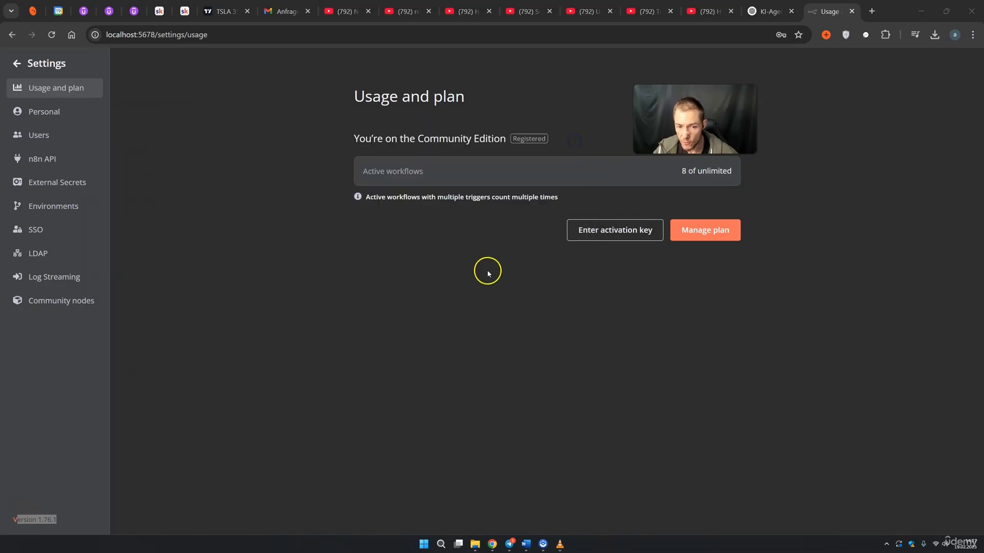
{"action": "right_click", "coordinate": [818, 11]}
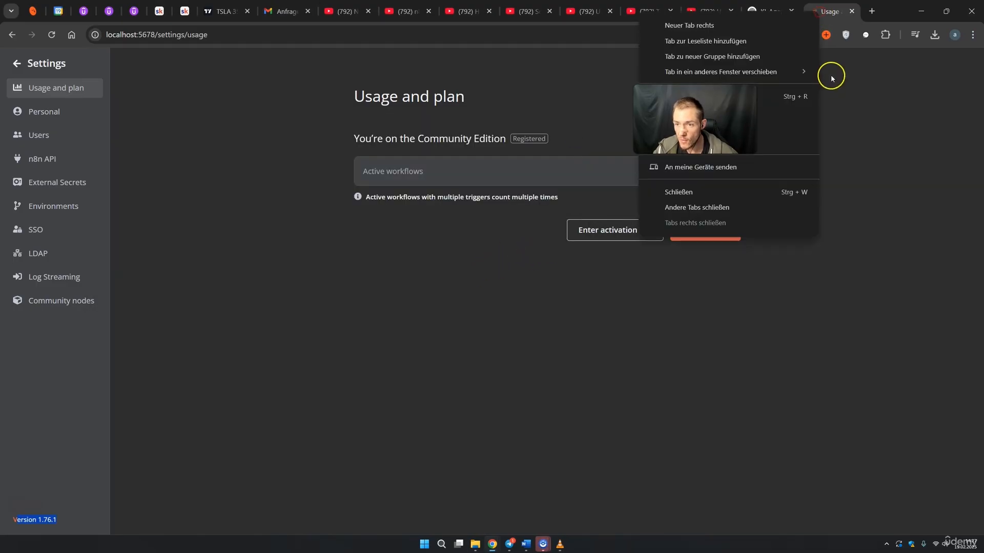
{"action": "left_click", "coordinate": [682, 96]}
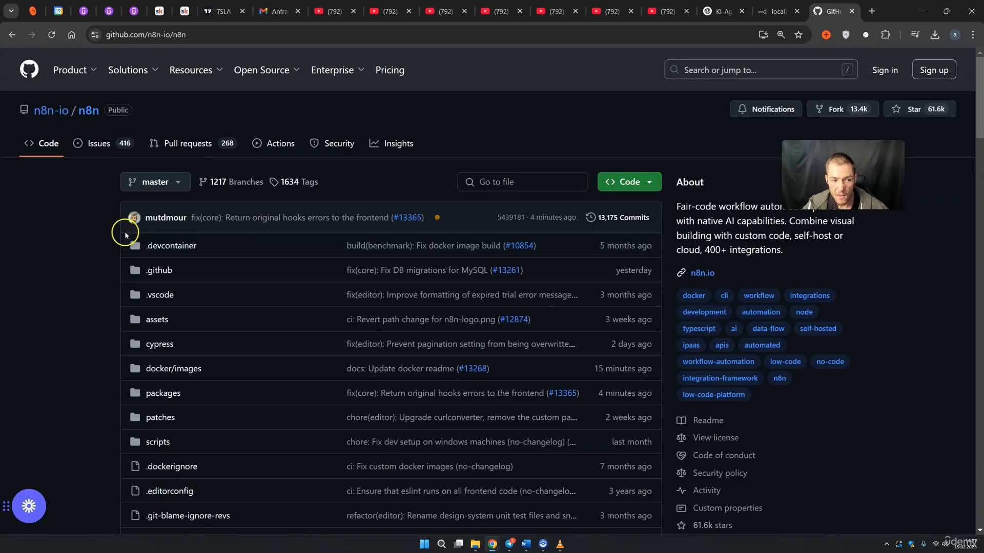
Examine how recently the files in the n8n GitHub repository were updated
{"action": "scroll", "coordinate": [84, 205], "scroll_direction": "down", "scroll_amount": 1}
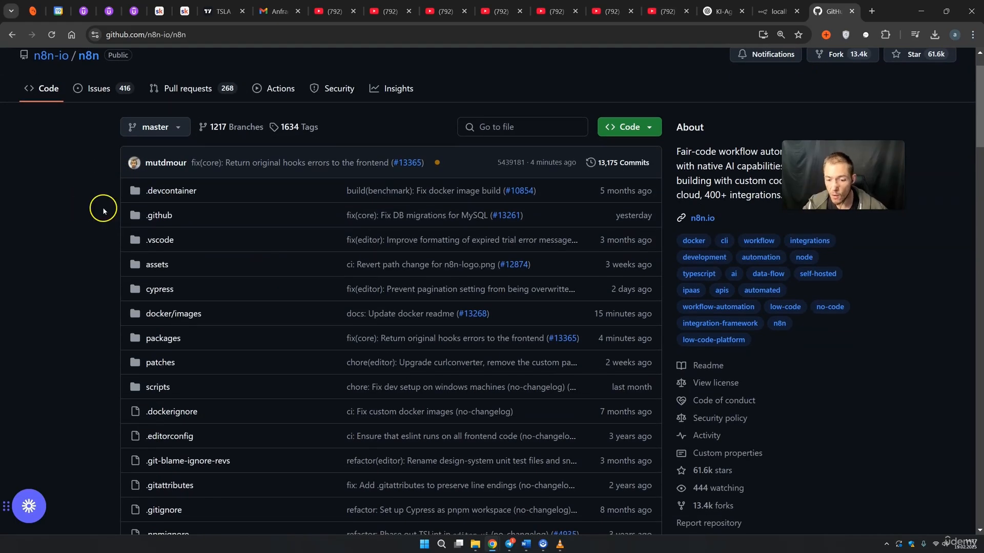
{"action": "scroll", "coordinate": [105, 207], "scroll_direction": "down", "scroll_amount": 4}
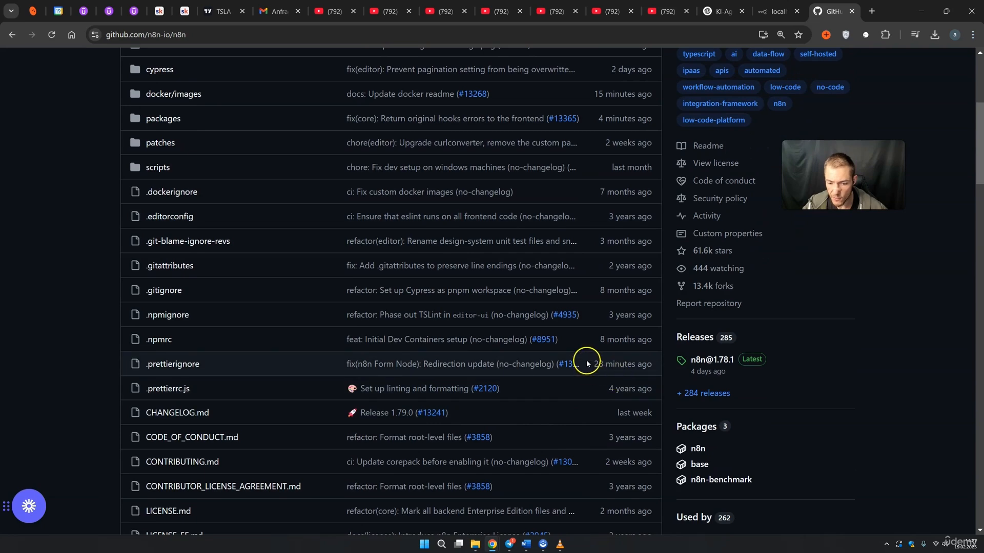
{"action": "left_click_drag", "start_coordinate": [598, 364], "coordinate": [647, 365]}
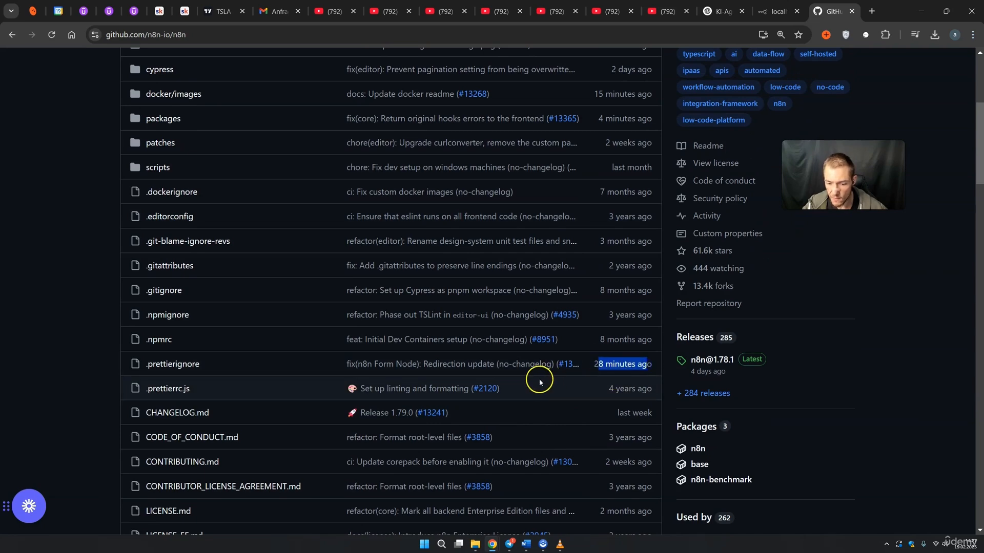
{"action": "scroll", "coordinate": [532, 380], "scroll_direction": "down", "scroll_amount": 1}
{"action": "scroll", "coordinate": [531, 382], "scroll_direction": "down", "scroll_amount": 6}
{"action": "left_click_drag", "start_coordinate": [606, 250], "coordinate": [654, 251]}
{"action": "left_click_drag", "start_coordinate": [617, 324], "coordinate": [653, 324]}
{"action": "left_click_drag", "start_coordinate": [610, 373], "coordinate": [648, 372]}
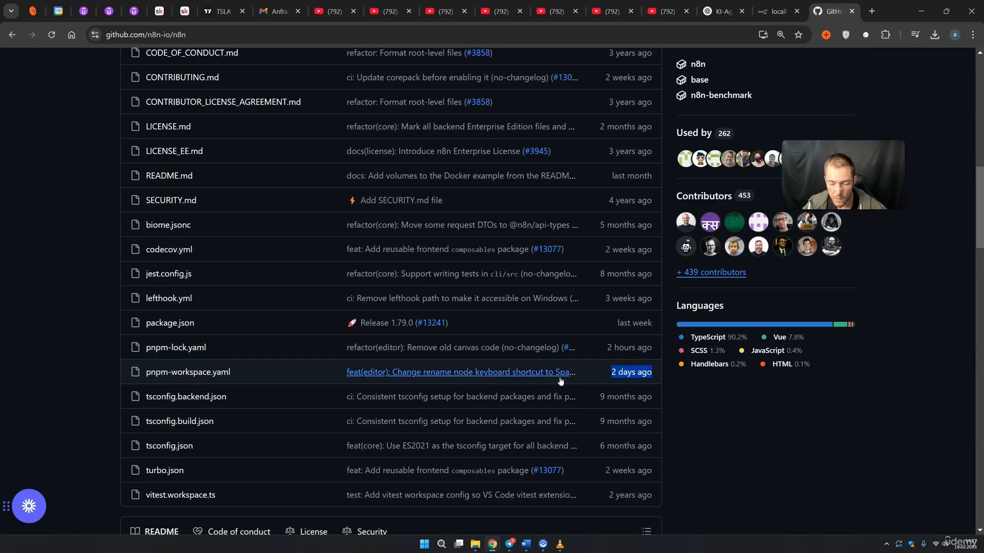
Read through the n8n repository's README, including the key capabilities and the Quick Start commands
{"action": "scroll", "coordinate": [561, 364], "scroll_direction": "down", "scroll_amount": 8}
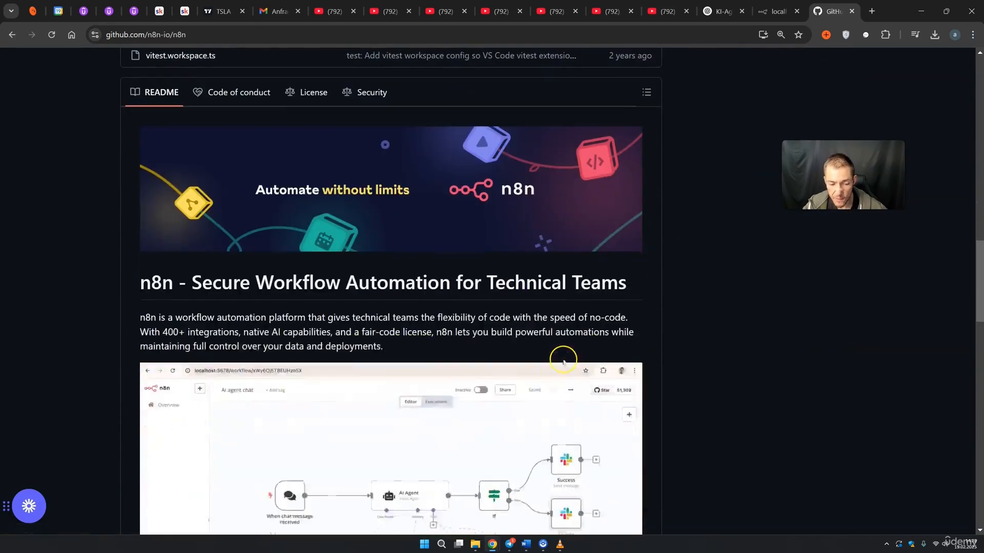
{"action": "scroll", "coordinate": [563, 362], "scroll_direction": "down", "scroll_amount": 7}
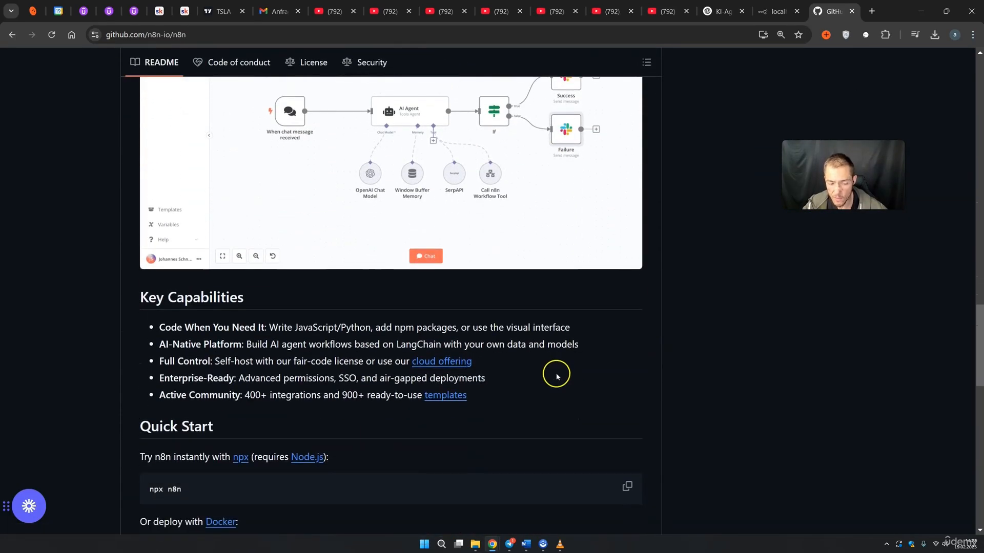
{"action": "scroll", "coordinate": [558, 377], "scroll_direction": "down", "scroll_amount": 2}
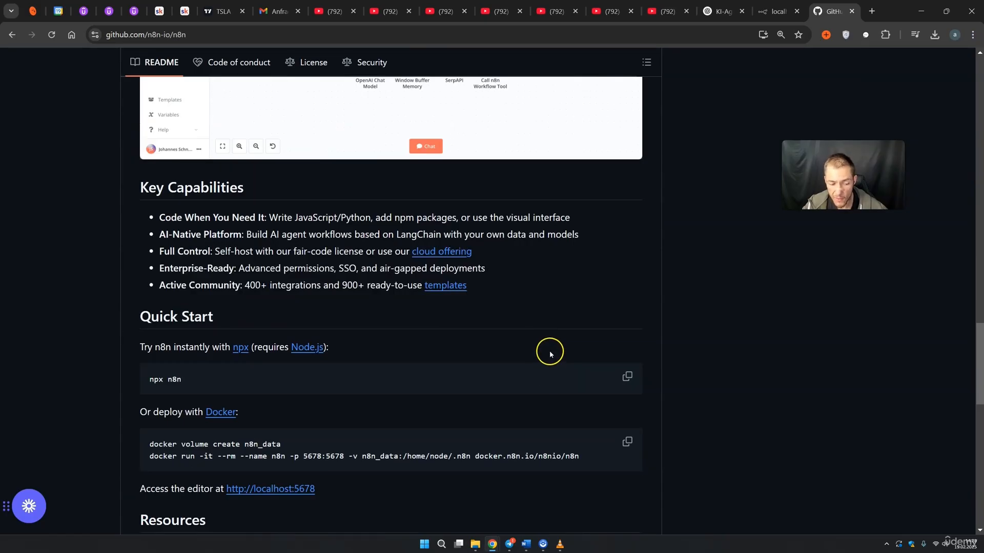
{"action": "scroll", "coordinate": [550, 354], "scroll_direction": "down", "scroll_amount": 1}
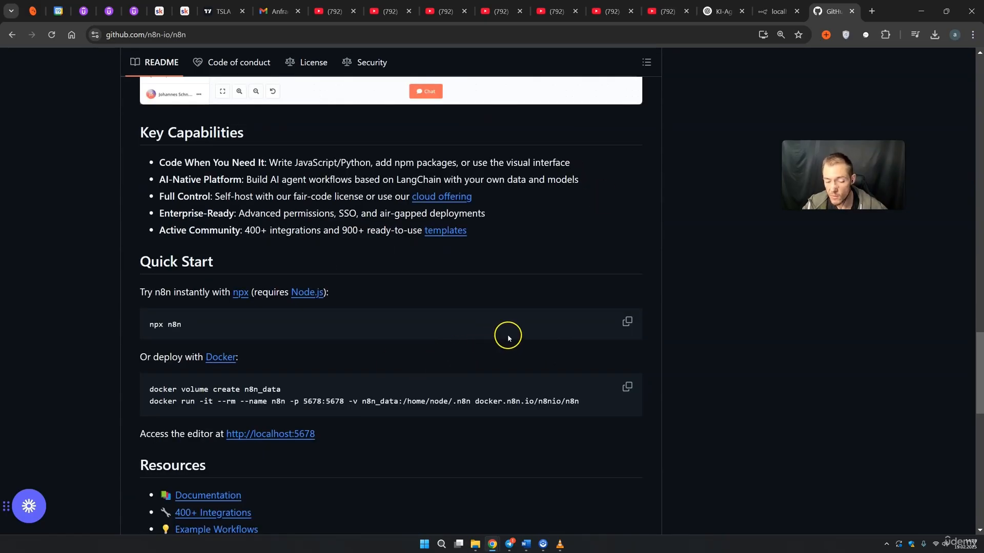
{"action": "scroll", "coordinate": [510, 335], "scroll_direction": "up", "scroll_amount": 8}
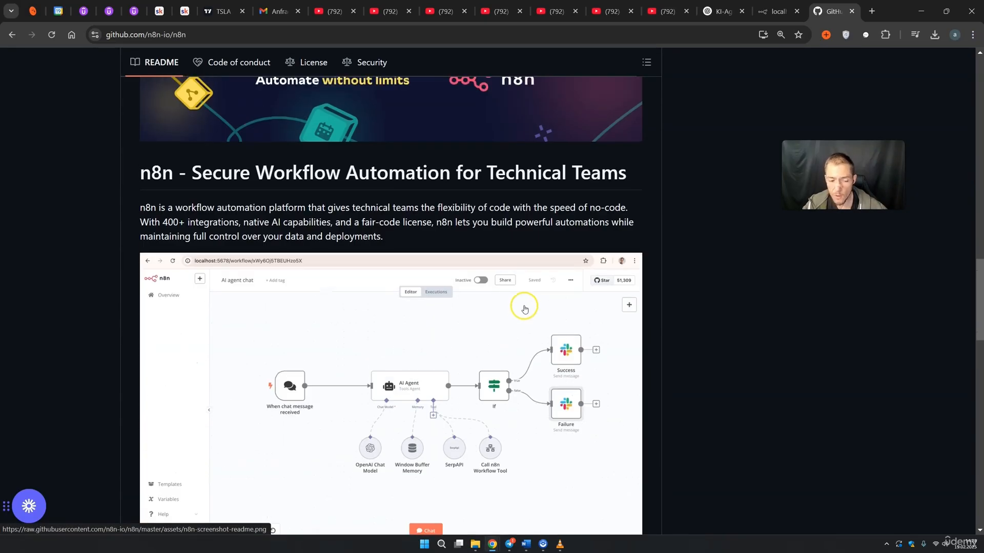
{"action": "scroll", "coordinate": [524, 308], "scroll_direction": "up", "scroll_amount": 3}
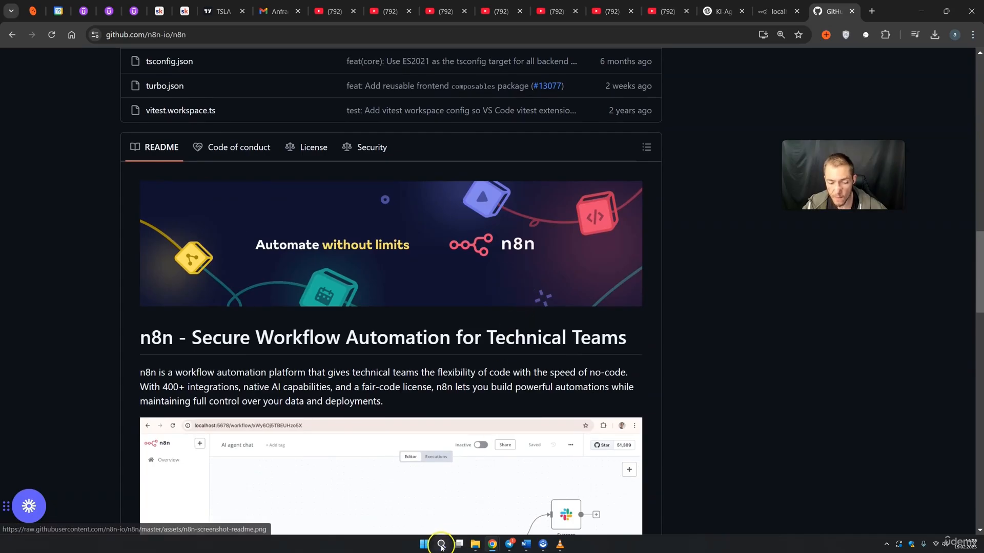
Find and open the Node.js command prompt and move its window to the middle of the screen
{"action": "left_click", "coordinate": [441, 546]}
{"action": "type", "text": "no"}
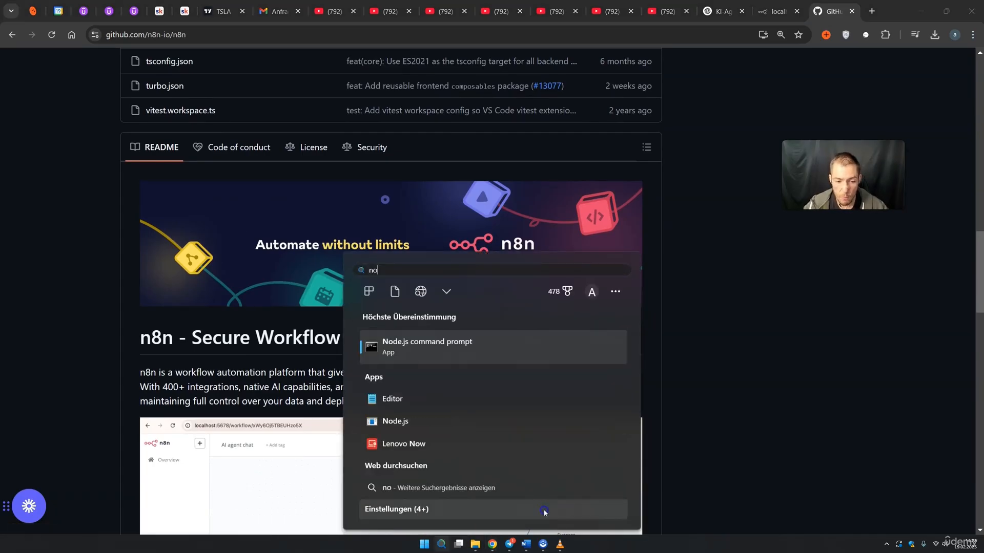
{"action": "left_click", "coordinate": [483, 354]}
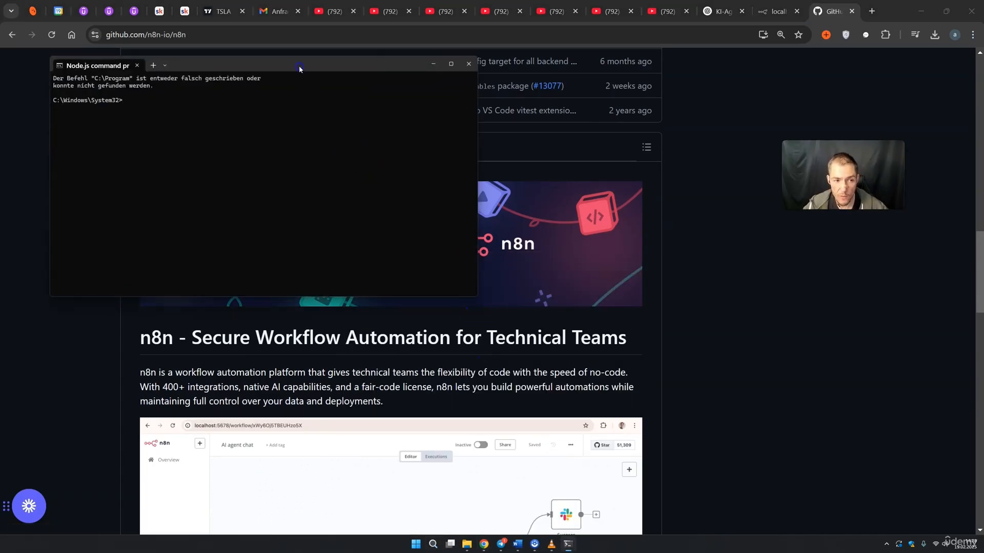
{"action": "left_click_drag", "start_coordinate": [302, 69], "coordinate": [521, 109]}
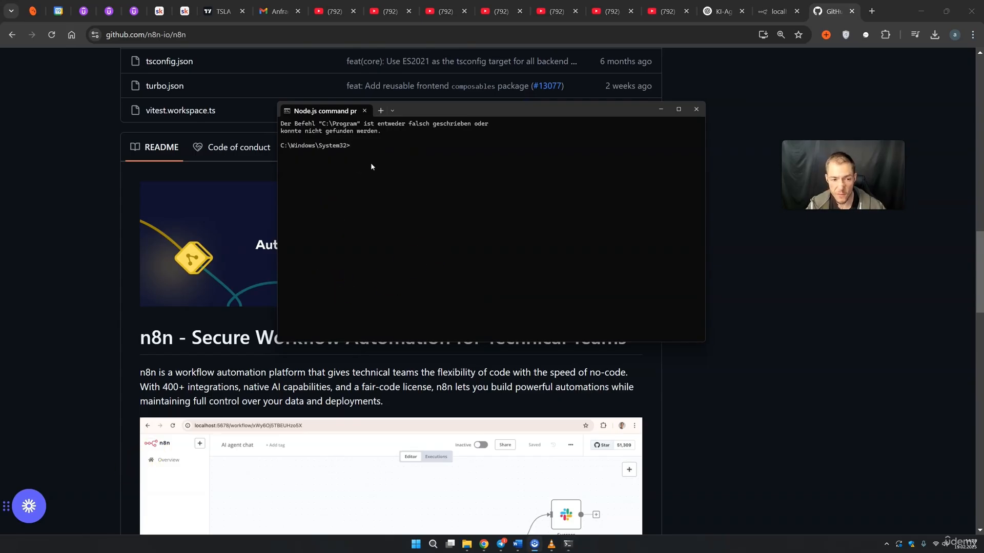
Update the global n8n installation by running "npm update -g n8n" and review the package summary
{"action": "type", "text": "npm update"}
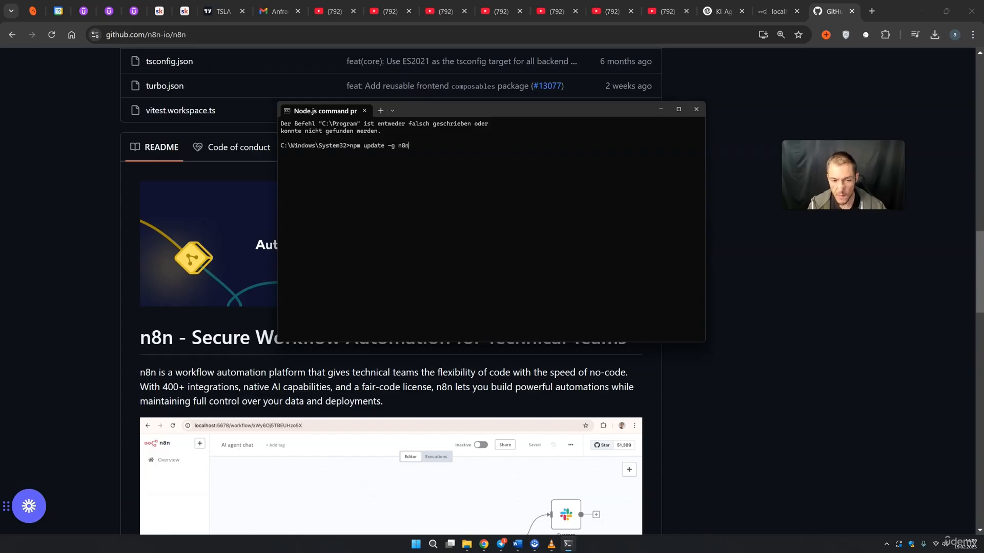
{"action": "type", "text": " -g n8n"}
{"action": "key", "text": "Return"}
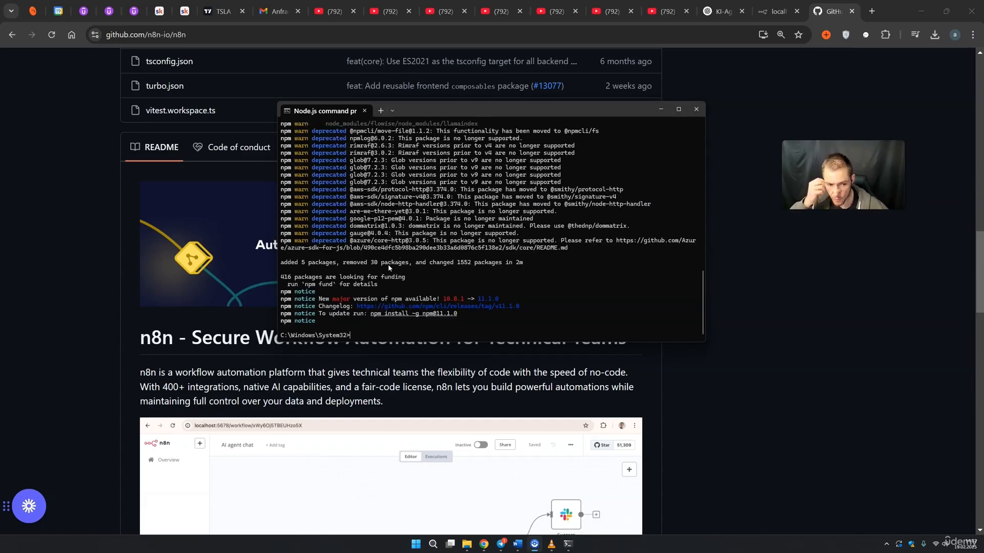
{"action": "left_click_drag", "start_coordinate": [313, 263], "coordinate": [386, 263]}
{"action": "left_click", "coordinate": [420, 267]}
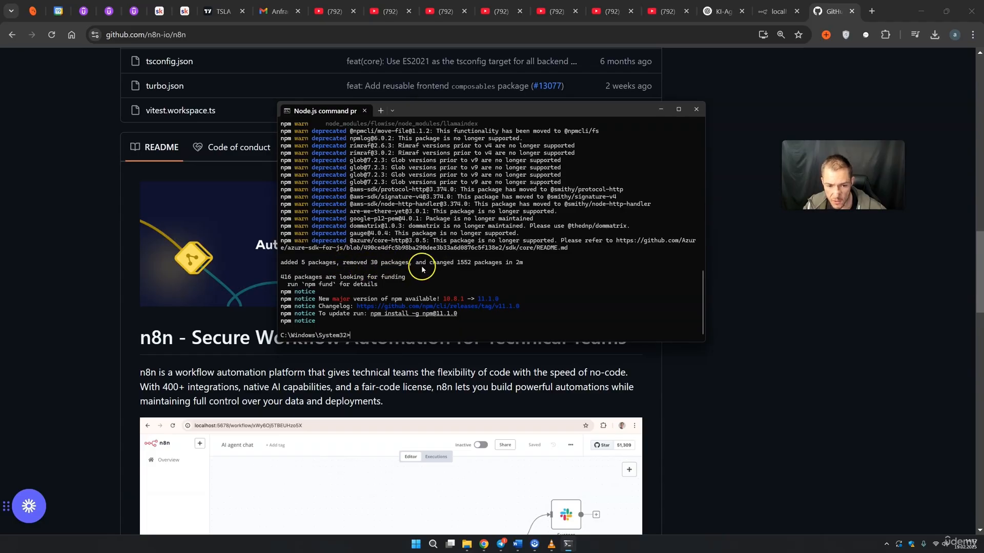
{"action": "left_click_drag", "start_coordinate": [457, 263], "coordinate": [522, 266]}
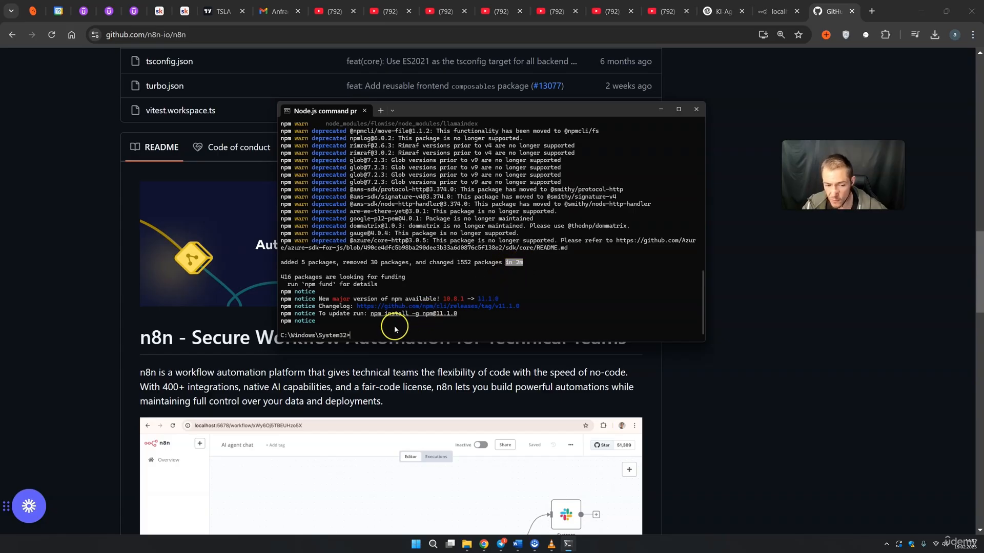
Start n8n by running "n8n" in the Node.js command prompt and move its window aside to follow the startup output
{"action": "left_click", "coordinate": [372, 336]}
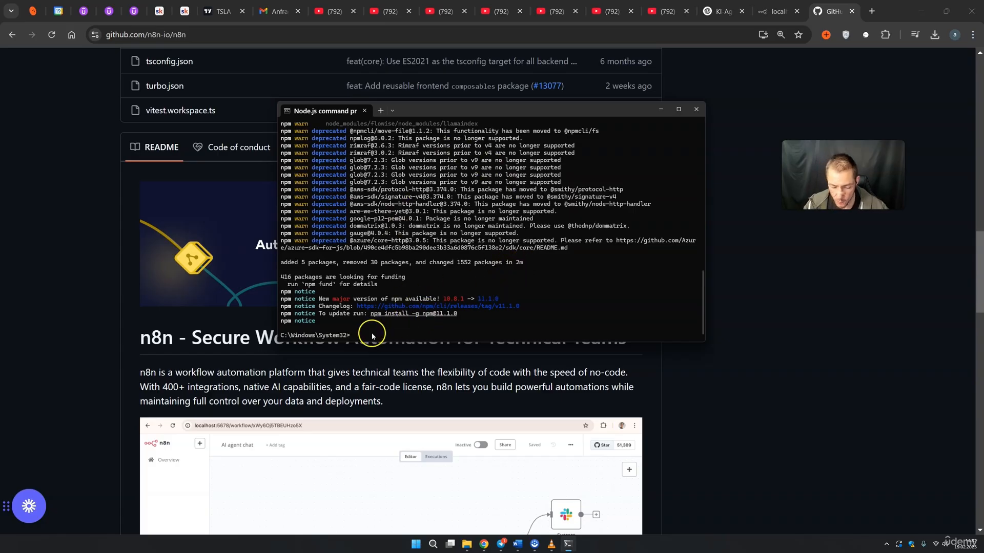
{"action": "key", "text": "Return"}
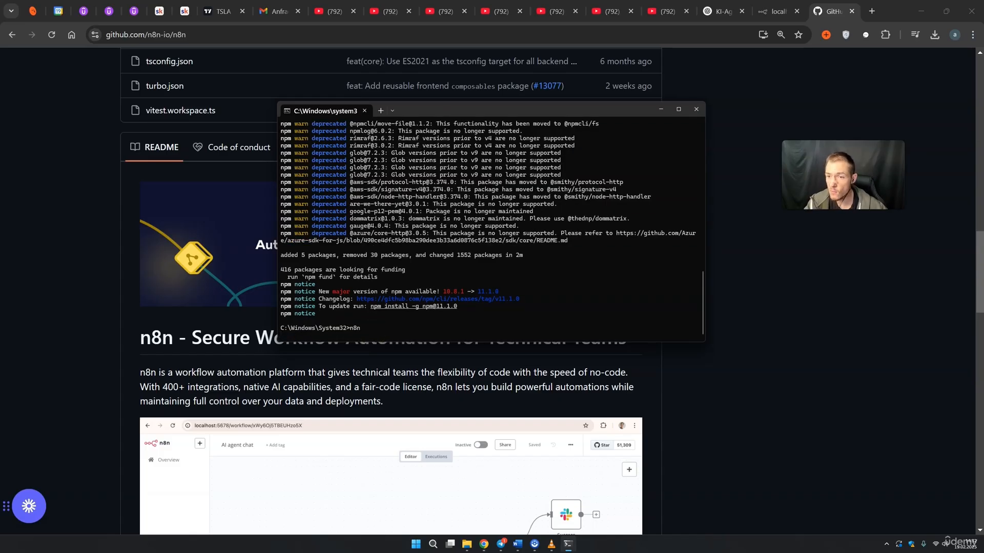
{"action": "left_click", "coordinate": [779, 11]}
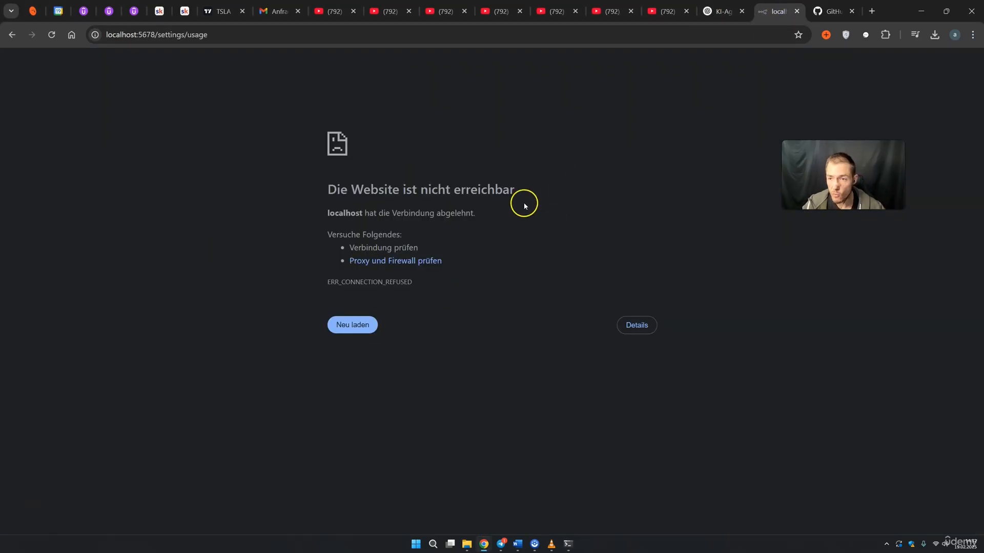
{"action": "left_click", "coordinate": [568, 543]}
{"action": "left_click_drag", "start_coordinate": [441, 113], "coordinate": [576, 108]}
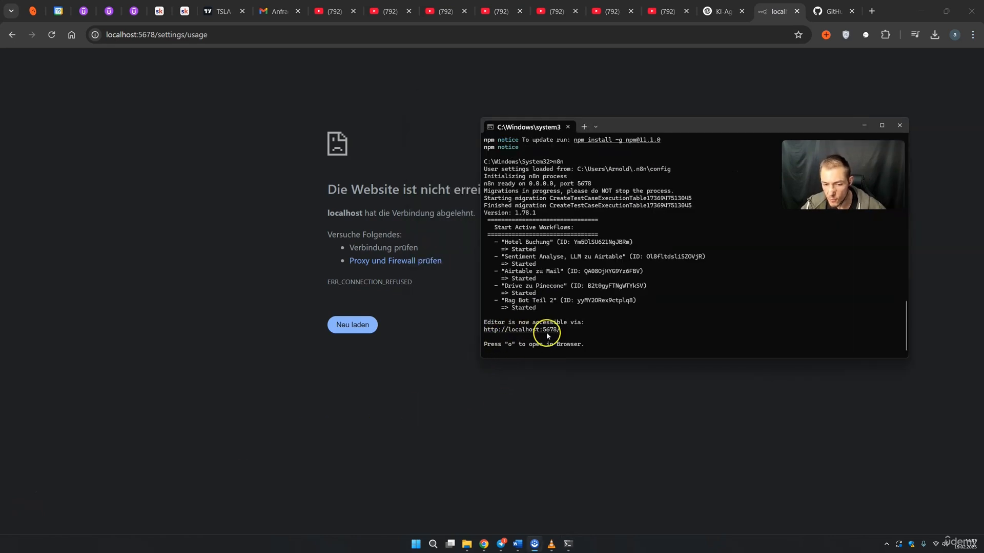
{"action": "left_click_drag", "start_coordinate": [565, 334], "coordinate": [502, 332]}
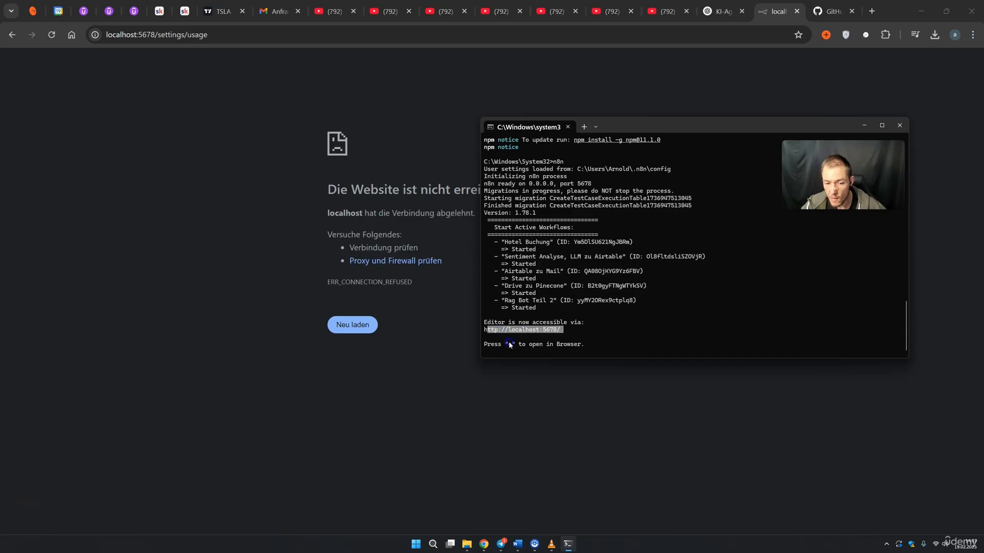
{"action": "right_click", "coordinate": [779, 11]}
{"action": "left_click", "coordinate": [801, 94]}
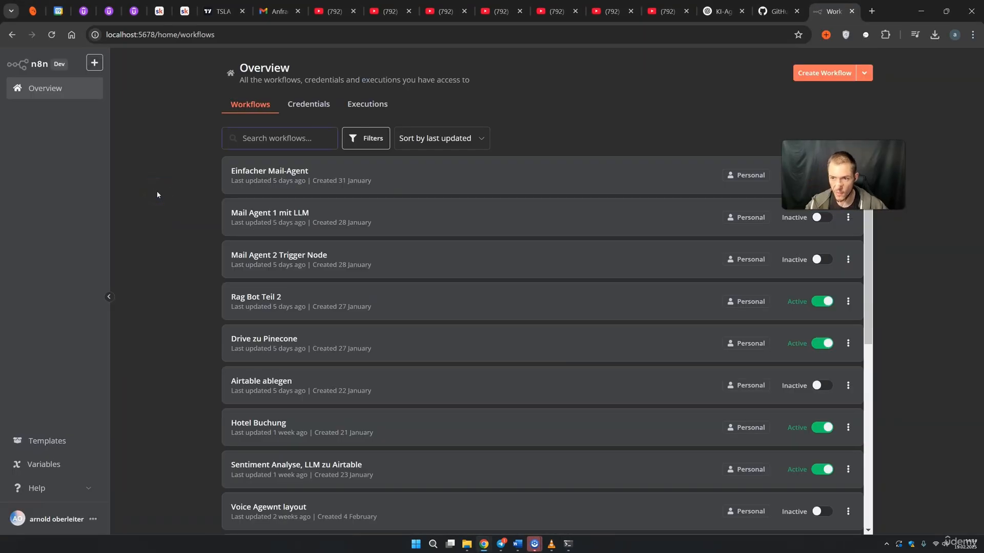
{"action": "left_click_drag", "start_coordinate": [830, 160], "coordinate": [698, 107]}
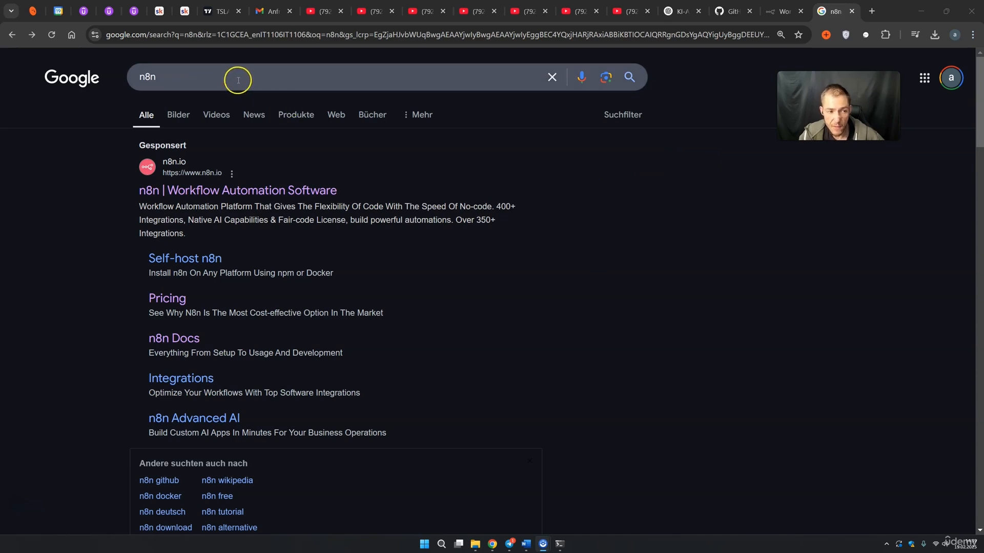
Open the official n8n.io website from the Google results and check its web address
{"action": "scroll", "coordinate": [84, 214], "scroll_direction": "down", "scroll_amount": 4}
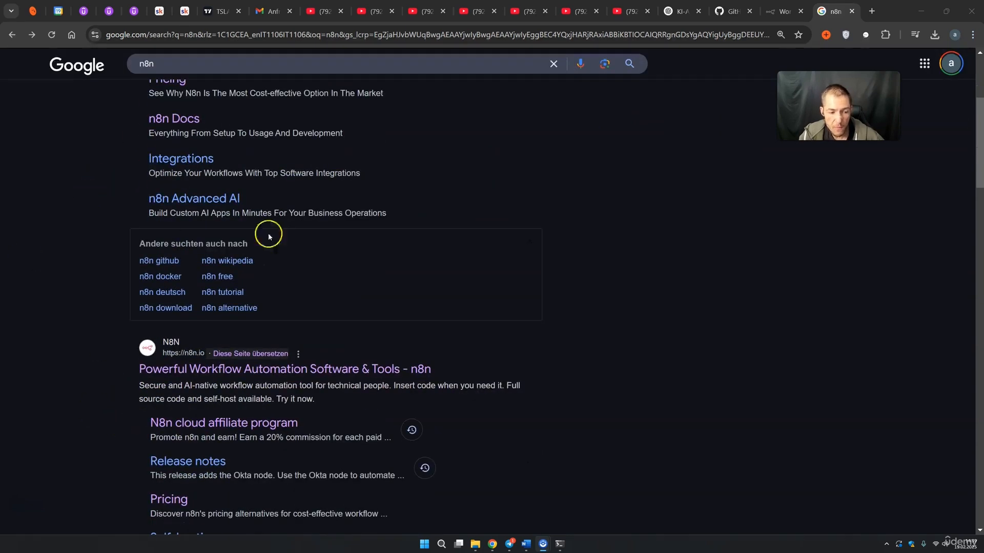
{"action": "left_click", "coordinate": [246, 369]}
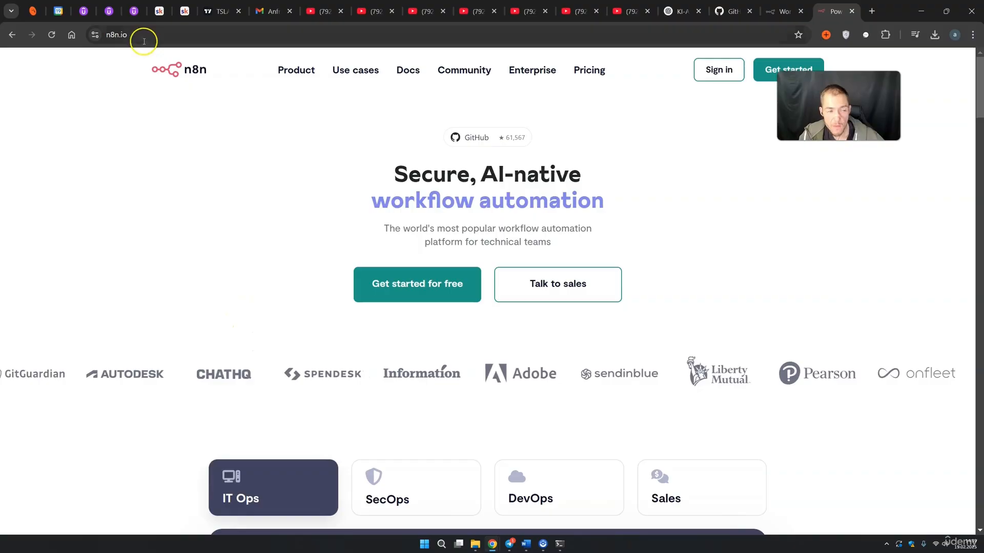
{"action": "left_click", "coordinate": [135, 35]}
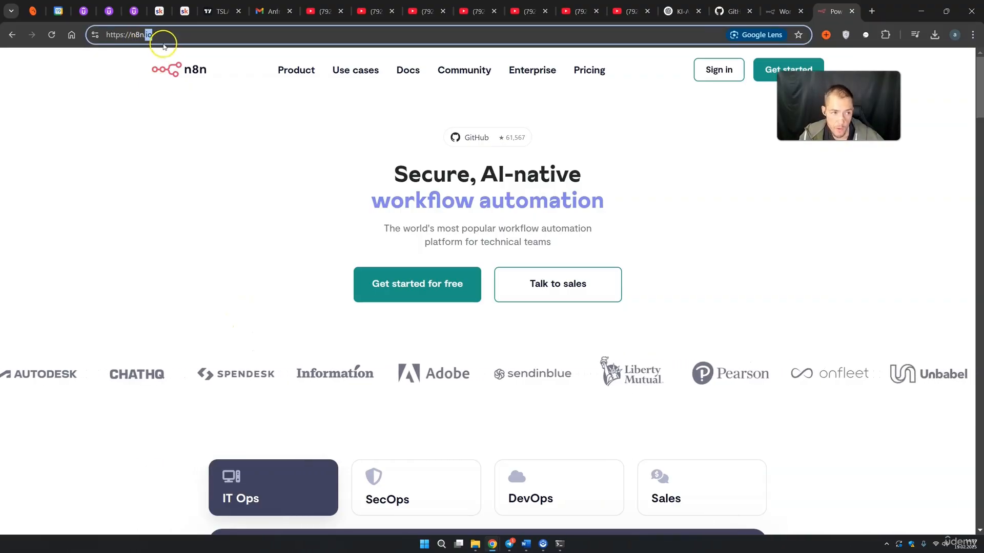
{"action": "left_click", "coordinate": [139, 242]}
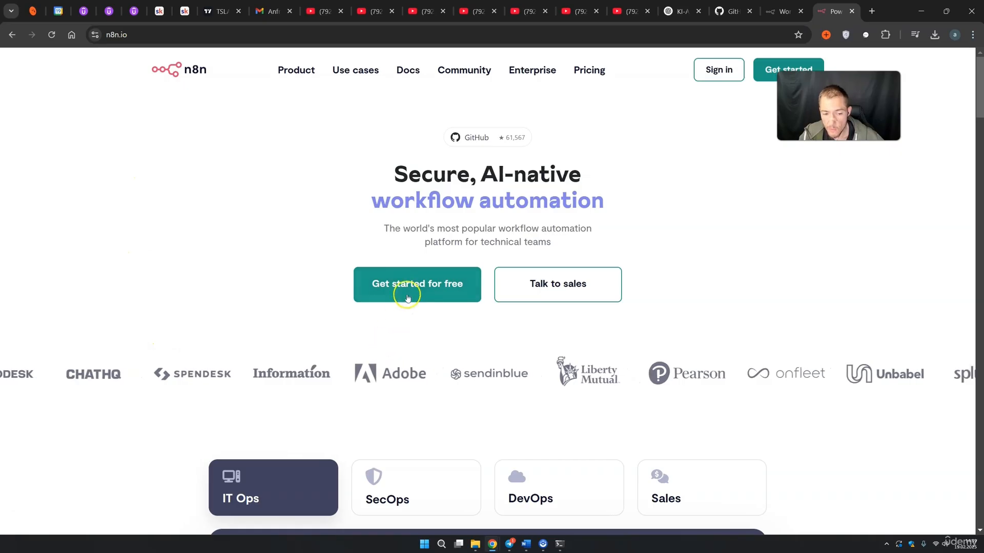
Go from the n8n website to the n8n Cloud dashboard and open My workspace
{"action": "left_click", "coordinate": [381, 292]}
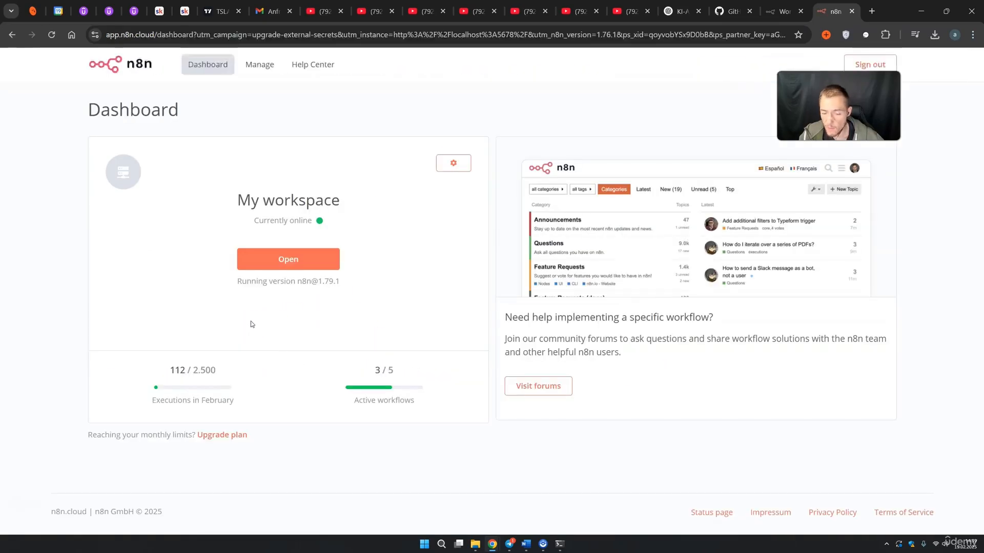
{"action": "left_click", "coordinate": [244, 317]}
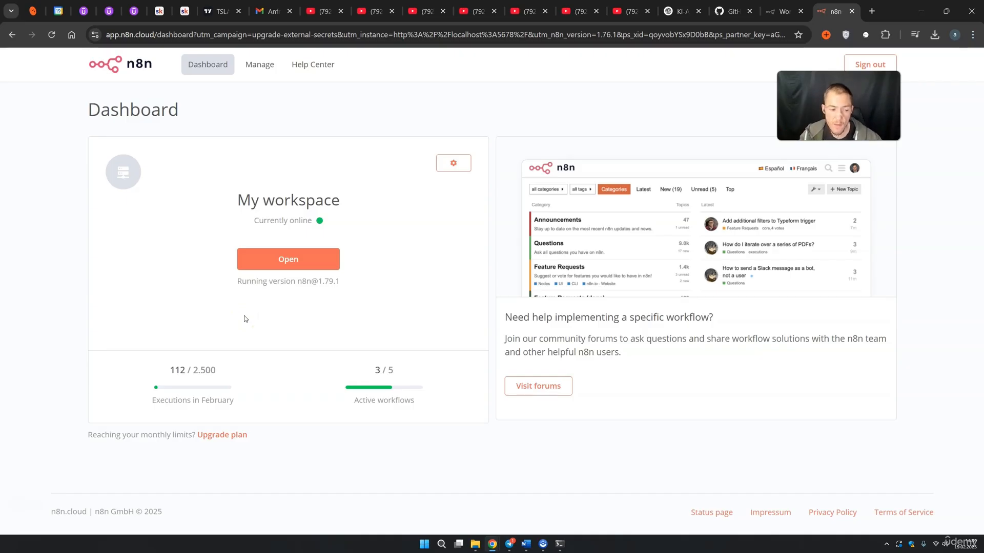
{"action": "left_click", "coordinate": [285, 266]}
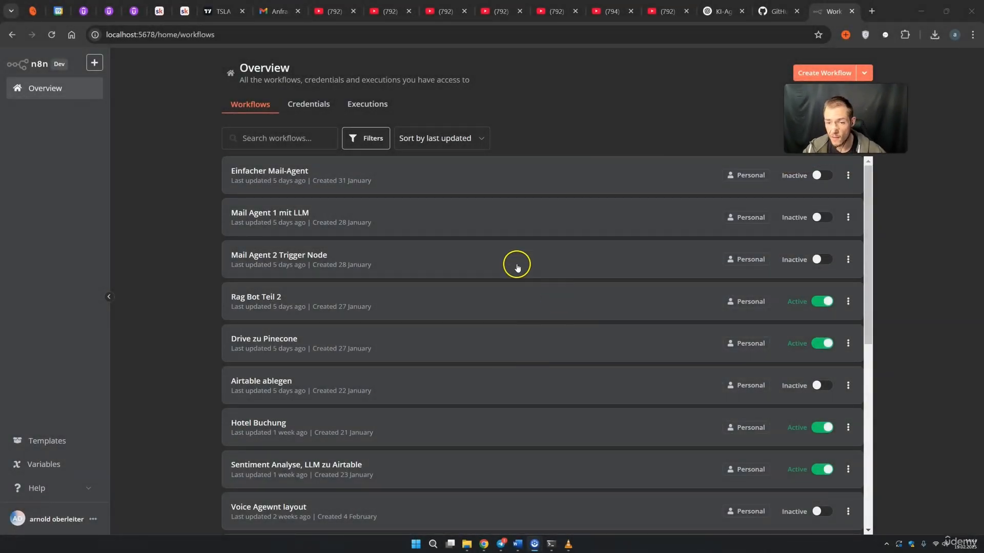
Check the local n8n instance's address and create a new workflow from the Overview page
{"action": "left_click_drag", "start_coordinate": [106, 34], "coordinate": [201, 34]}
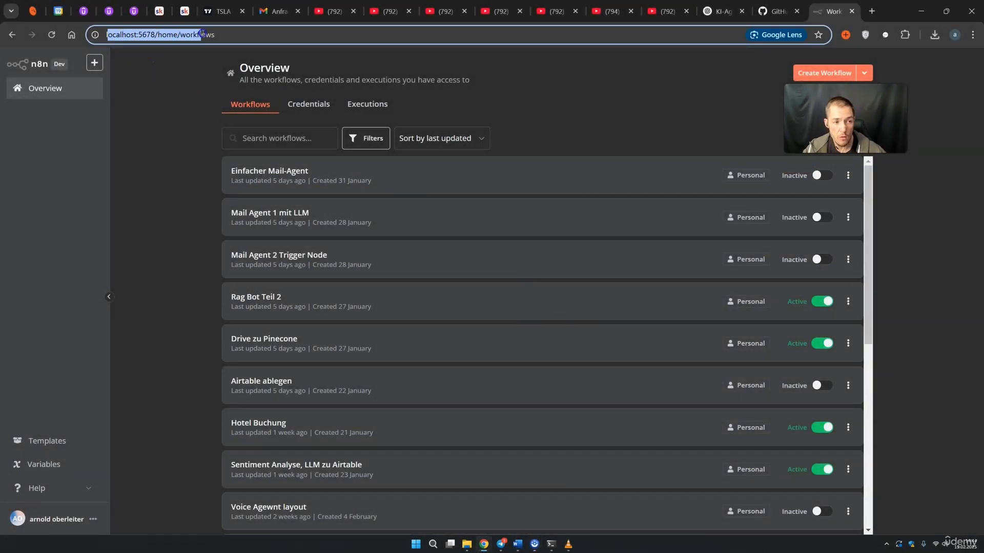
{"action": "left_click", "coordinate": [177, 129]}
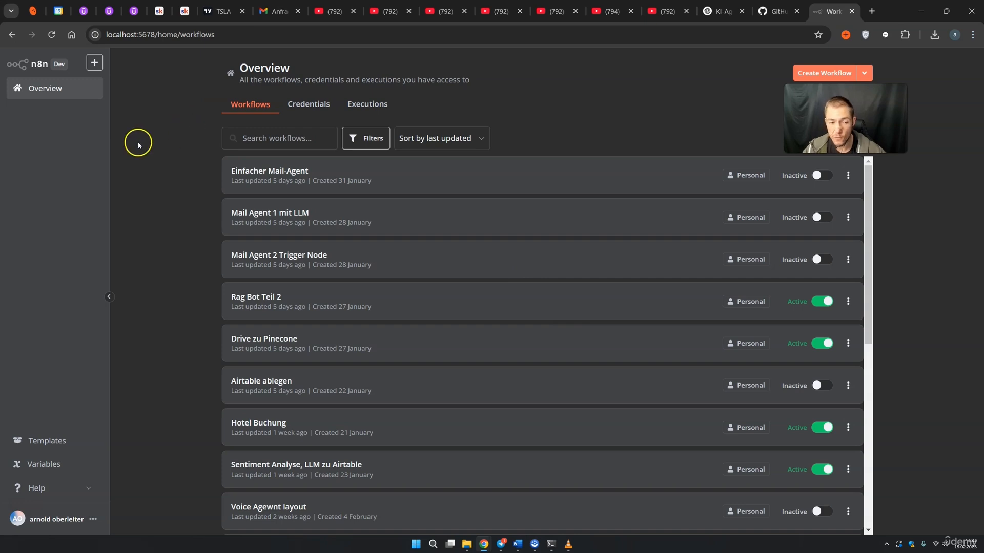
{"action": "left_click", "coordinate": [812, 77]}
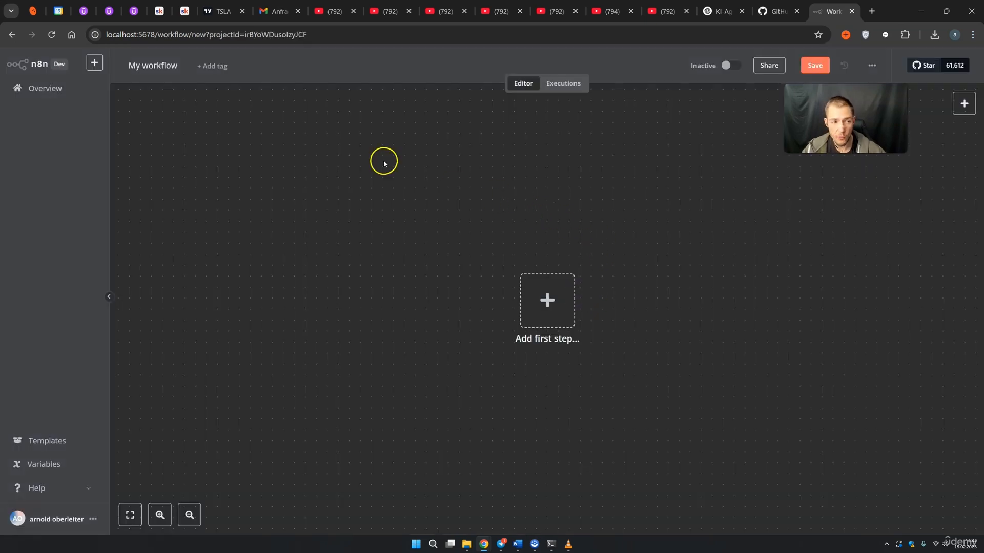
Rename the new workflow to "Airtable" and save it
{"action": "left_click", "coordinate": [154, 65]}
{"action": "key", "text": "BackSpace"}
{"action": "key", "text": "BackSpace"}
{"action": "key", "text": "BackSpace"}
{"action": "key", "text": "BackSpace"}
{"action": "key", "text": "BackSpace"}
{"action": "key", "text": "BackSpace"}
{"action": "key", "text": "BackSpace"}
{"action": "key", "text": "BackSpace"}
{"action": "key", "text": "BackSpace"}
{"action": "key", "text": "BackSpace"}
{"action": "key", "text": "BackSpace"}
{"action": "type", "text": "A"}
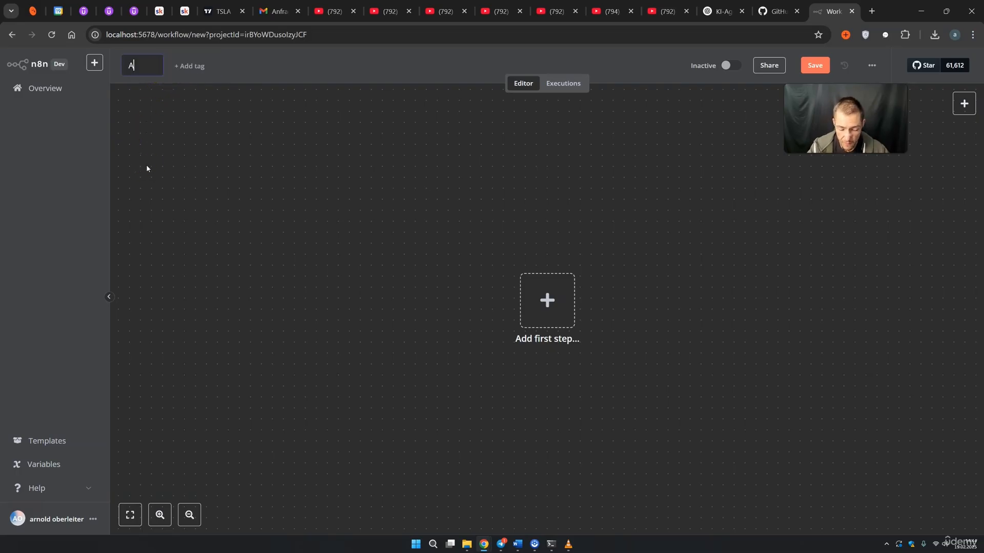
{"action": "type", "text": "irtable"}
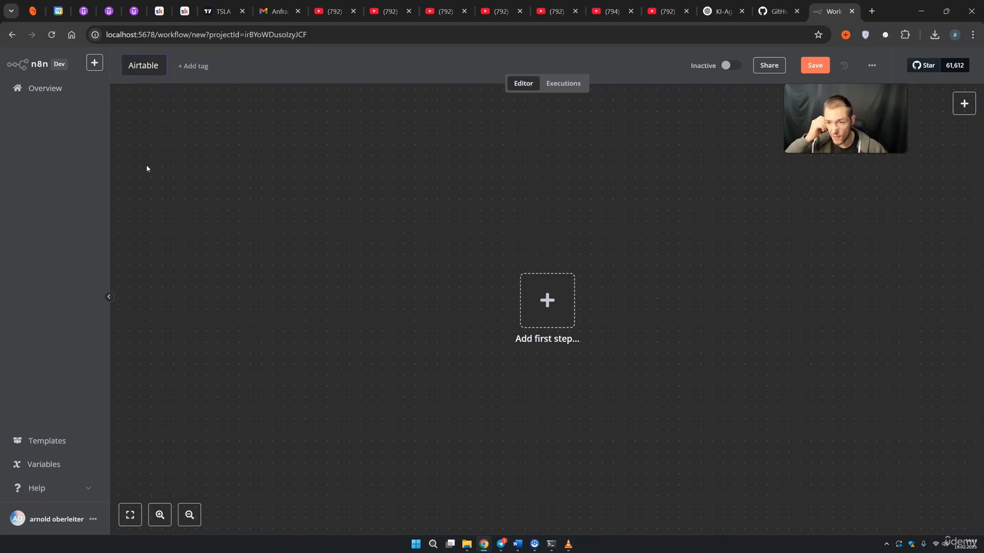
{"action": "left_click", "coordinate": [146, 89]}
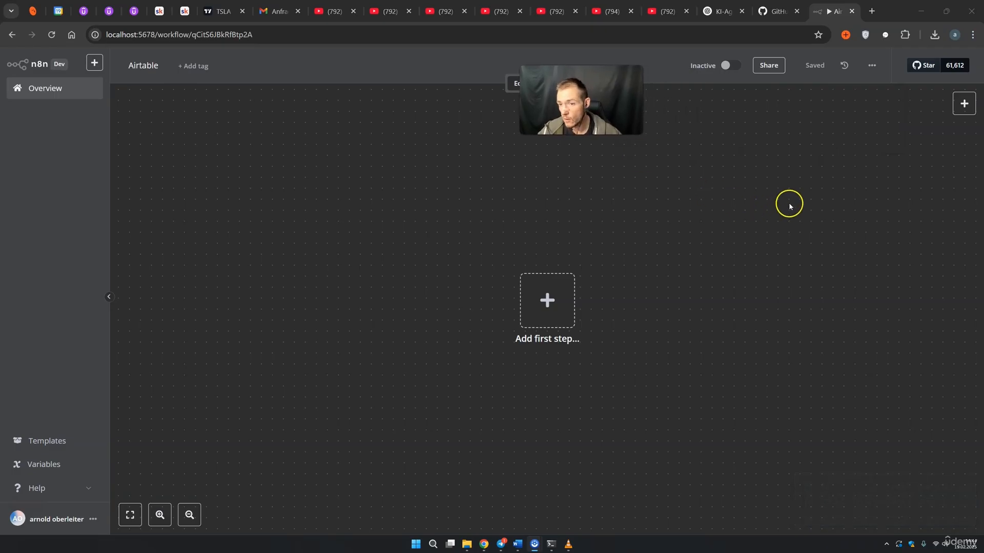
Set the Airtable workflow's timezone to Europe/Berlin in its workflow settings and save them
{"action": "left_click", "coordinate": [870, 66]}
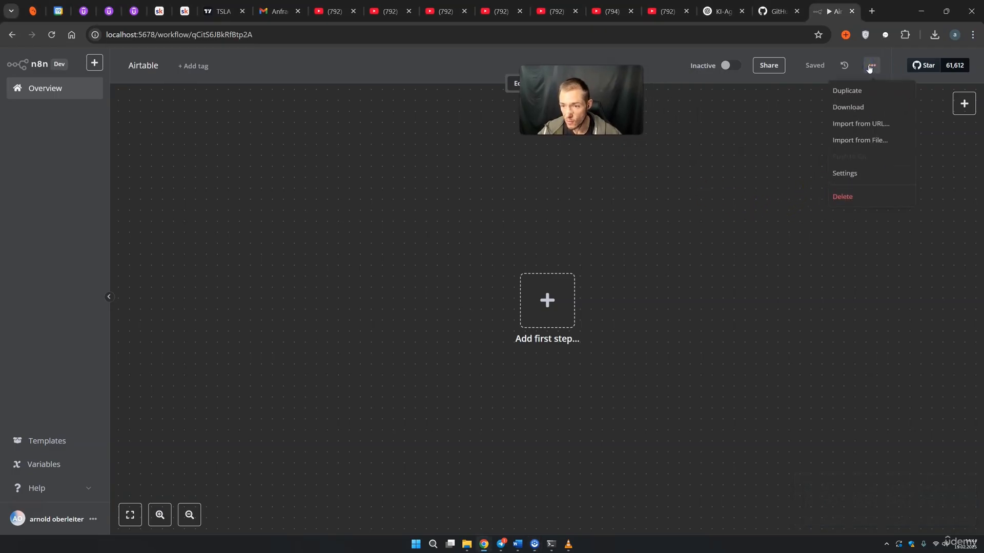
{"action": "left_click", "coordinate": [863, 107]}
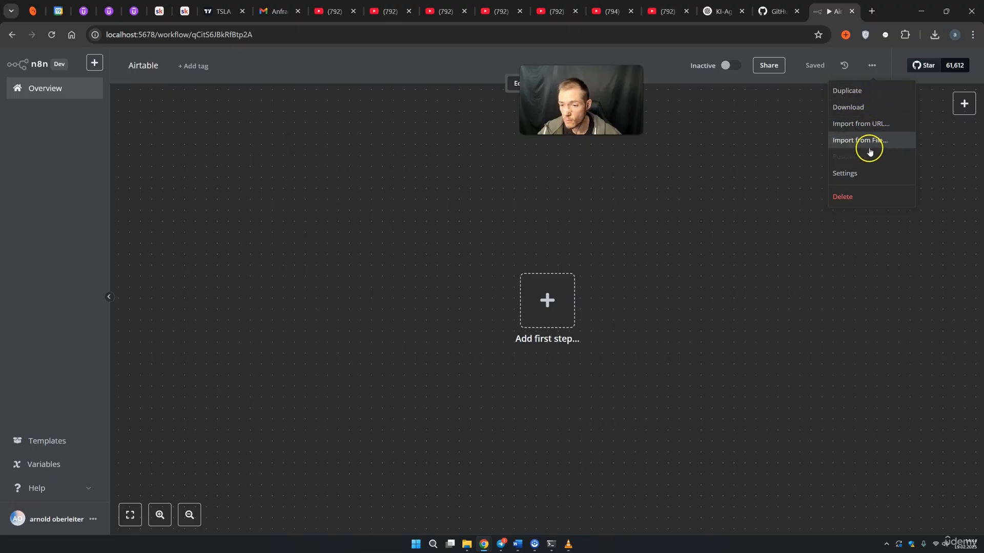
{"action": "left_click", "coordinate": [862, 177]}
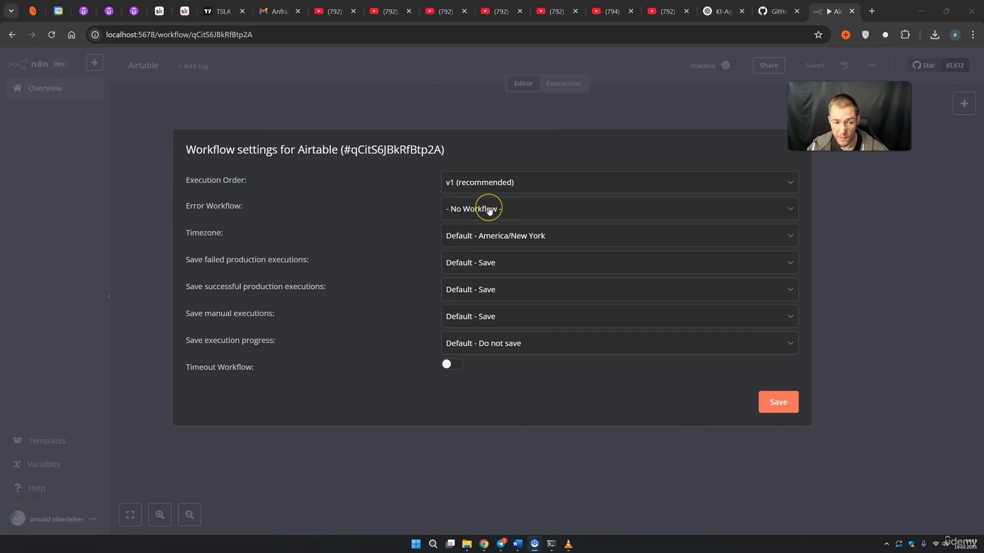
{"action": "left_click", "coordinate": [507, 241]}
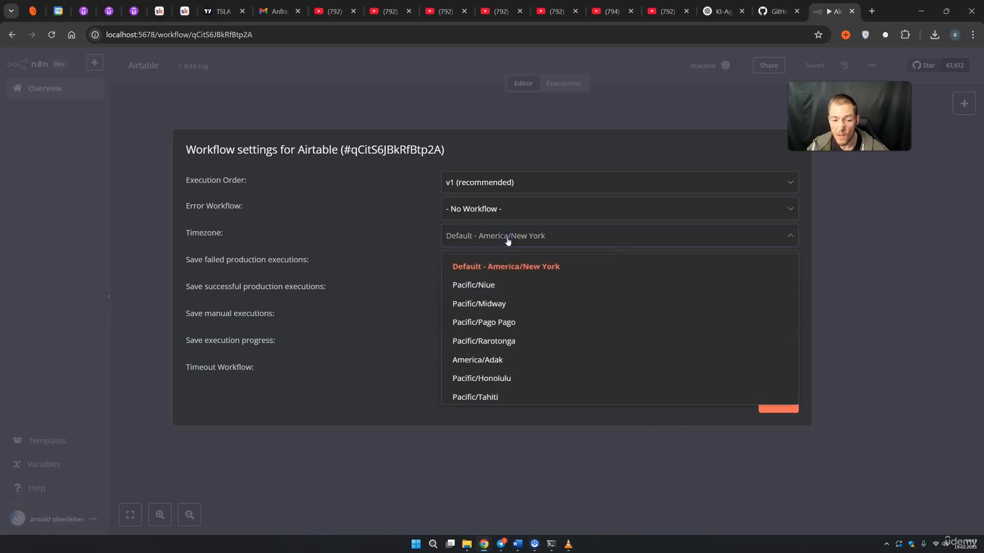
{"action": "type", "text": "ber"}
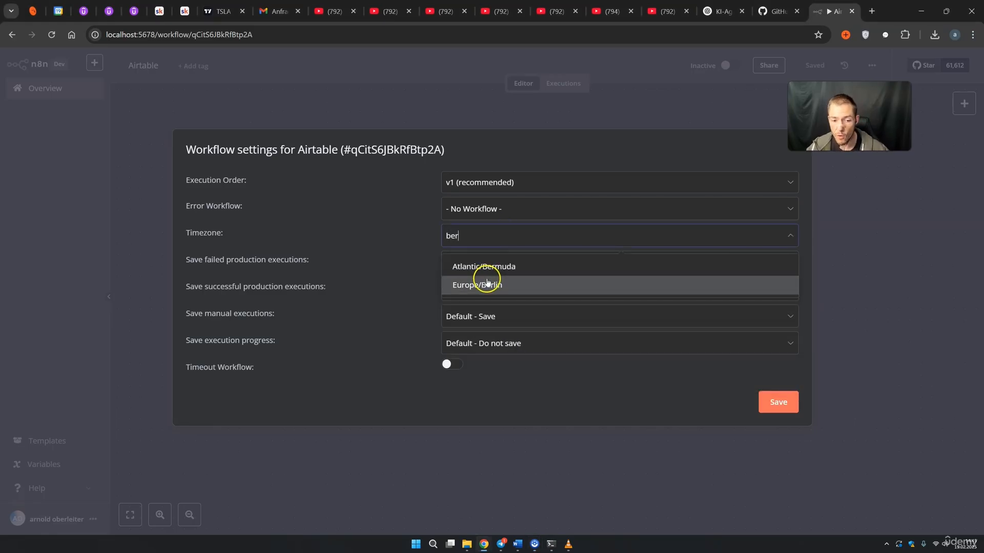
{"action": "left_click", "coordinate": [489, 284]}
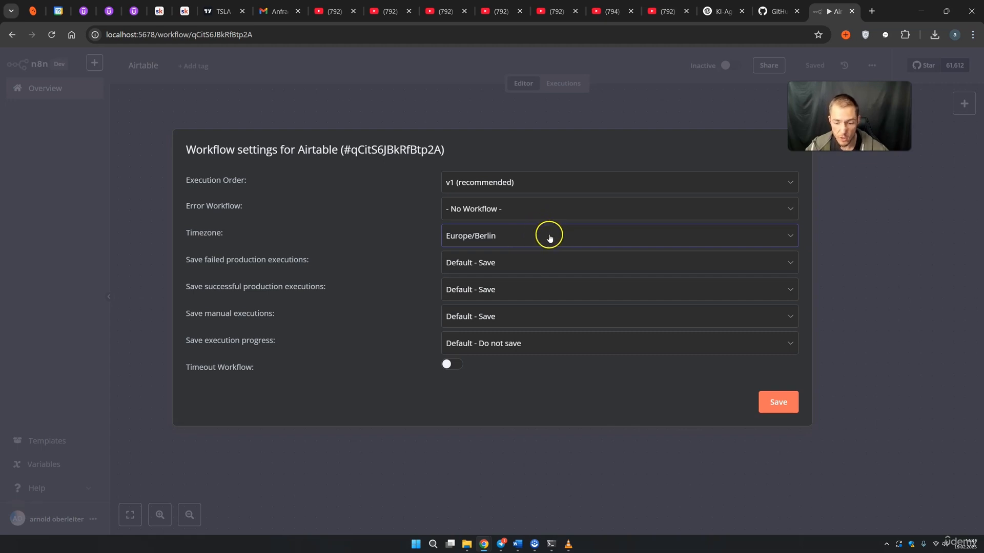
{"action": "left_click", "coordinate": [776, 405]}
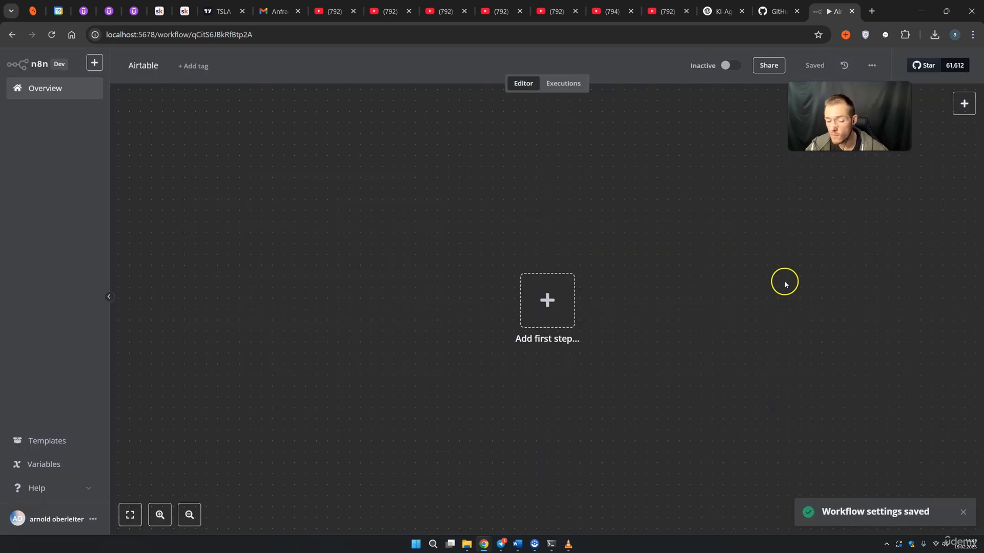
Try out panning and zooming on the empty workflow canvas and fit the view to its contents
{"action": "left_click_drag", "start_coordinate": [851, 128], "coordinate": [844, 144]}
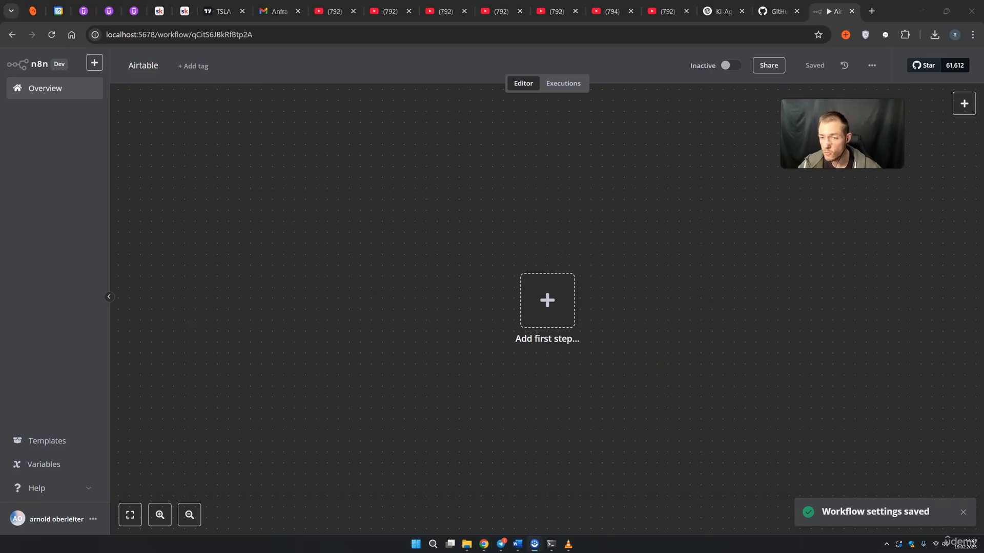
{"action": "left_click", "coordinate": [700, 191]}
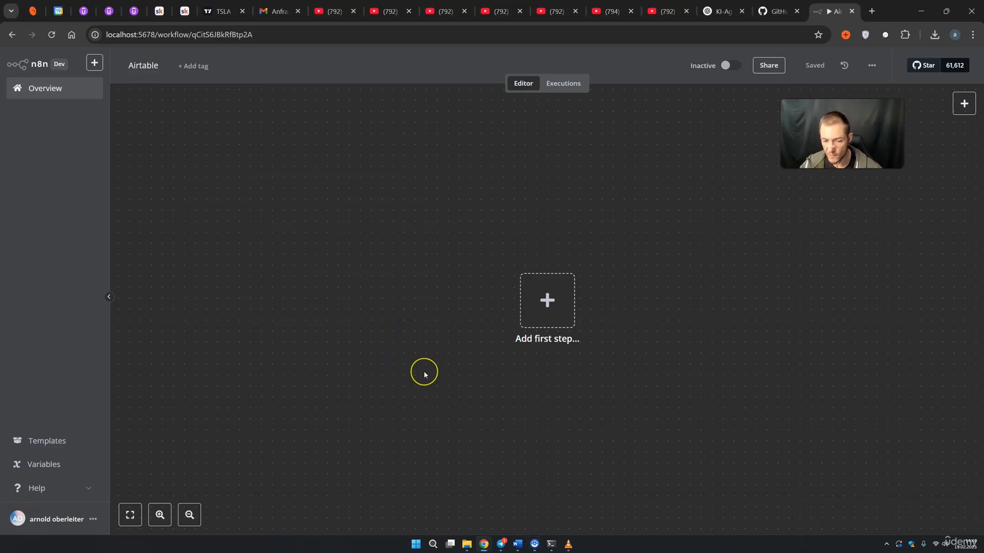
{"action": "left_click_drag", "start_coordinate": [444, 270], "coordinate": [479, 231]}
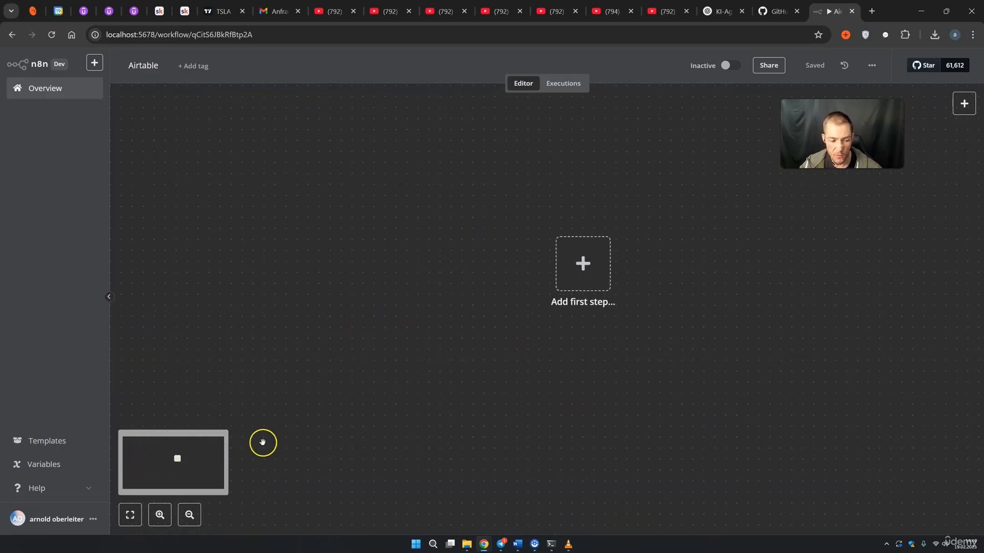
{"action": "left_click_drag", "start_coordinate": [325, 314], "coordinate": [275, 369]}
{"action": "left_click_drag", "start_coordinate": [328, 254], "coordinate": [433, 255]}
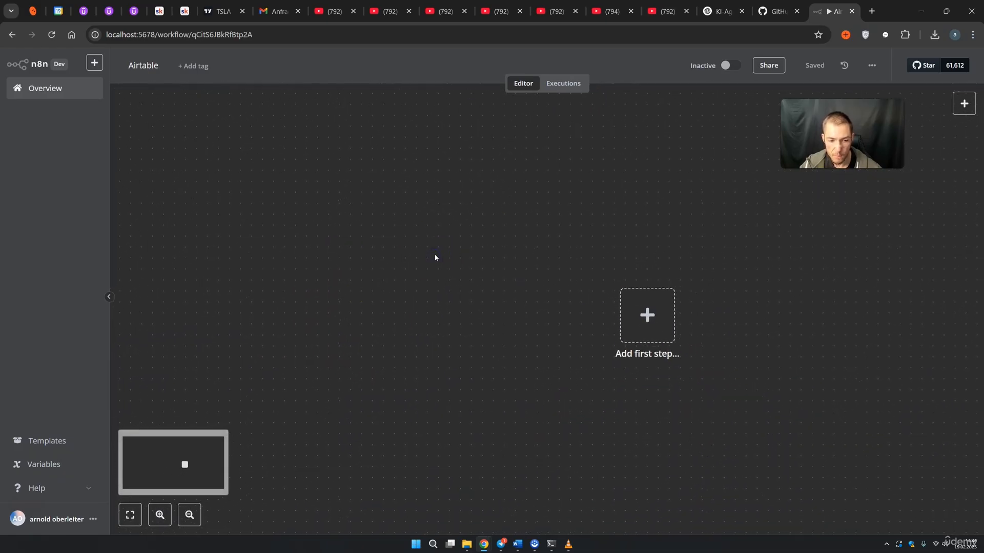
{"action": "scroll", "coordinate": [367, 334], "scroll_direction": "down", "scroll_amount": 2}
{"action": "scroll", "coordinate": [367, 336], "scroll_direction": "up", "scroll_amount": 3}
{"action": "scroll", "coordinate": [369, 333], "scroll_direction": "down", "scroll_amount": 4}
{"action": "scroll", "coordinate": [463, 307], "scroll_direction": "up", "scroll_amount": 1}
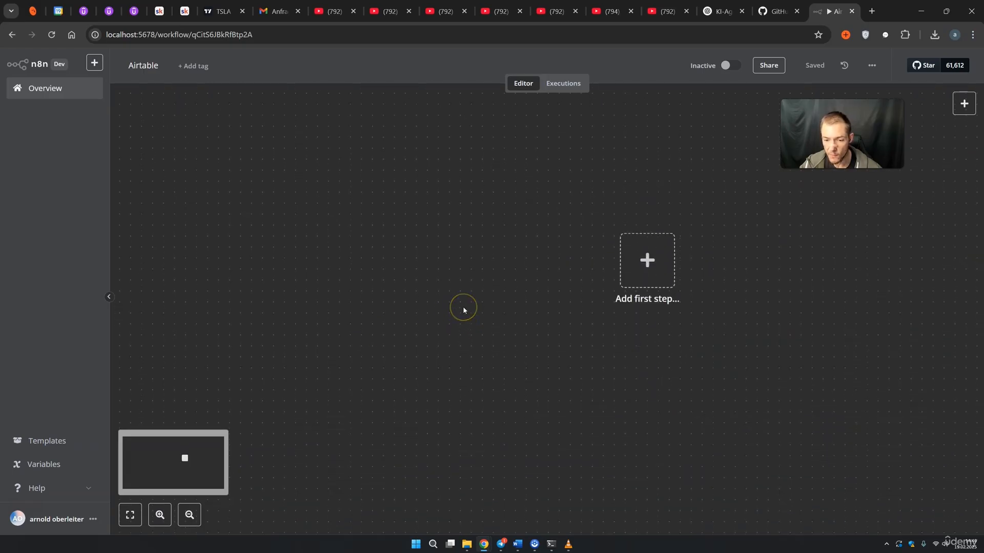
{"action": "scroll", "coordinate": [463, 308], "scroll_direction": "up", "scroll_amount": 2}
{"action": "scroll", "coordinate": [464, 307], "scroll_direction": "down", "scroll_amount": 4}
{"action": "scroll", "coordinate": [462, 307], "scroll_direction": "up", "scroll_amount": 2}
{"action": "scroll", "coordinate": [462, 306], "scroll_direction": "down", "scroll_amount": 3}
{"action": "scroll", "coordinate": [461, 307], "scroll_direction": "up", "scroll_amount": 5}
{"action": "scroll", "coordinate": [461, 308], "scroll_direction": "down", "scroll_amount": 3}
{"action": "left_click", "coordinate": [708, 324]}
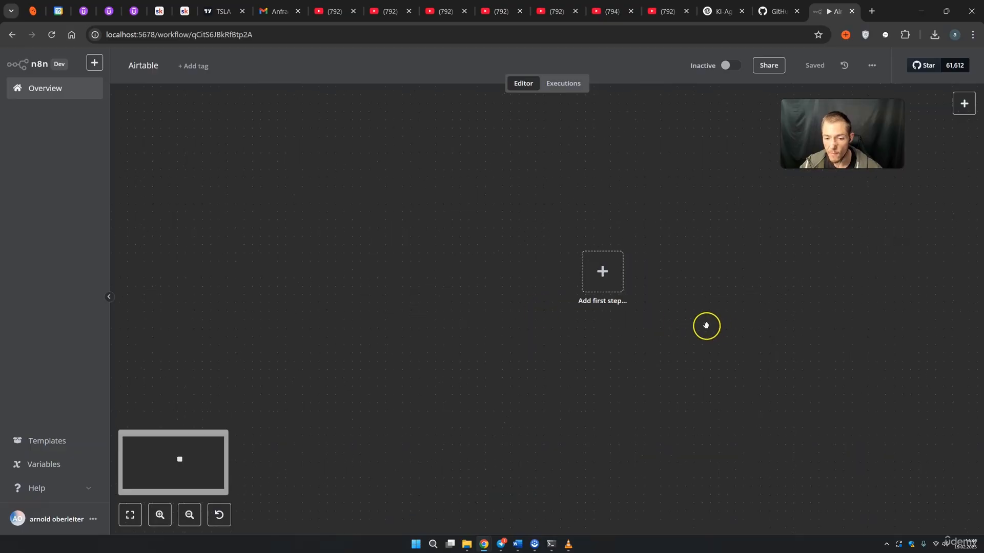
{"action": "scroll", "coordinate": [703, 325], "scroll_direction": "up", "scroll_amount": 2}
{"action": "scroll", "coordinate": [703, 326], "scroll_direction": "down", "scroll_amount": 2}
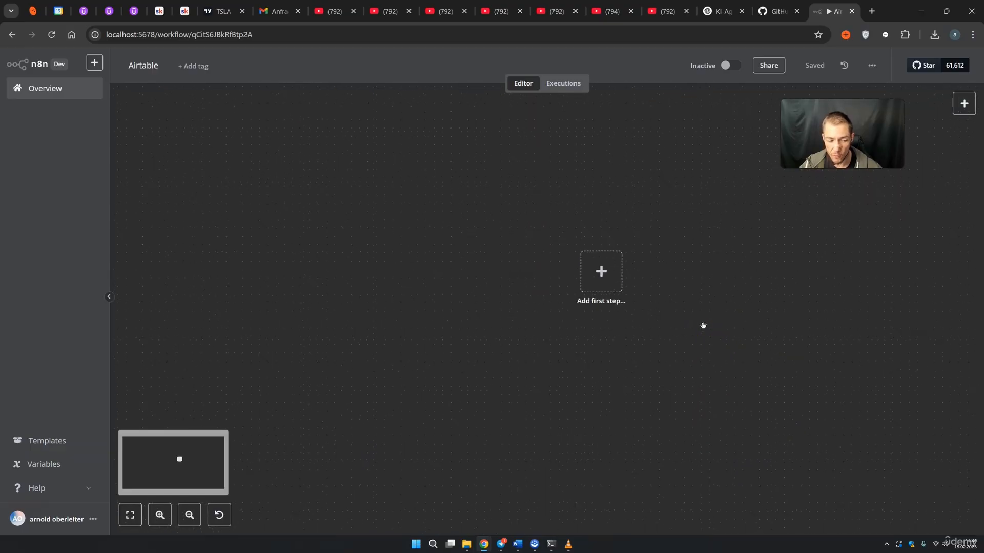
{"action": "left_click", "coordinate": [130, 516]}
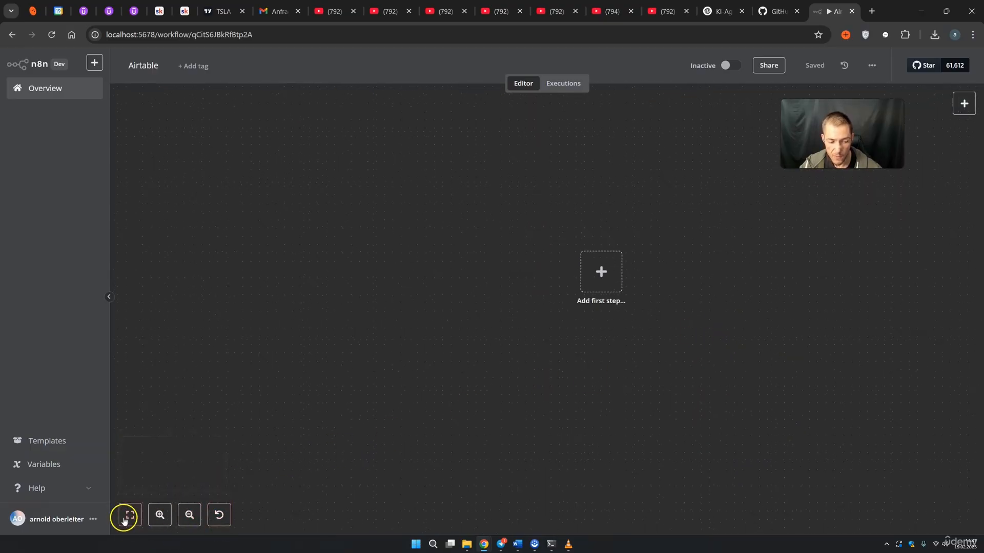
Try the canvas zoom controls, reset the zoom, and check the Airtable workflow's executions list before returning to the editor
{"action": "left_click", "coordinate": [159, 516]}
{"action": "left_click", "coordinate": [188, 516]}
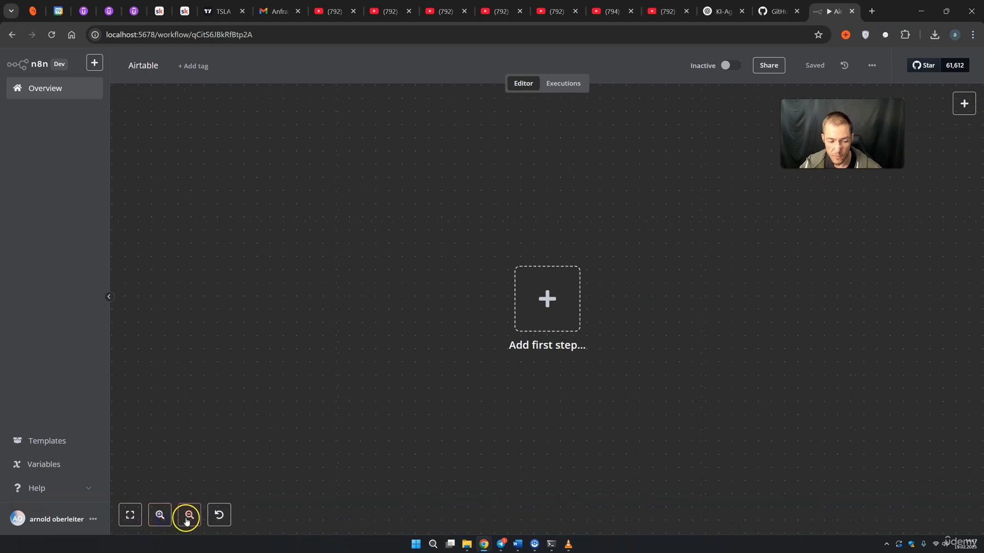
{"action": "left_click", "coordinate": [160, 515]}
{"action": "left_click", "coordinate": [218, 514]}
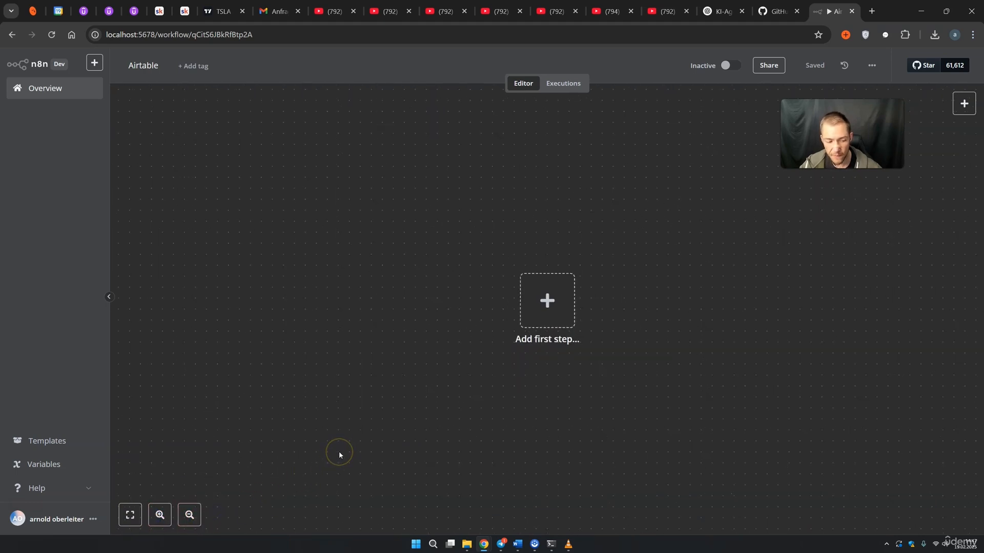
{"action": "left_click", "coordinate": [562, 85]}
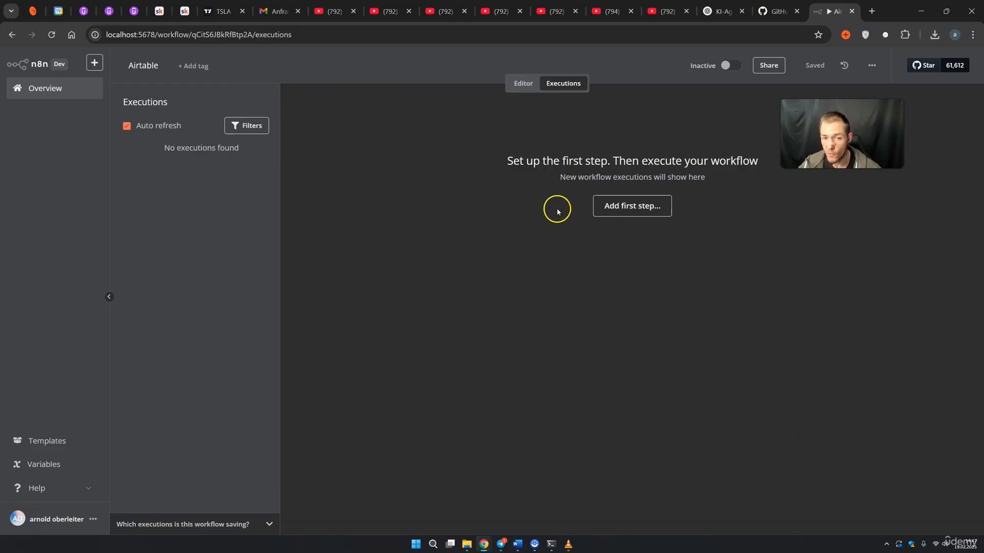
{"action": "left_click", "coordinate": [526, 86]}
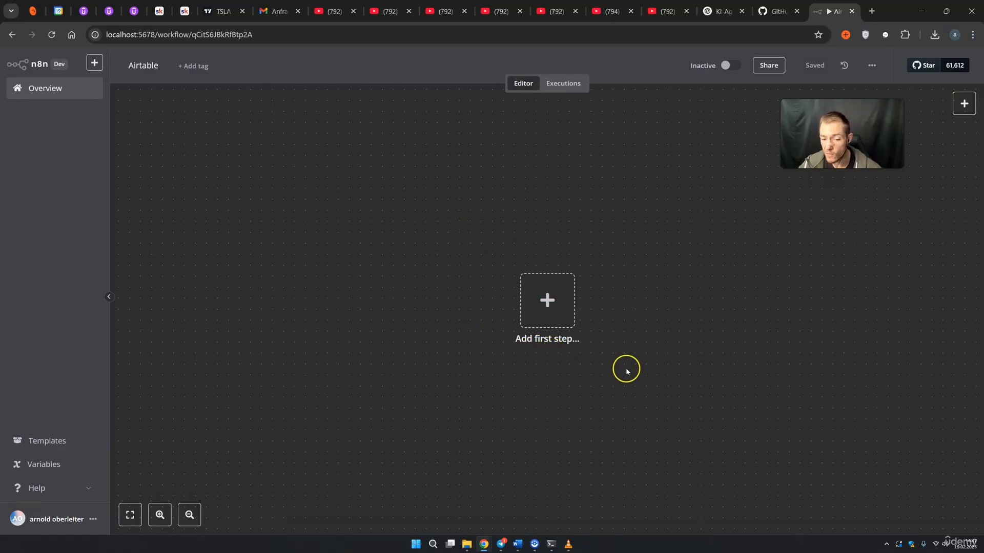
Add a manual trigger as the workflow's first step and run a test of the workflow
{"action": "left_click", "coordinate": [559, 307]}
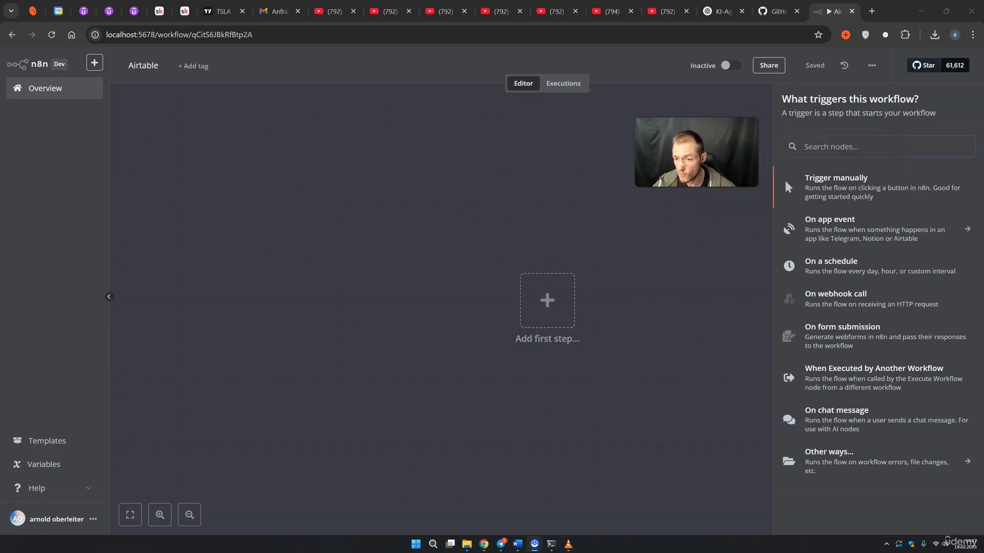
{"action": "left_click", "coordinate": [843, 189]}
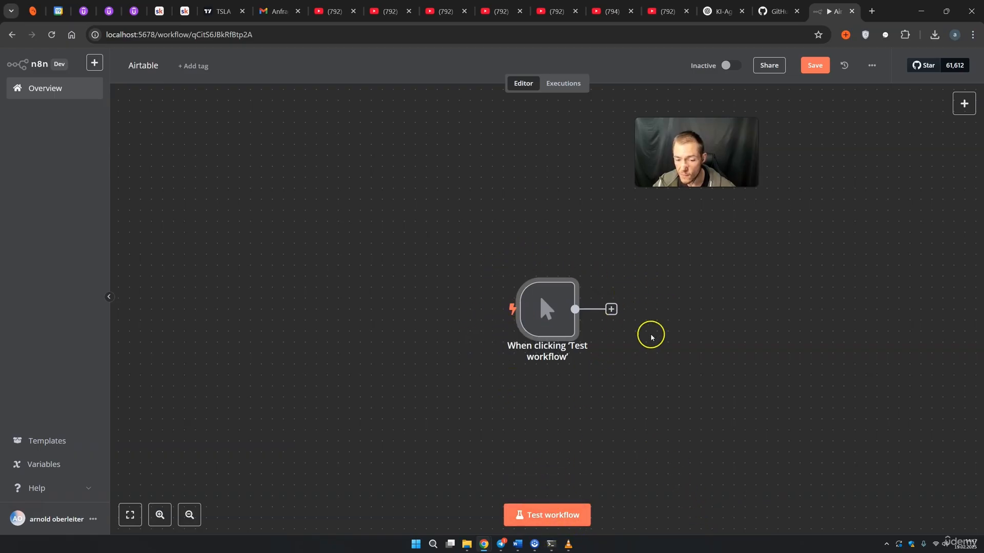
{"action": "left_click", "coordinate": [583, 515]}
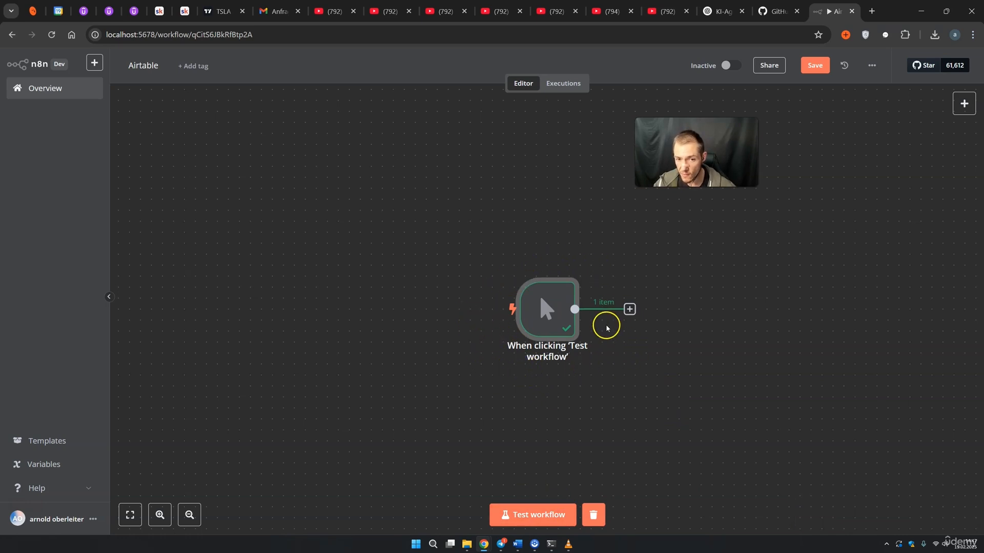
Review the test run in the workflow's executions, and delete the manual trigger from the canvas
{"action": "left_click", "coordinate": [568, 85]}
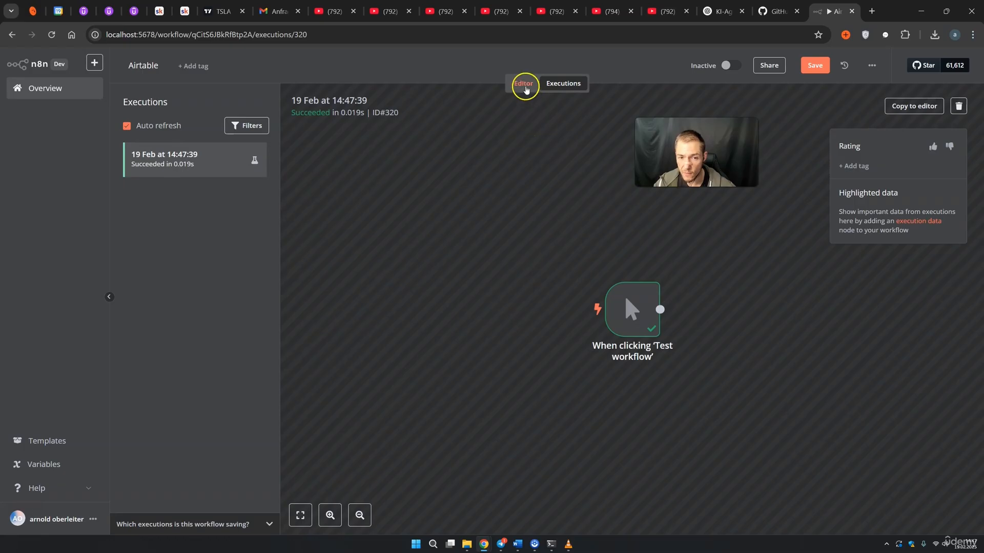
{"action": "left_click", "coordinate": [524, 85]}
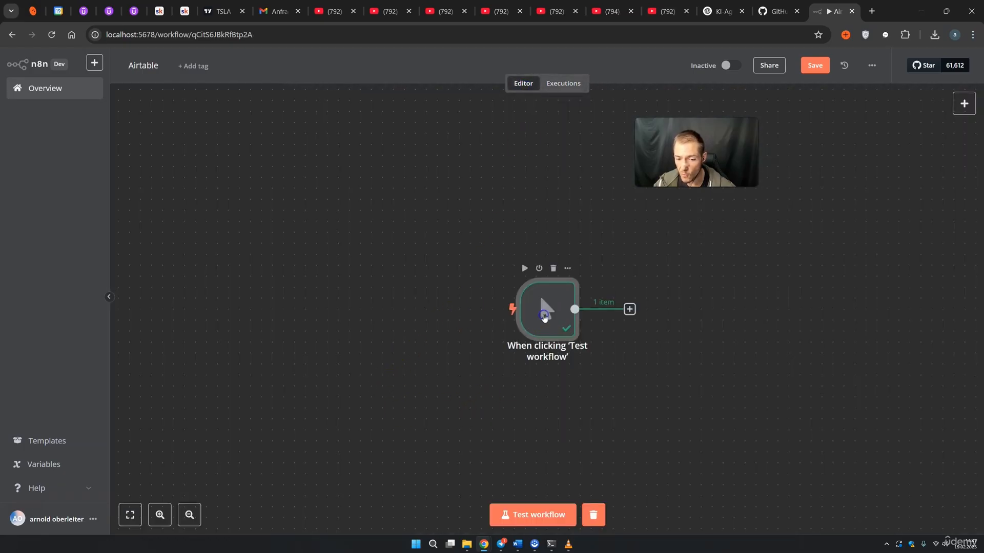
{"action": "left_click", "coordinate": [553, 268]}
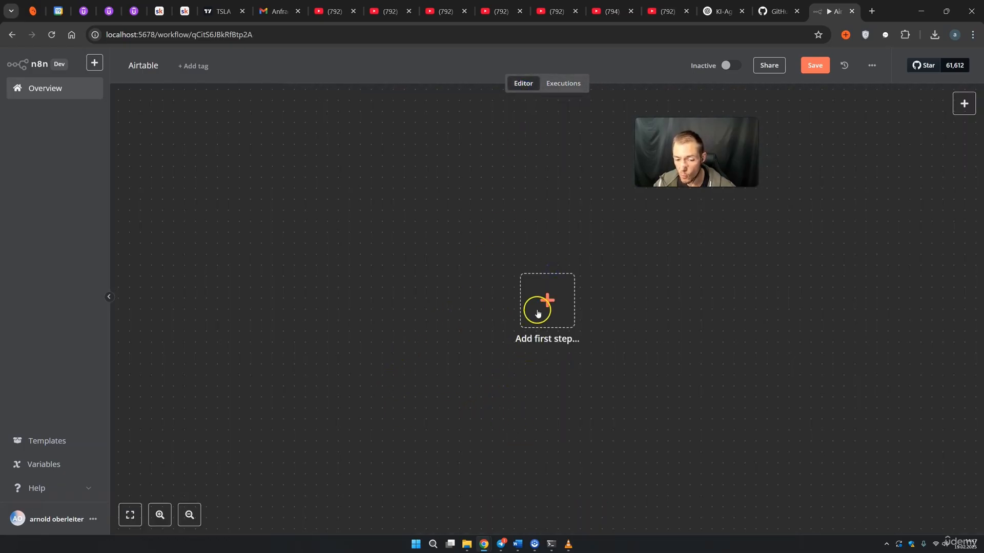
Browse the apps offered as app-event triggers for the workflow's first step, from Action Network through the Google services to Notion and Paddle
{"action": "left_click", "coordinate": [538, 314]}
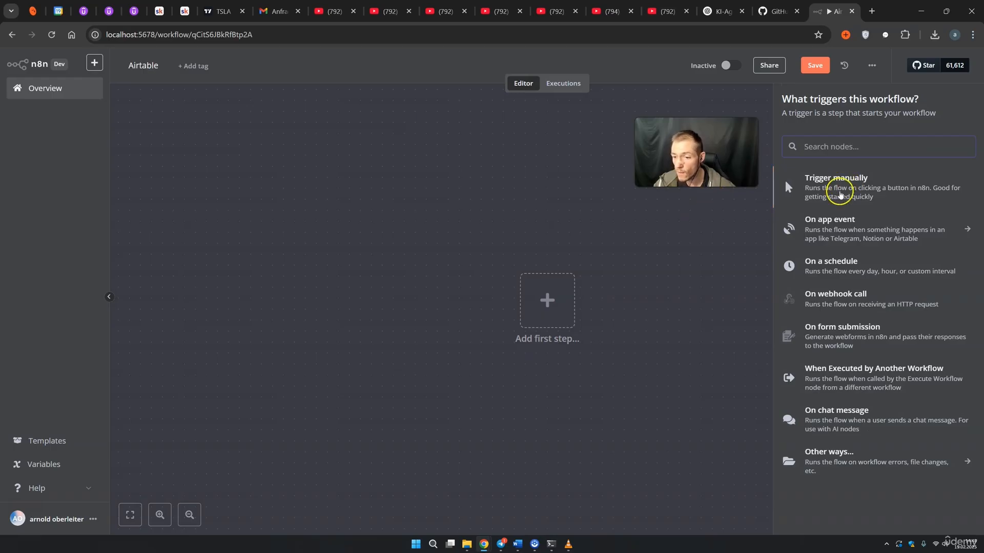
{"action": "left_click", "coordinate": [840, 225]}
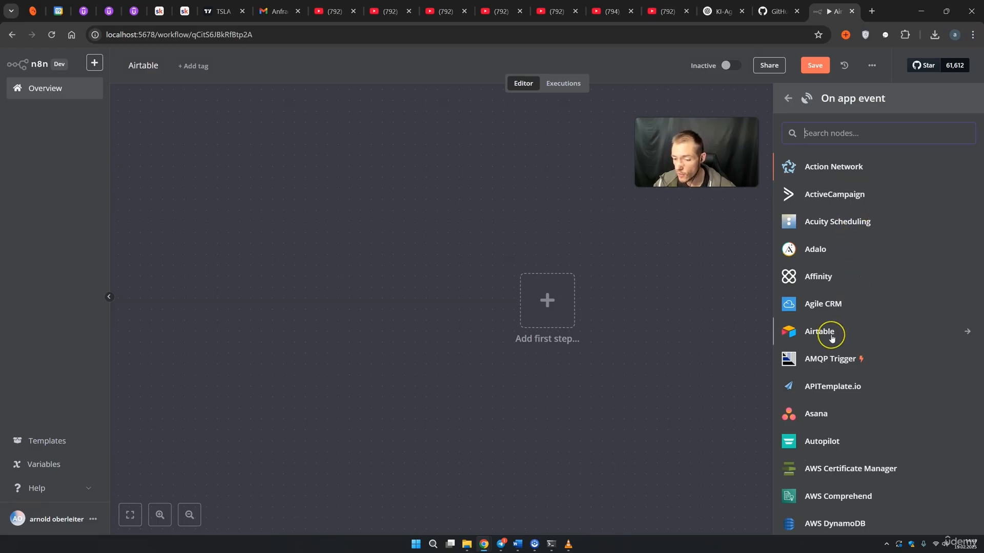
{"action": "scroll", "coordinate": [831, 339], "scroll_direction": "down", "scroll_amount": 2}
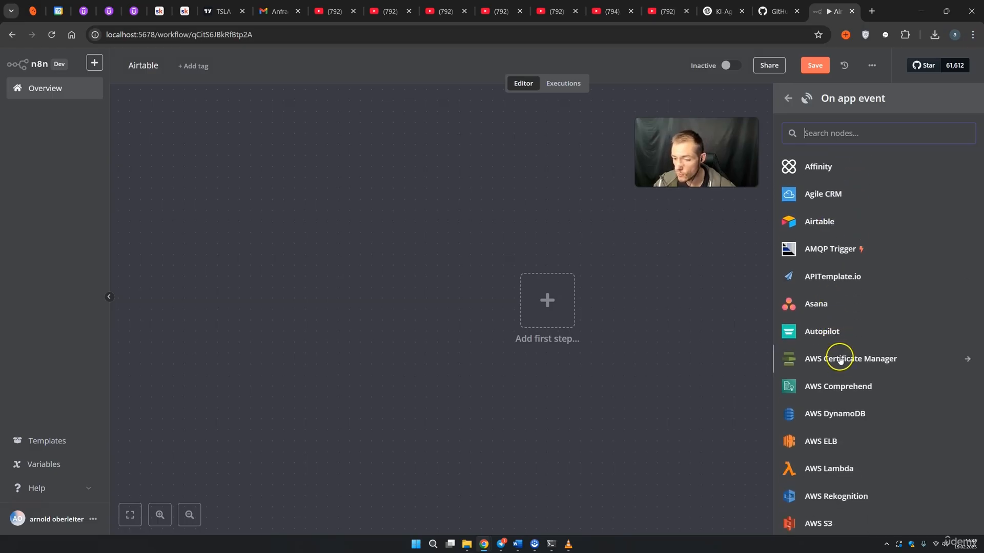
{"action": "scroll", "coordinate": [827, 385], "scroll_direction": "down", "scroll_amount": 10}
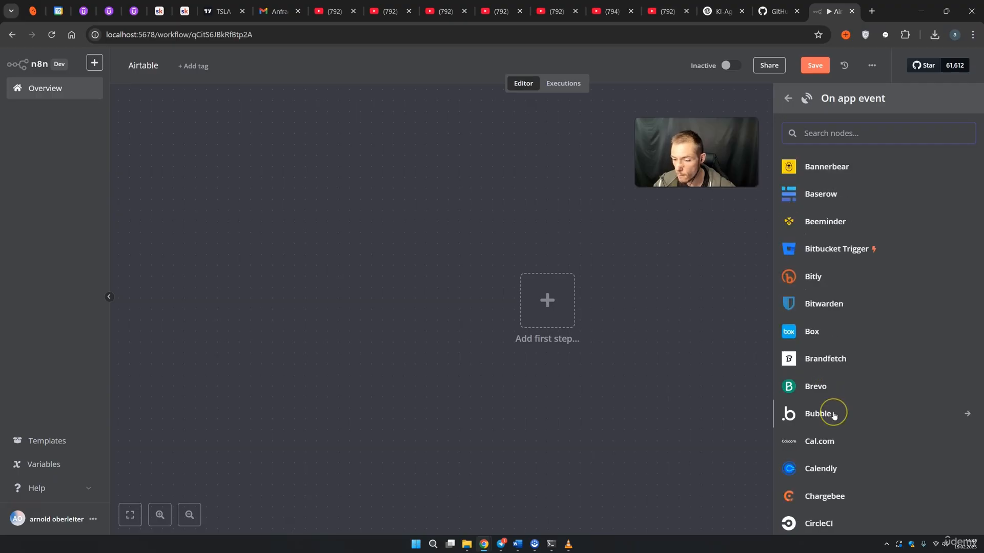
{"action": "scroll", "coordinate": [835, 415], "scroll_direction": "down", "scroll_amount": 5}
{"action": "left_click", "coordinate": [840, 223]}
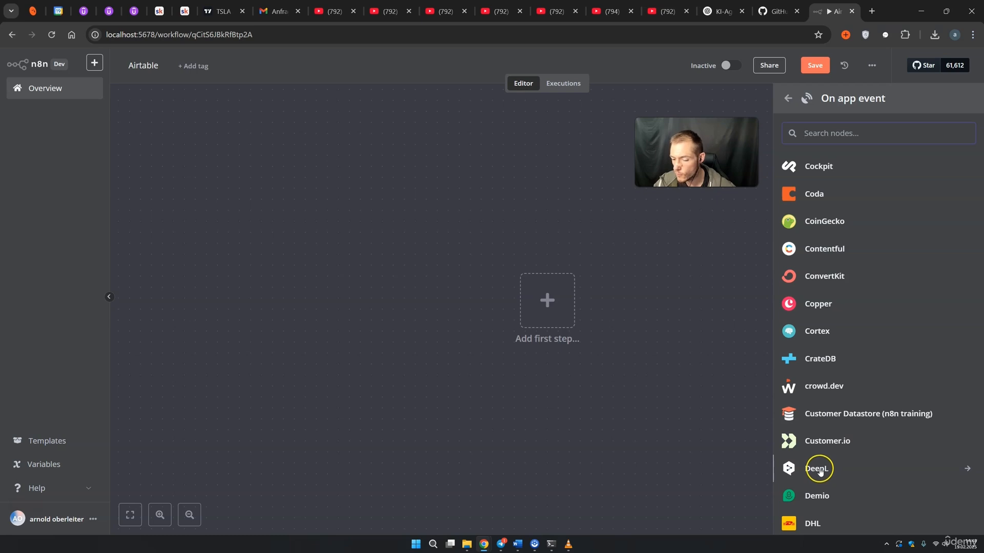
{"action": "scroll", "coordinate": [820, 472], "scroll_direction": "down", "scroll_amount": 2}
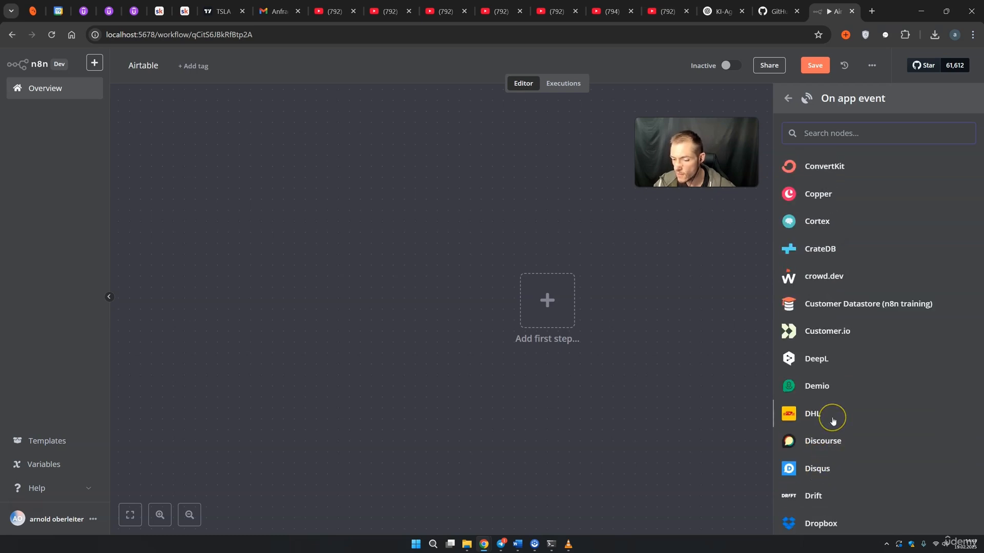
{"action": "scroll", "coordinate": [833, 421], "scroll_direction": "down", "scroll_amount": 3}
{"action": "left_click", "coordinate": [821, 365]}
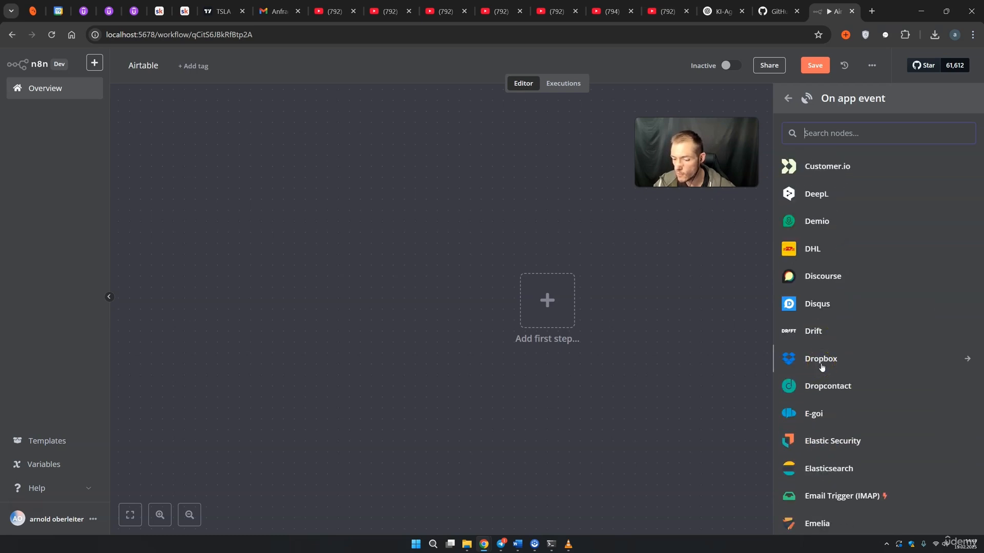
{"action": "scroll", "coordinate": [823, 379], "scroll_direction": "down", "scroll_amount": 2}
{"action": "left_click", "coordinate": [826, 393]}
{"action": "scroll", "coordinate": [825, 393], "scroll_direction": "down", "scroll_amount": 2}
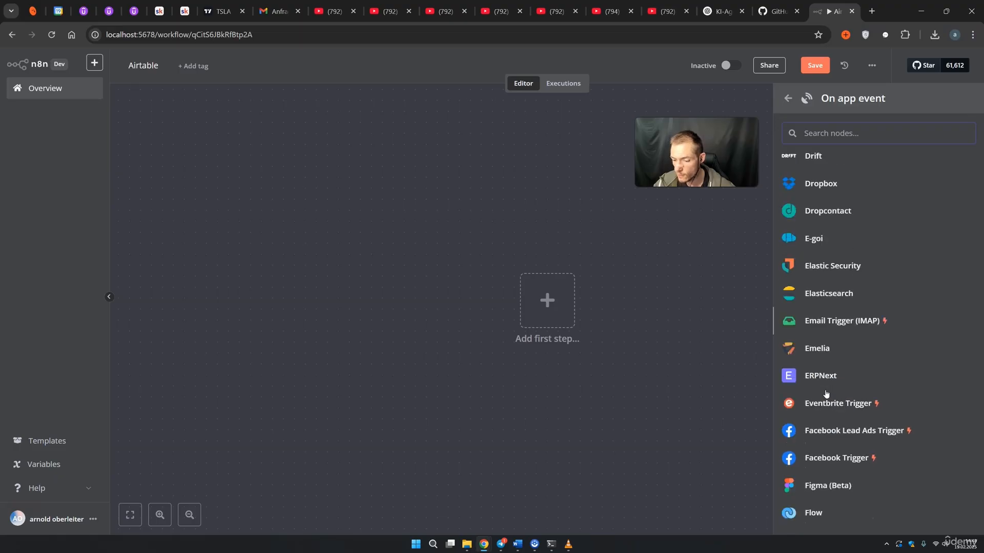
{"action": "left_click", "coordinate": [834, 414]}
{"action": "scroll", "coordinate": [833, 405], "scroll_direction": "down", "scroll_amount": 6}
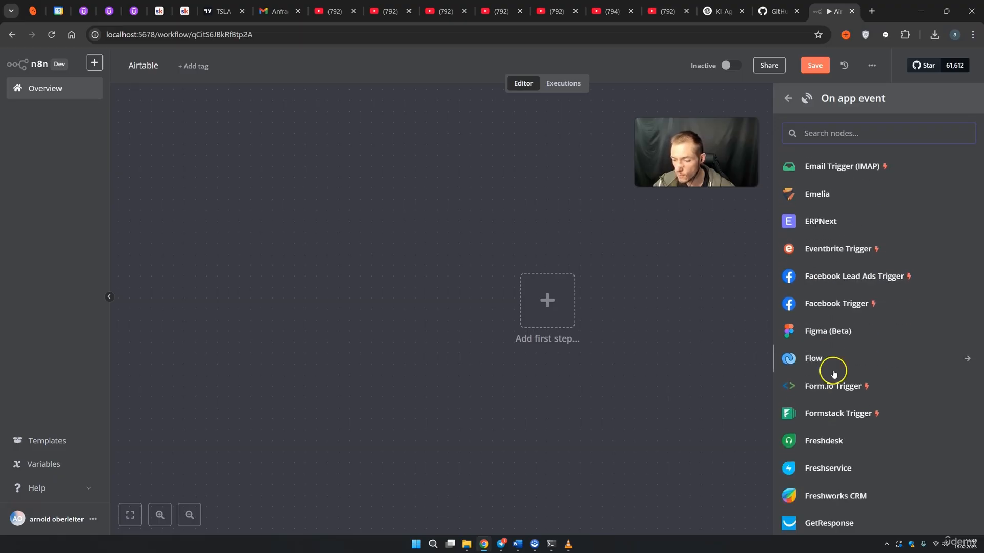
{"action": "scroll", "coordinate": [835, 358], "scroll_direction": "down", "scroll_amount": 3}
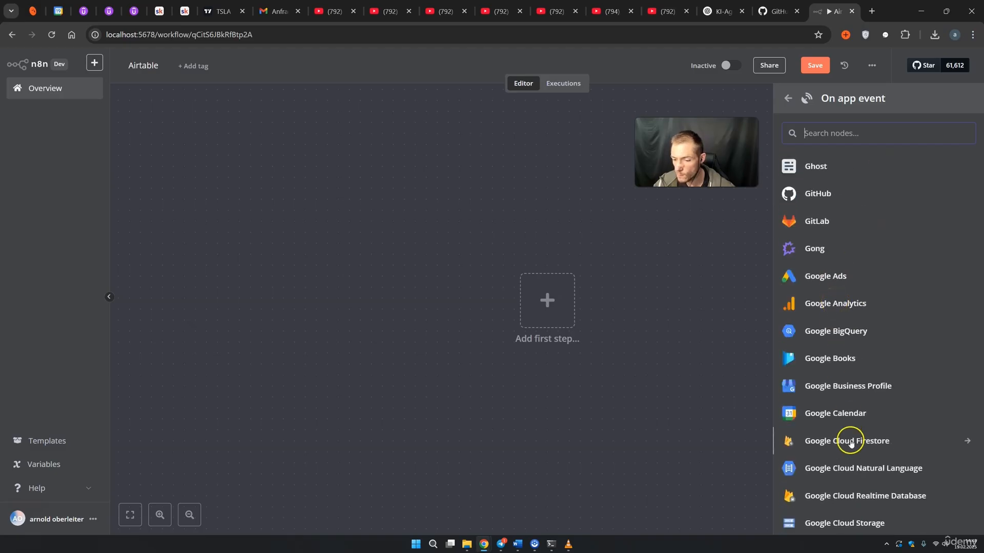
{"action": "scroll", "coordinate": [852, 417], "scroll_direction": "down", "scroll_amount": 2}
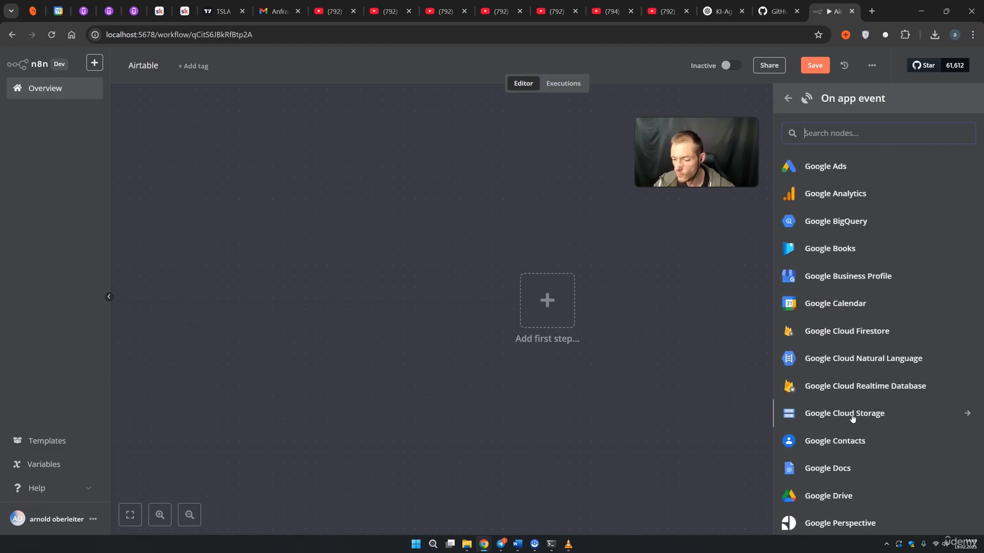
{"action": "scroll", "coordinate": [853, 417], "scroll_direction": "down", "scroll_amount": 1}
{"action": "scroll", "coordinate": [853, 408], "scroll_direction": "down", "scroll_amount": 1}
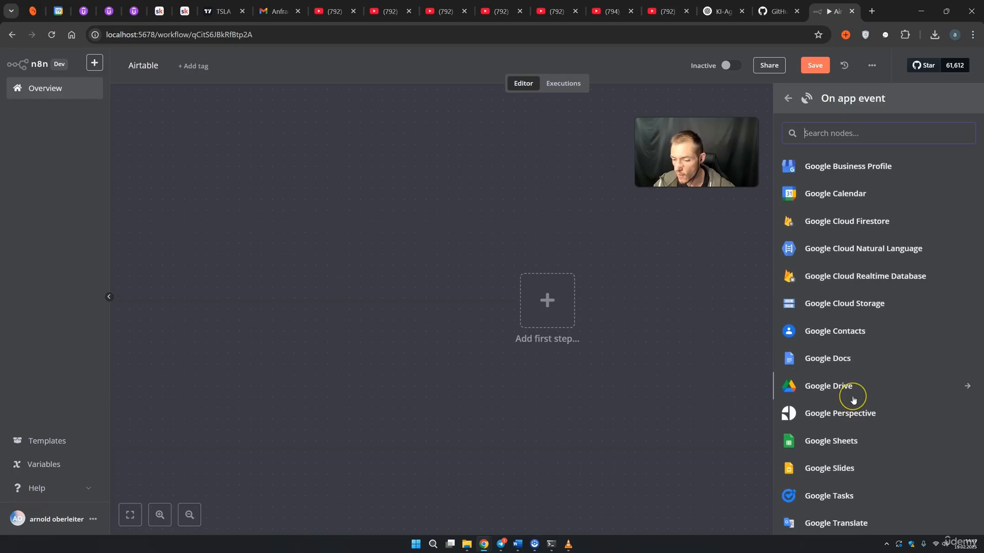
{"action": "scroll", "coordinate": [853, 400], "scroll_direction": "down", "scroll_amount": 8}
{"action": "scroll", "coordinate": [849, 367], "scroll_direction": "down", "scroll_amount": 11}
{"action": "scroll", "coordinate": [849, 367], "scroll_direction": "down", "scroll_amount": 9}
{"action": "scroll", "coordinate": [849, 367], "scroll_direction": "down", "scroll_amount": 10}
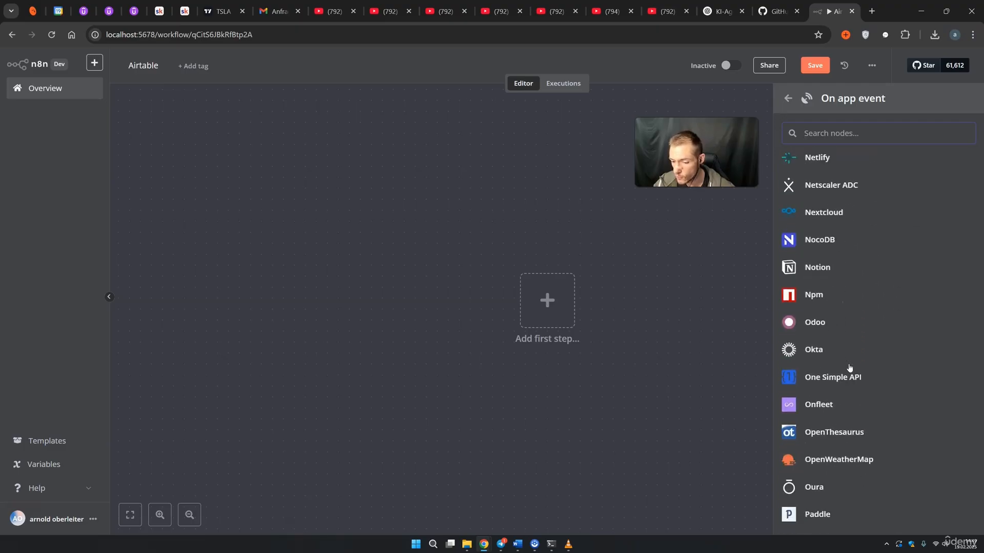
{"action": "scroll", "coordinate": [849, 368], "scroll_direction": "down", "scroll_amount": 1}
{"action": "left_click", "coordinate": [756, 373]}
Add a Schedule Trigger with a Minutes interval and 10 minutes between triggers, and delete it from the canvas
{"action": "left_click", "coordinate": [962, 112]}
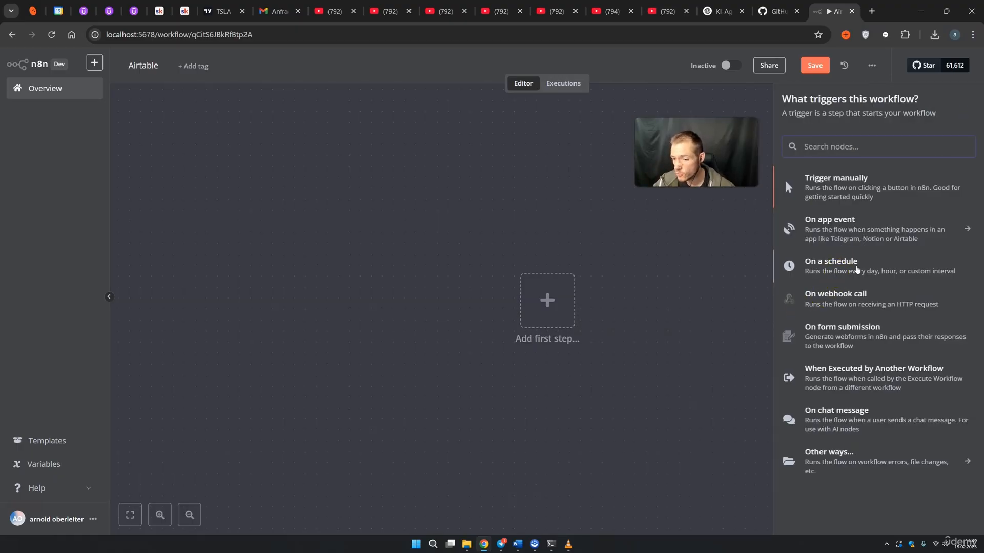
{"action": "left_click", "coordinate": [857, 269]}
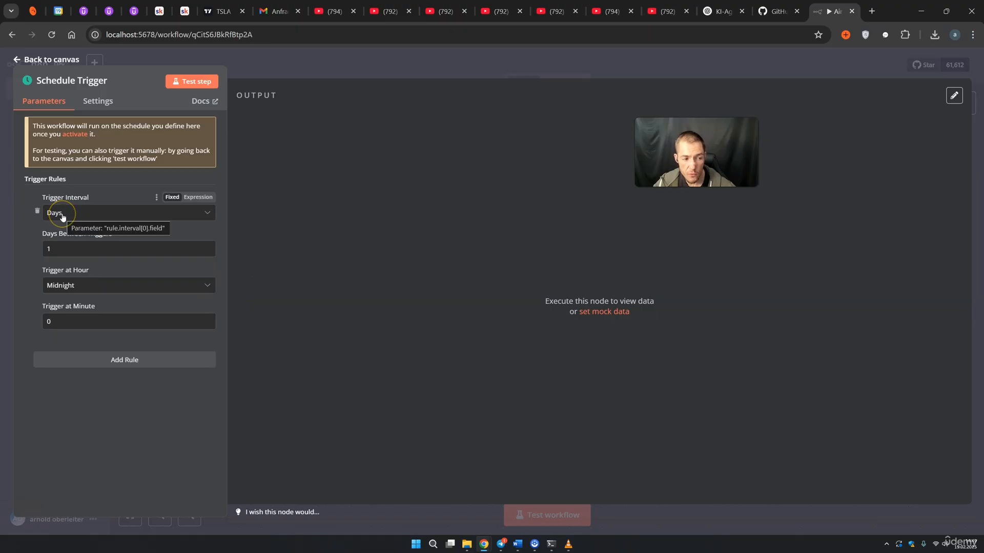
{"action": "left_click", "coordinate": [72, 243]}
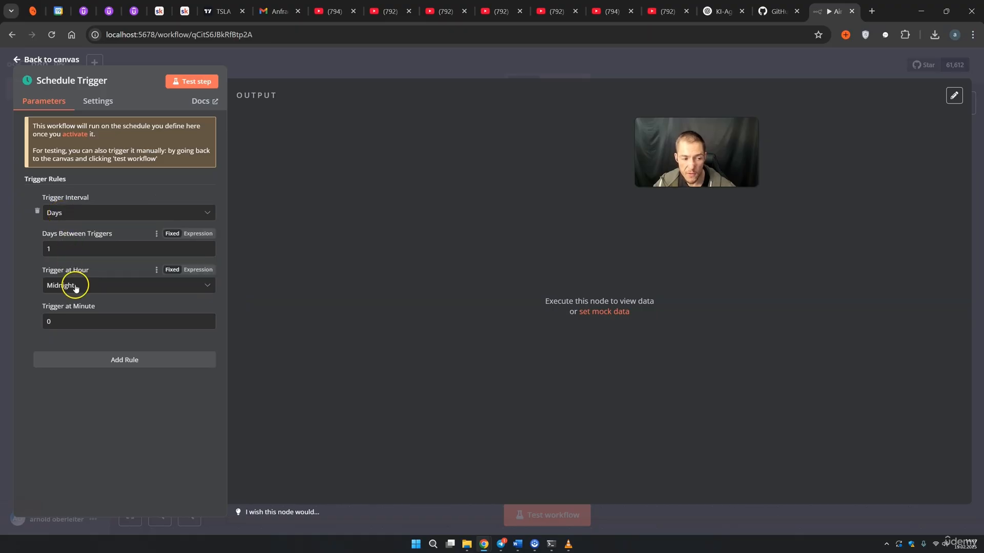
{"action": "left_click", "coordinate": [95, 214]}
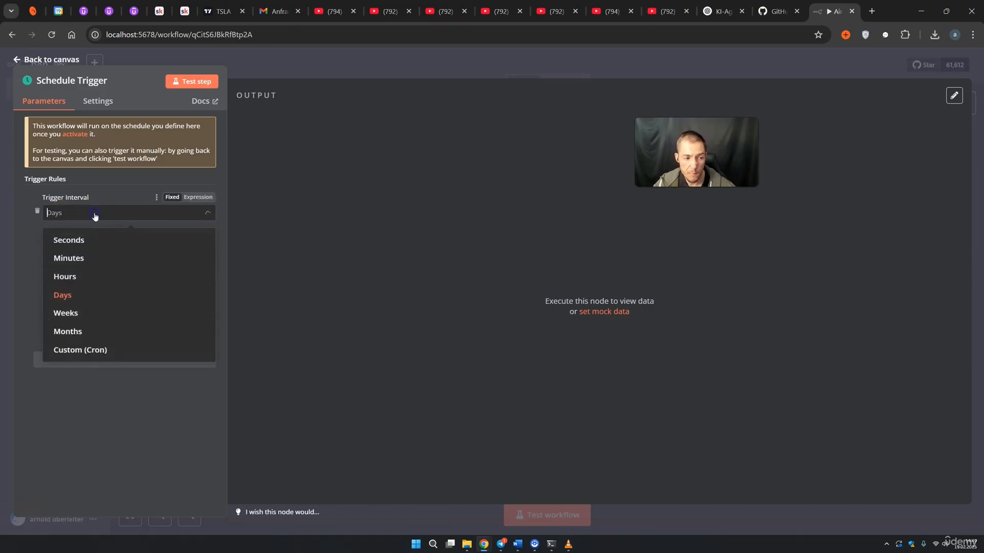
{"action": "left_click", "coordinate": [95, 260]}
{"action": "left_click", "coordinate": [86, 250]}
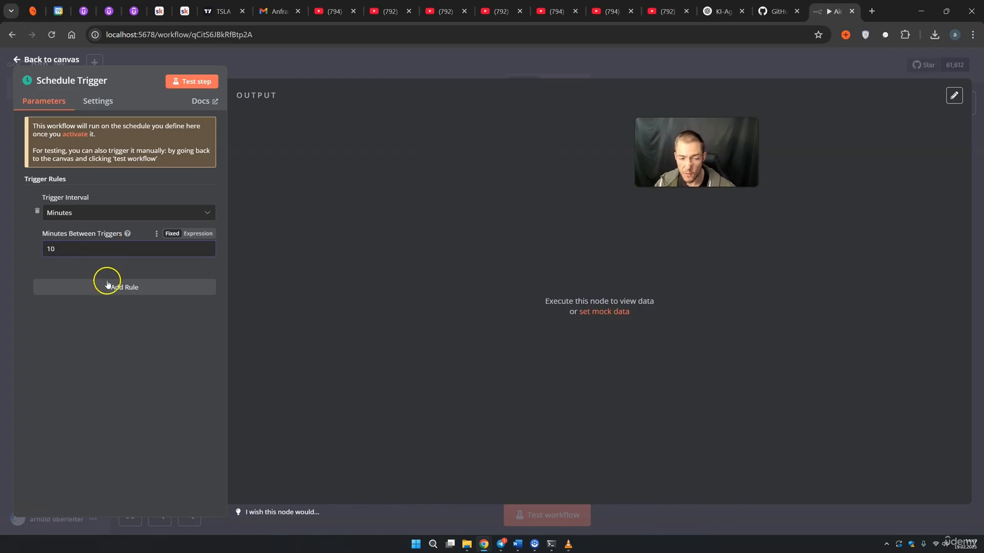
{"action": "left_click", "coordinate": [632, 81]}
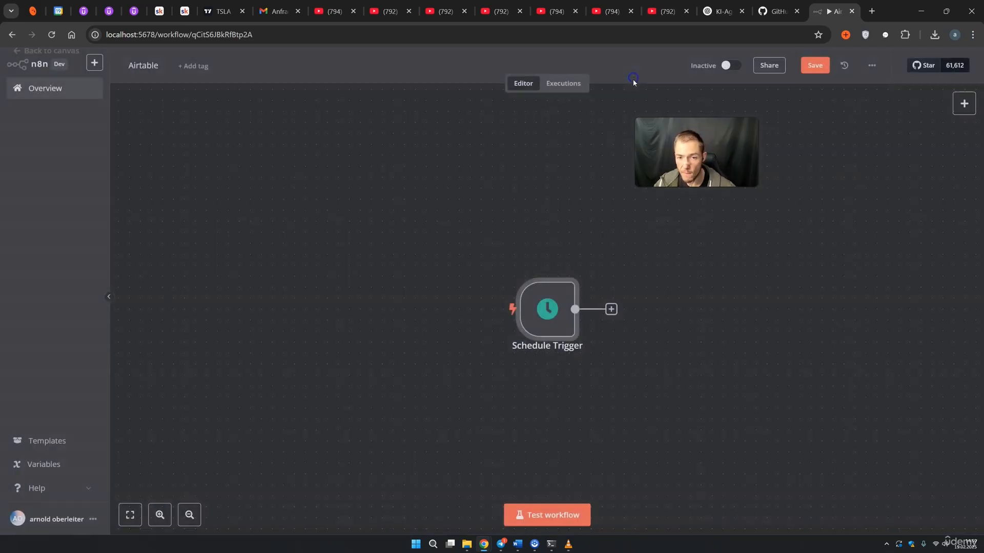
{"action": "left_click", "coordinate": [551, 266]}
Add a Webhook trigger as the first step with its default settings, and remove it from the canvas
{"action": "left_click", "coordinate": [556, 333]}
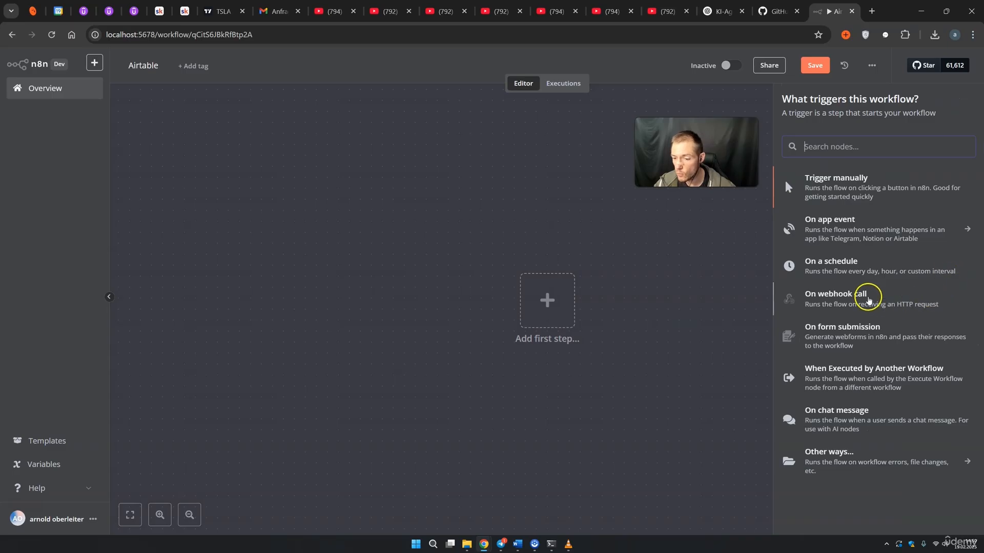
{"action": "left_click", "coordinate": [873, 303]}
{"action": "left_click", "coordinate": [698, 71]}
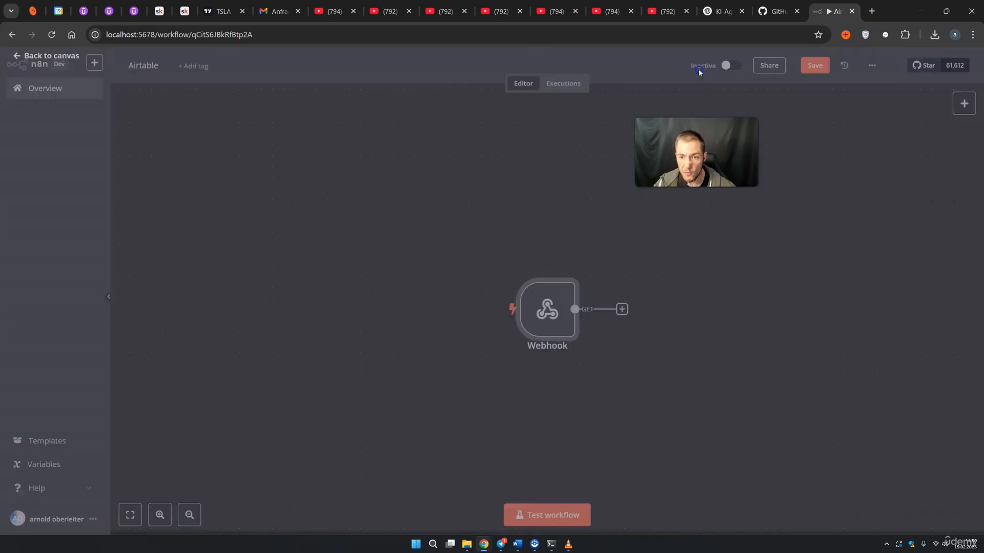
{"action": "left_click_drag", "start_coordinate": [571, 313], "coordinate": [549, 301]}
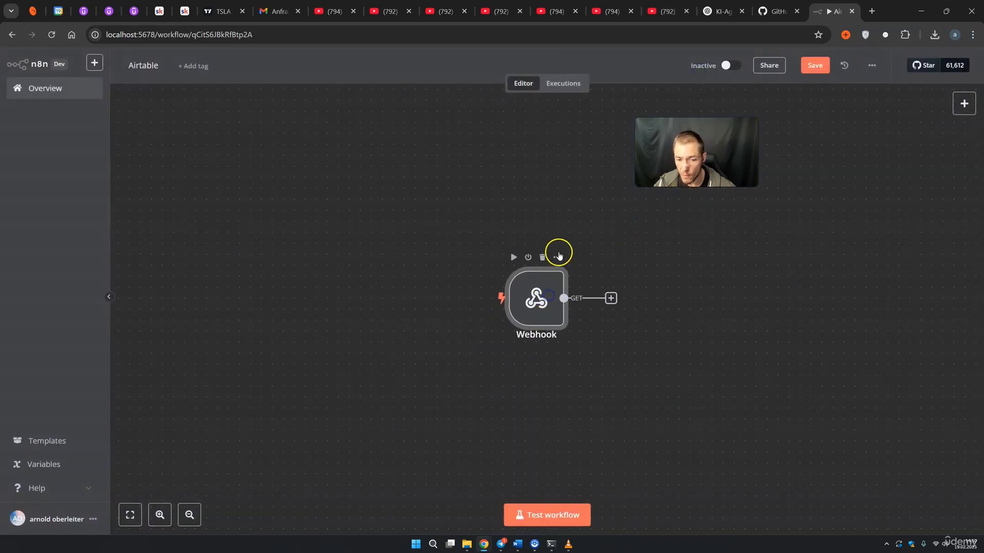
{"action": "left_click", "coordinate": [540, 255]}
Add the "When Executed by Another Workflow" trigger as the first step and shift it slightly on the canvas
{"action": "left_click", "coordinate": [561, 302]}
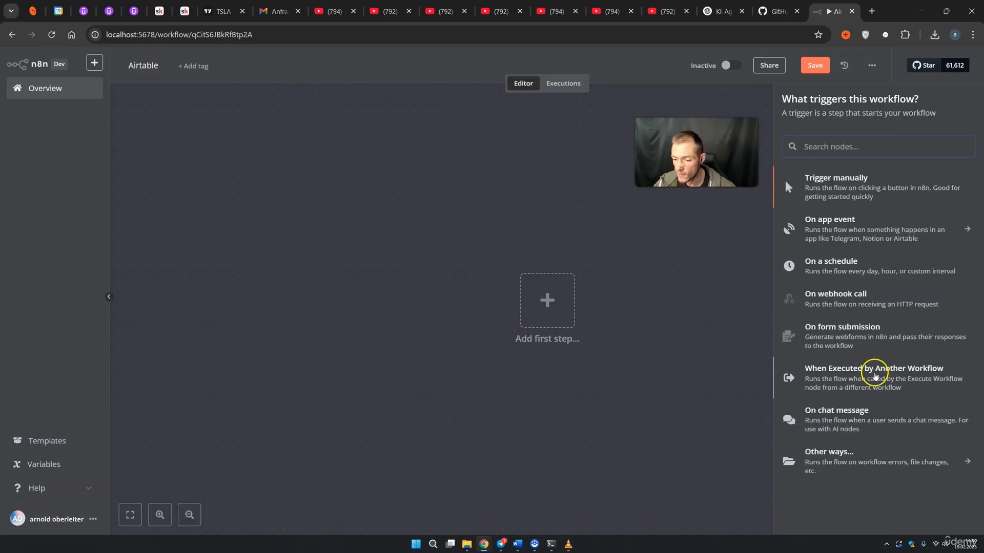
{"action": "left_click", "coordinate": [876, 376]}
{"action": "left_click", "coordinate": [802, 78]}
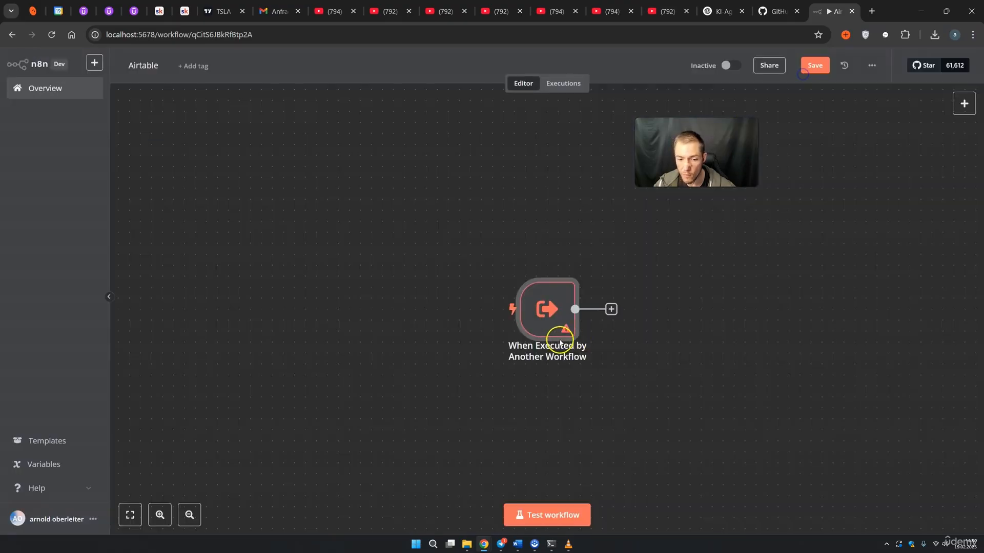
{"action": "left_click_drag", "start_coordinate": [537, 356], "coordinate": [529, 337]}
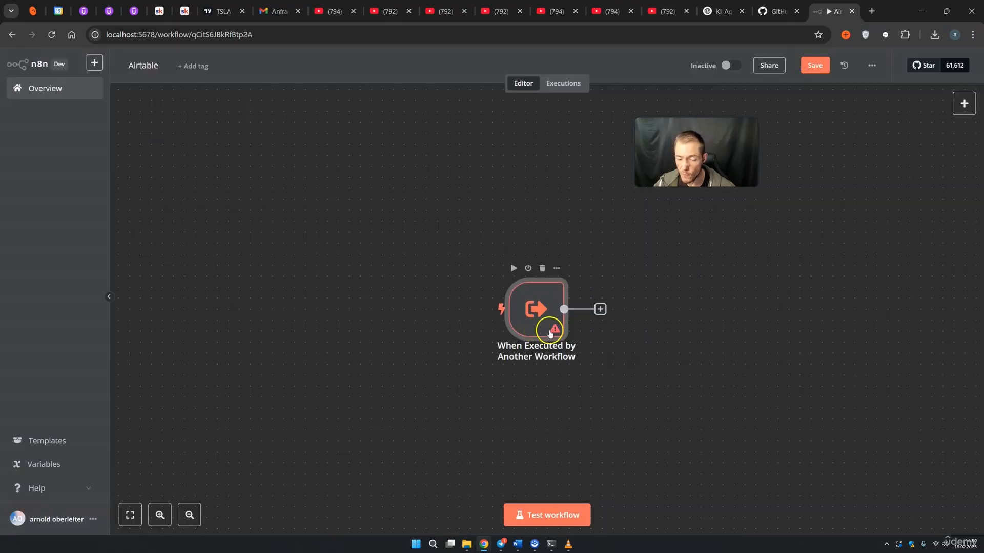
Delete the "When Executed by Another Workflow" trigger and add an "On chat message" trigger with its default settings
{"action": "left_click", "coordinate": [541, 269]}
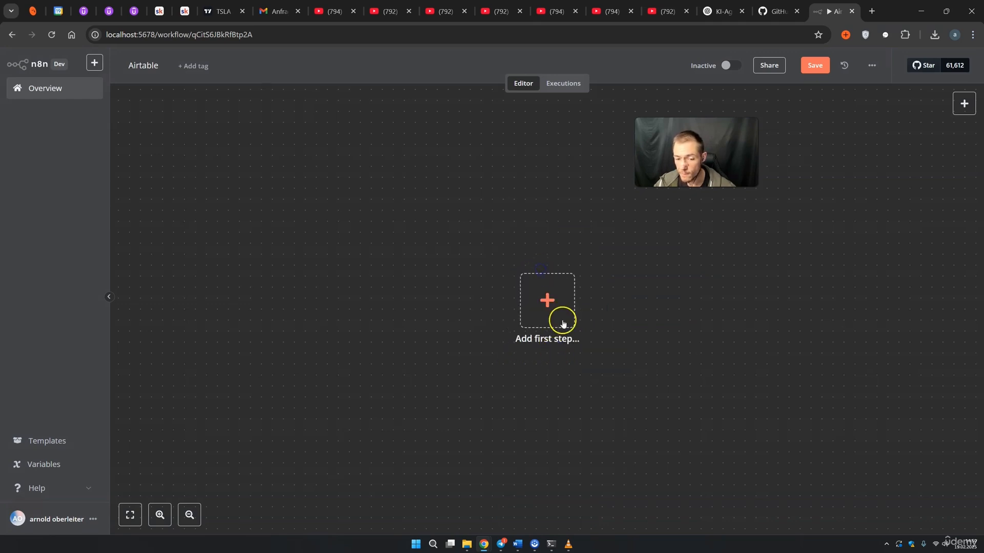
{"action": "left_click", "coordinate": [561, 320]}
{"action": "left_click", "coordinate": [874, 419]}
{"action": "left_click", "coordinate": [729, 67]}
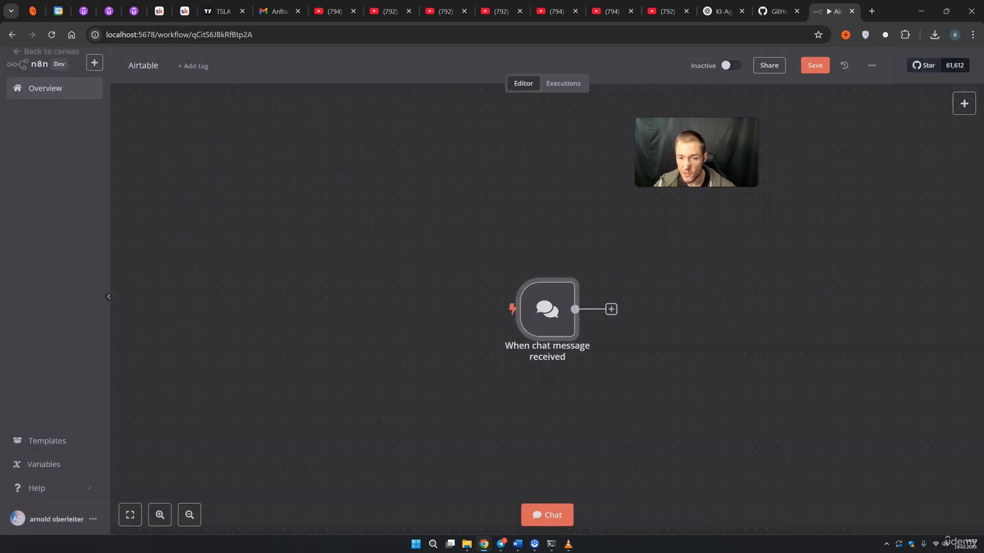
Open the workflow chat, write the test message "ADSasdASD" and clear it without sending
{"action": "left_click", "coordinate": [548, 515]}
{"action": "type", "text": "ADSasdASD"}
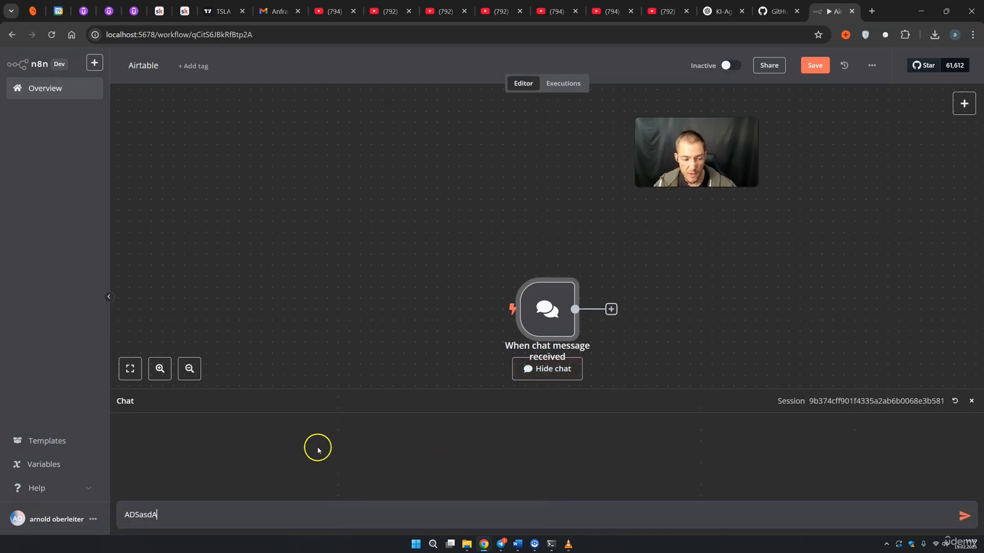
{"action": "key", "text": "BackSpace"}
{"action": "key", "text": "BackSpace"}
{"action": "key", "text": "BackSpace"}
{"action": "key", "text": "BackSpace"}
{"action": "key", "text": "BackSpace"}
{"action": "key", "text": "BackSpace"}
{"action": "key", "text": "BackSpace"}
{"action": "key", "text": "BackSpace"}
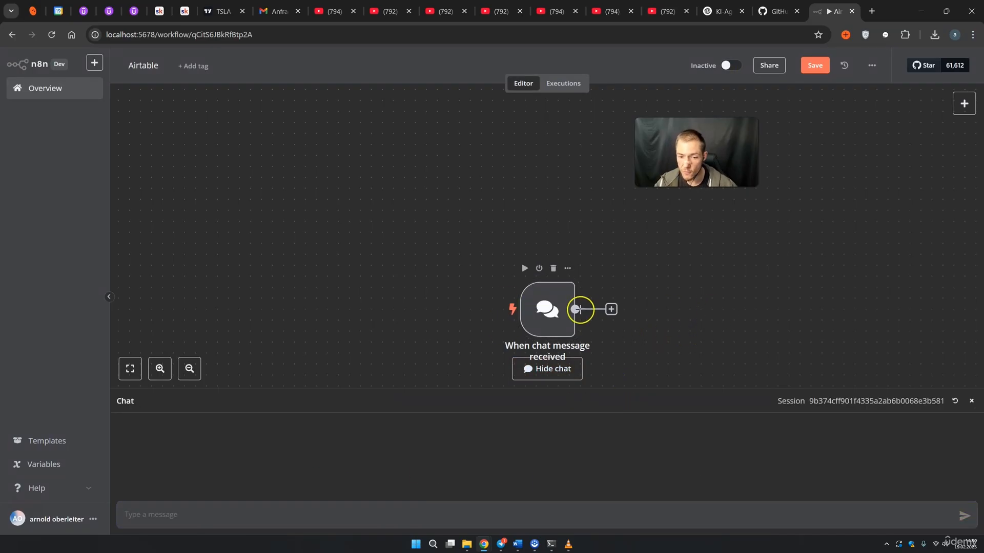
Delete the chat message trigger and view the additional trigger types offered under "Other ways..."
{"action": "left_click", "coordinate": [552, 268]}
{"action": "left_click", "coordinate": [875, 465]}
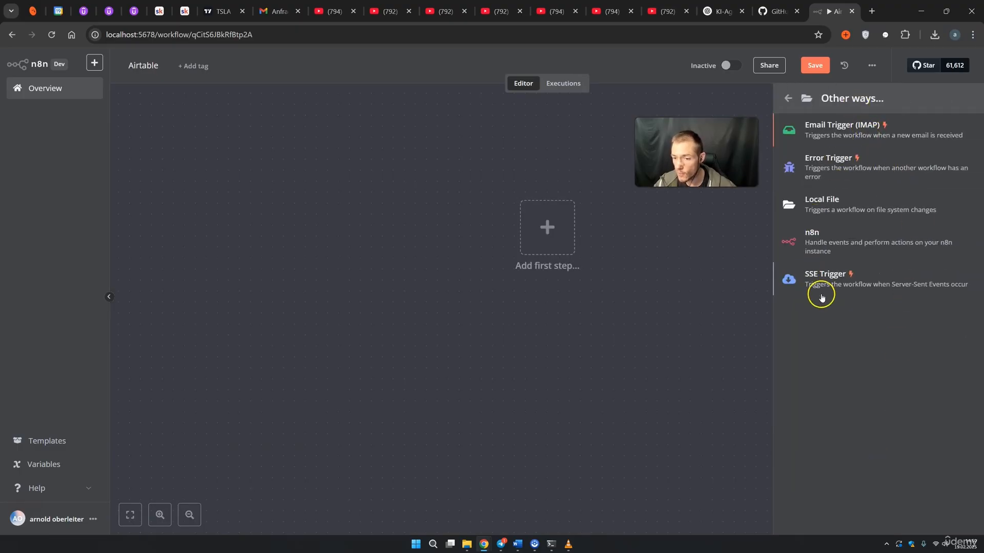
{"action": "left_click", "coordinate": [714, 318]}
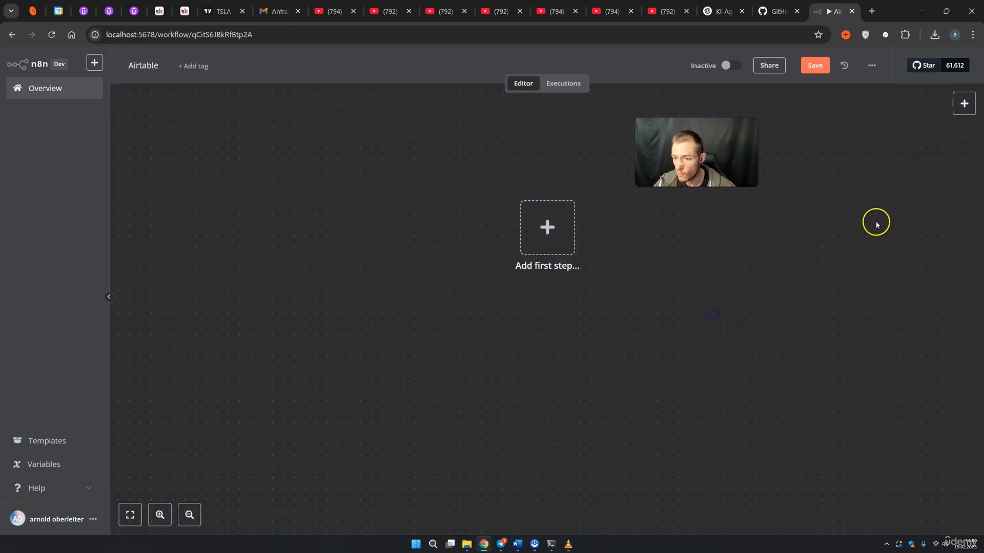
Add an "On form submission" trigger as the first step and shift its node slightly on the canvas
{"action": "left_click", "coordinate": [968, 99]}
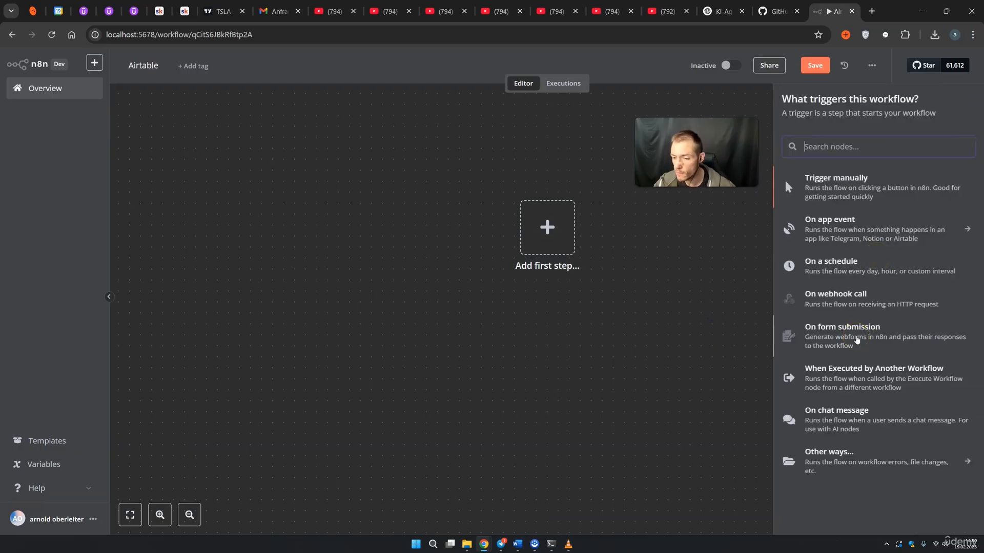
{"action": "left_click", "coordinate": [856, 340]}
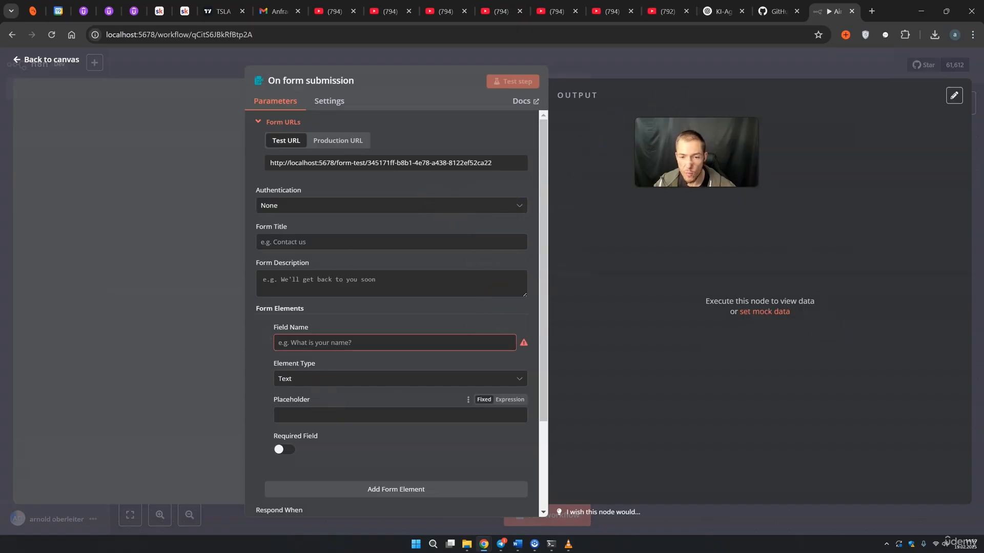
{"action": "left_click", "coordinate": [668, 71]}
{"action": "left_click", "coordinate": [522, 221]}
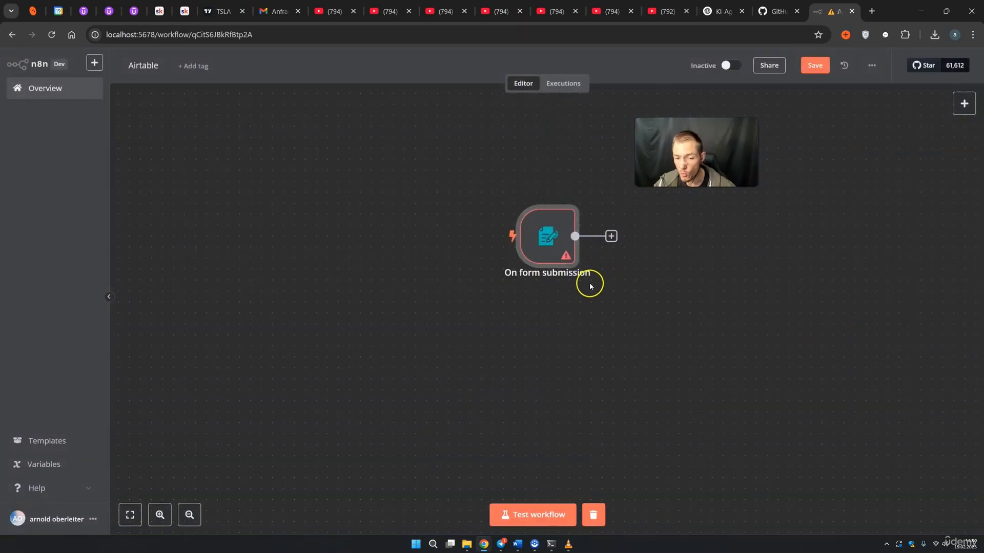
{"action": "left_click", "coordinate": [606, 317]}
{"action": "left_click_drag", "start_coordinate": [621, 295], "coordinate": [611, 327]}
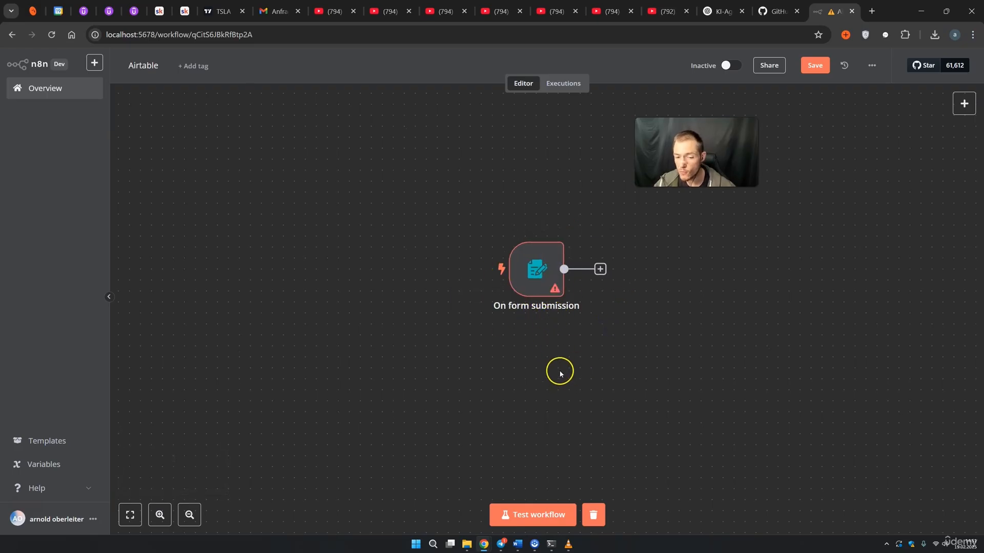
{"action": "mouse_move", "coordinate": [533, 275]}
{"action": "left_click_drag", "start_coordinate": [533, 276], "coordinate": [467, 286]}
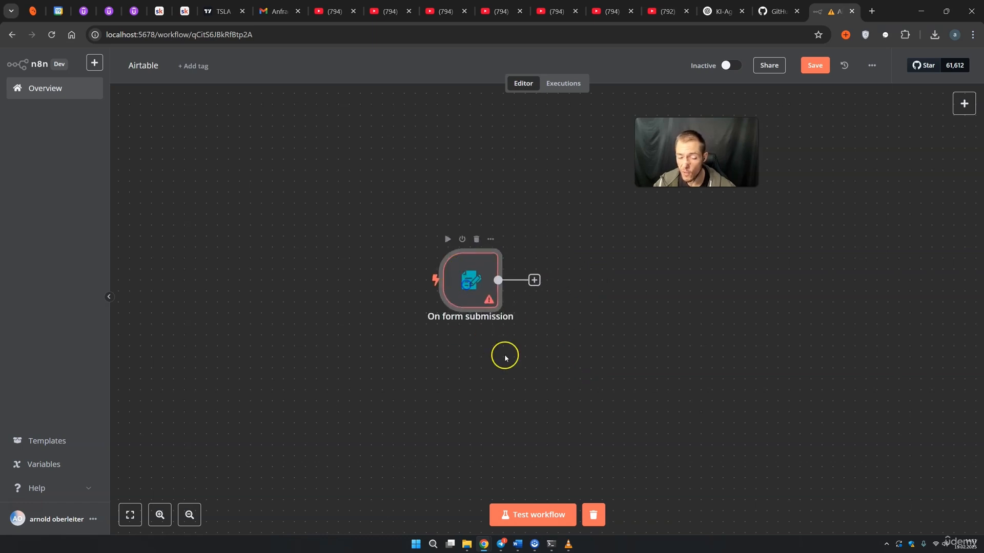
Give the form trigger the title "Room" and the description "What room do you like?"
{"action": "double_click", "coordinate": [469, 281]}
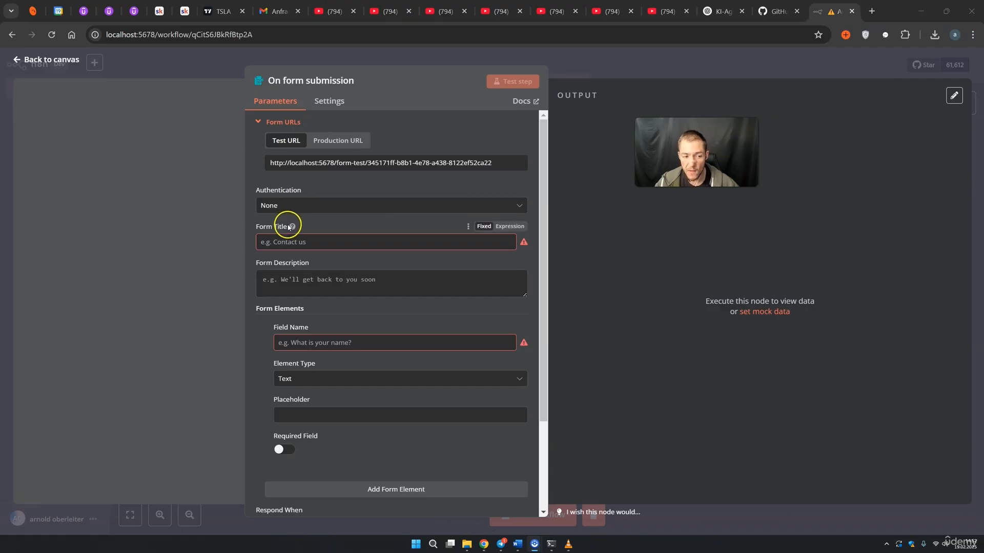
{"action": "left_click", "coordinate": [282, 242]}
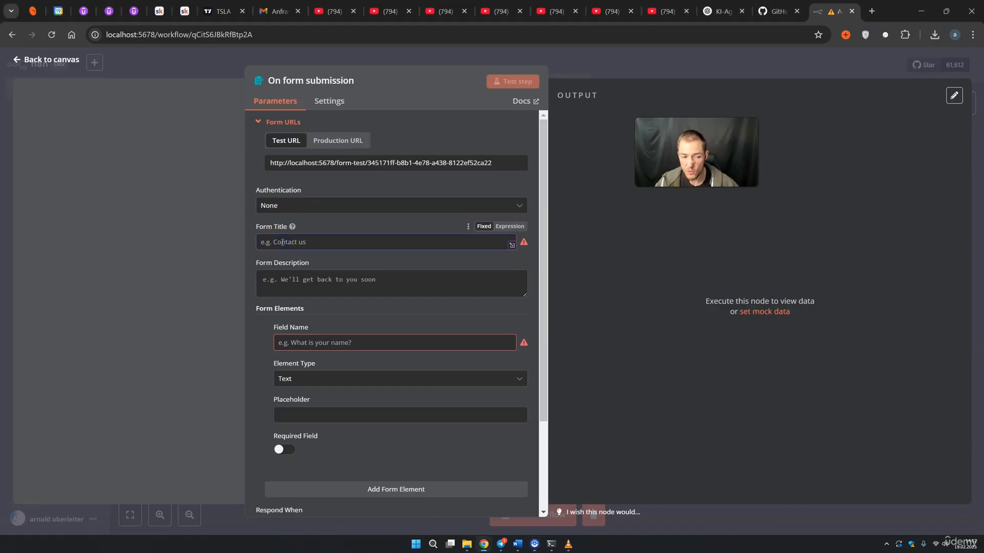
{"action": "type", "text": "Room"}
{"action": "left_click", "coordinate": [297, 277]}
{"action": "type", "text": "What yo"}
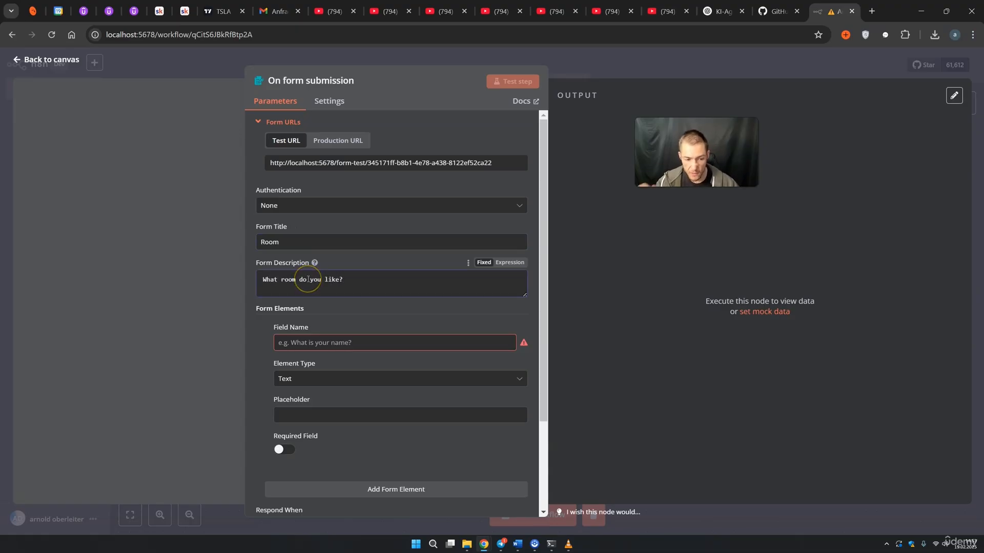
Set up the first form element as a required text field "Your Name" with the placeholder "type your Name"
{"action": "left_click", "coordinate": [314, 343]}
{"action": "type", "text": "Your Name"}
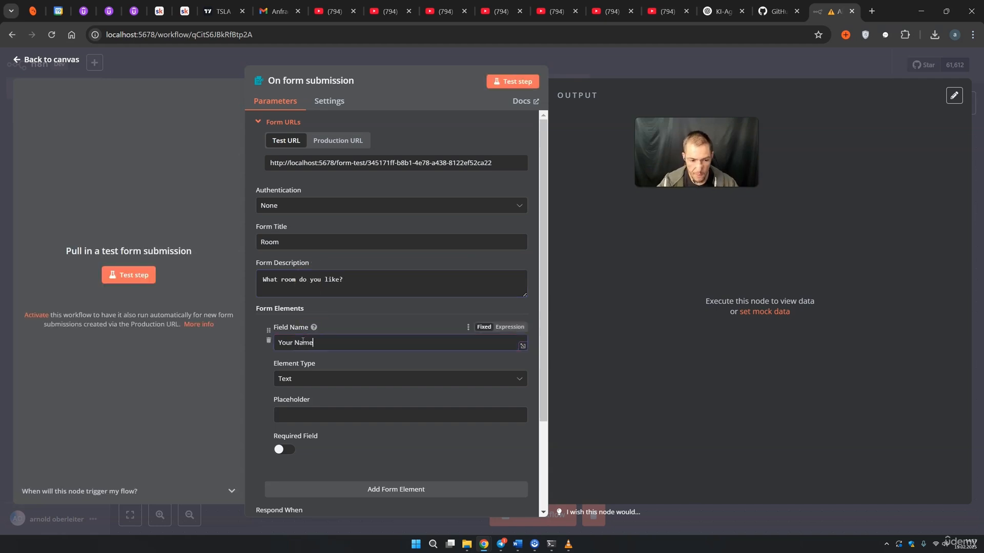
{"action": "left_click", "coordinate": [292, 366]}
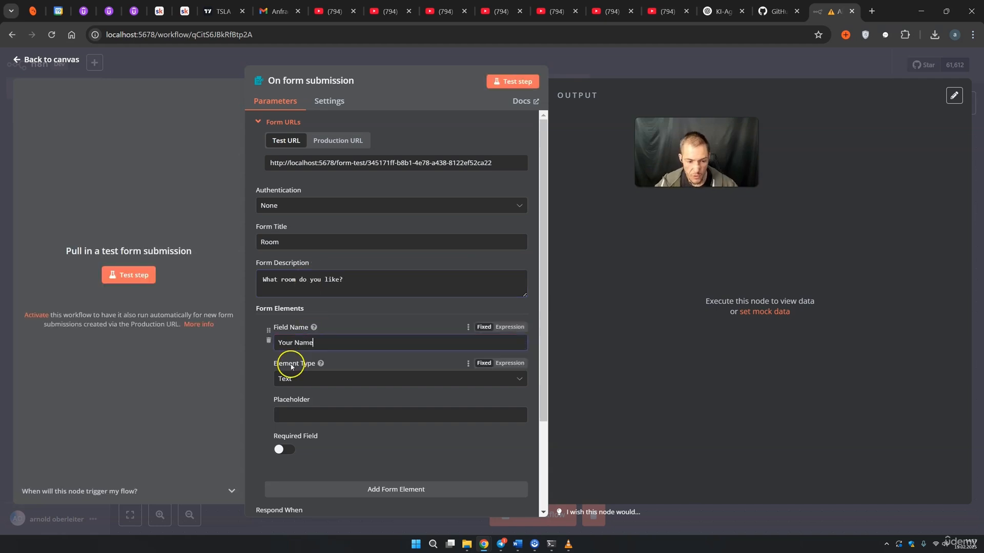
{"action": "left_click", "coordinate": [303, 410]}
{"action": "type", "text": "type your Name"}
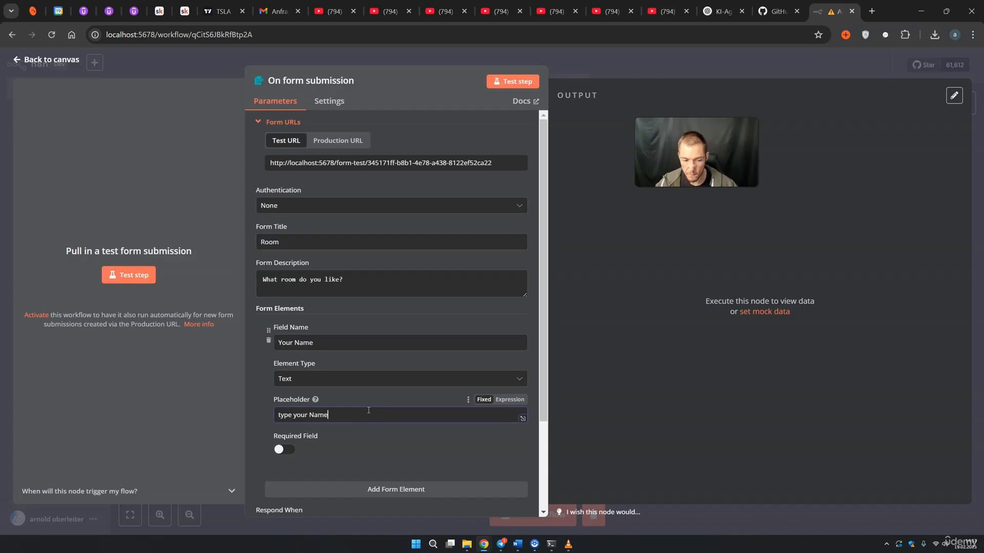
{"action": "left_click", "coordinate": [283, 449]}
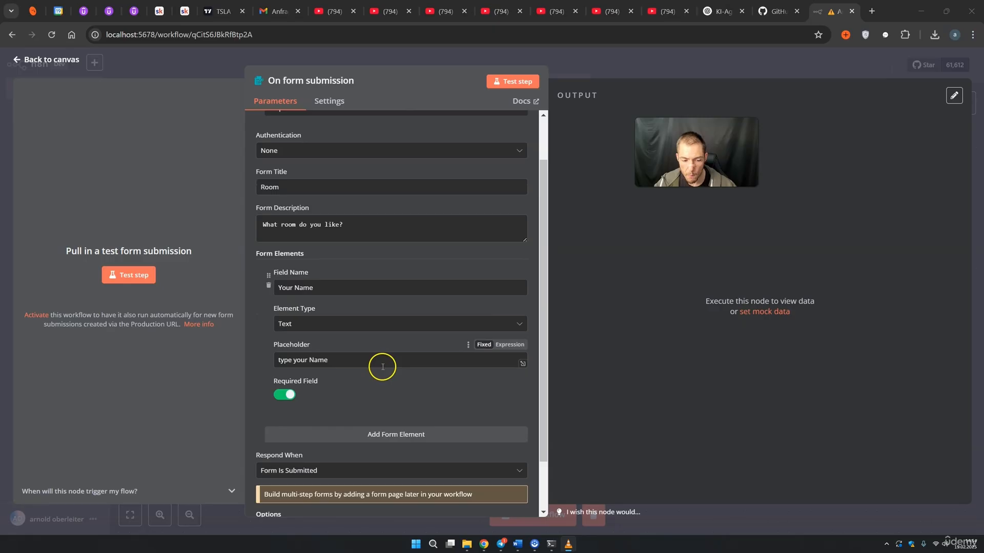
Add a second form element that reuses the description "What room do you like?" as its name, with element type Dropdown List
{"action": "left_click", "coordinate": [392, 441]}
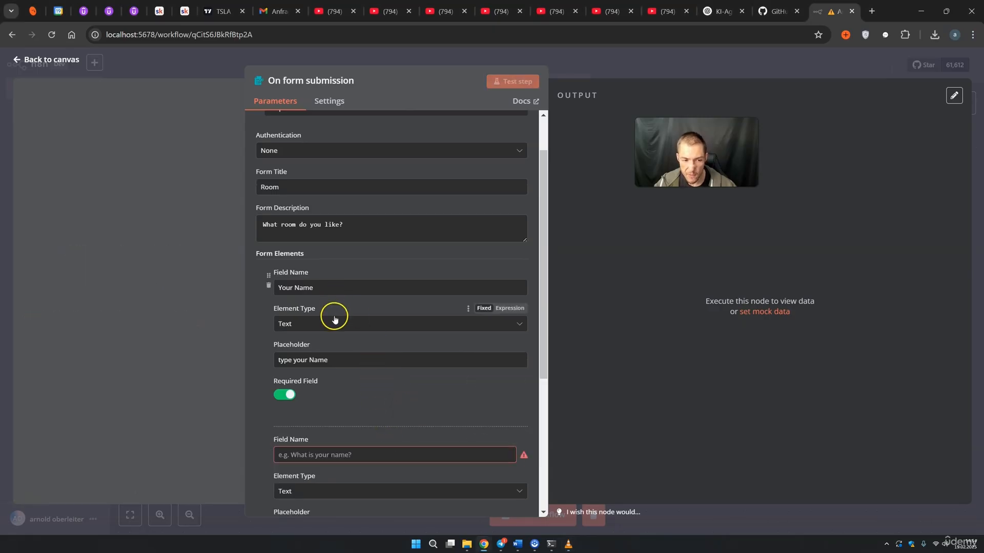
{"action": "scroll", "coordinate": [340, 333], "scroll_direction": "down", "scroll_amount": 1}
{"action": "scroll", "coordinate": [349, 341], "scroll_direction": "down", "scroll_amount": 2}
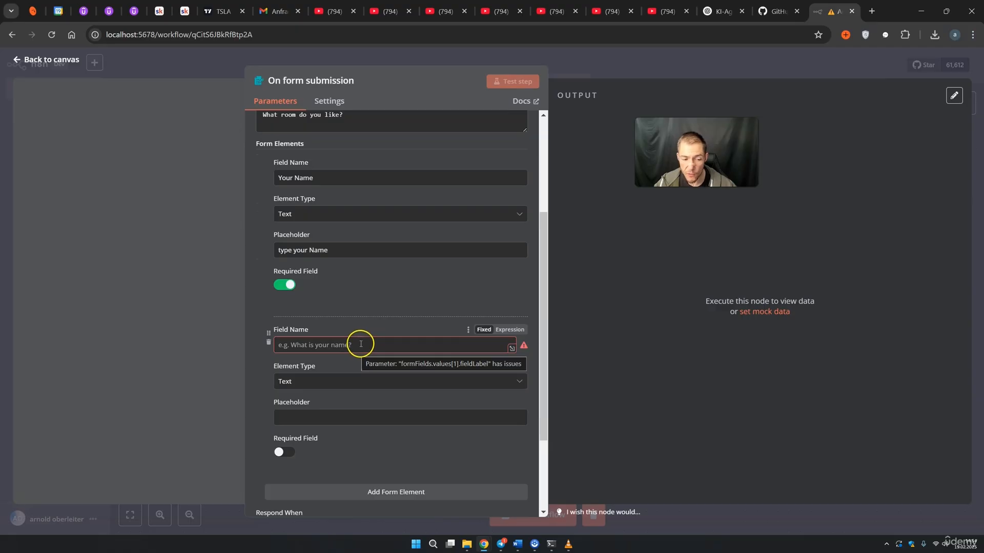
{"action": "scroll", "coordinate": [310, 184], "scroll_direction": "up", "scroll_amount": 1}
{"action": "triple_click", "coordinate": [310, 184]}
{"action": "key", "text": "ctrl+c"}
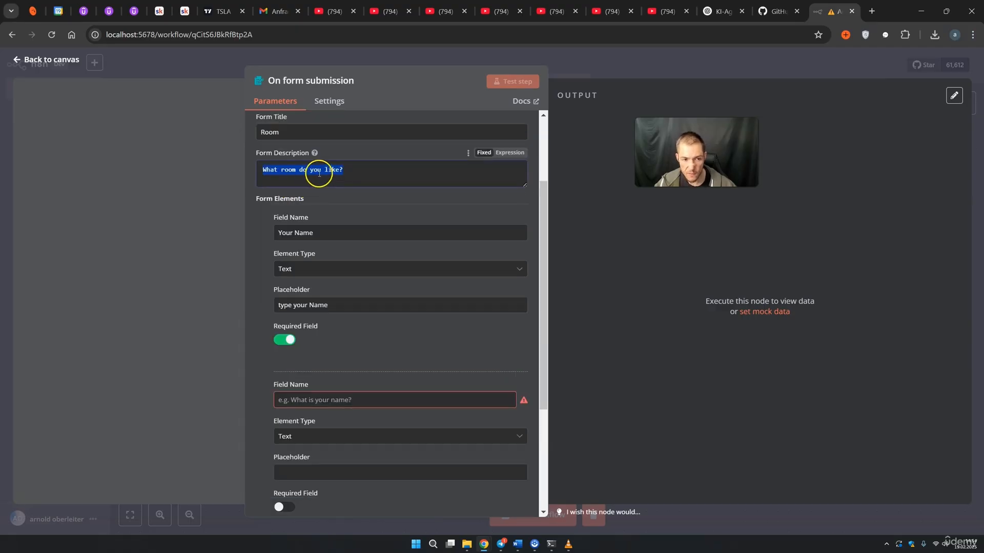
{"action": "left_click", "coordinate": [336, 400]}
{"action": "key", "text": "ctrl+v"}
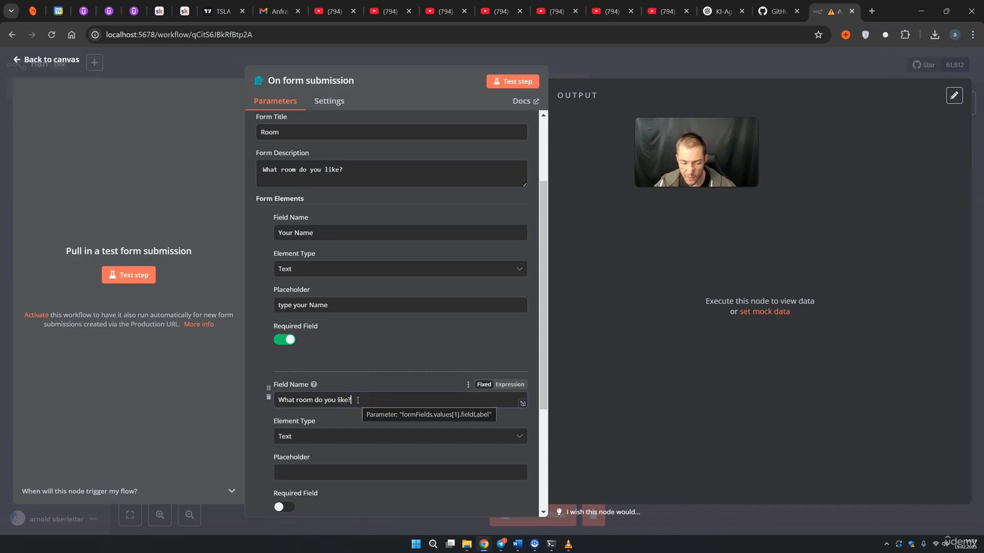
{"action": "left_click", "coordinate": [290, 438]}
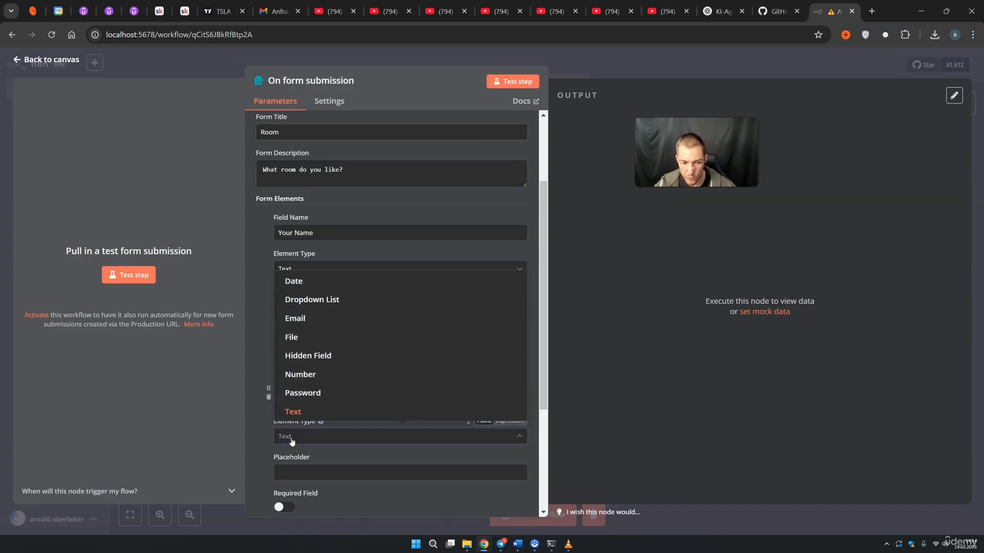
{"action": "left_click", "coordinate": [314, 302]}
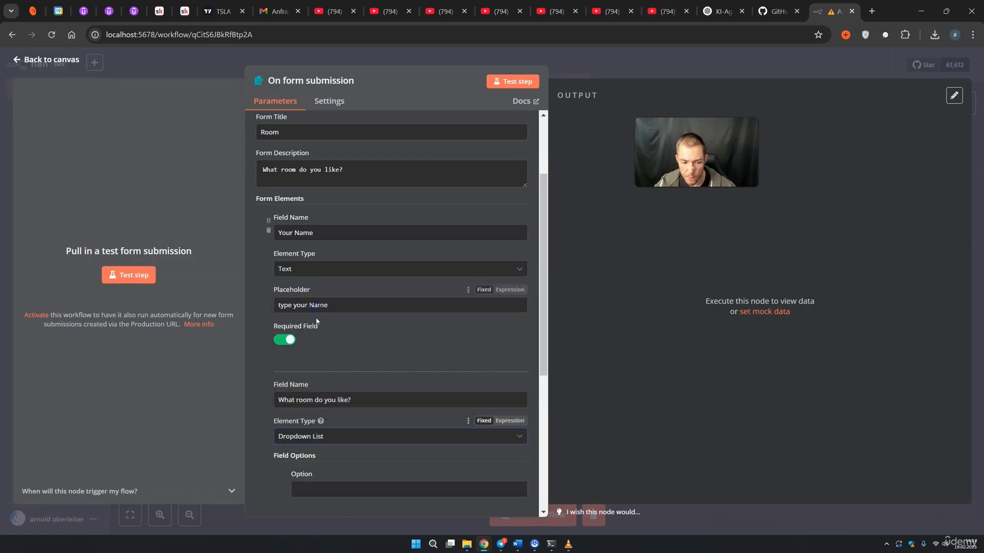
Give the room dropdown the three options "single room", "deluxe room" and "suite"
{"action": "scroll", "coordinate": [349, 361], "scroll_direction": "down", "scroll_amount": 2}
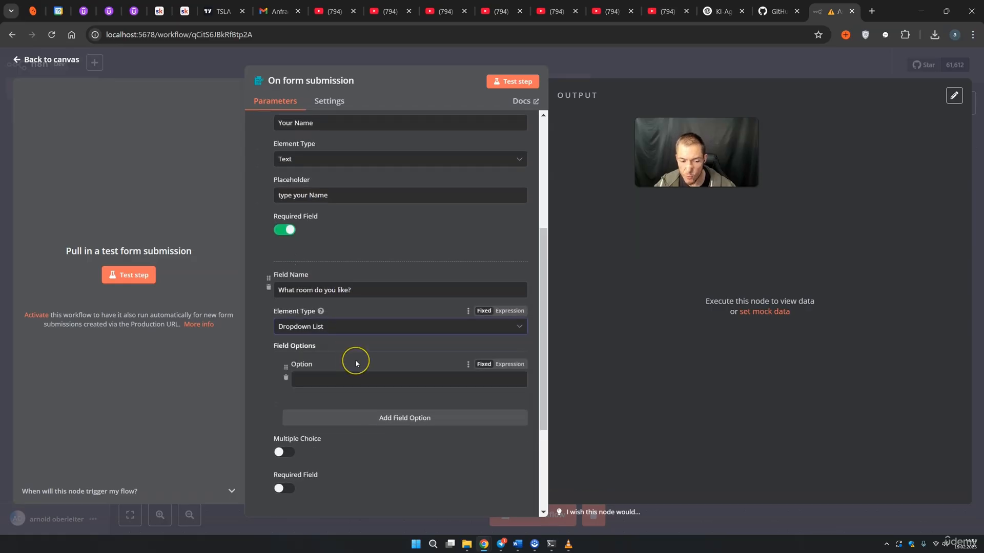
{"action": "left_click", "coordinate": [339, 378]}
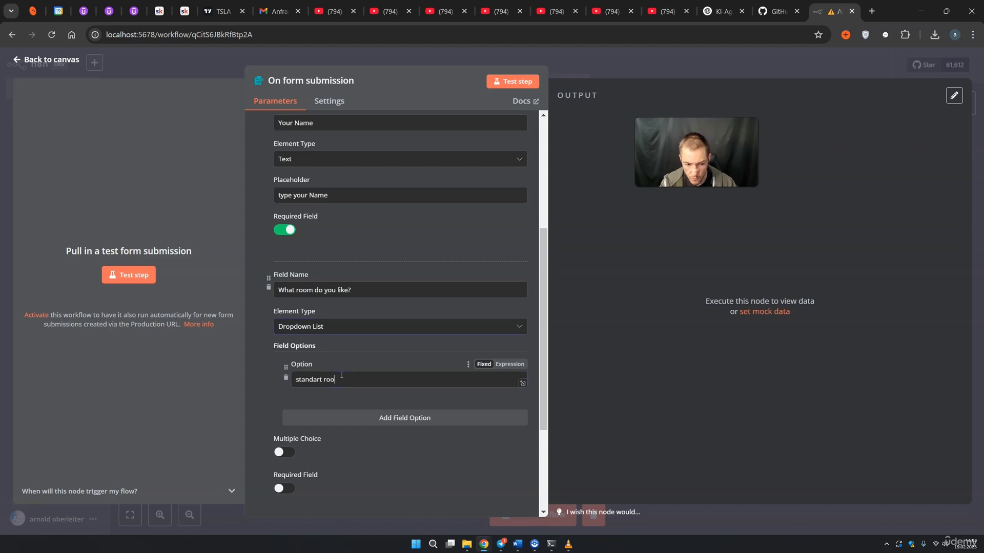
{"action": "left_click", "coordinate": [383, 418]}
{"action": "left_click_drag", "start_coordinate": [333, 380], "coordinate": [285, 385]}
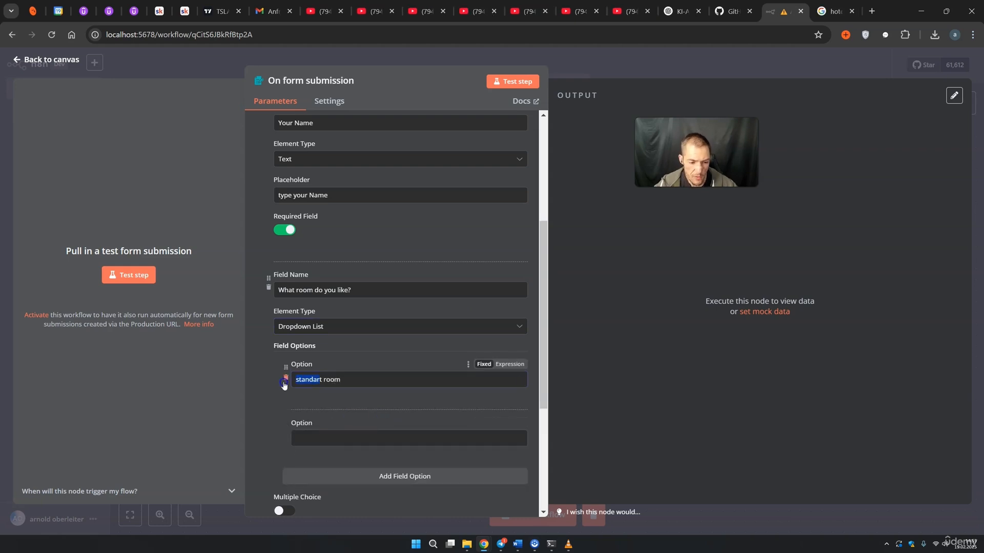
{"action": "type", "text": "single"}
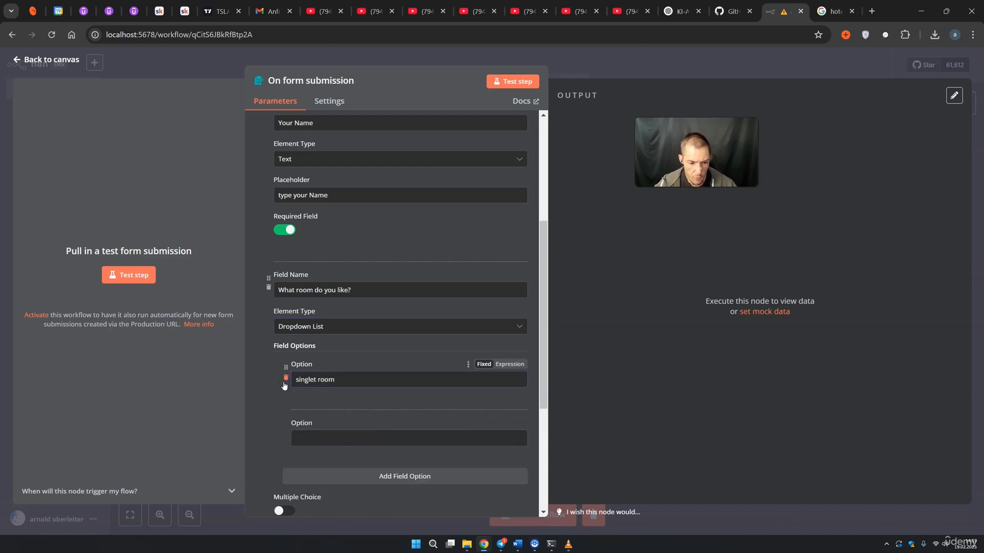
{"action": "left_click", "coordinate": [326, 439]}
{"action": "type", "text": "deluxe room"}
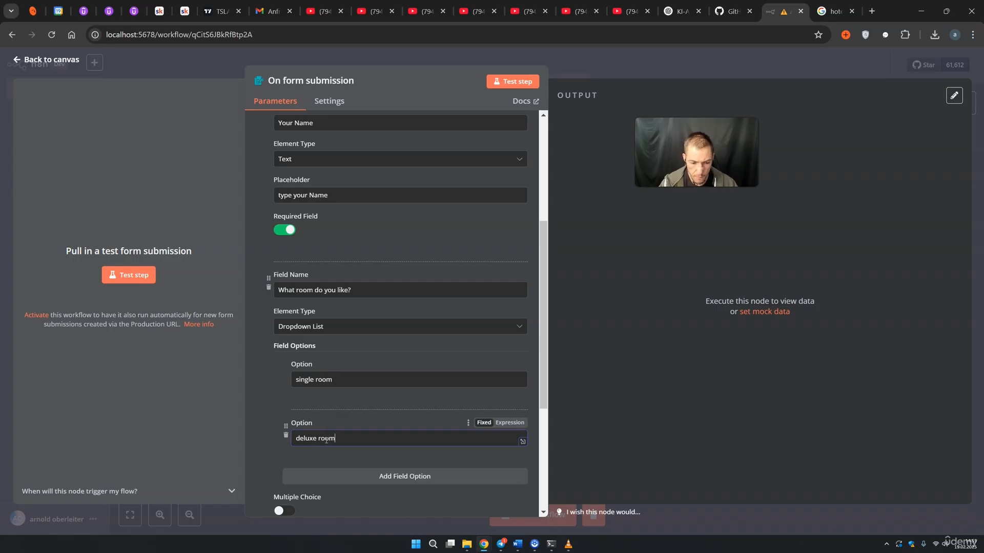
{"action": "left_click", "coordinate": [378, 475]}
{"action": "scroll", "coordinate": [385, 466], "scroll_direction": "down", "scroll_amount": 1}
{"action": "left_click", "coordinate": [310, 441]}
{"action": "type", "text": "suite"}
Allow multiple choice for the room field and make it required
{"action": "scroll", "coordinate": [374, 405], "scroll_direction": "down", "scroll_amount": 3}
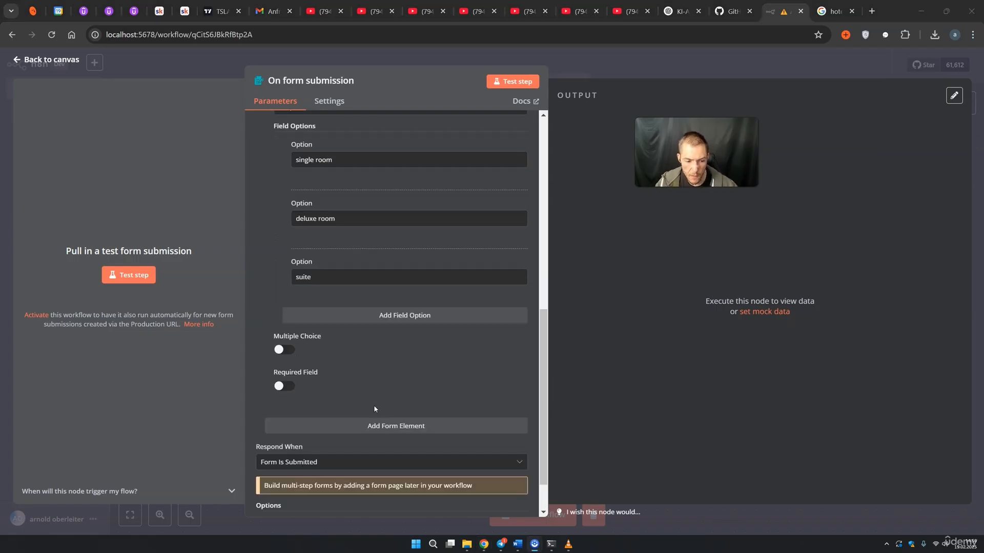
{"action": "left_click", "coordinate": [285, 354]}
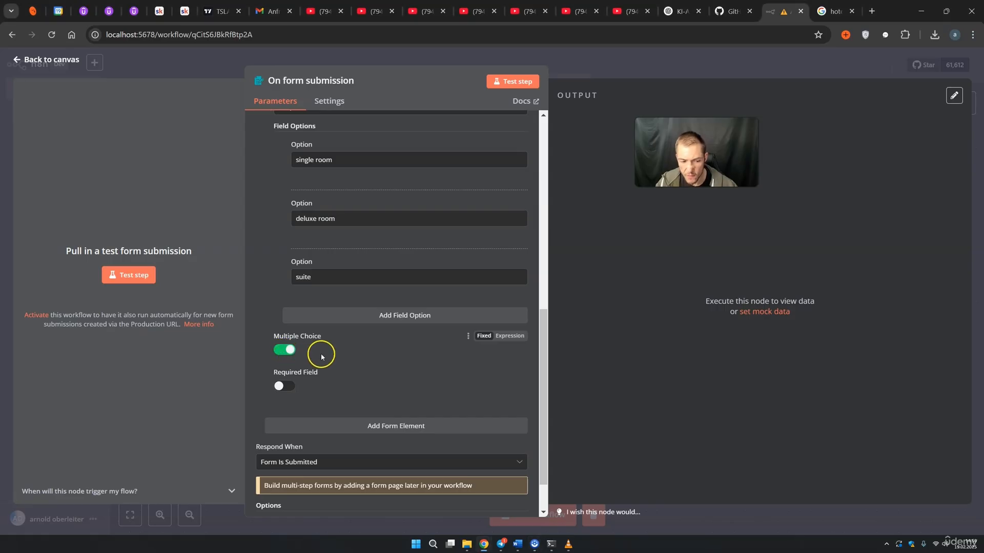
{"action": "left_click", "coordinate": [284, 386]}
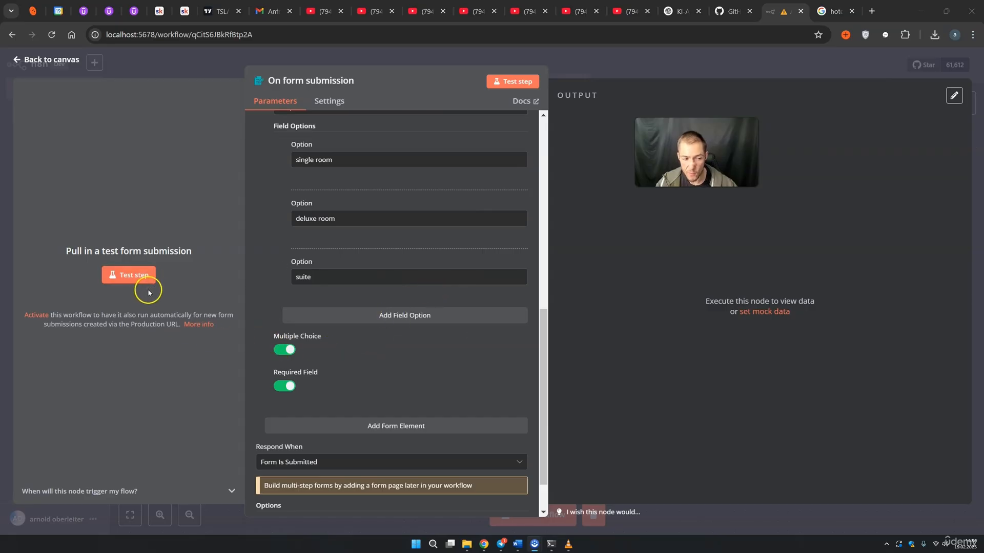
Test the form trigger by submitting the test form with a first name and "single room", and close the form window
{"action": "left_click", "coordinate": [135, 281]}
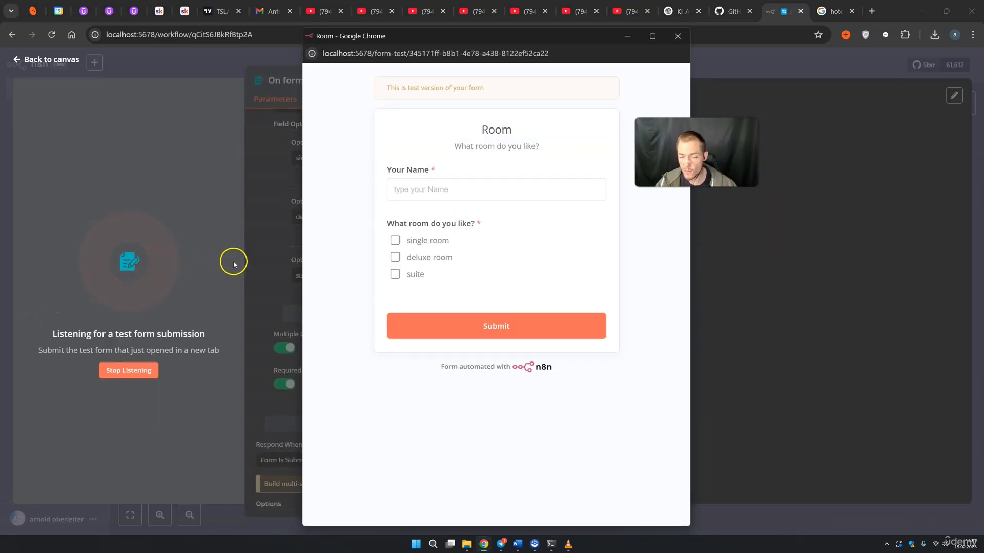
{"action": "left_click_drag", "start_coordinate": [455, 149], "coordinate": [540, 151]}
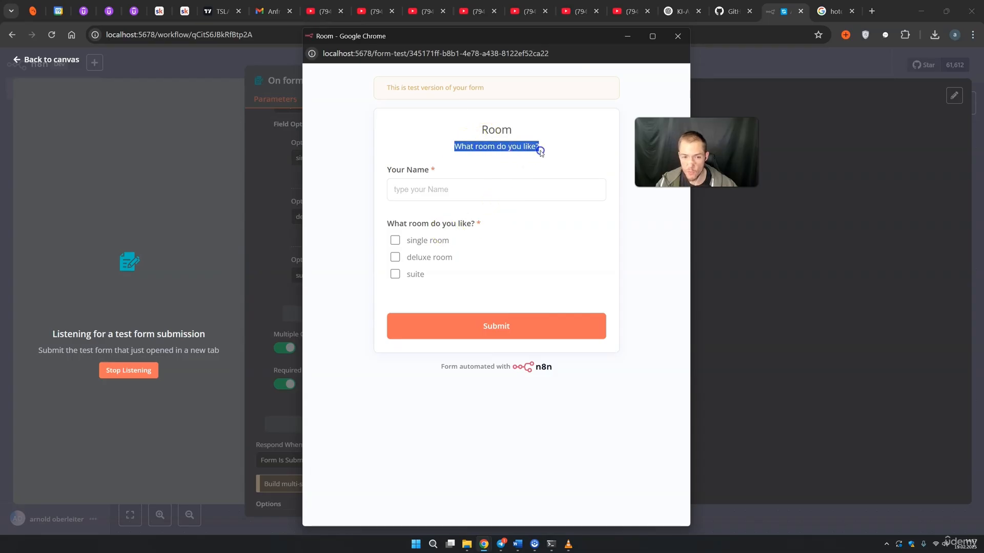
{"action": "left_click", "coordinate": [462, 188]}
{"action": "type", "text": "A"}
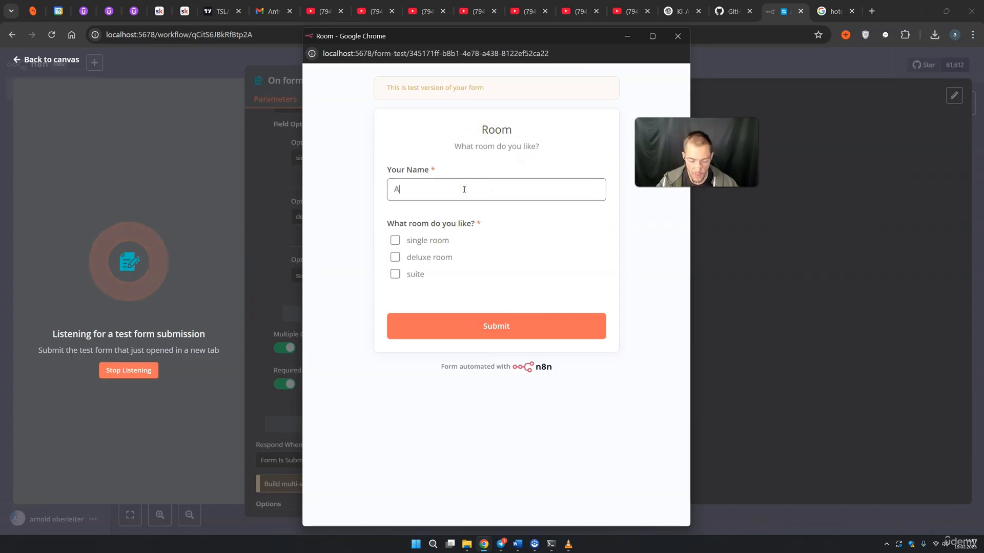
{"action": "type", "text": "rnie"}
{"action": "left_click", "coordinate": [459, 198]}
{"action": "left_click", "coordinate": [395, 243]}
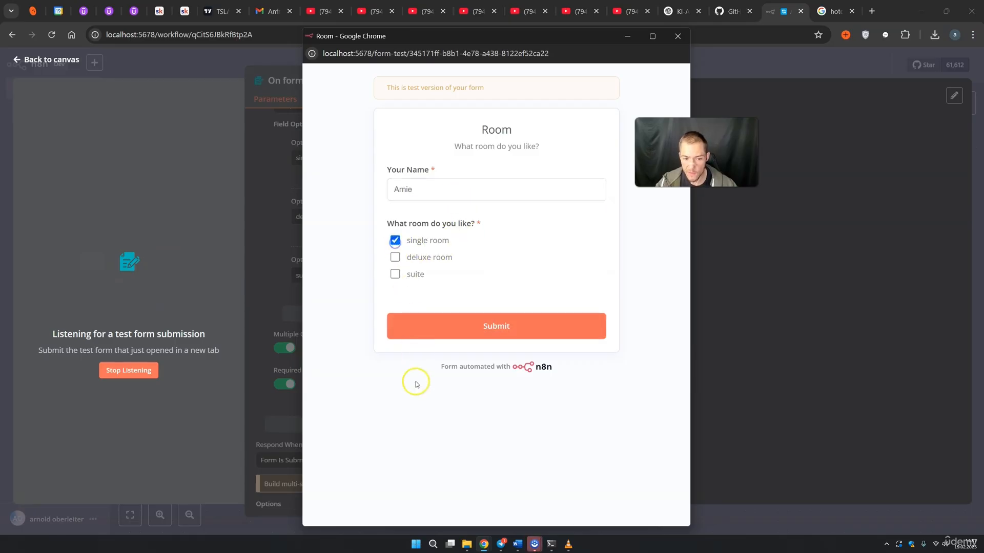
{"action": "left_click", "coordinate": [546, 332]}
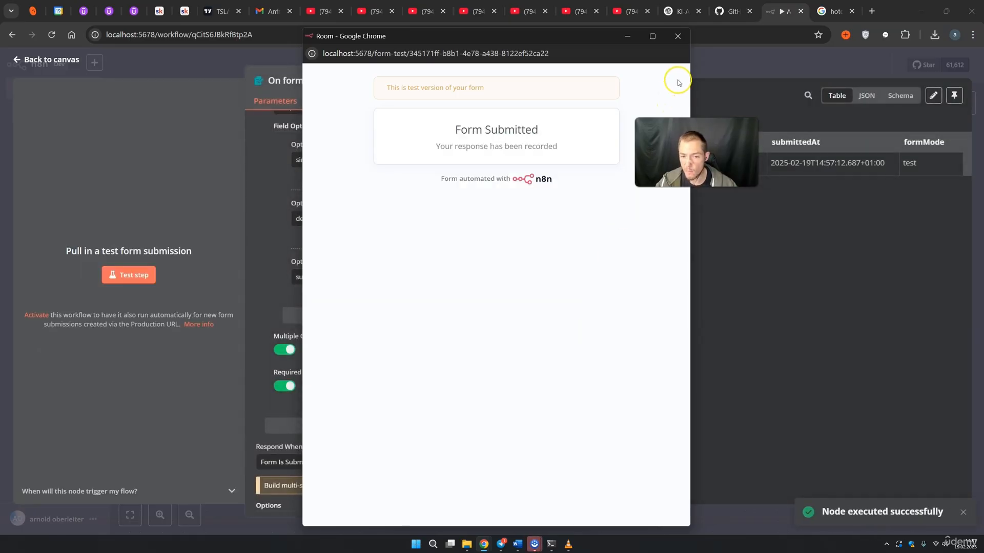
{"action": "left_click", "coordinate": [676, 37]}
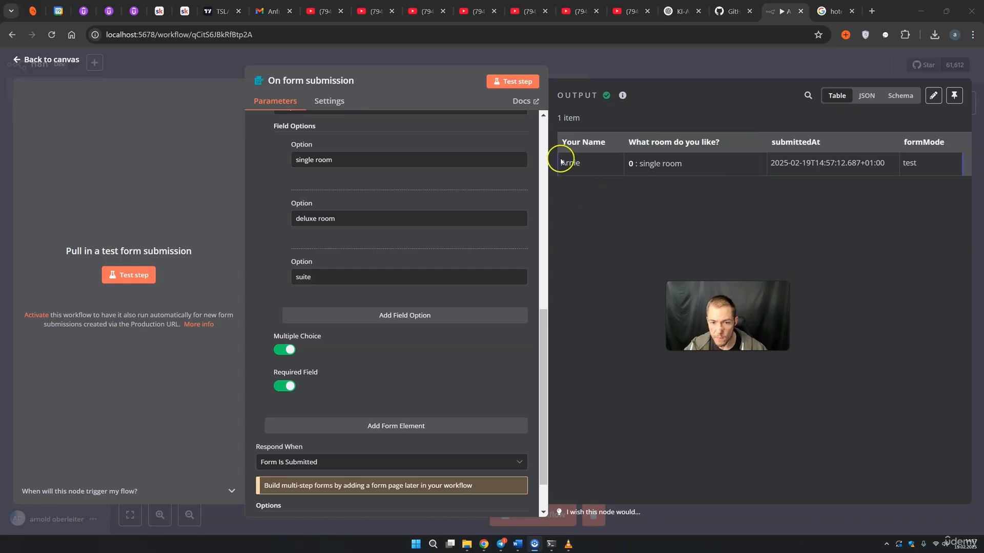
Examine the form submission output in the Table, JSON and Schema views
{"action": "left_click_drag", "start_coordinate": [579, 172], "coordinate": [561, 167]}
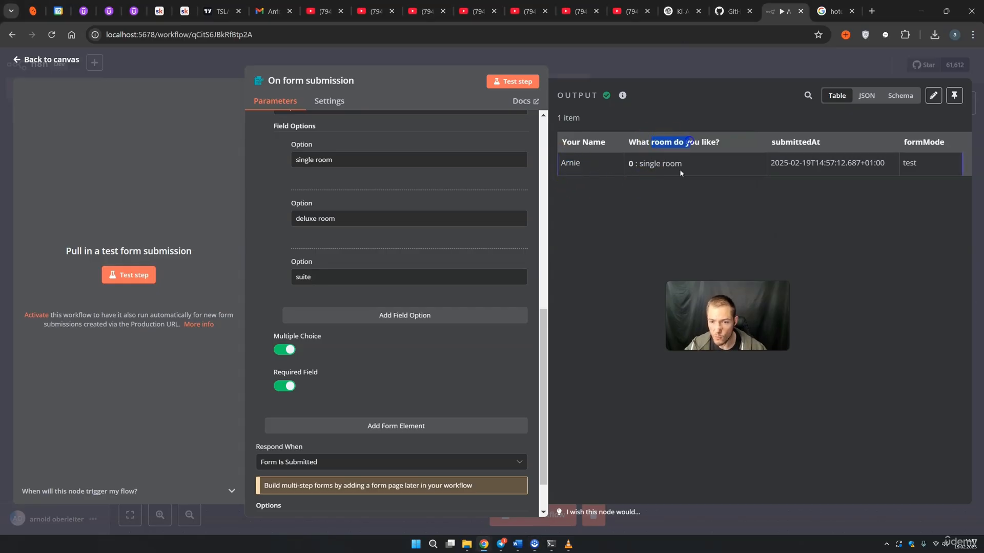
{"action": "left_click_drag", "start_coordinate": [649, 164], "coordinate": [682, 165]}
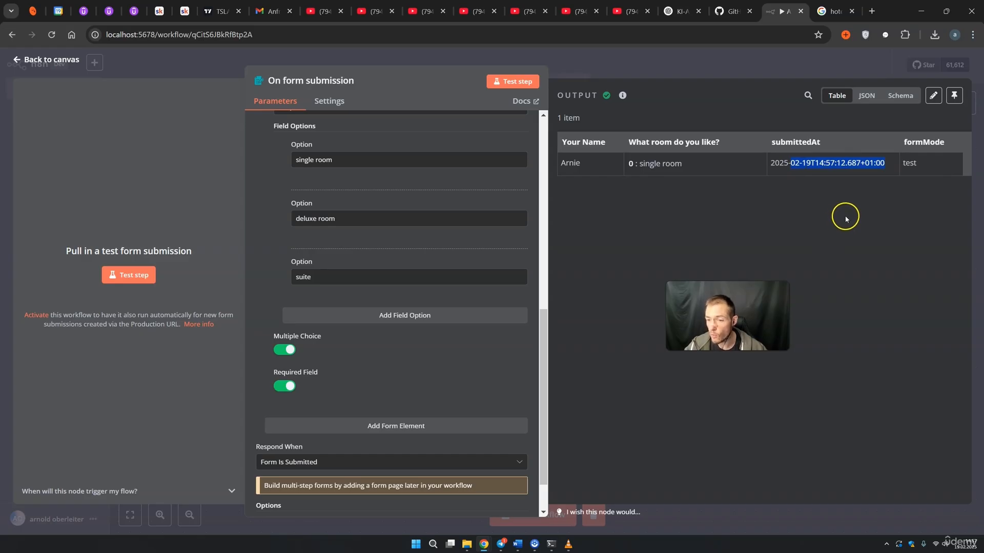
{"action": "left_click", "coordinate": [828, 164]}
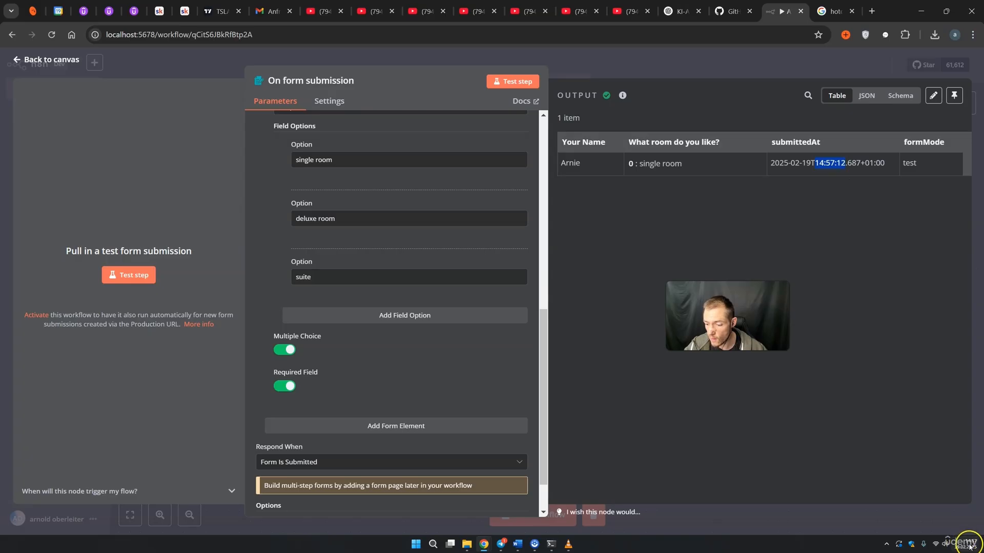
{"action": "left_click", "coordinate": [865, 99]}
{"action": "left_click_drag", "start_coordinate": [709, 240], "coordinate": [557, 140]}
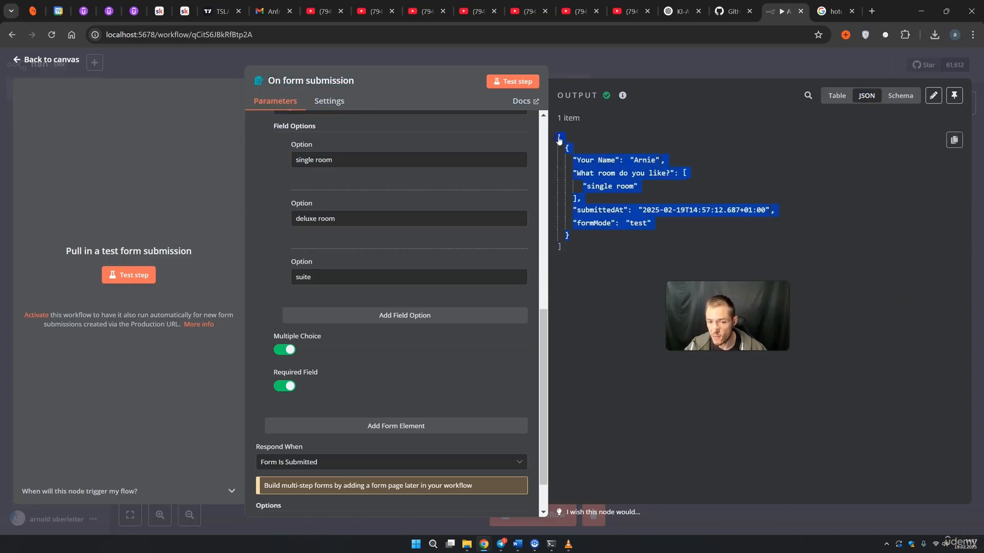
{"action": "left_click", "coordinate": [900, 95]}
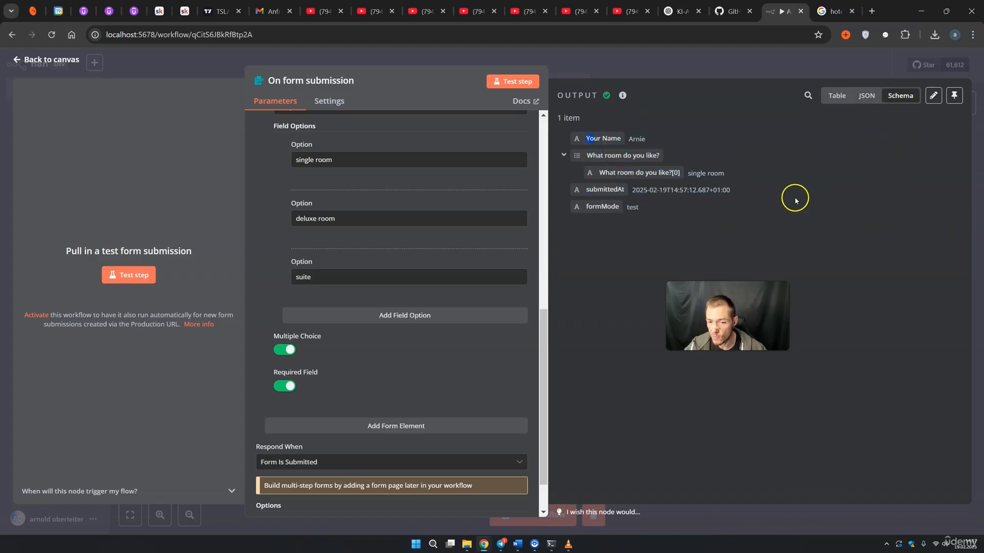
Close the form trigger's details and check the workflow's past executions, returning to the editor
{"action": "left_click", "coordinate": [661, 72]}
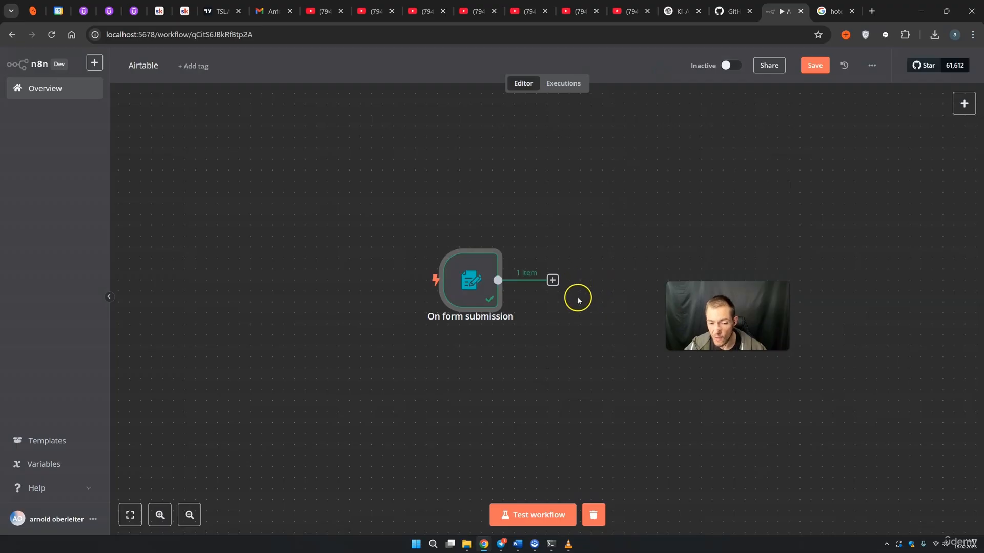
{"action": "left_click", "coordinate": [564, 87]}
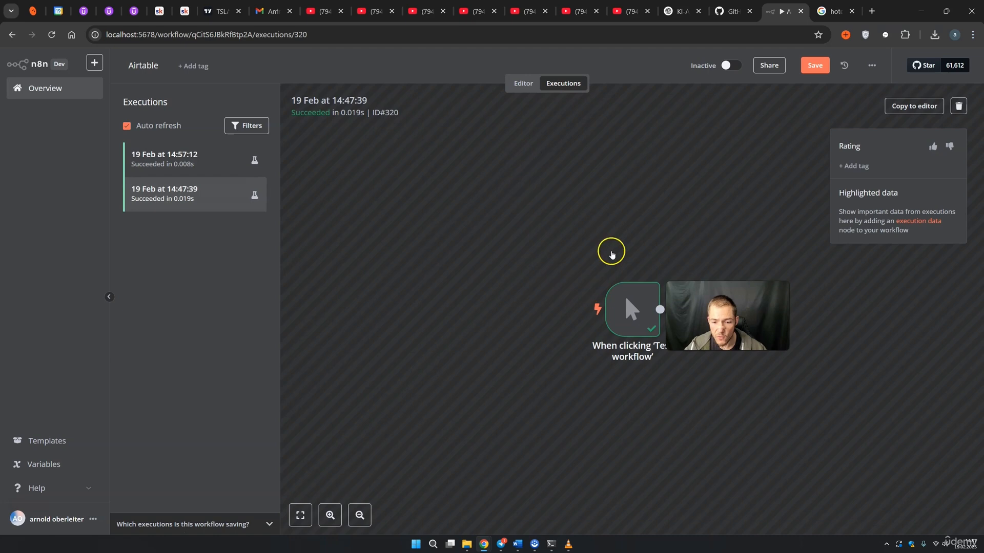
{"action": "left_click", "coordinate": [522, 83]}
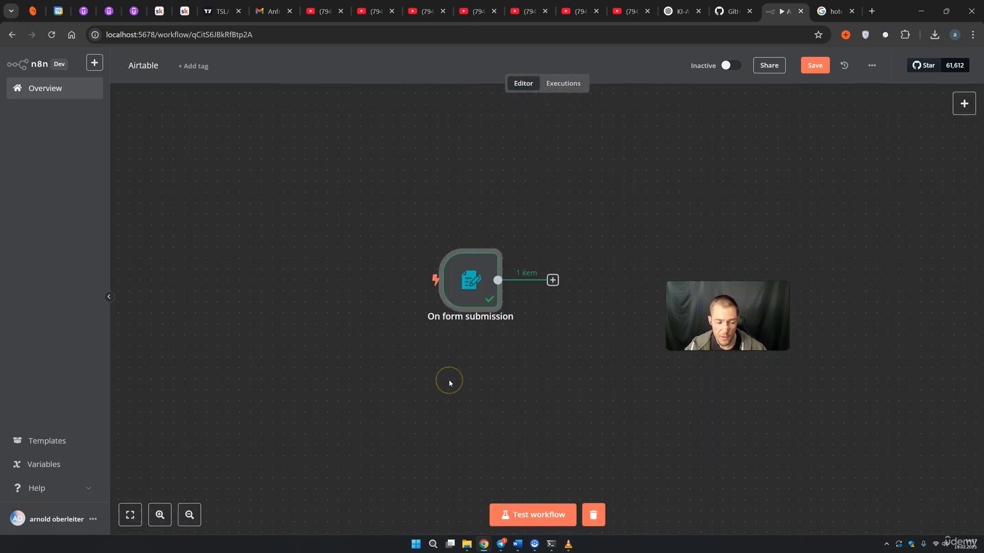
{"action": "left_click_drag", "start_coordinate": [608, 421], "coordinate": [377, 246]}
{"action": "left_click", "coordinate": [620, 427]}
{"action": "left_click_drag", "start_coordinate": [508, 352], "coordinate": [322, 211]}
{"action": "left_click", "coordinate": [561, 363]}
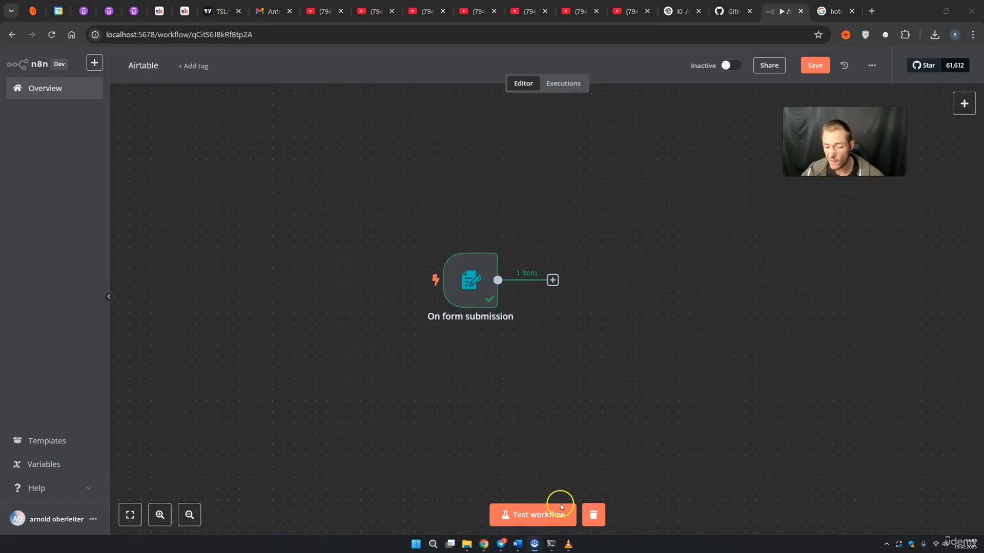
Test the whole workflow by submitting the form with the name "asds" and "single room", and close the form window
{"action": "left_click", "coordinate": [549, 526]}
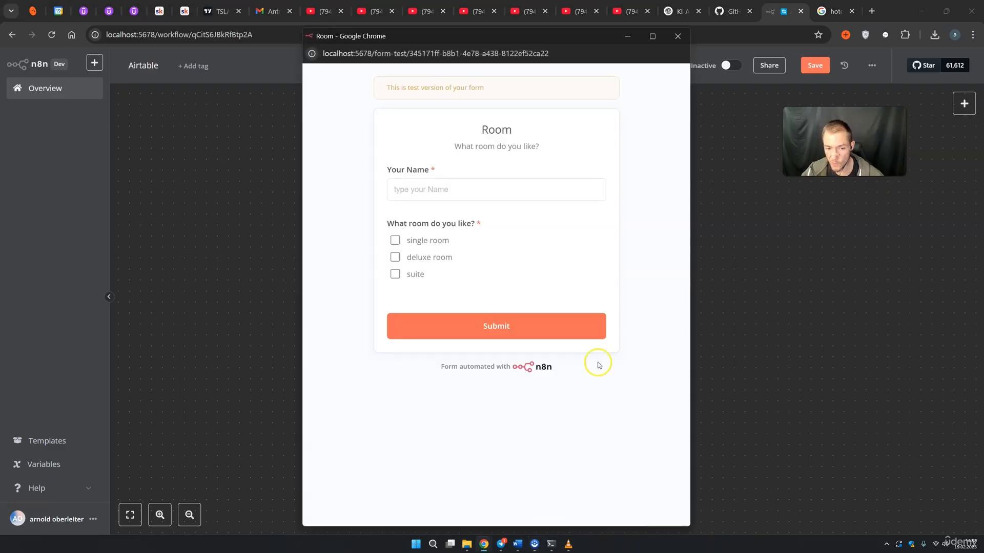
{"action": "left_click", "coordinate": [464, 193]}
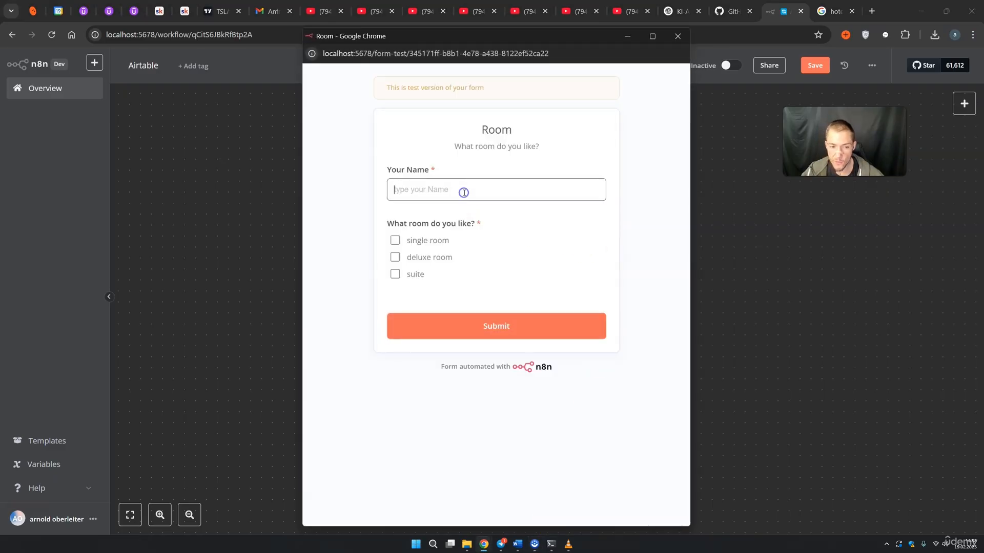
{"action": "type", "text": "arnold"}
{"action": "left_click", "coordinate": [449, 241]}
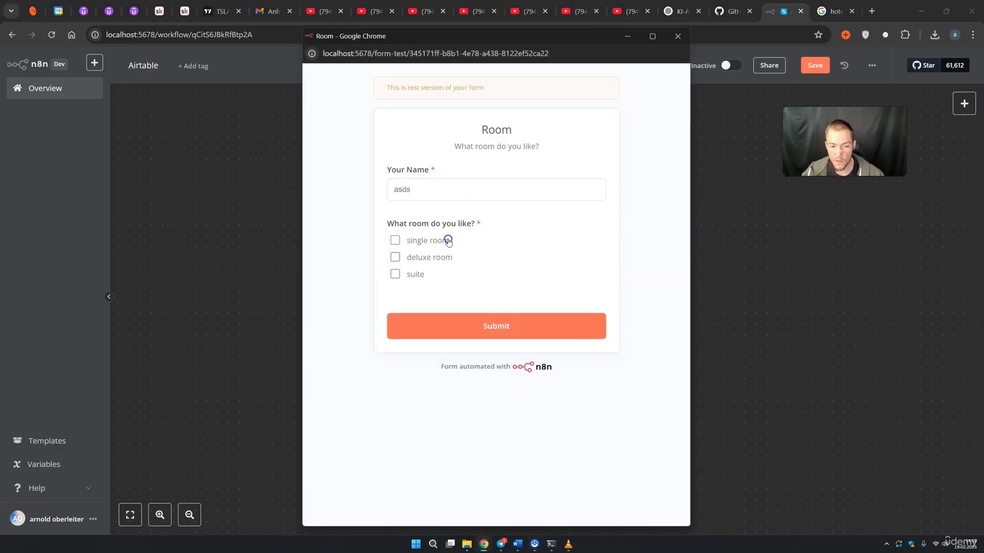
{"action": "left_click", "coordinate": [487, 328]}
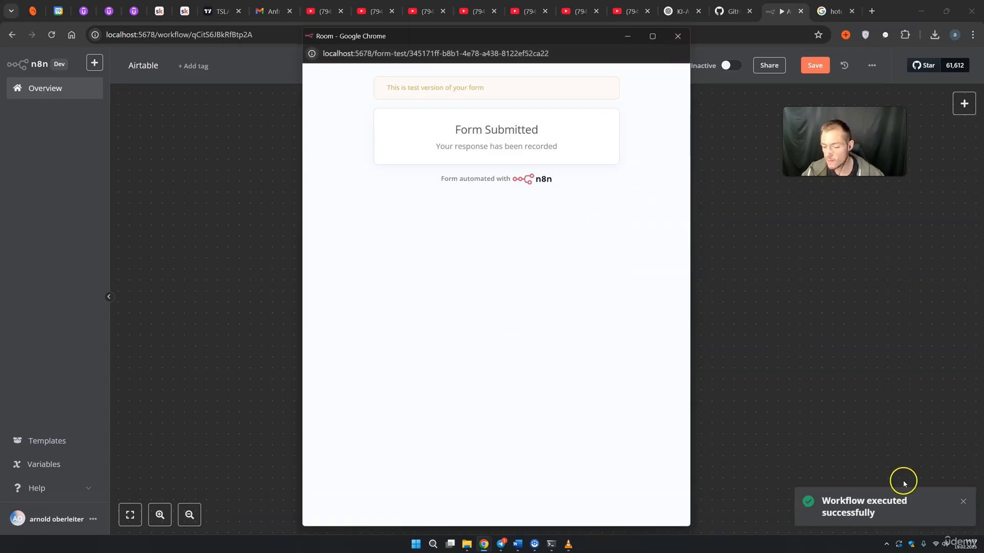
{"action": "left_click", "coordinate": [678, 37]}
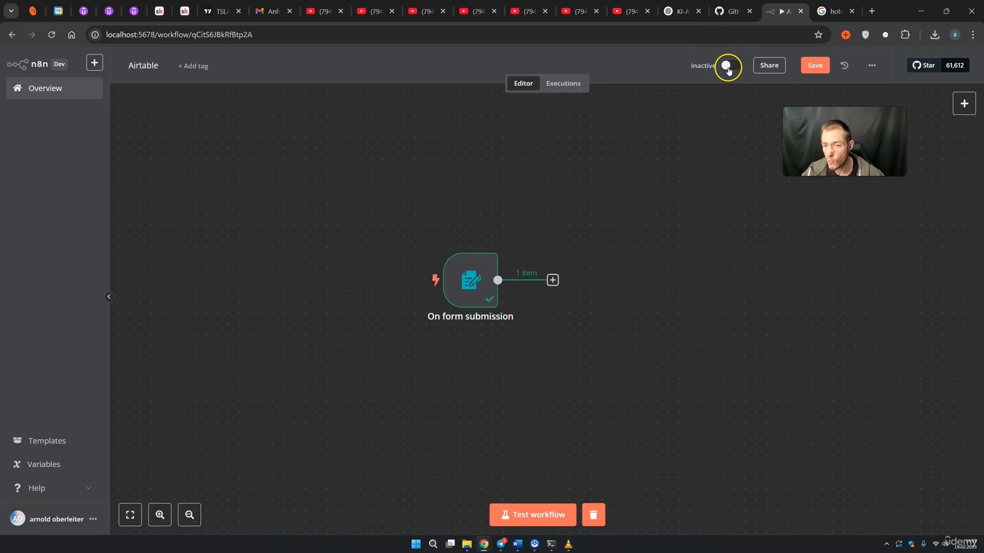
Activate the workflow and copy the Production URL from the form trigger's settings
{"action": "left_click", "coordinate": [727, 66]}
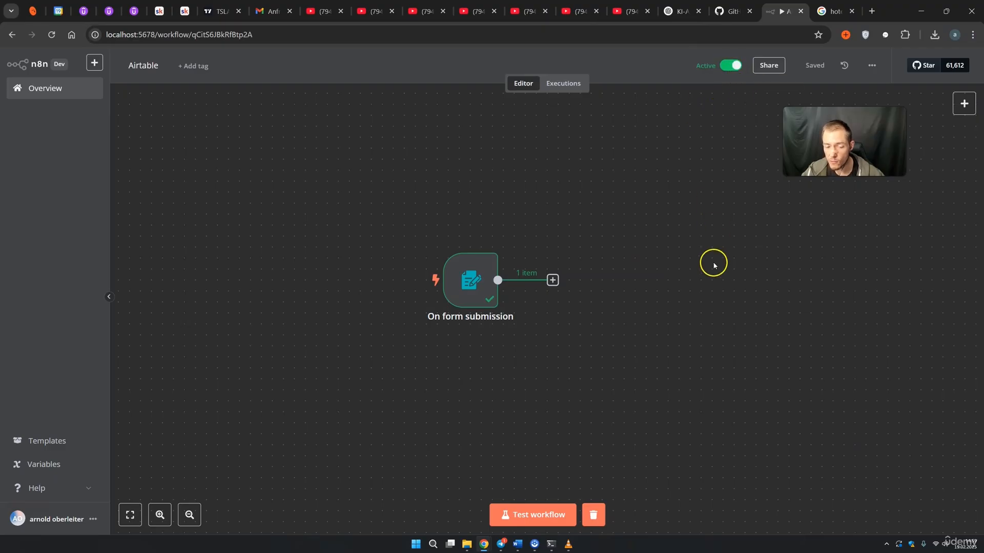
{"action": "left_click", "coordinate": [480, 292]}
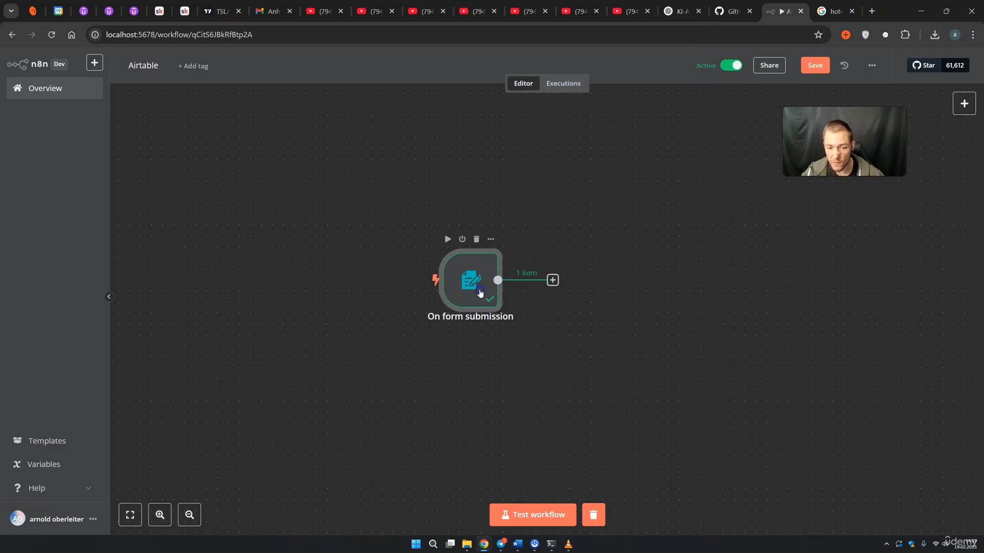
{"action": "double_click", "coordinate": [480, 292]}
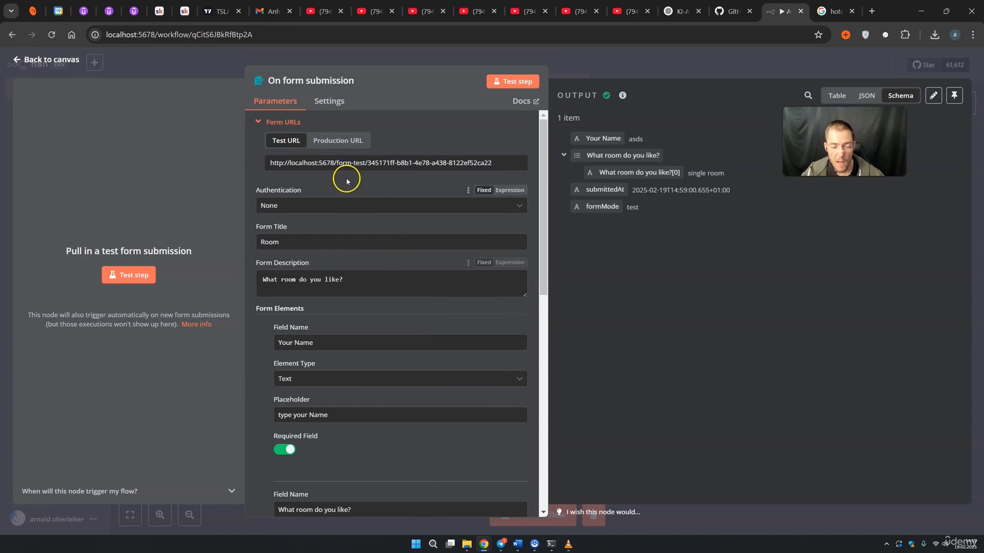
{"action": "left_click", "coordinate": [340, 143]}
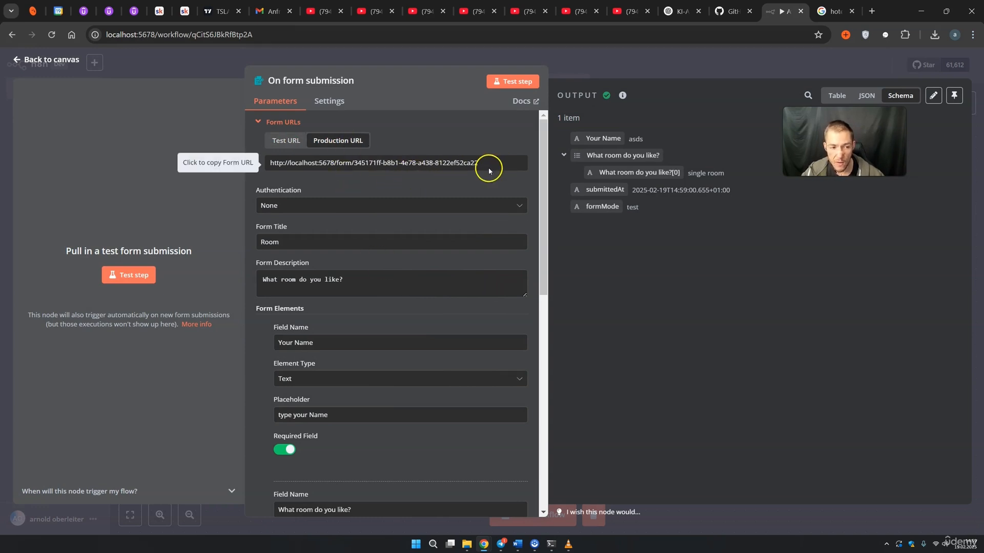
{"action": "left_click_drag", "start_coordinate": [495, 168], "coordinate": [264, 167]}
{"action": "key", "text": "ctrl+c"}
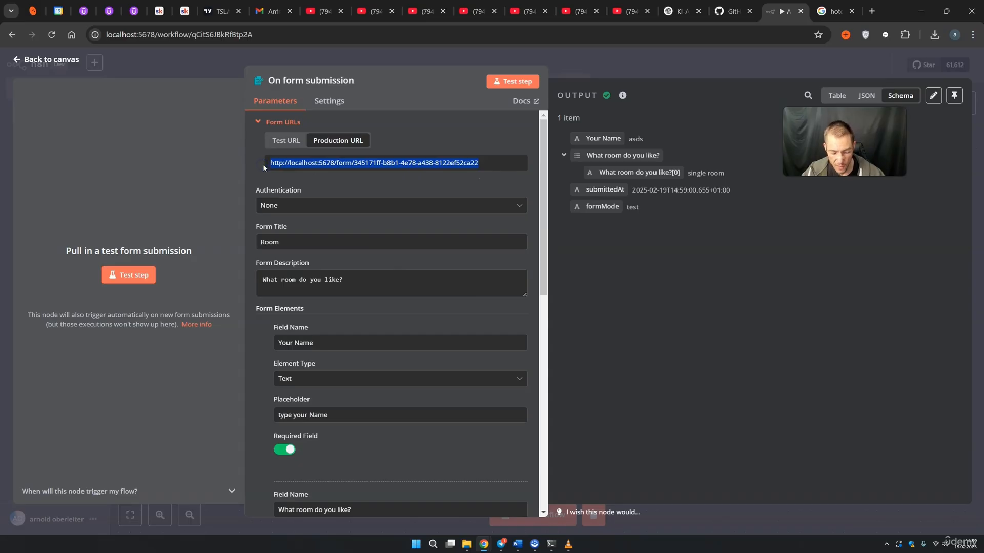
Open the copied production form URL in a new browser tab and submit the form with a first name and "suite"
{"action": "left_click", "coordinate": [871, 11]}
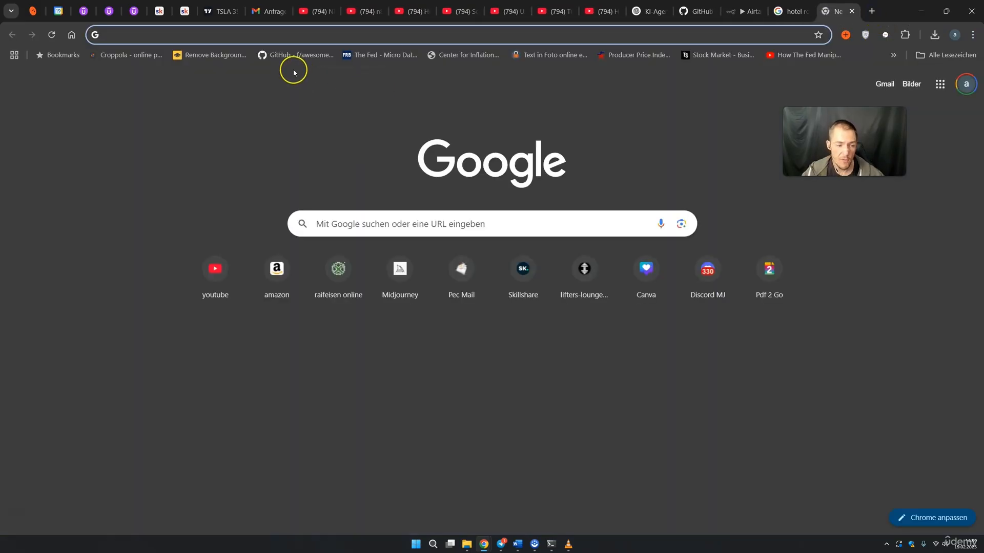
{"action": "key", "text": "ctrl+v"}
{"action": "key", "text": "Return"}
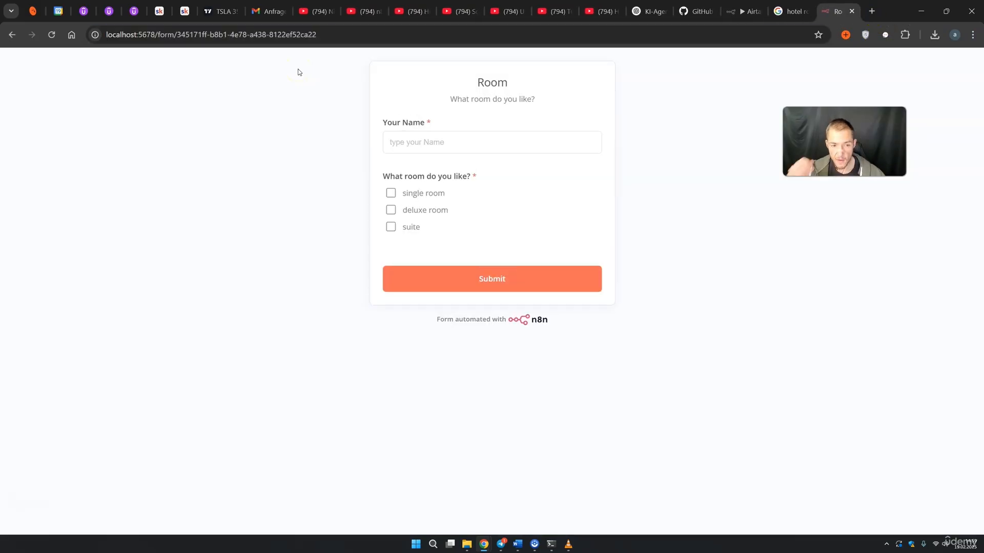
{"action": "left_click", "coordinate": [430, 147]}
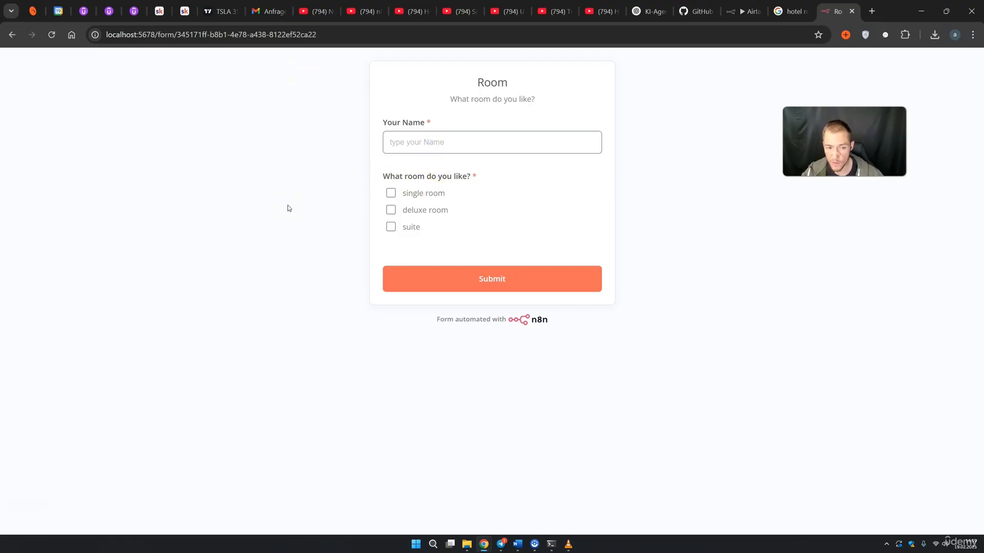
{"action": "type", "text": "Peter"}
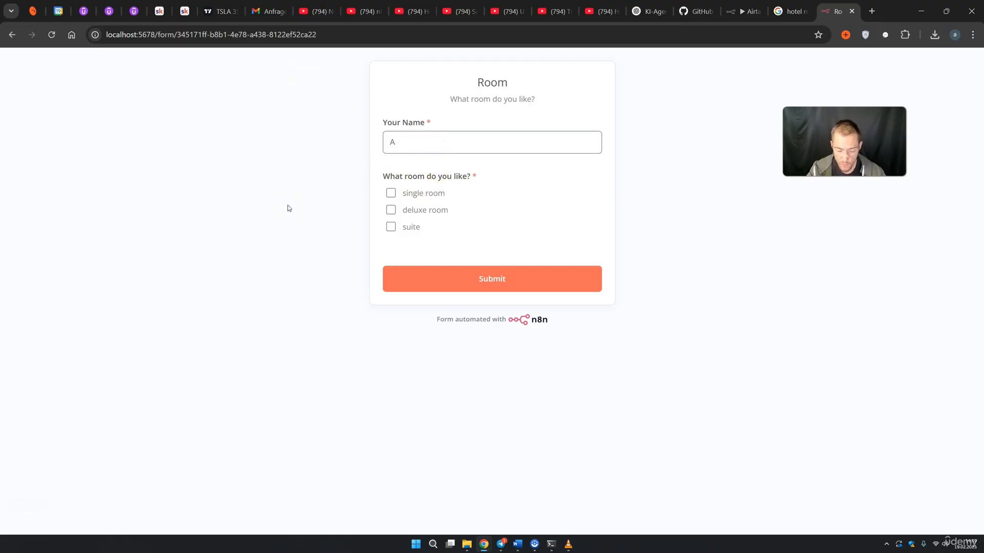
{"action": "left_click", "coordinate": [374, 259]}
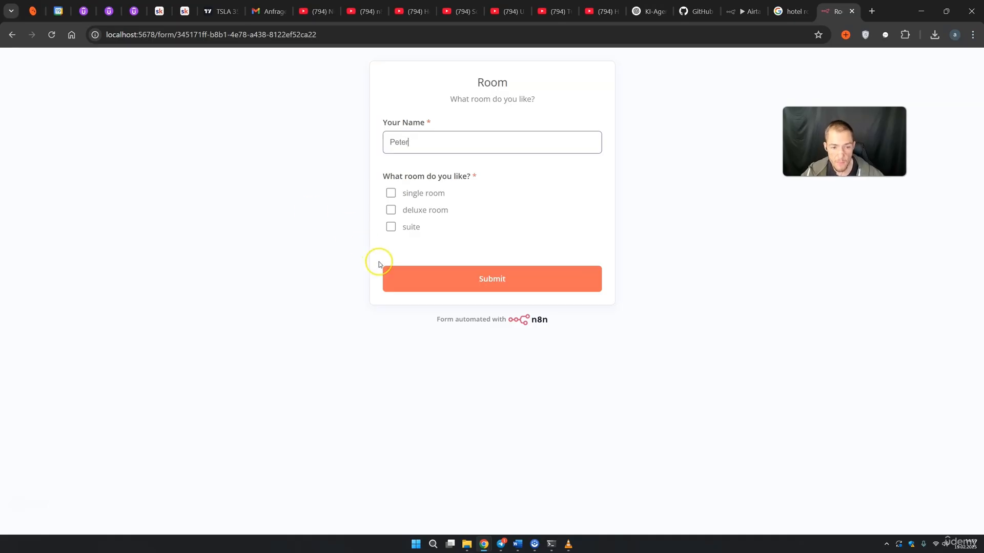
{"action": "left_click", "coordinate": [391, 231]}
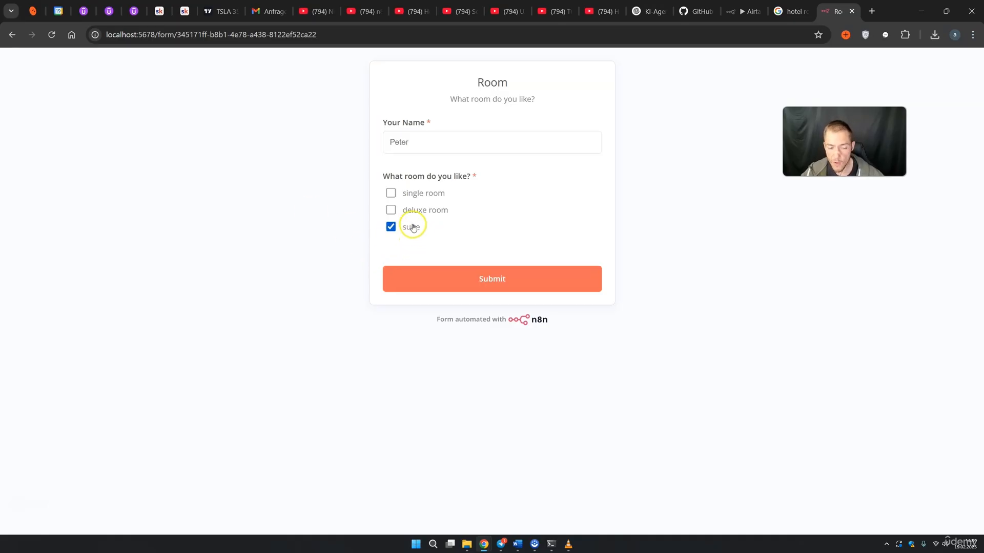
{"action": "left_click", "coordinate": [518, 282]}
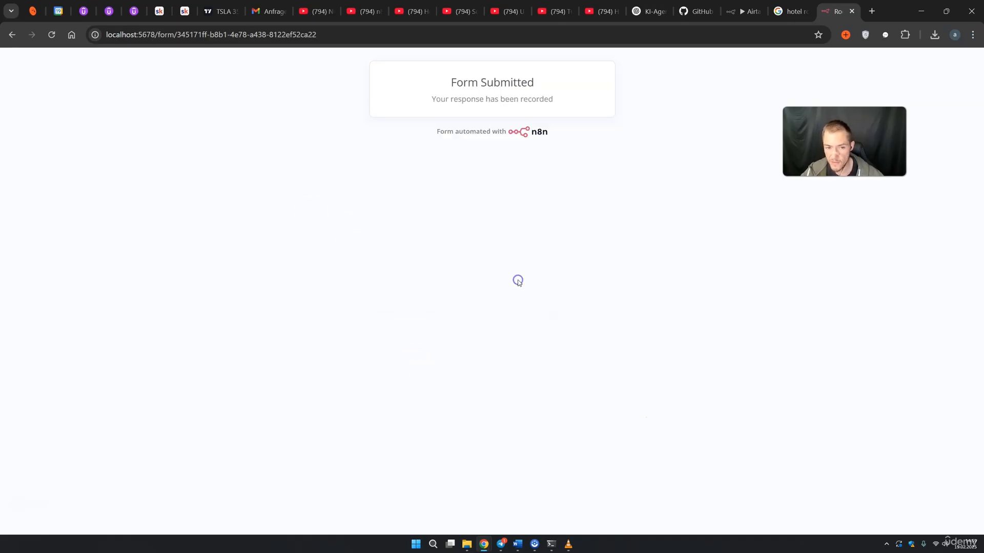
{"action": "left_click_drag", "start_coordinate": [434, 100], "coordinate": [521, 108]}
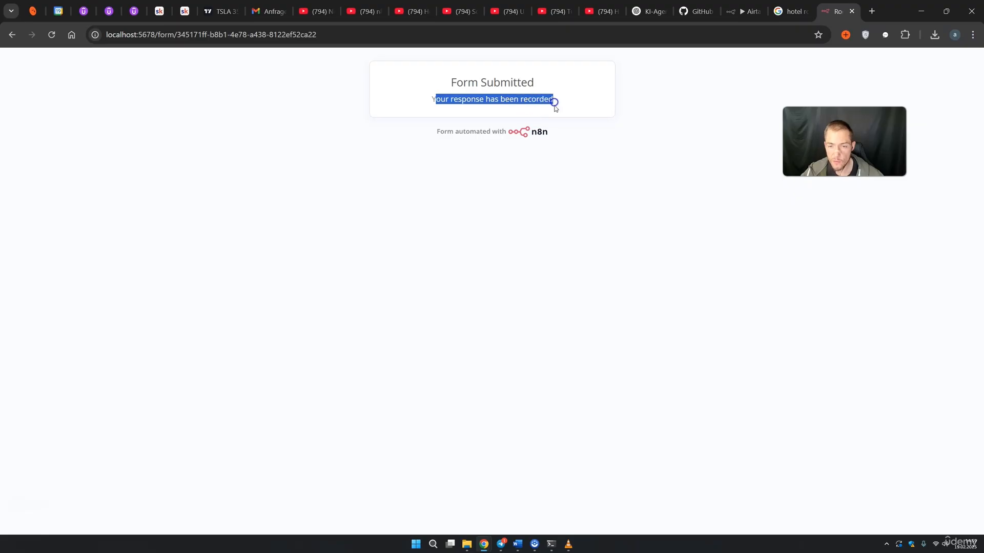
Back in the workflow, inspect the form trigger's output in the latest execution, and return to the editor
{"action": "left_click", "coordinate": [738, 13]}
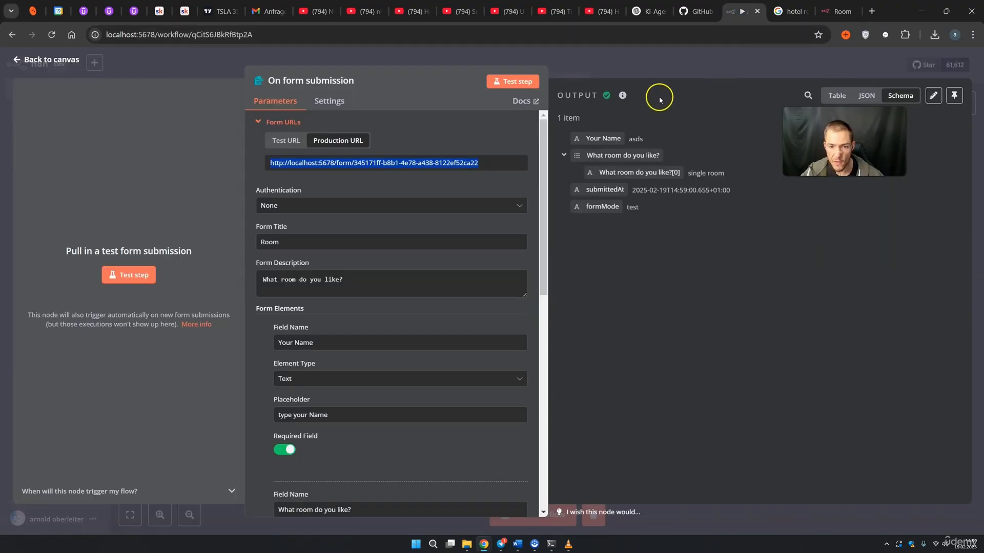
{"action": "left_click", "coordinate": [672, 69]}
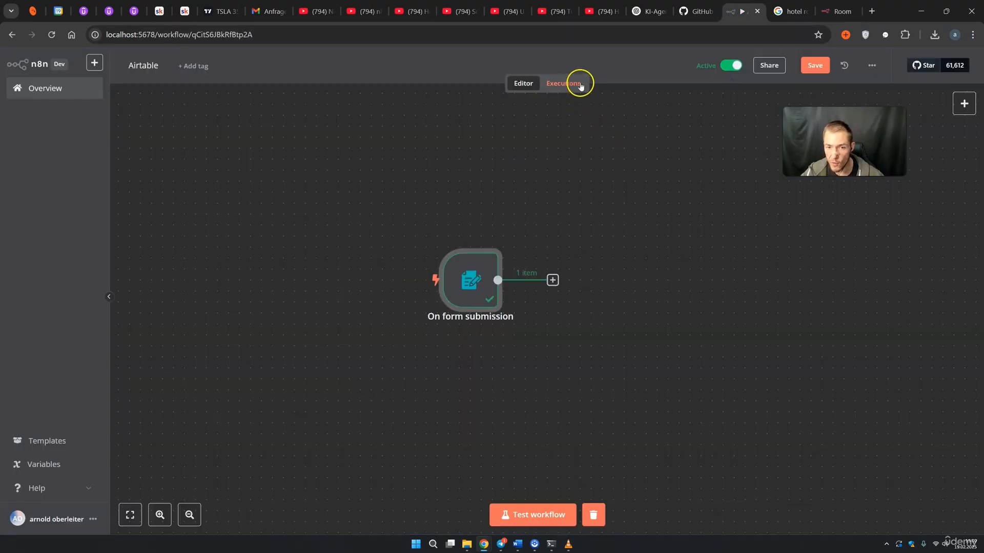
{"action": "left_click", "coordinate": [580, 85]}
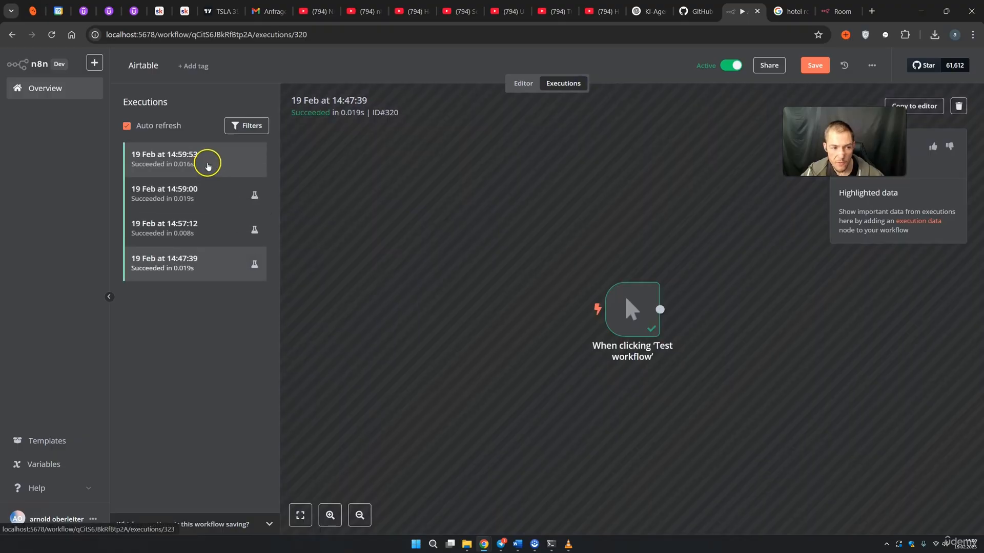
{"action": "left_click", "coordinate": [207, 165]}
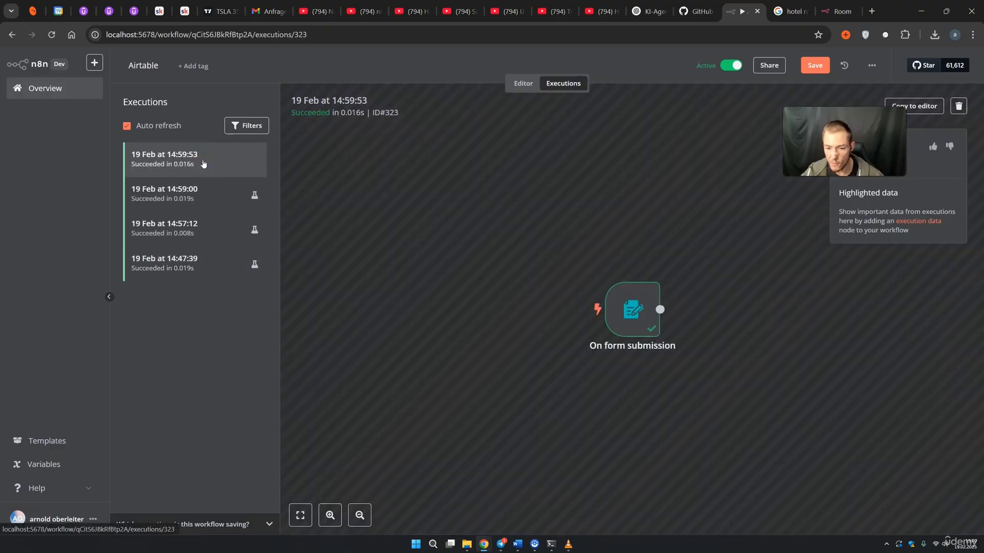
{"action": "double_click", "coordinate": [631, 309]}
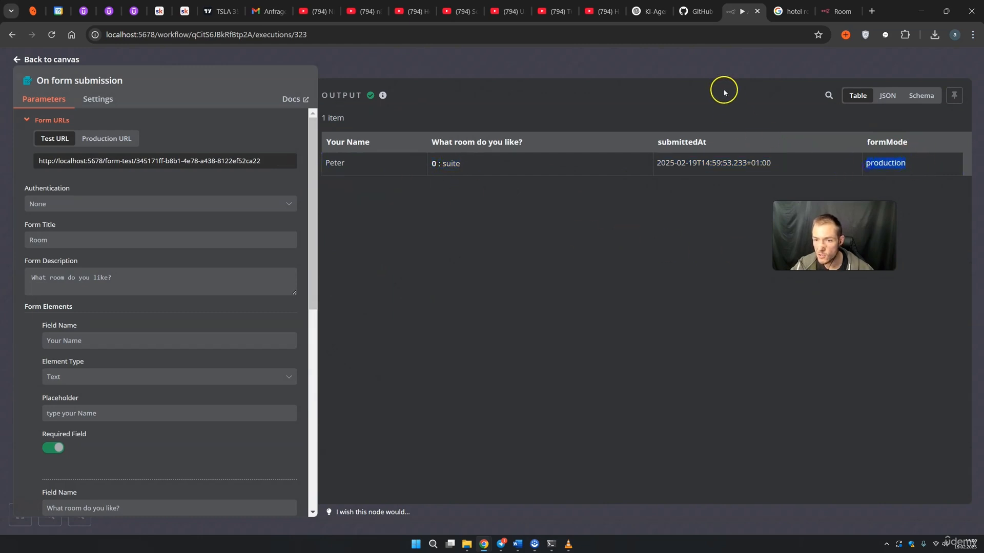
{"action": "left_click", "coordinate": [726, 73]}
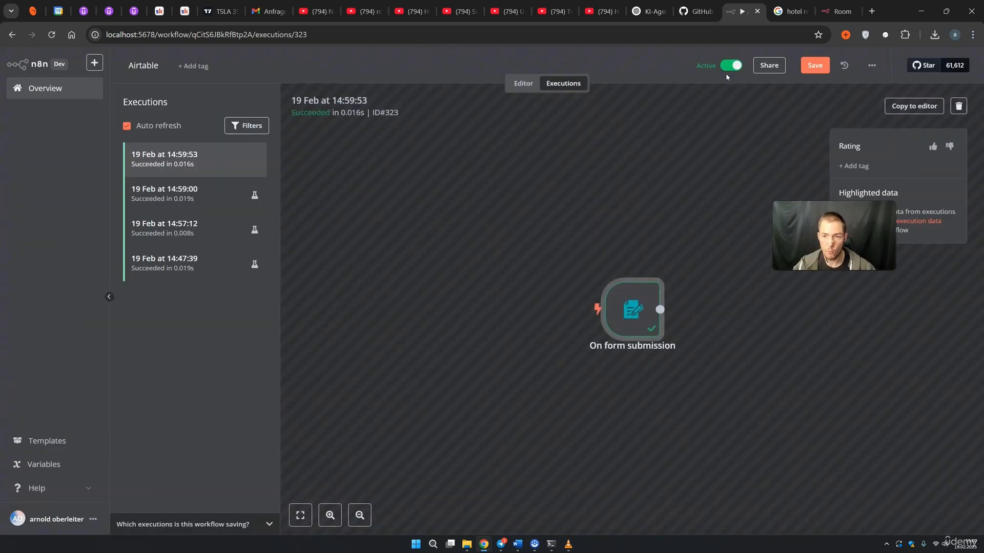
{"action": "left_click", "coordinate": [524, 84]}
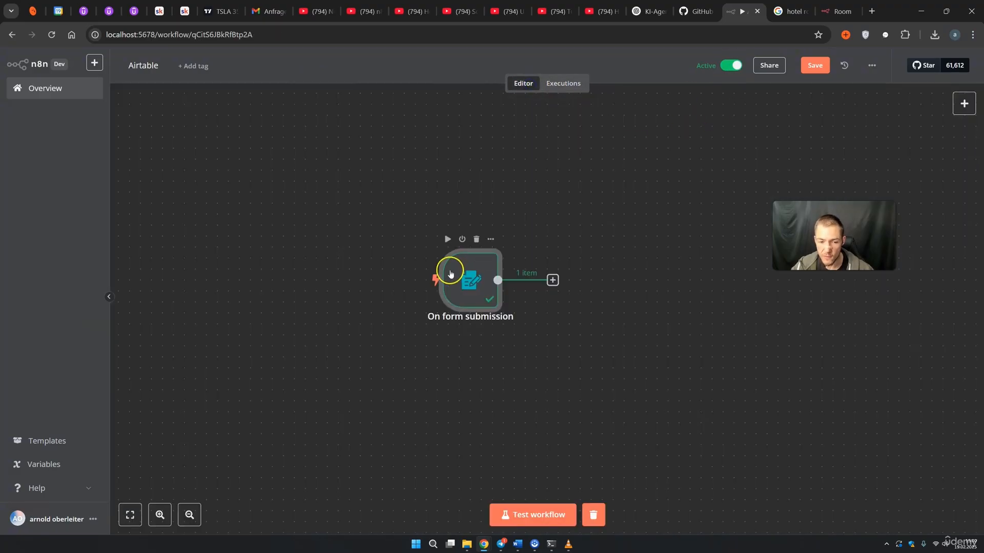
Review the Production URL in the form trigger's settings and return to the canvas
{"action": "double_click", "coordinate": [450, 274]}
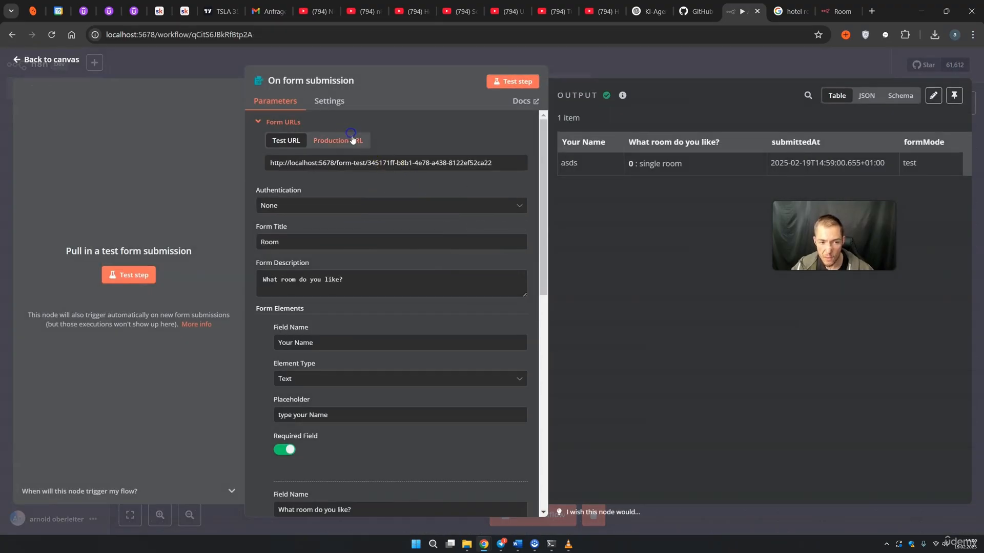
{"action": "left_click", "coordinate": [352, 140]}
{"action": "left_click", "coordinate": [302, 159]}
{"action": "left_click_drag", "start_coordinate": [277, 162], "coordinate": [344, 179]}
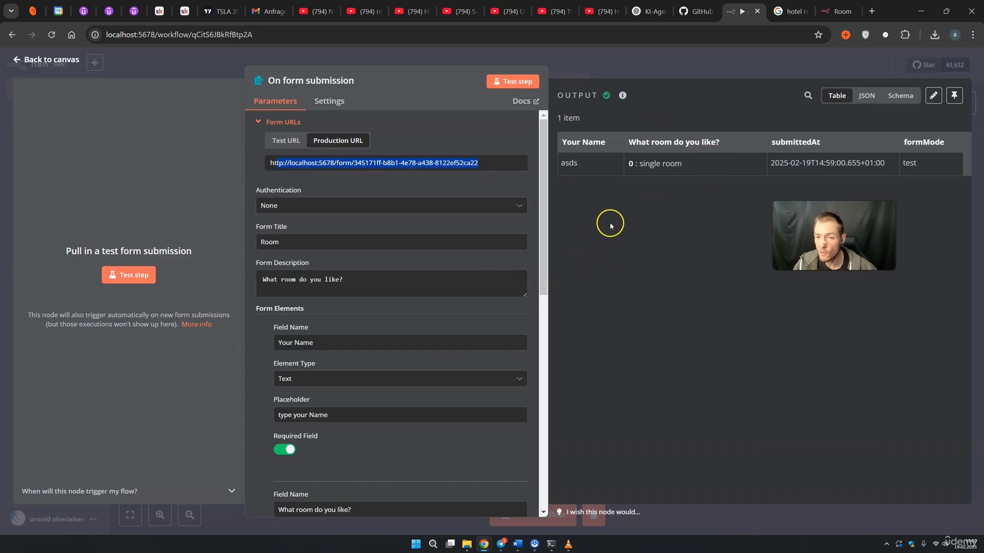
{"action": "left_click", "coordinate": [655, 74]}
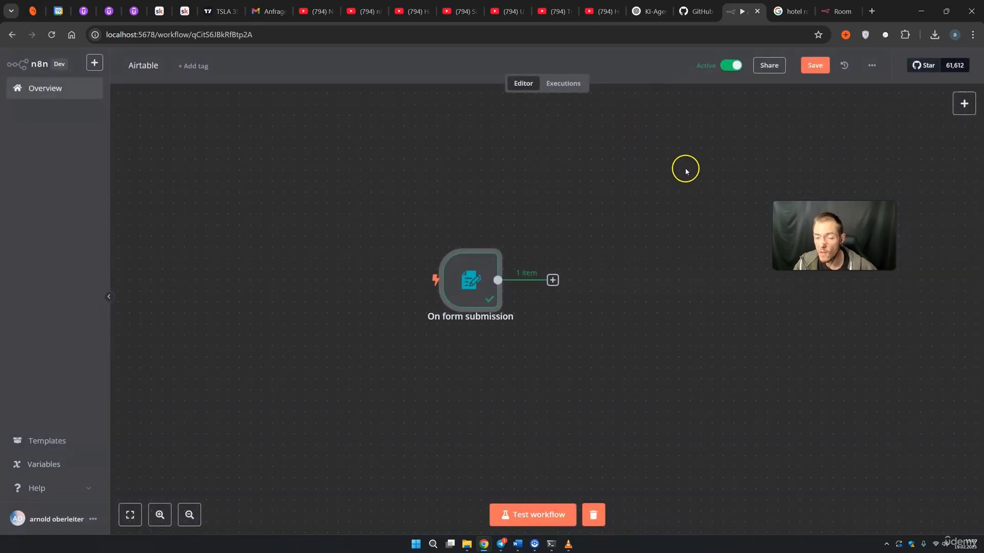
Deactivate the workflow, check the form trigger's details and return to the canvas
{"action": "left_click", "coordinate": [733, 66]}
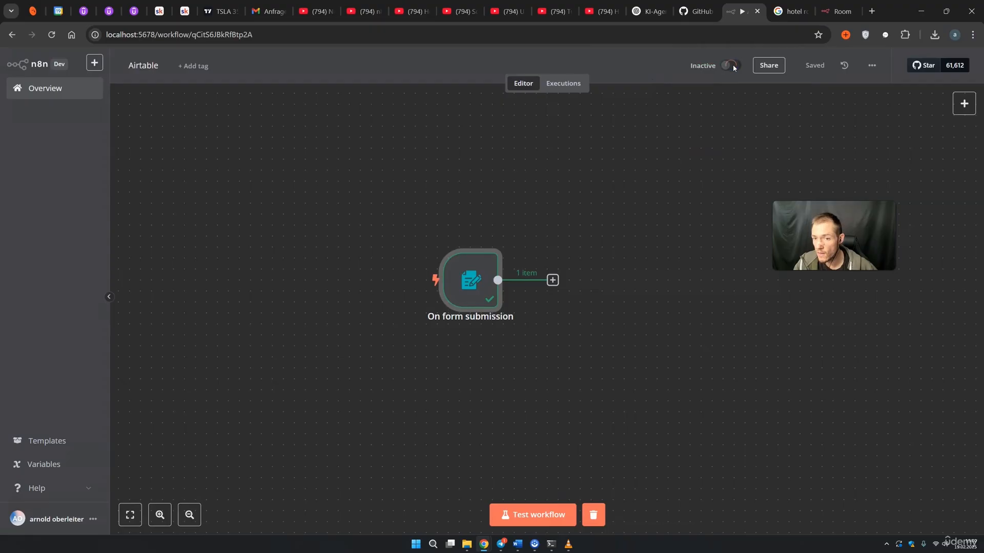
{"action": "left_click_drag", "start_coordinate": [717, 379], "coordinate": [614, 393]}
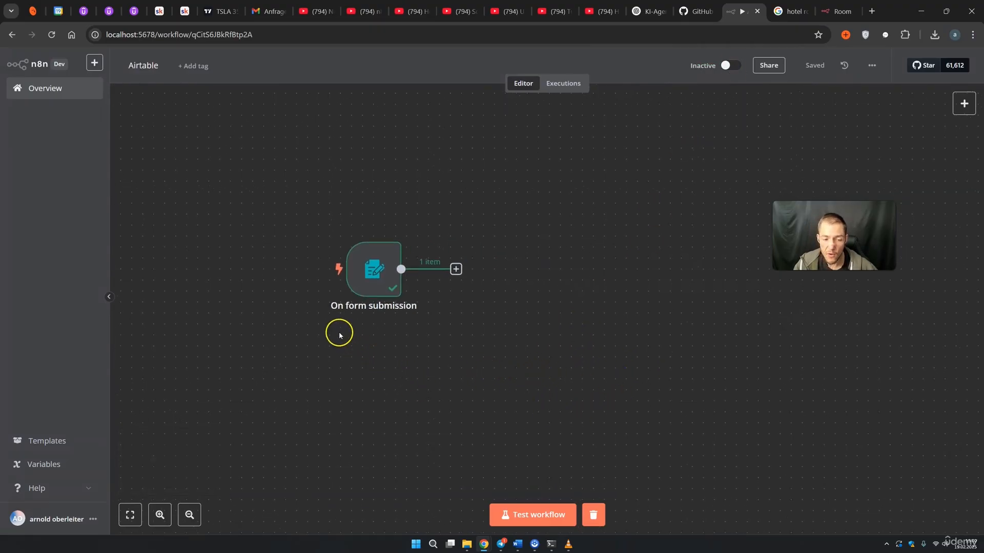
{"action": "double_click", "coordinate": [374, 267]}
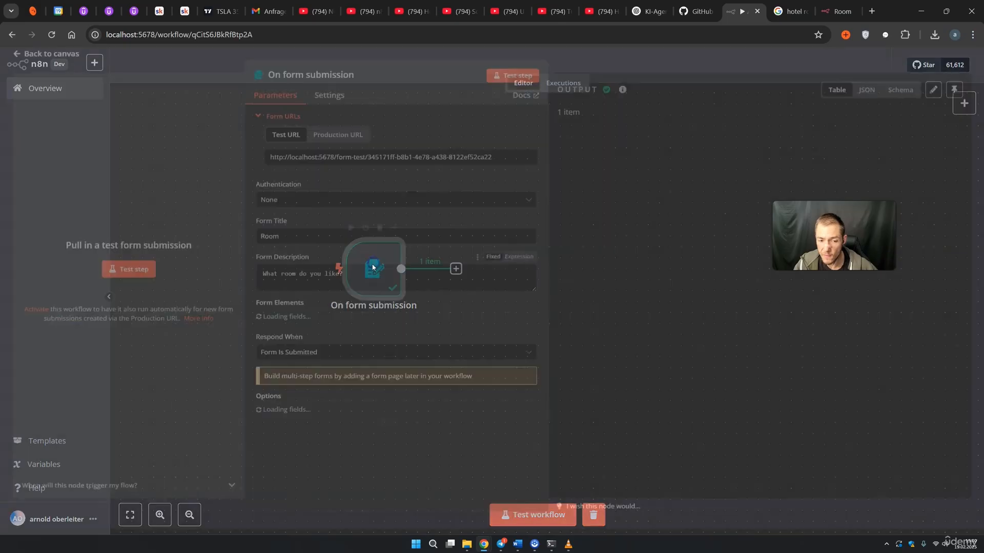
{"action": "left_click", "coordinate": [730, 75]}
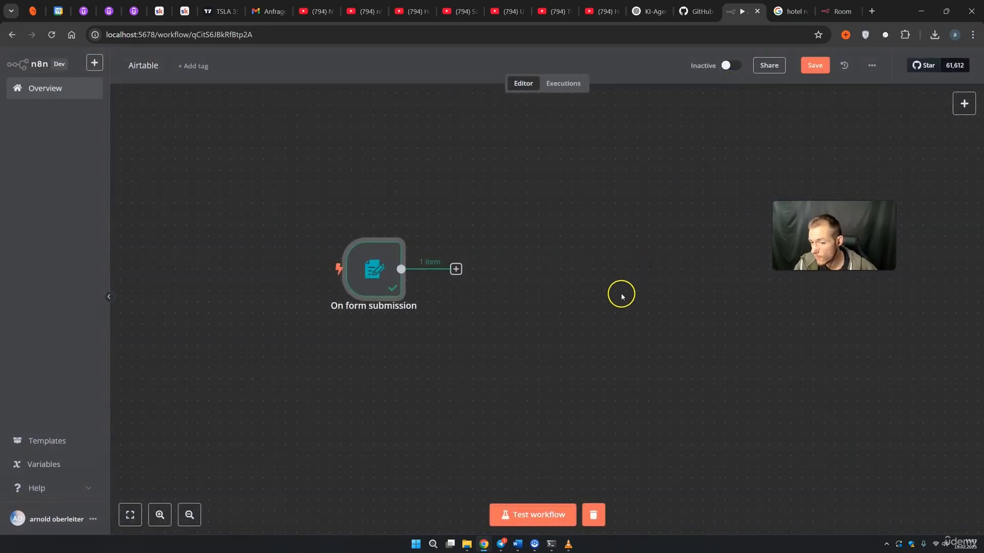
Add an Airtable node with the "Create a record" action after the form trigger, searching the nodes for "ai"
{"action": "left_click", "coordinate": [444, 281]}
{"action": "left_click", "coordinate": [456, 269]}
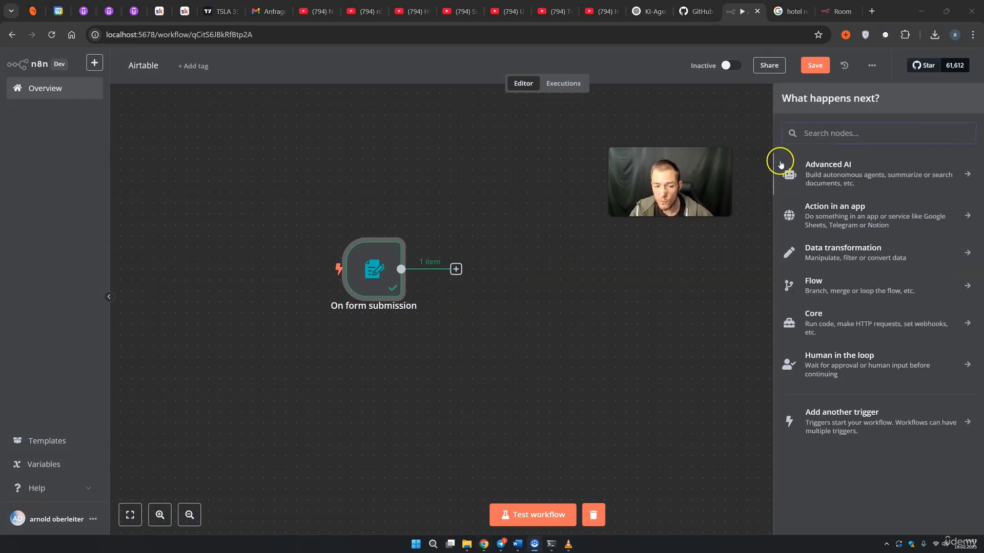
{"action": "left_click", "coordinate": [832, 132]}
{"action": "type", "text": "ai"}
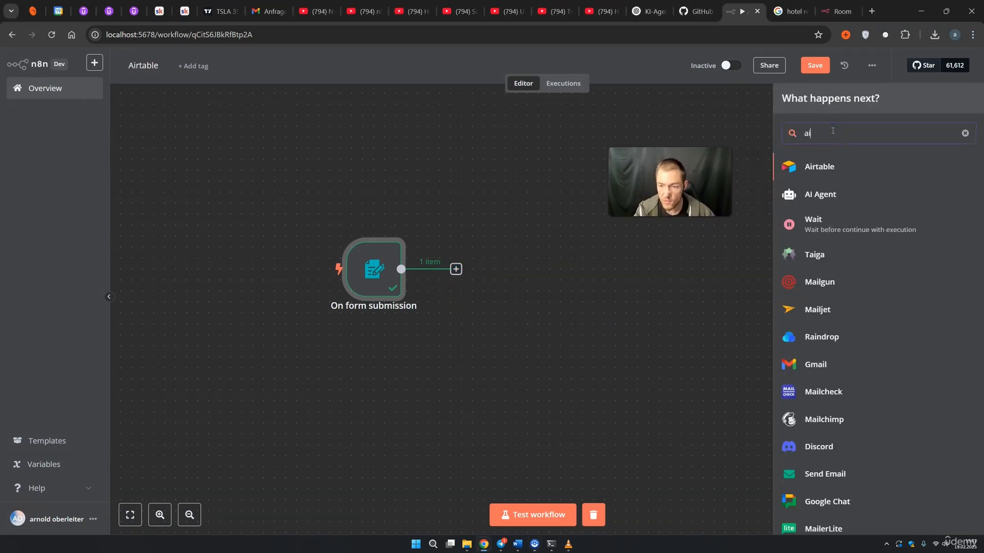
{"action": "left_click", "coordinate": [835, 162]}
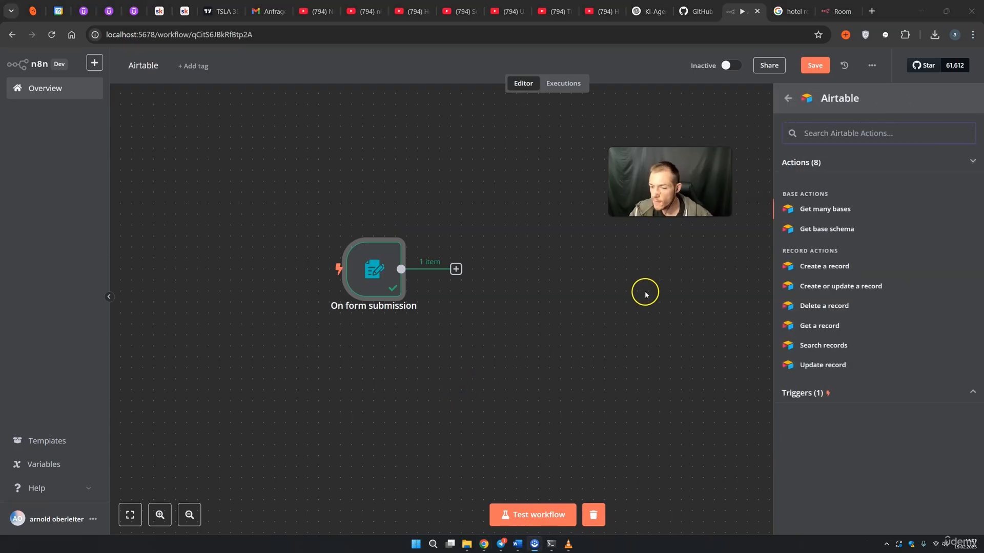
{"action": "left_click", "coordinate": [823, 266]}
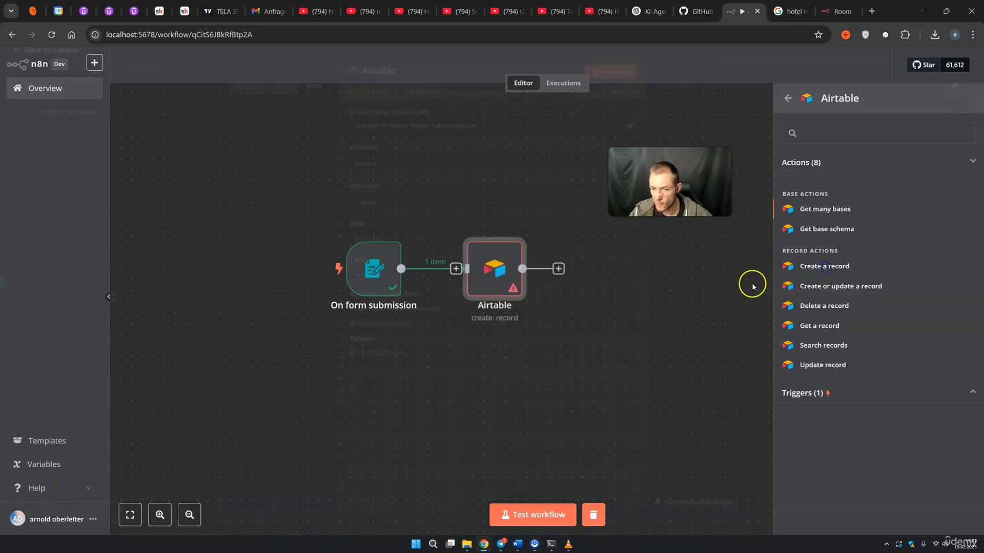
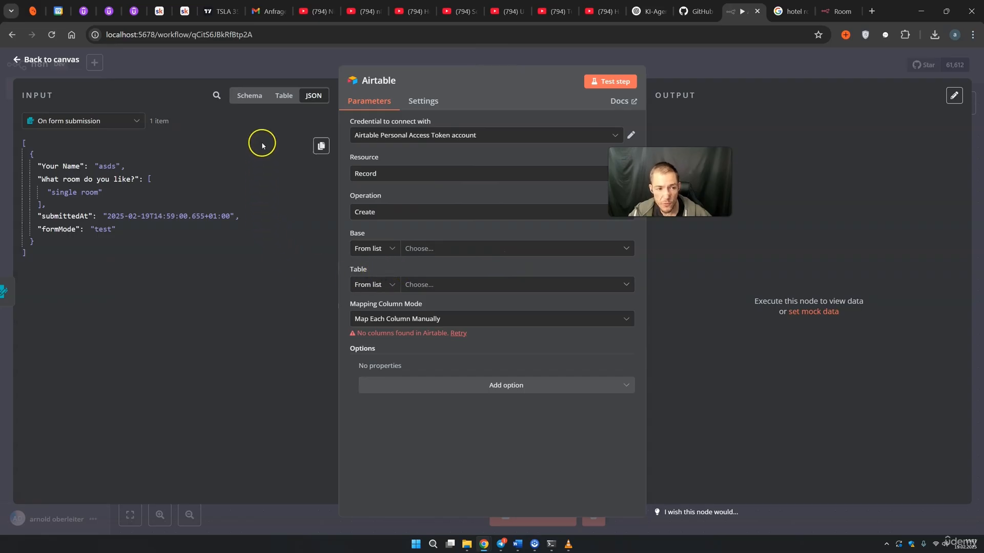
View the Airtable node's input data as a table and as a schema
{"action": "left_click", "coordinate": [284, 98]}
{"action": "left_click", "coordinate": [249, 97]}
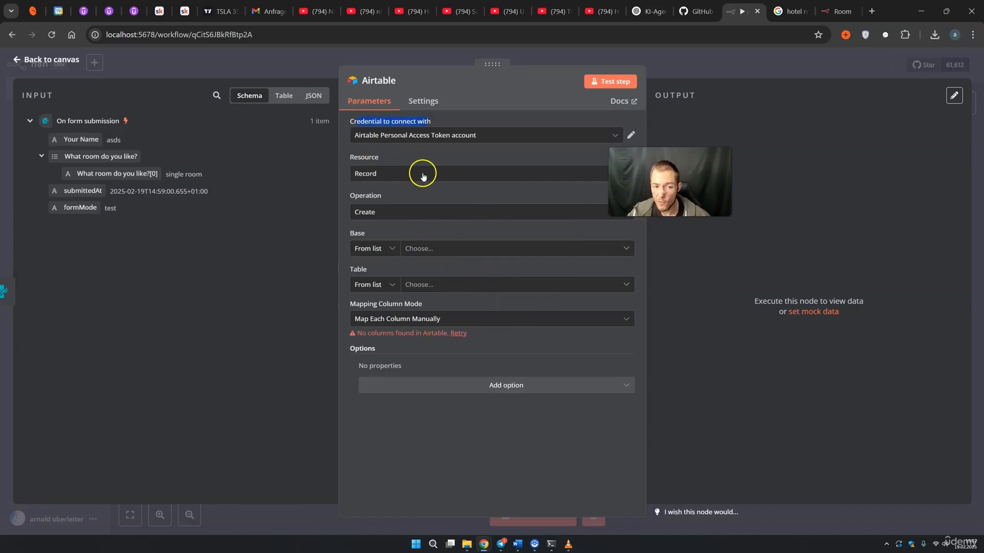
{"action": "left_click", "coordinate": [25, 491]}
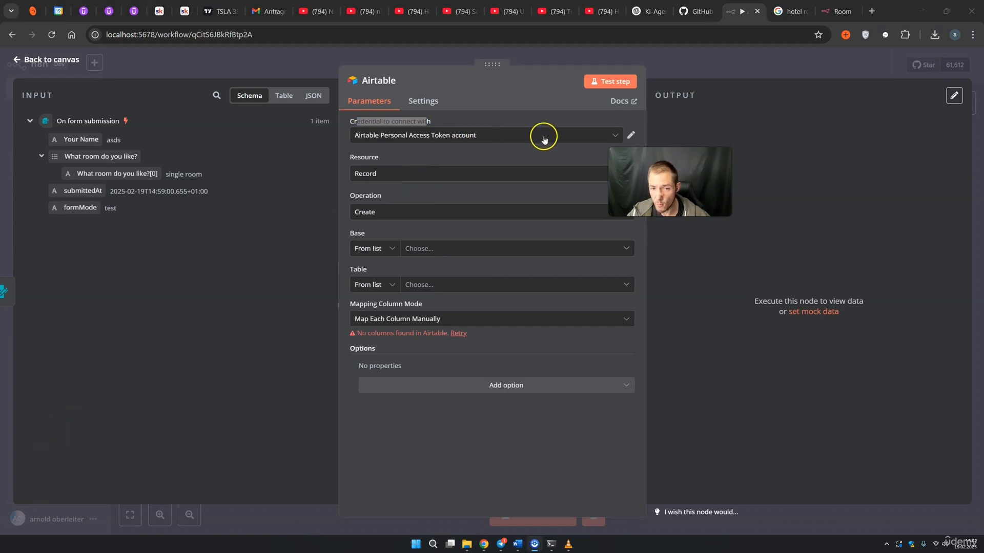
Open the Airtable node's documentation and read the list of supported operations
{"action": "left_click", "coordinate": [614, 102]}
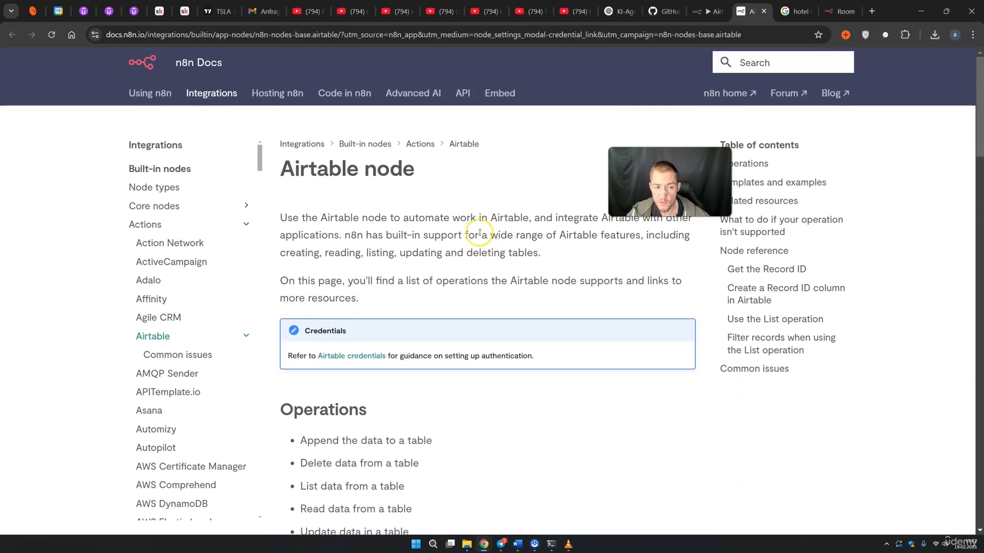
{"action": "left_click_drag", "start_coordinate": [281, 168], "coordinate": [390, 236]}
{"action": "scroll", "coordinate": [390, 235], "scroll_direction": "down", "scroll_amount": 3}
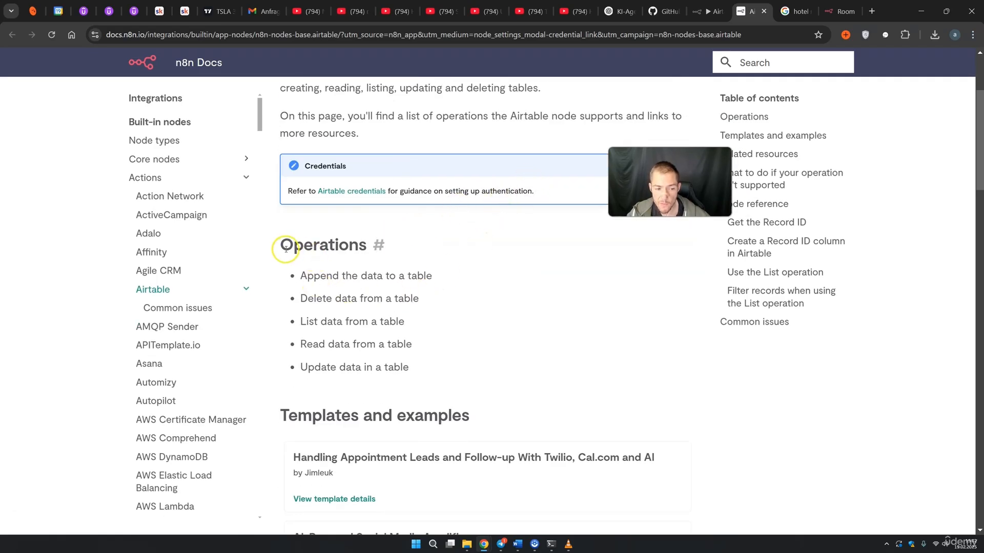
{"action": "left_click_drag", "start_coordinate": [281, 246], "coordinate": [361, 247]}
{"action": "left_click_drag", "start_coordinate": [301, 276], "coordinate": [424, 275]}
{"action": "left_click_drag", "start_coordinate": [308, 298], "coordinate": [394, 298]}
{"action": "left_click_drag", "start_coordinate": [307, 326], "coordinate": [384, 323]}
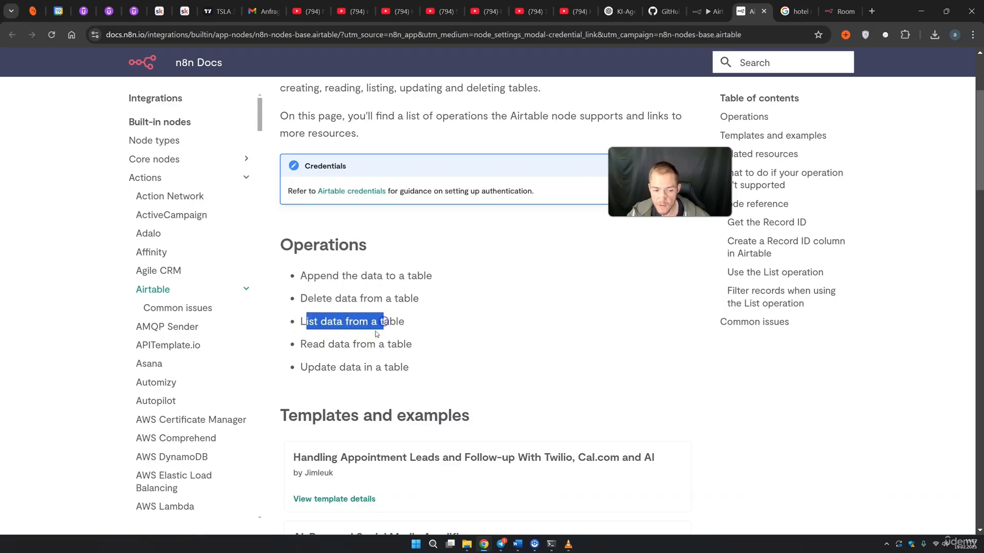
Back in the Airtable node, review the available record operations and open the form for creating a new credential
{"action": "left_click", "coordinate": [706, 11]}
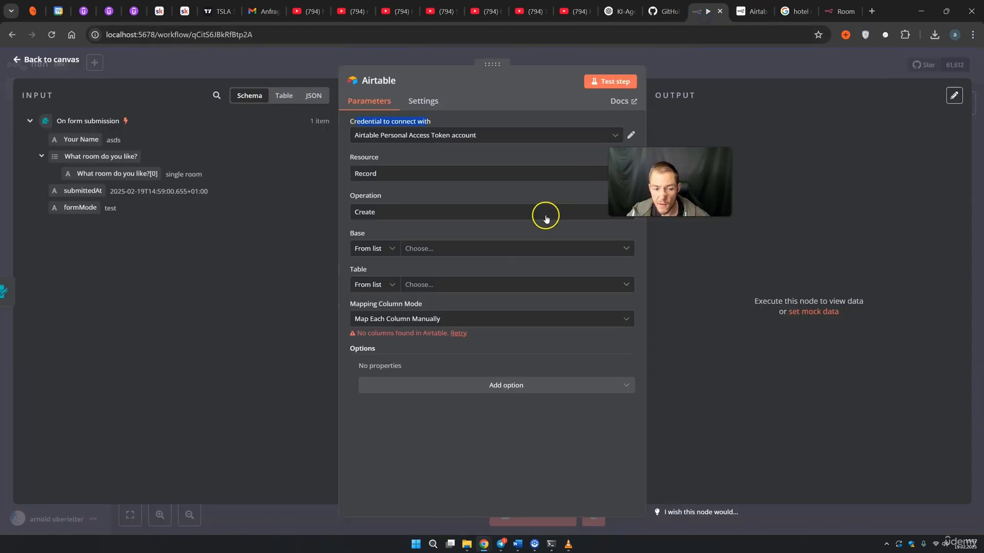
{"action": "left_click", "coordinate": [367, 211]}
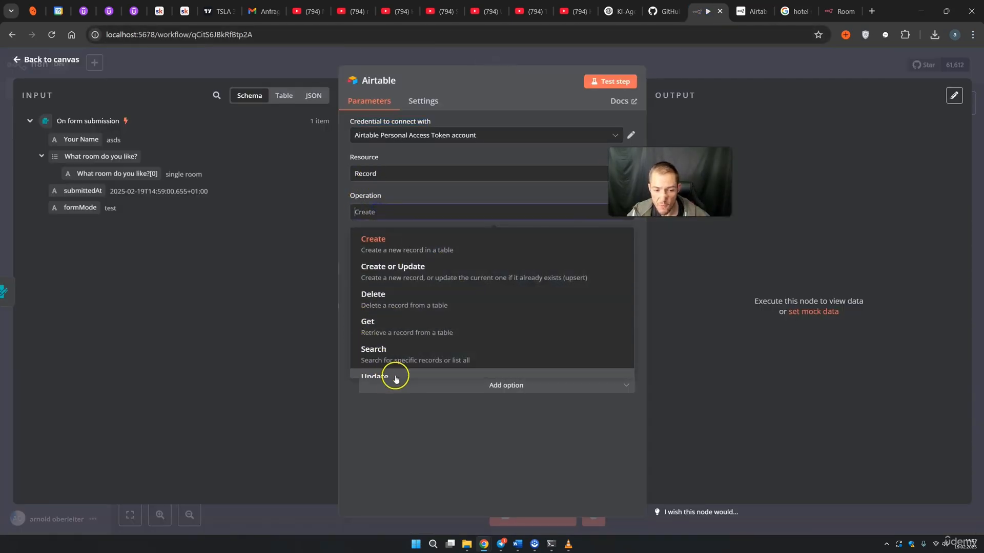
{"action": "left_click", "coordinate": [304, 261]}
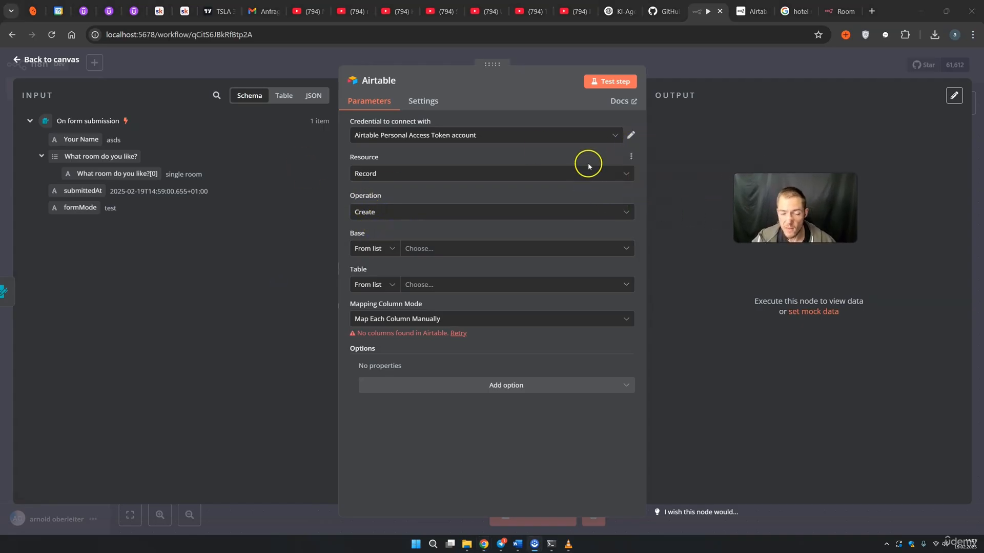
{"action": "left_click", "coordinate": [615, 136]}
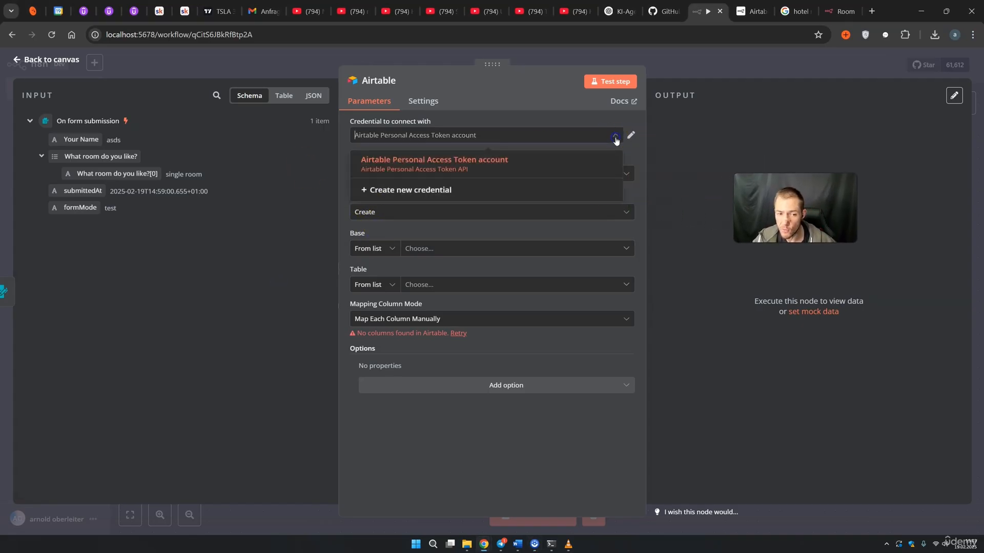
{"action": "left_click", "coordinate": [411, 191]}
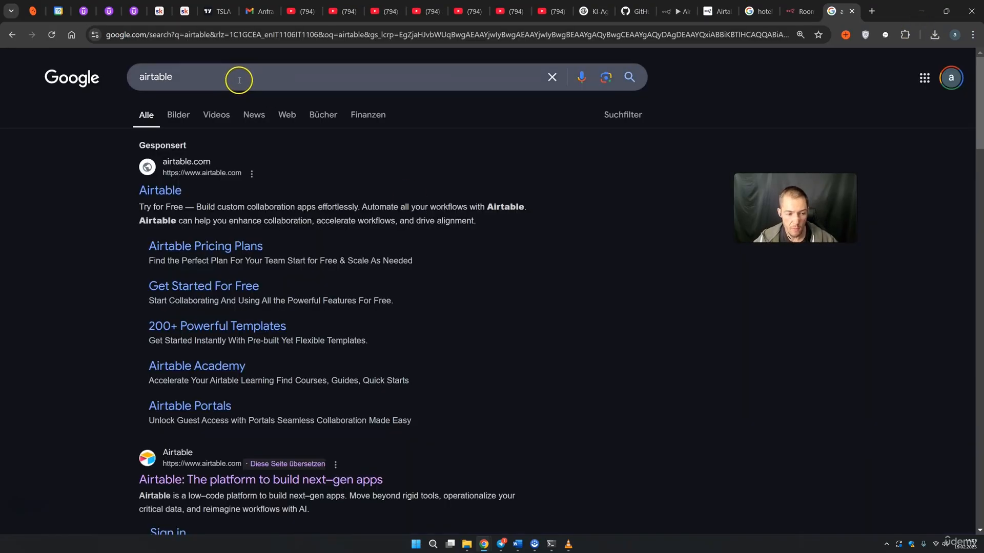
Open the Airtable website from the search results and create a new workspace containing a blank base
{"action": "left_click", "coordinate": [327, 485]}
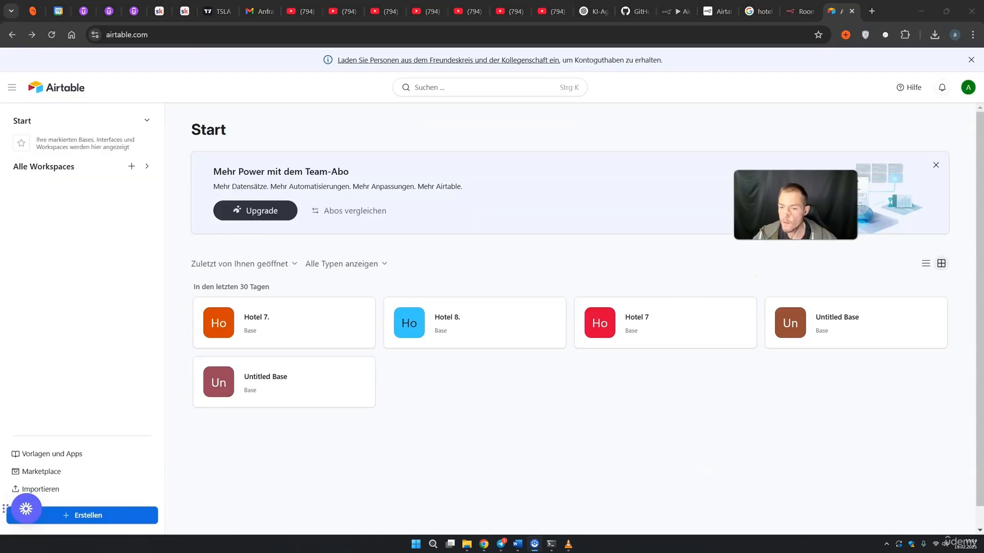
{"action": "left_click_drag", "start_coordinate": [796, 207], "coordinate": [808, 111]}
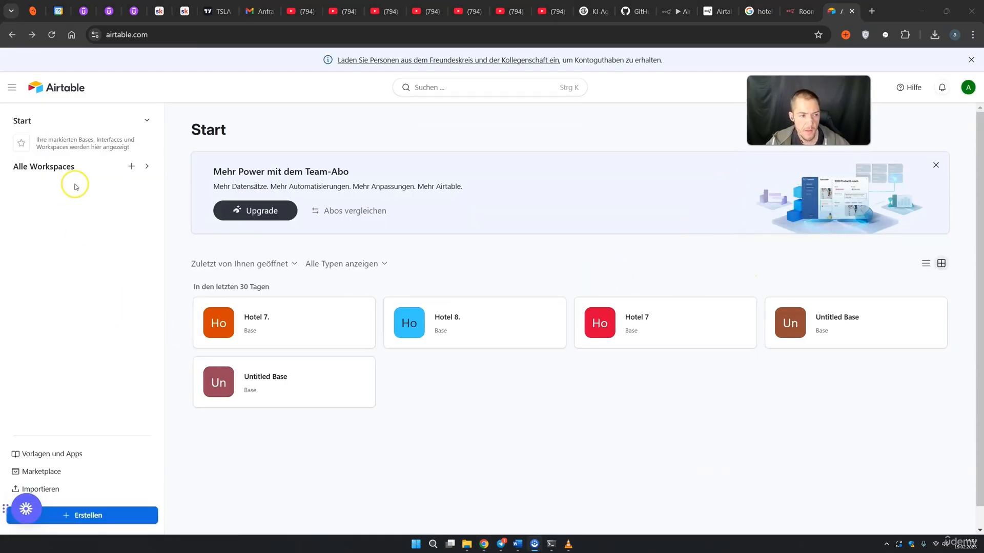
{"action": "left_click", "coordinate": [51, 172]}
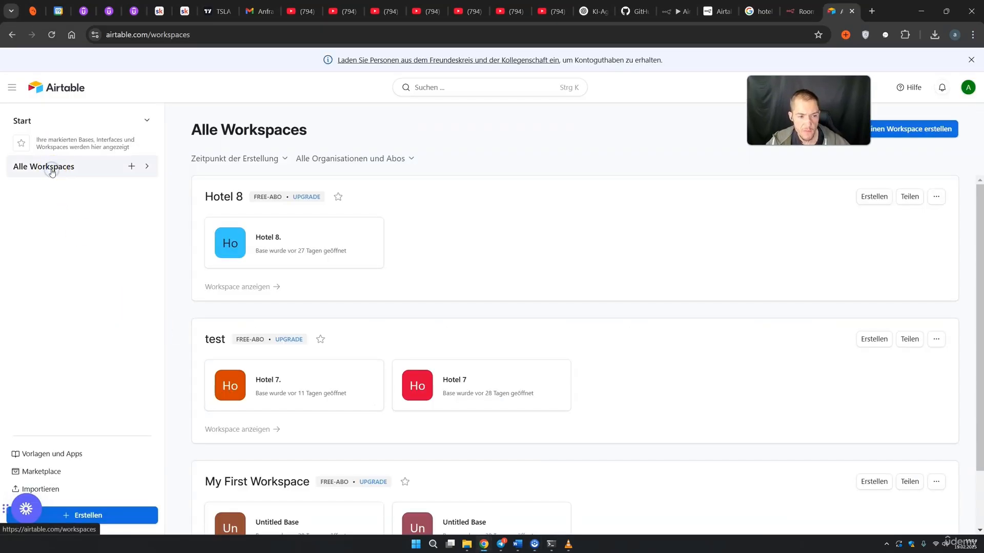
{"action": "left_click", "coordinate": [902, 130]}
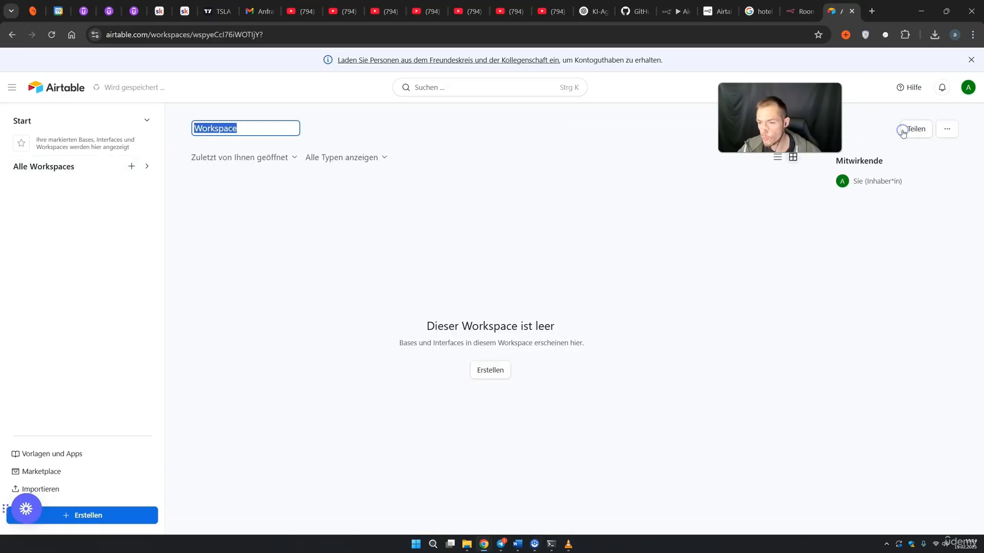
{"action": "left_click", "coordinate": [490, 370]}
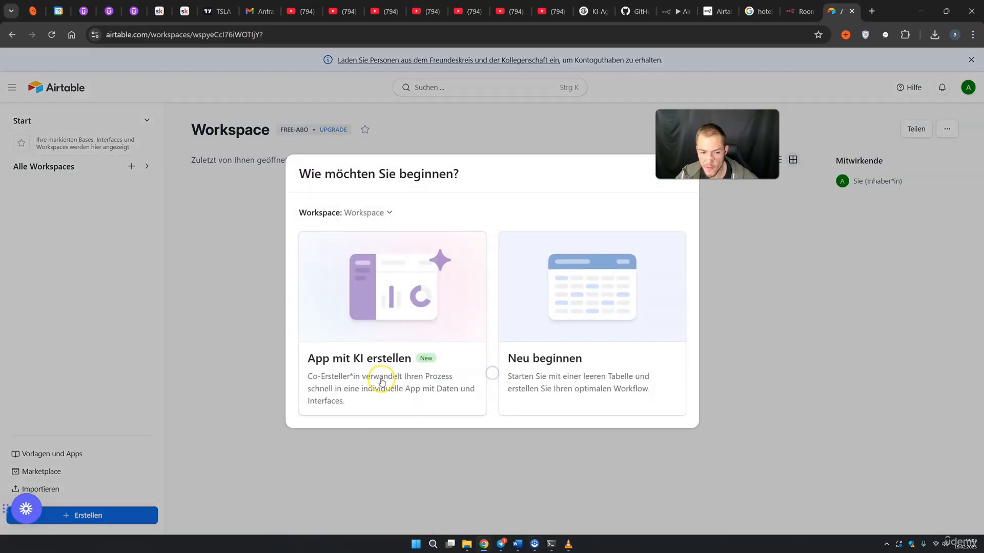
{"action": "left_click", "coordinate": [629, 300]}
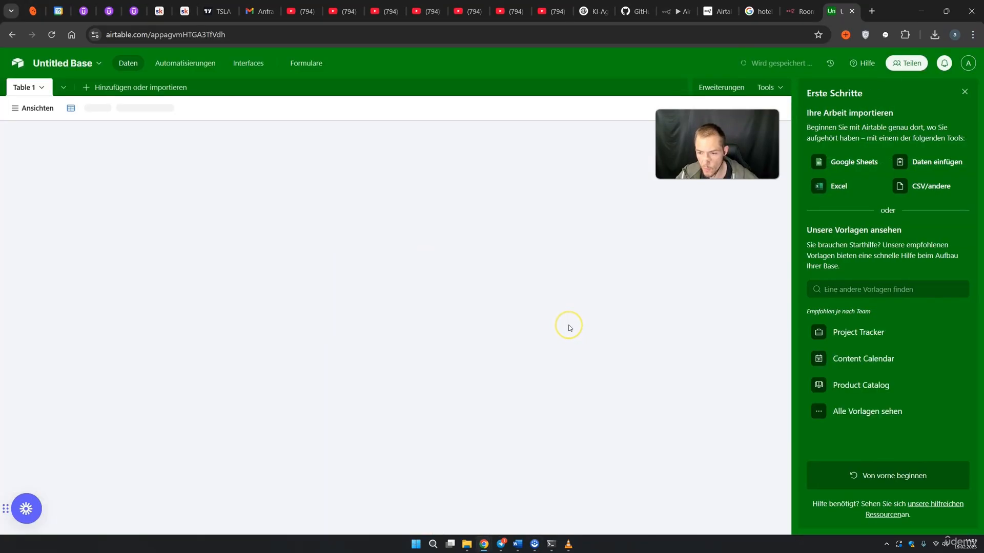
Rename the new base as "Test Airtable" and select the Name column in its table
{"action": "left_click", "coordinate": [84, 63]}
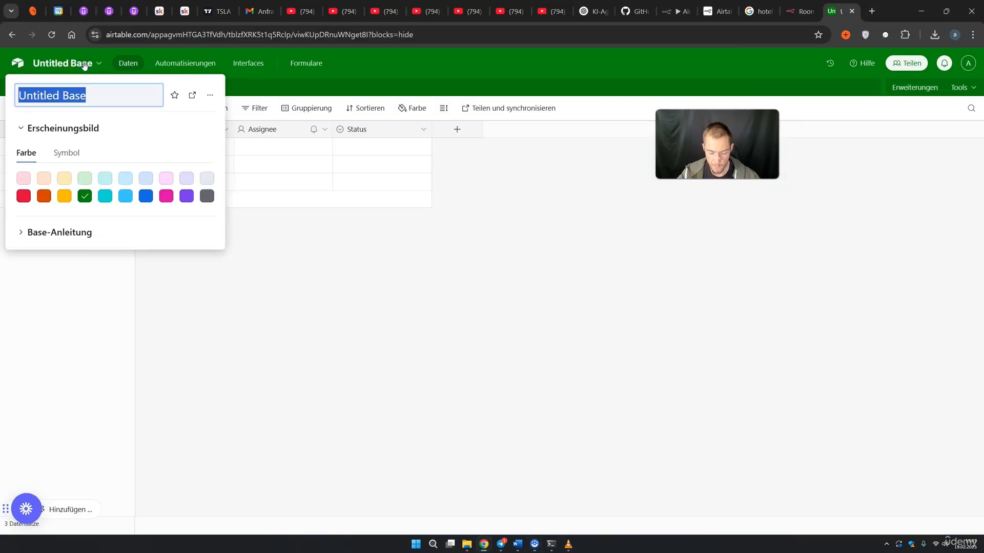
{"action": "type", "text": "Test Airtable"}
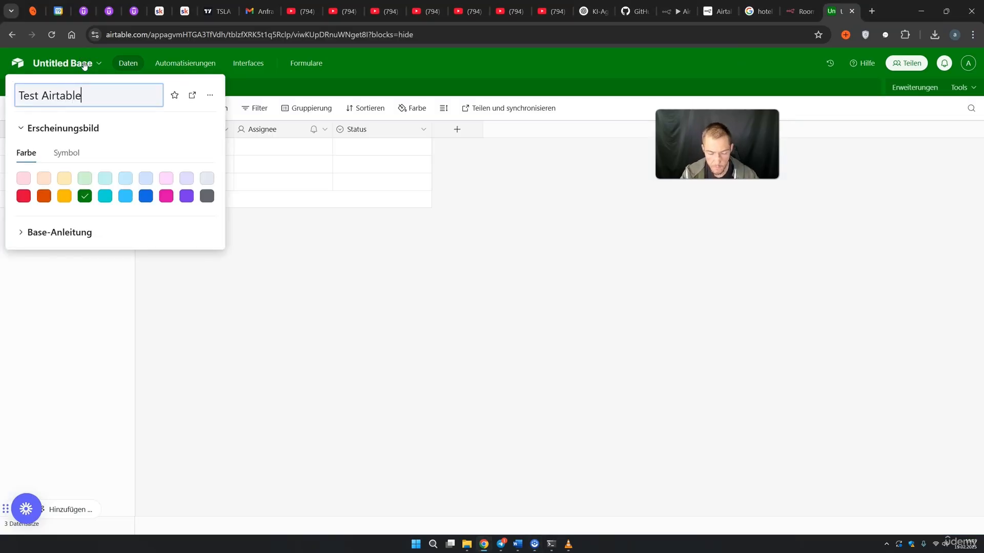
{"action": "left_click", "coordinate": [214, 398]}
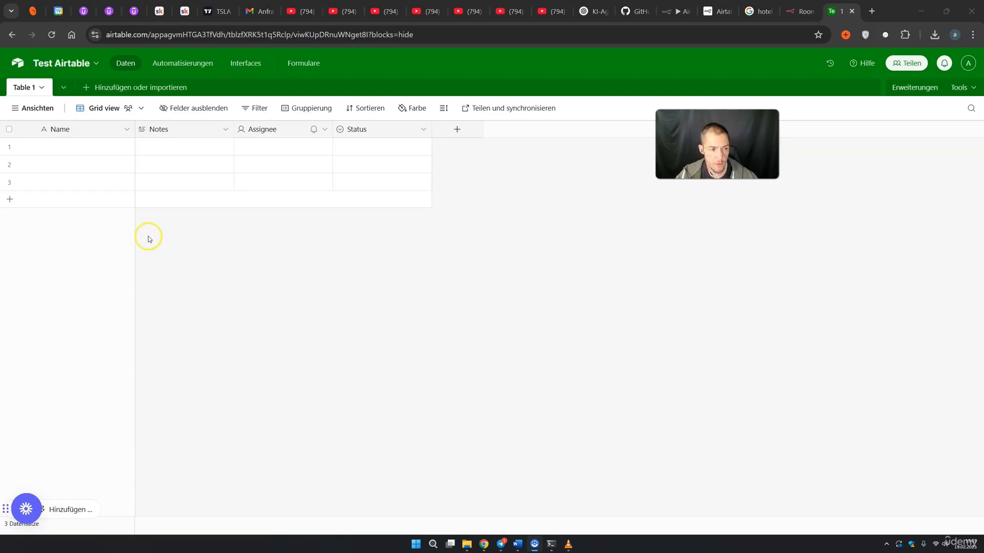
{"action": "left_click", "coordinate": [80, 131]}
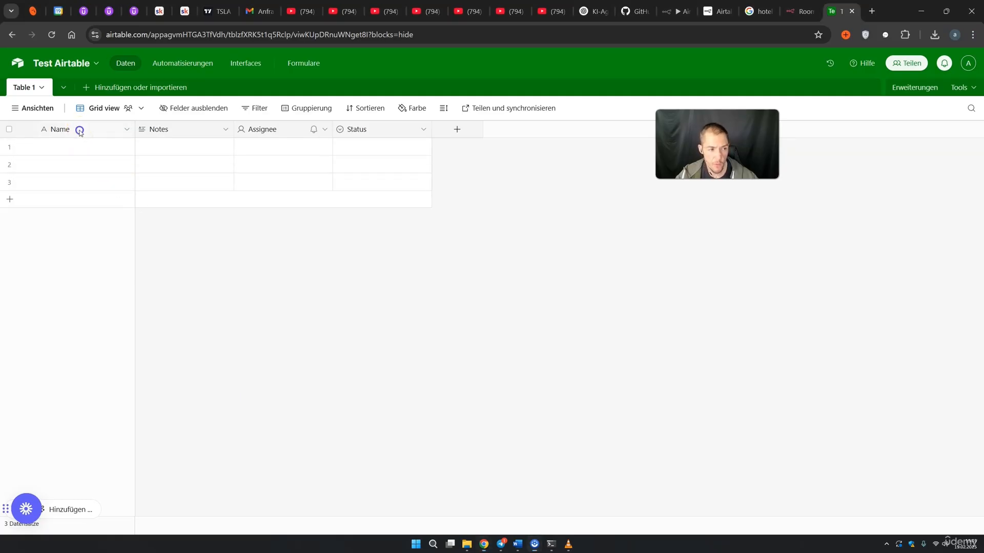
Rename the Notes field of Table 1 to Room
{"action": "double_click", "coordinate": [176, 128]}
{"action": "left_click_drag", "start_coordinate": [177, 158], "coordinate": [149, 162]}
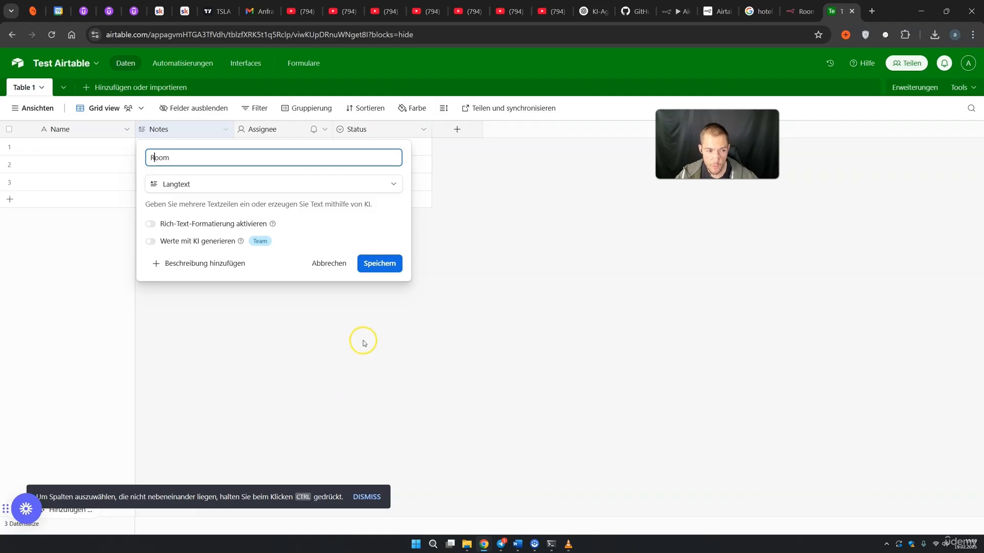
{"action": "left_click", "coordinate": [378, 263]}
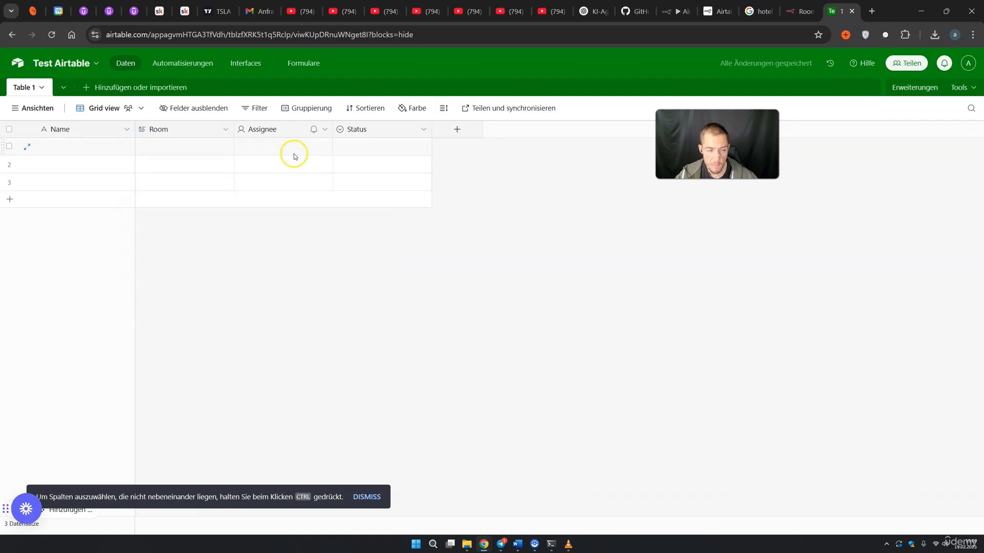
Delete the Assignee and Status fields and the three empty records from Table 1
{"action": "left_click", "coordinate": [285, 128]}
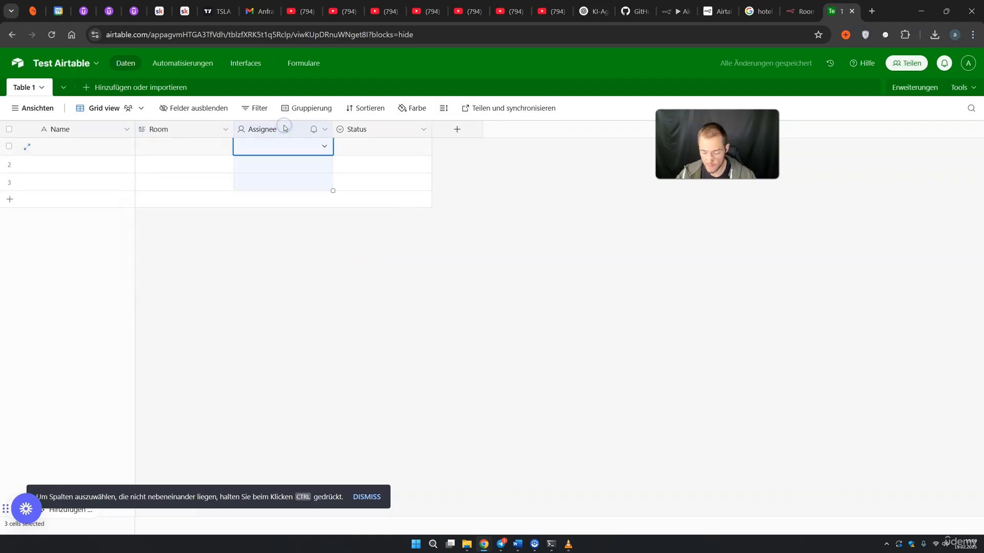
{"action": "right_click", "coordinate": [357, 134]}
{"action": "left_click", "coordinate": [396, 424]}
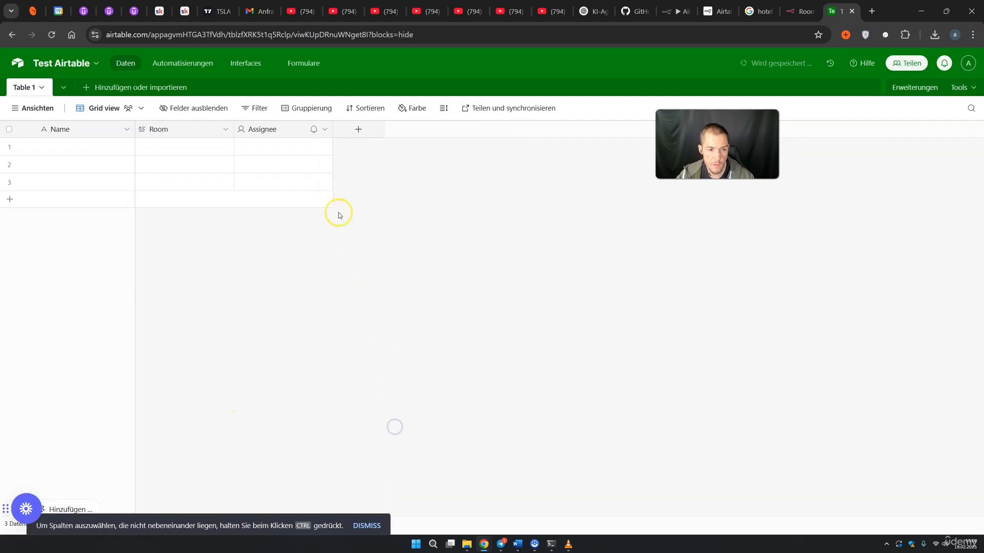
{"action": "left_click", "coordinate": [9, 181]}
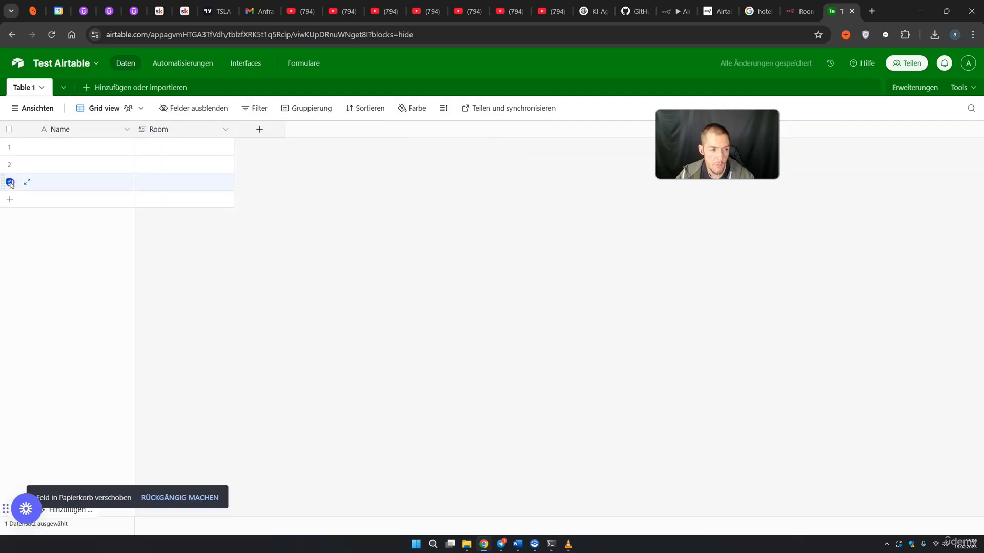
{"action": "left_click", "coordinate": [9, 164]}
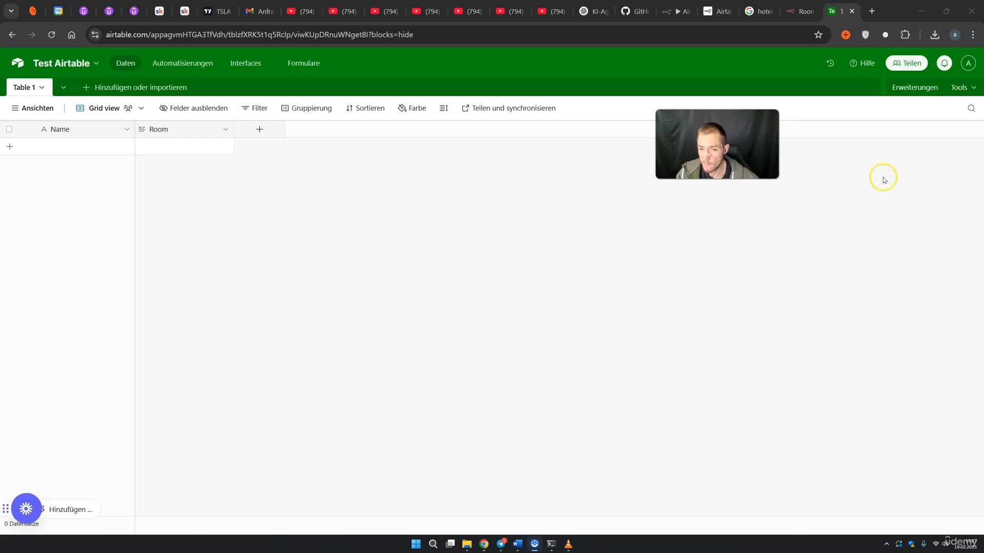
Start a new personal access token in the Builder Hub and name it n8n2
{"action": "left_click", "coordinate": [968, 64]}
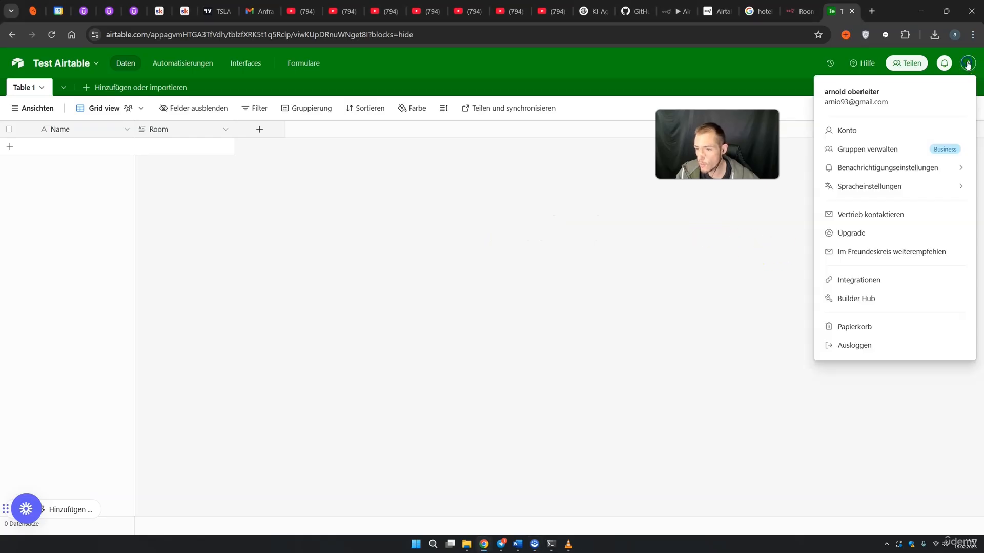
{"action": "left_click", "coordinate": [879, 302]}
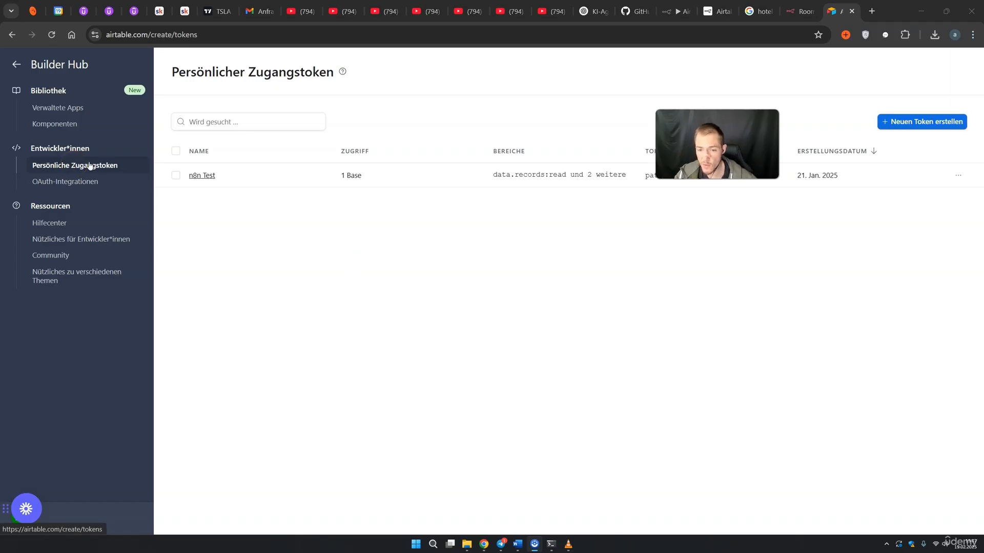
{"action": "left_click", "coordinate": [939, 127]}
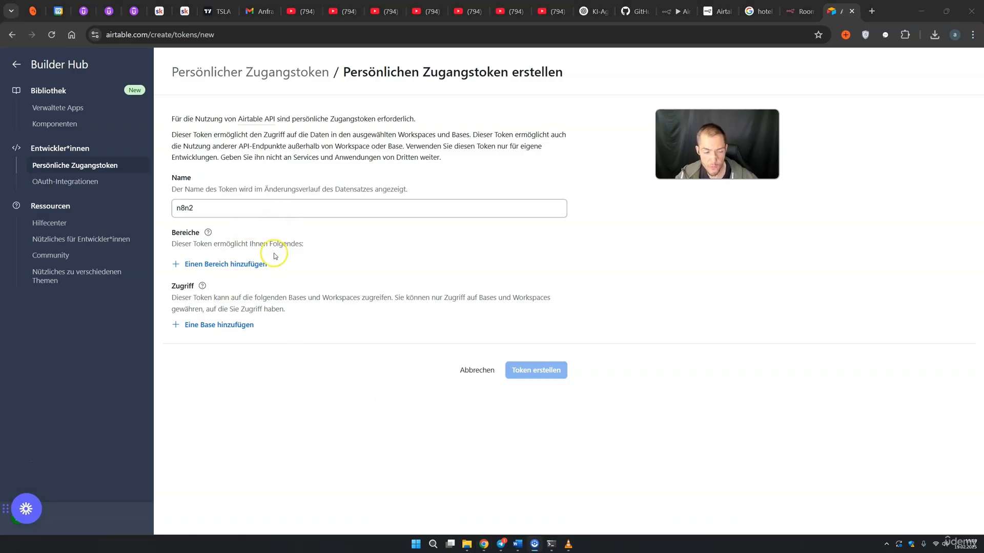
Add the scopes data.records:read, data.records:write and schema.bases:read to the token
{"action": "left_click", "coordinate": [240, 266]}
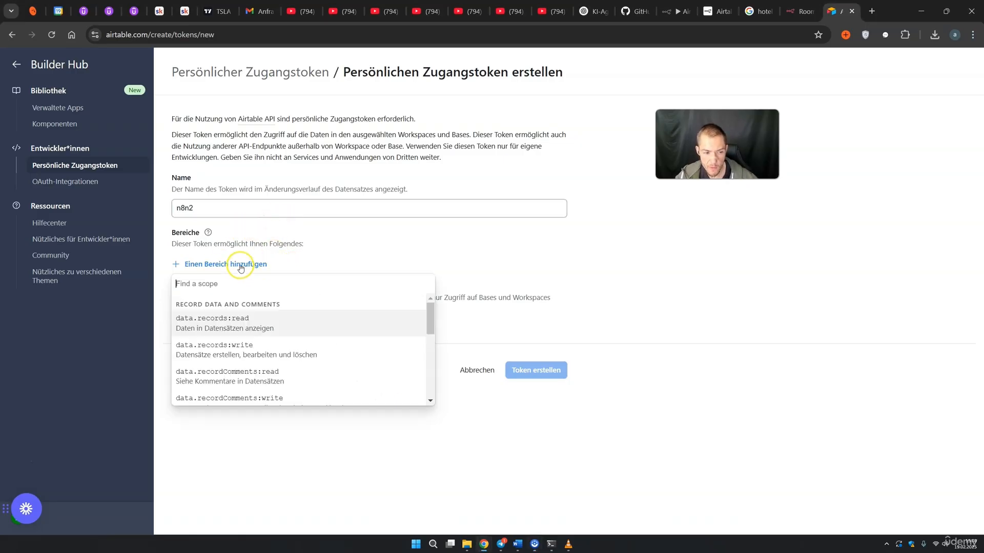
{"action": "left_click", "coordinate": [212, 323]}
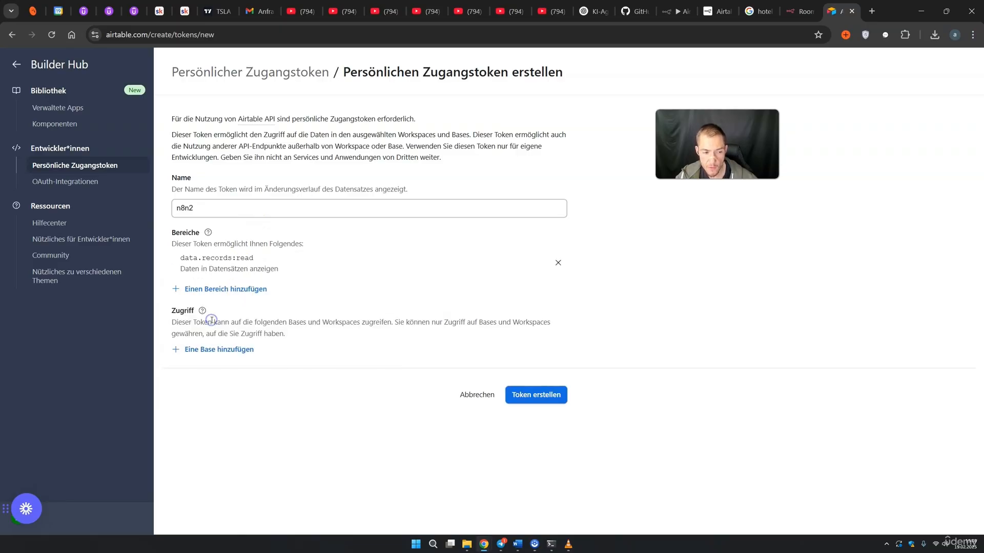
{"action": "left_click", "coordinate": [235, 290]}
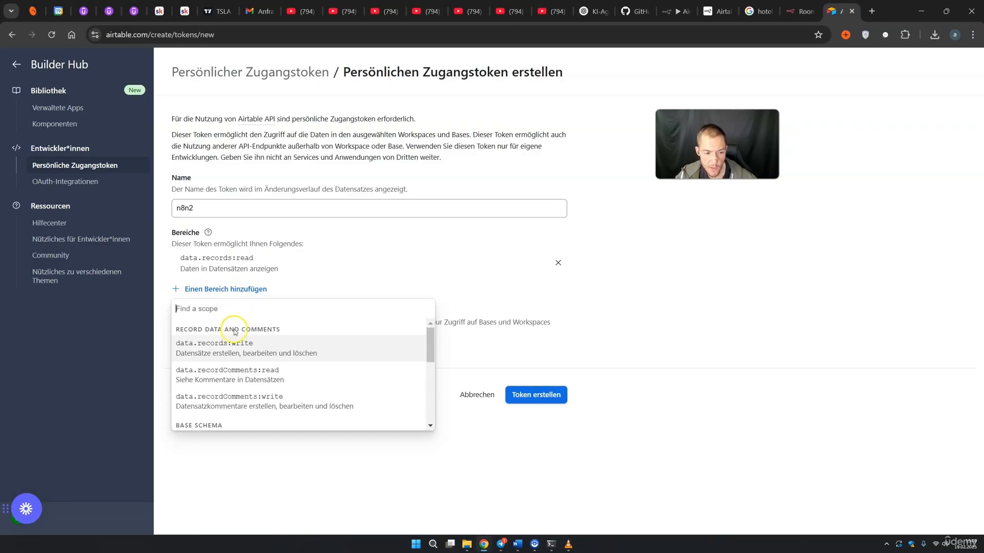
{"action": "left_click", "coordinate": [235, 343]}
{"action": "left_click", "coordinate": [239, 315]}
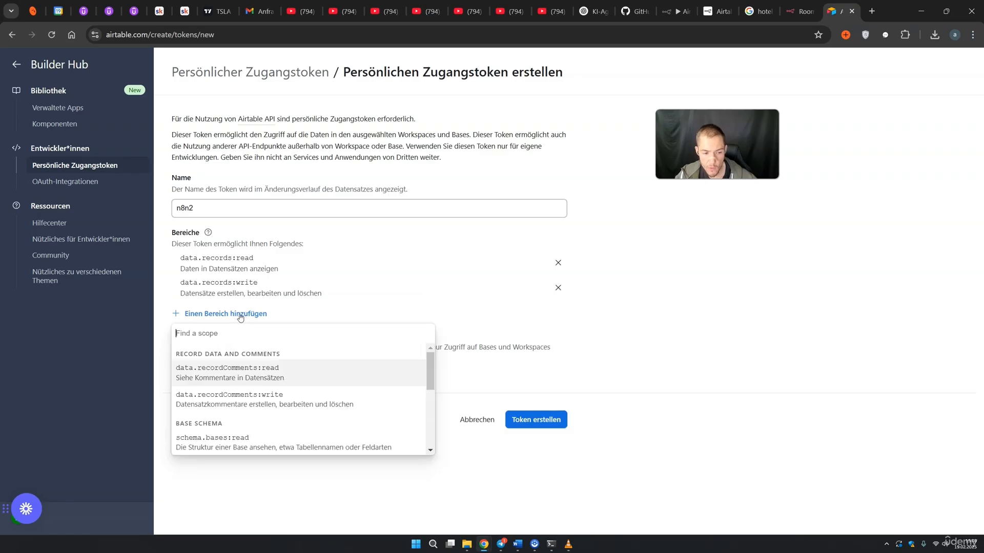
{"action": "left_click", "coordinate": [231, 440]}
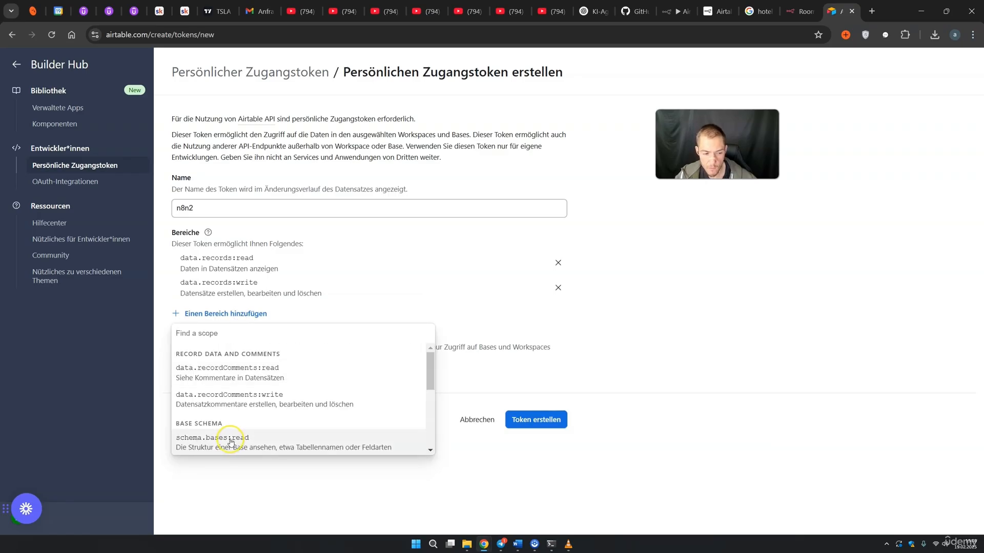
{"action": "left_click", "coordinate": [173, 364]}
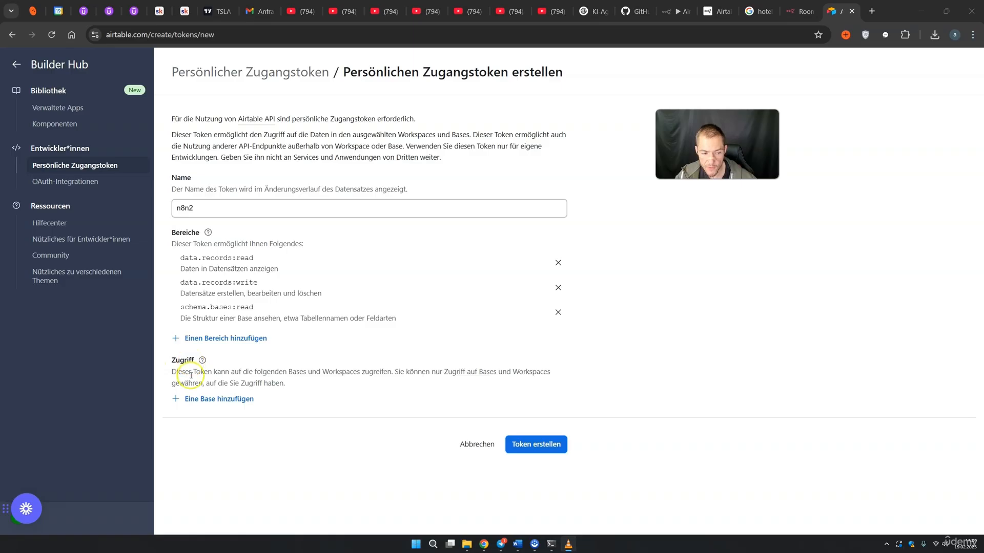
Grant the token access to the Test Airtable base and create it
{"action": "left_click", "coordinate": [204, 405]}
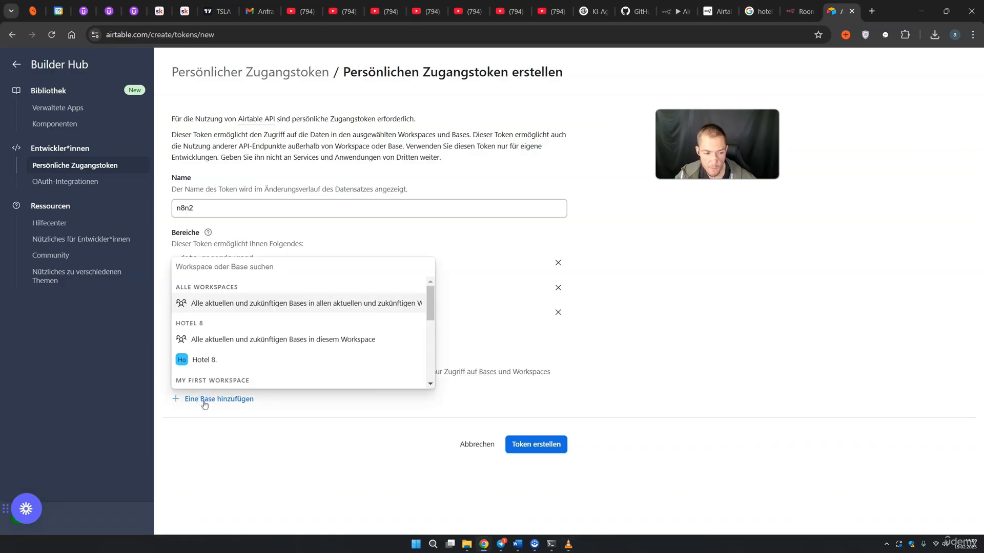
{"action": "scroll", "coordinate": [248, 333], "scroll_direction": "down", "scroll_amount": 5}
{"action": "scroll", "coordinate": [221, 359], "scroll_direction": "down", "scroll_amount": 2}
{"action": "left_click", "coordinate": [212, 304]}
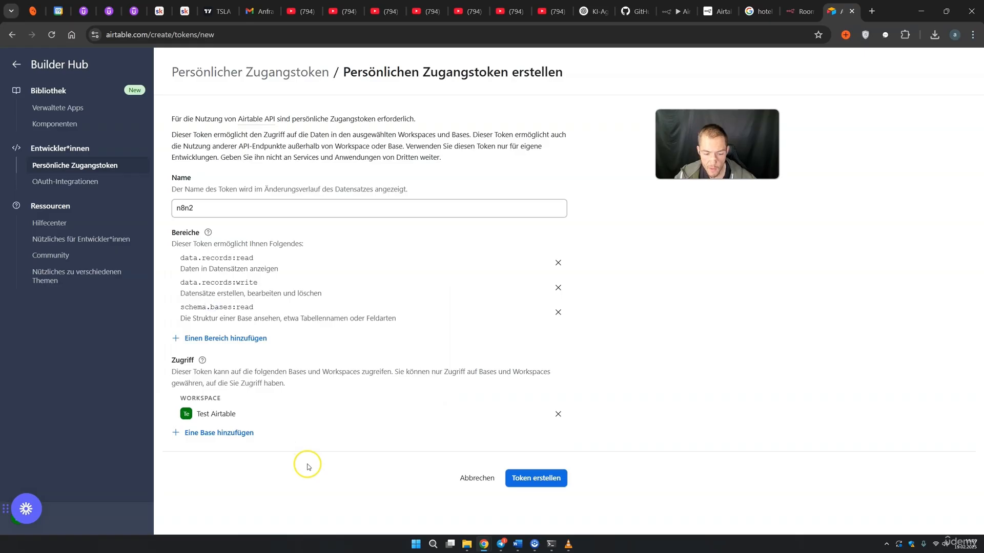
{"action": "left_click", "coordinate": [549, 485]}
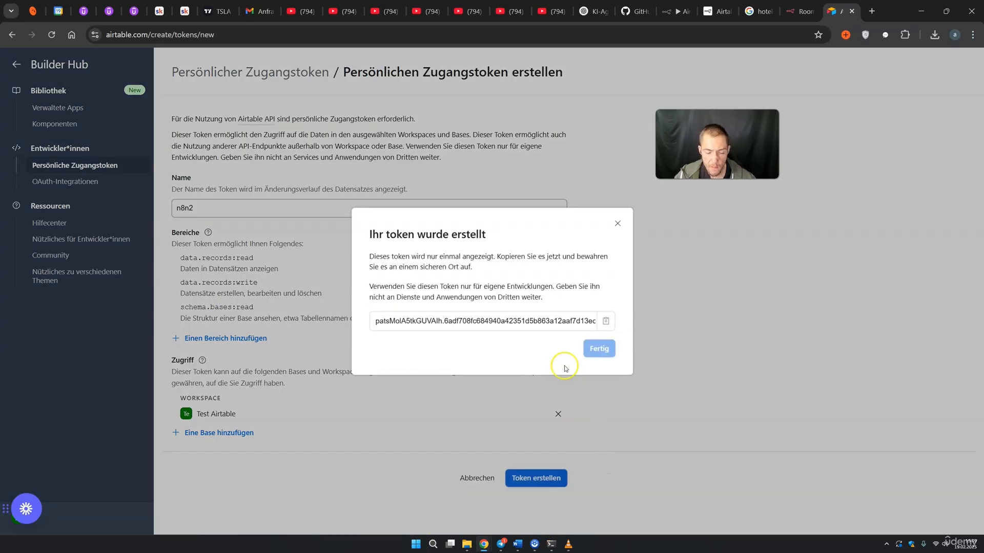
Copy the new token, paste it as the Access Token of the Airtable credential in n8n, and save the credential
{"action": "left_click", "coordinate": [606, 323]}
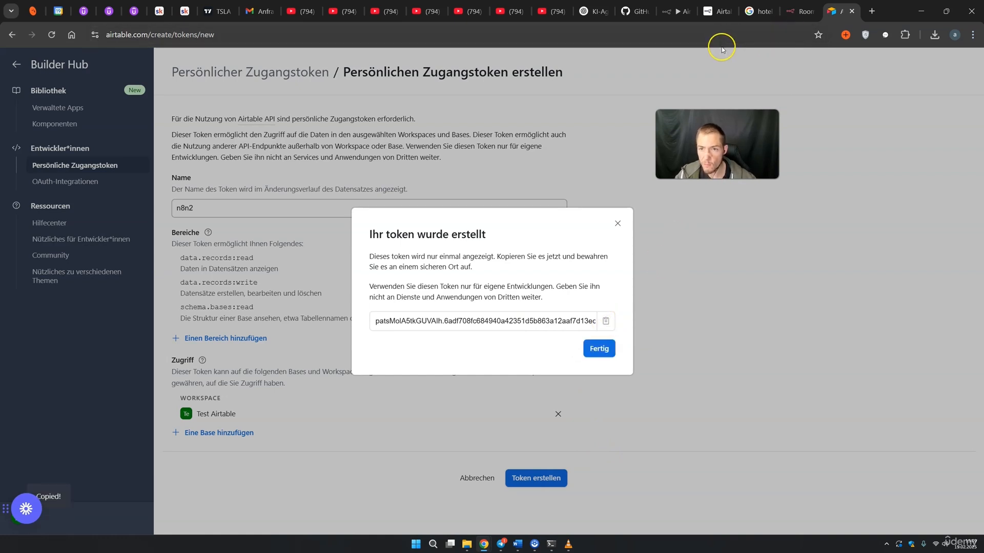
{"action": "left_click", "coordinate": [669, 12]}
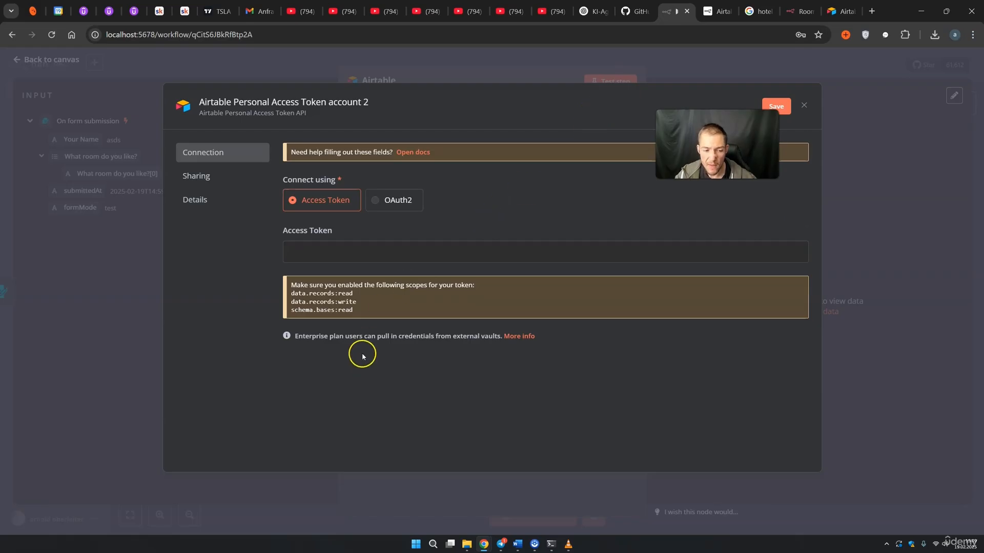
{"action": "left_click_drag", "start_coordinate": [305, 293], "coordinate": [338, 311]}
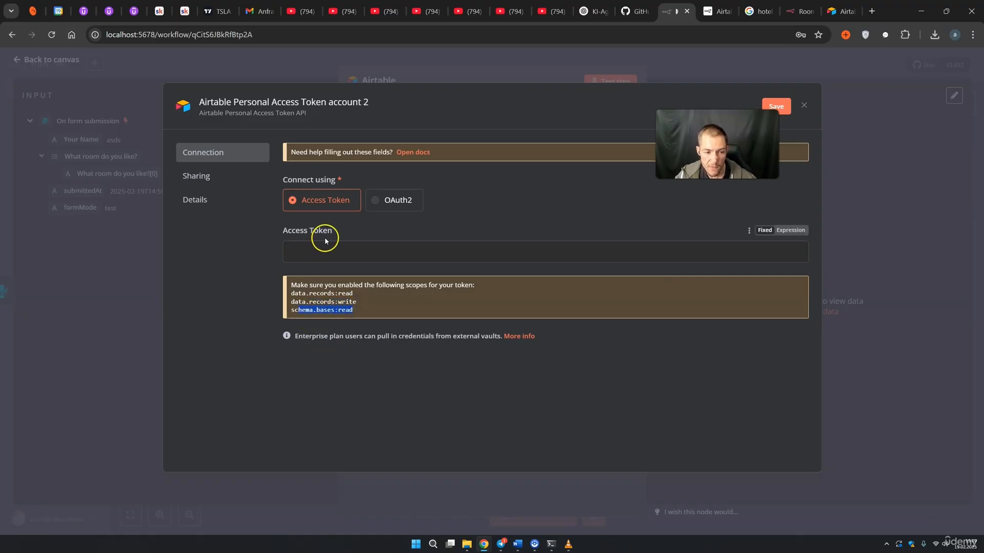
{"action": "left_click", "coordinate": [315, 254]}
{"action": "key", "text": "ctrl+v"}
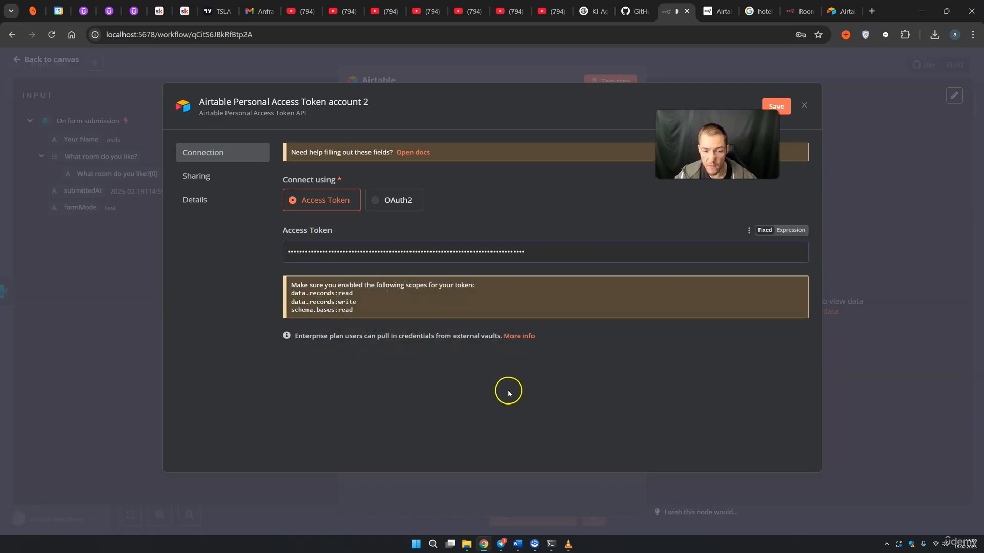
{"action": "left_click", "coordinate": [781, 109]}
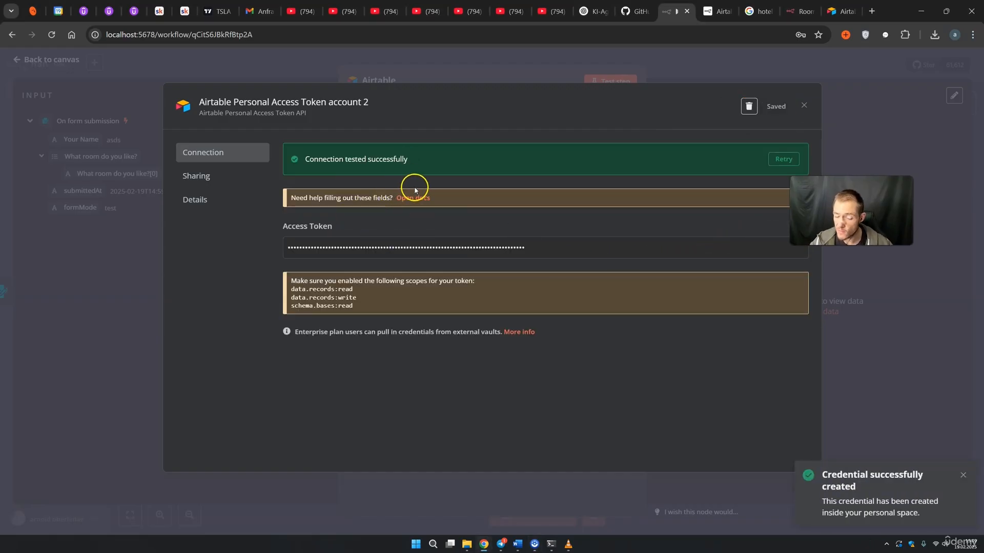
{"action": "left_click", "coordinate": [803, 107]}
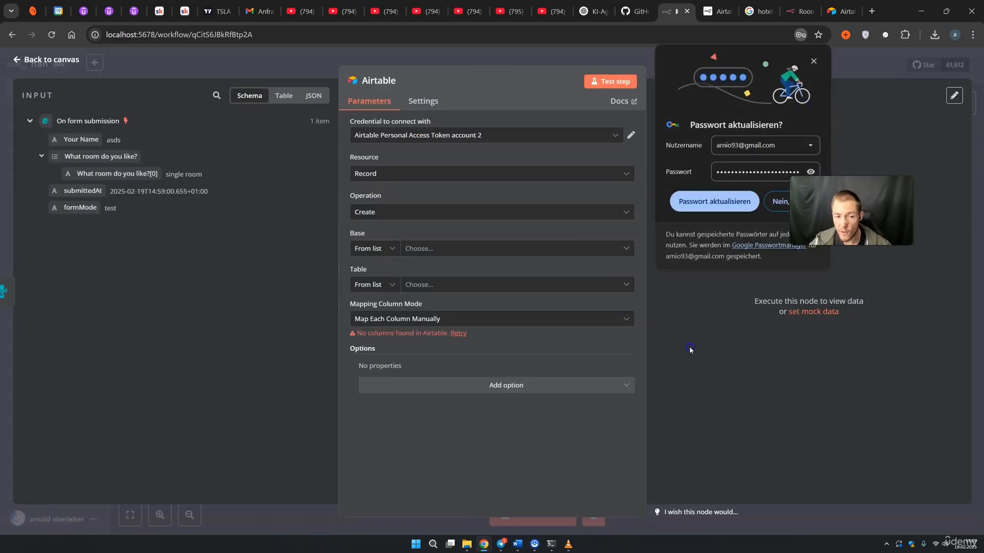
{"action": "left_click", "coordinate": [813, 64]}
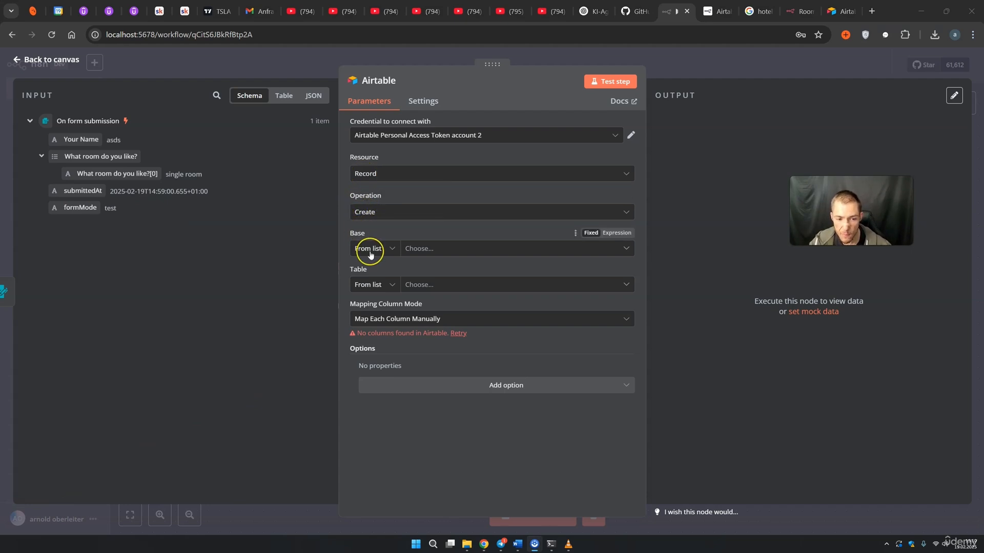
Set the Airtable node's base to Test Airtable and its table to Table 1
{"action": "left_click", "coordinate": [421, 251]}
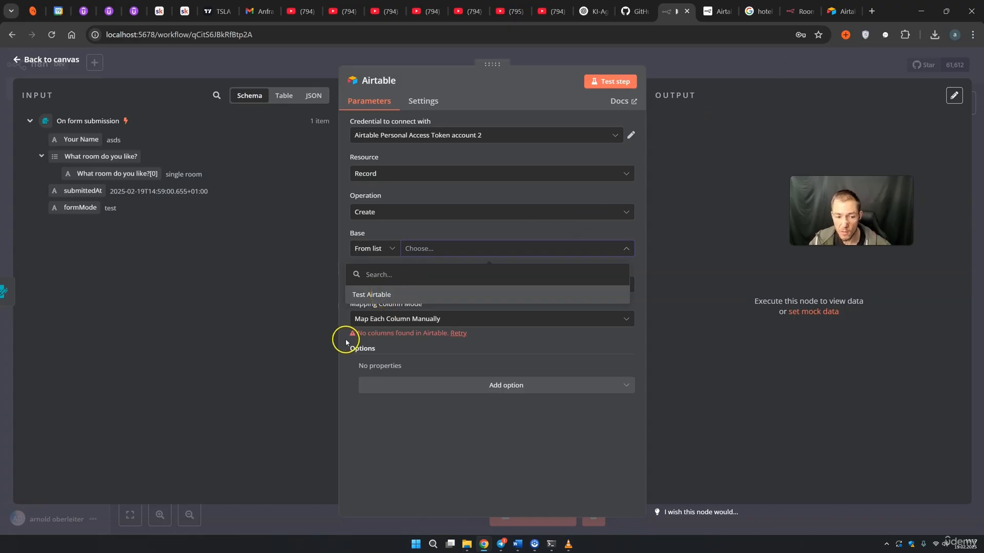
{"action": "left_click", "coordinate": [374, 296]}
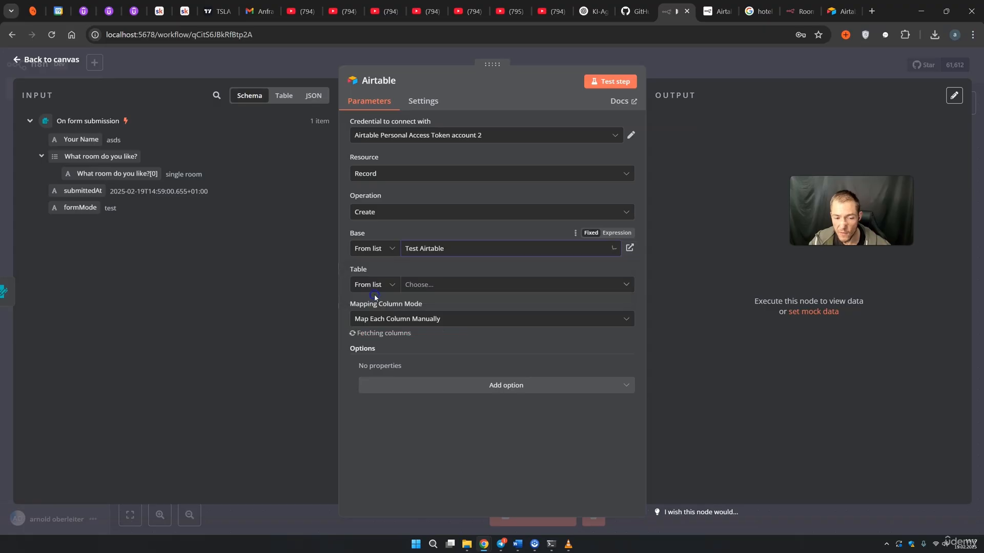
{"action": "left_click", "coordinate": [443, 286]}
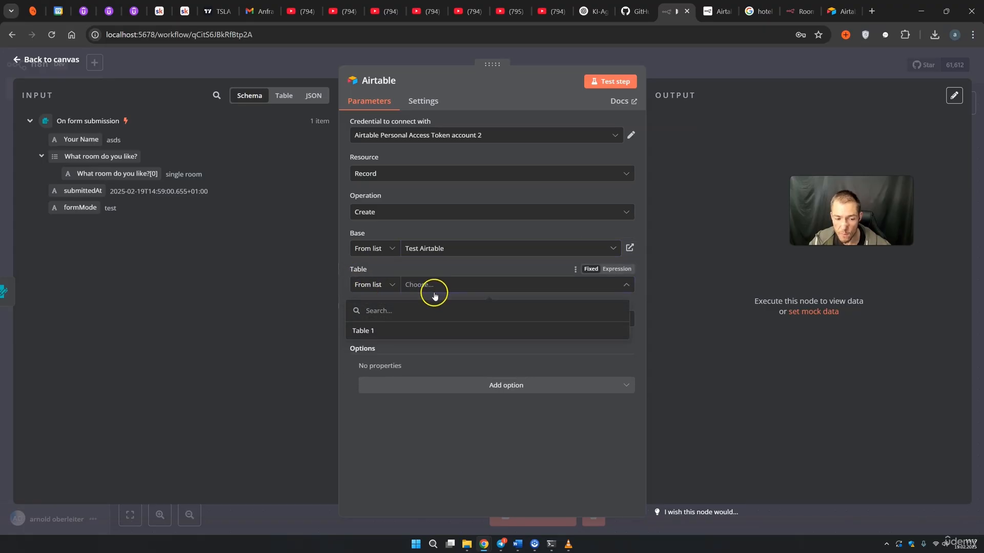
{"action": "left_click", "coordinate": [370, 330]}
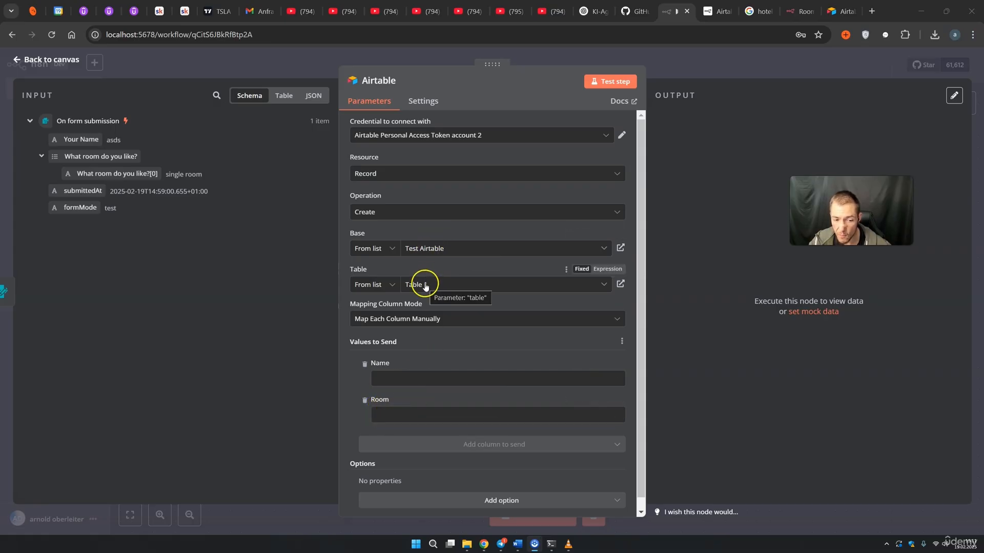
Switch to Airtable, close the token dialog and open the Test Airtable base to check its table and fields
{"action": "left_click", "coordinate": [831, 12]}
{"action": "left_click", "coordinate": [676, 139]}
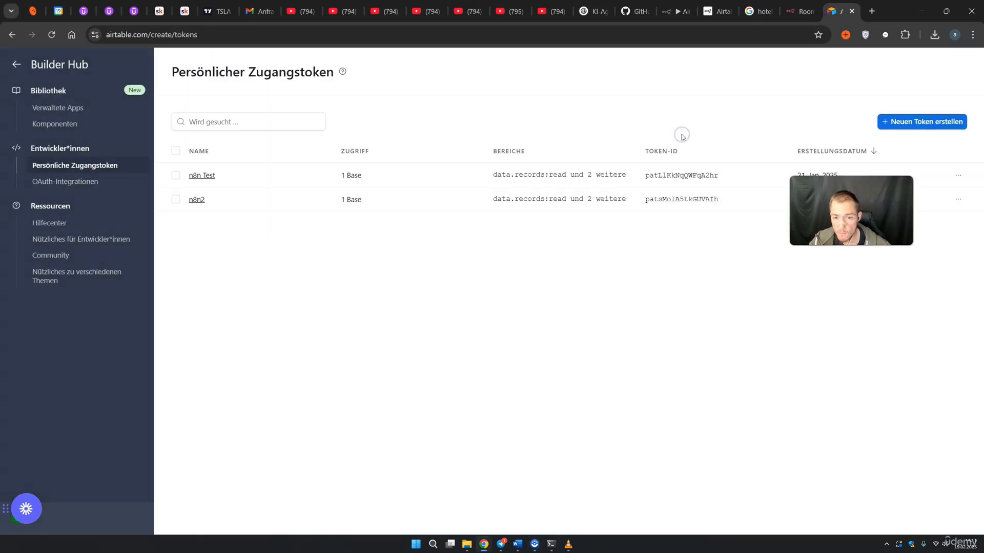
{"action": "left_click", "coordinate": [17, 64]}
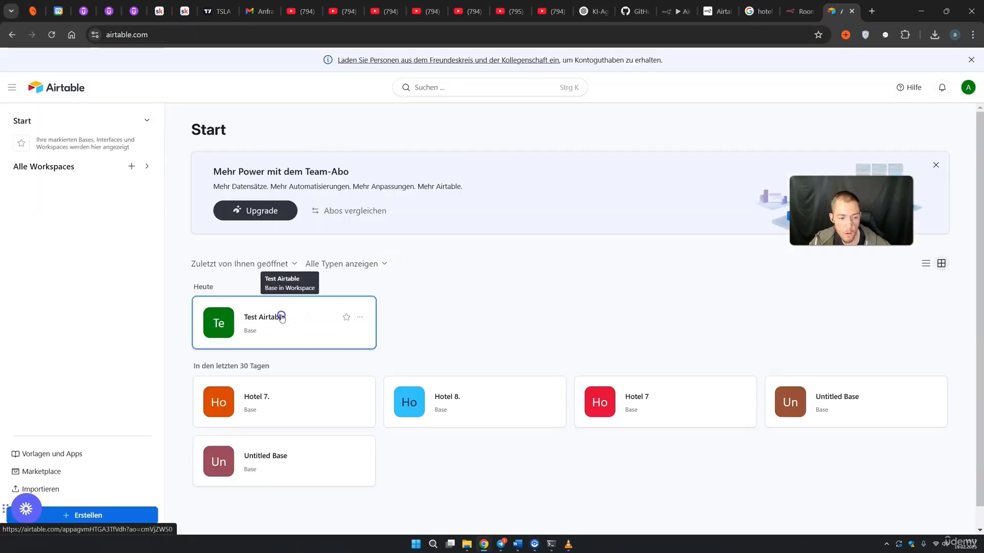
{"action": "left_click", "coordinate": [281, 318]}
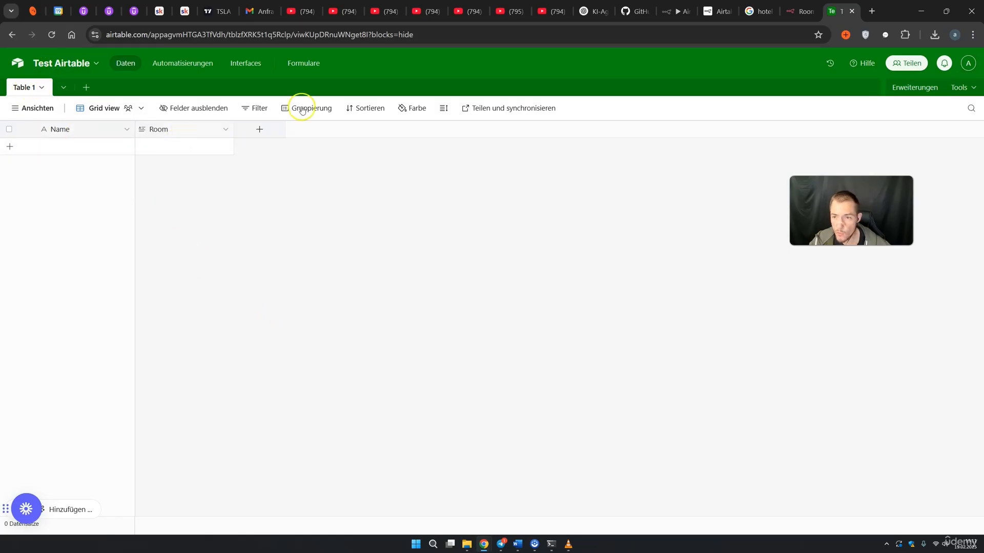
Back in n8n, map the form's Your Name value to the Airtable node's Name column as an expression
{"action": "left_click", "coordinate": [675, 11]}
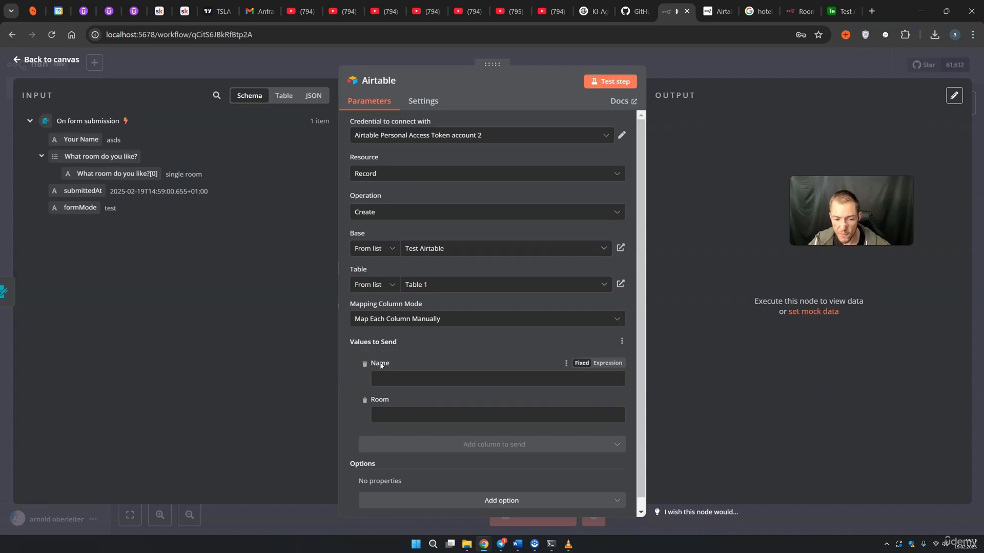
{"action": "left_click", "coordinate": [598, 364]}
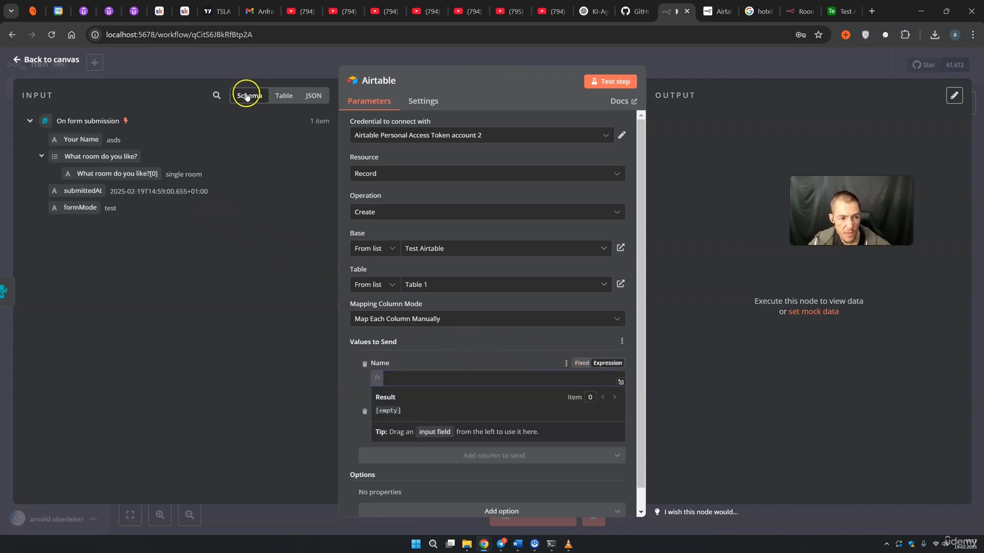
{"action": "left_click_drag", "start_coordinate": [74, 141], "coordinate": [421, 382]}
{"action": "left_click", "coordinate": [307, 369]}
{"action": "left_click", "coordinate": [383, 414]}
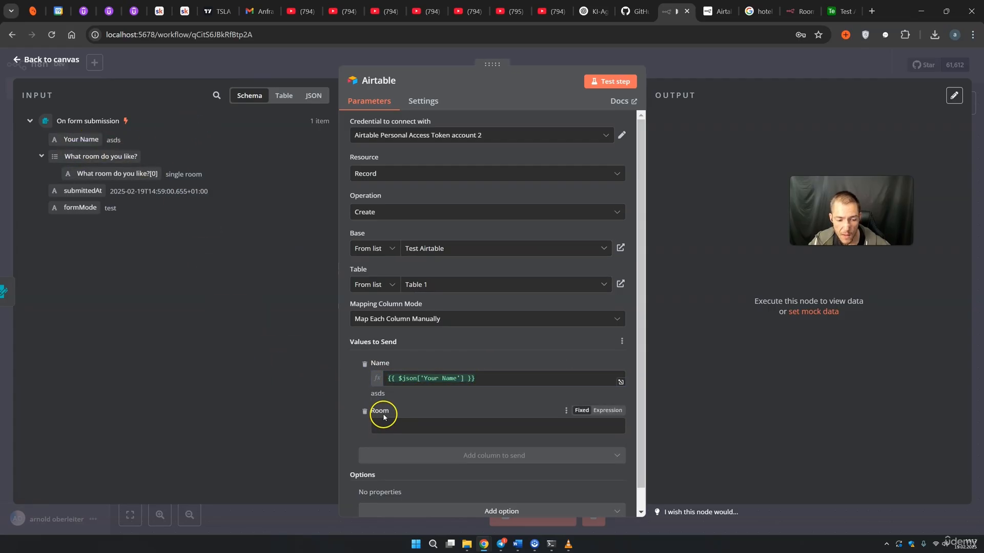
Map the form's first "What room do you like?" value to the Airtable node's Room column as an expression
{"action": "left_click", "coordinate": [607, 410]}
{"action": "left_click", "coordinate": [582, 411]}
{"action": "left_click", "coordinate": [602, 412]}
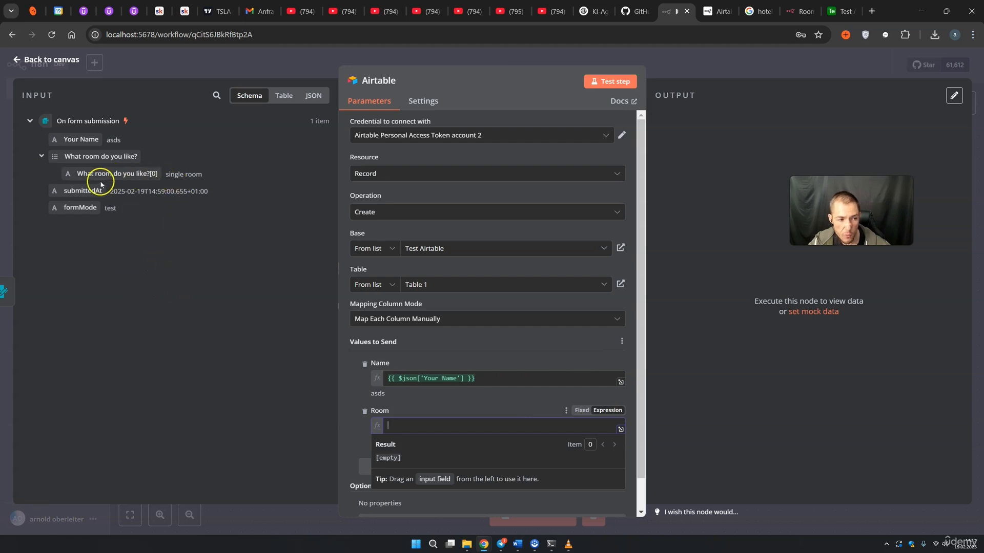
{"action": "left_click_drag", "start_coordinate": [97, 176], "coordinate": [432, 432]}
{"action": "left_click", "coordinate": [201, 405]}
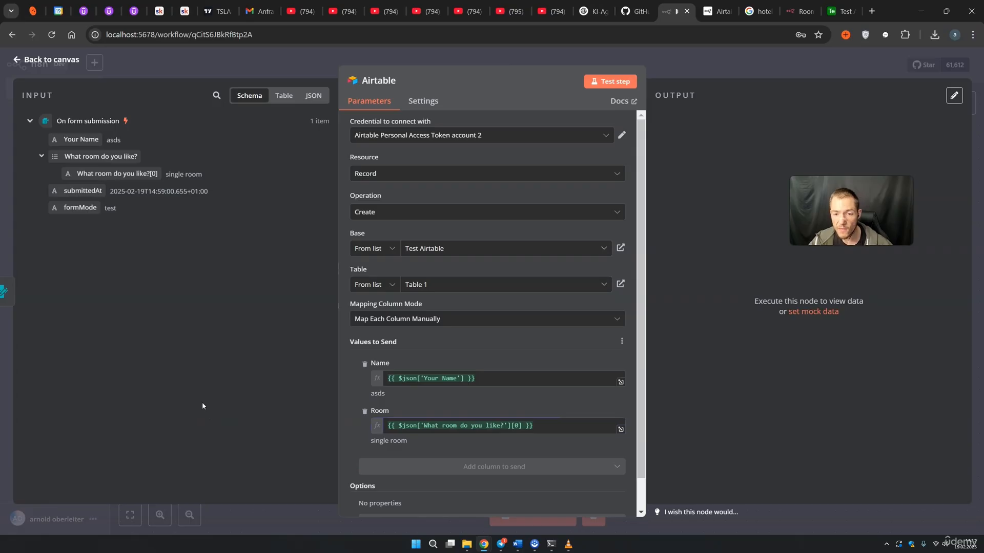
{"action": "left_click", "coordinate": [219, 389]}
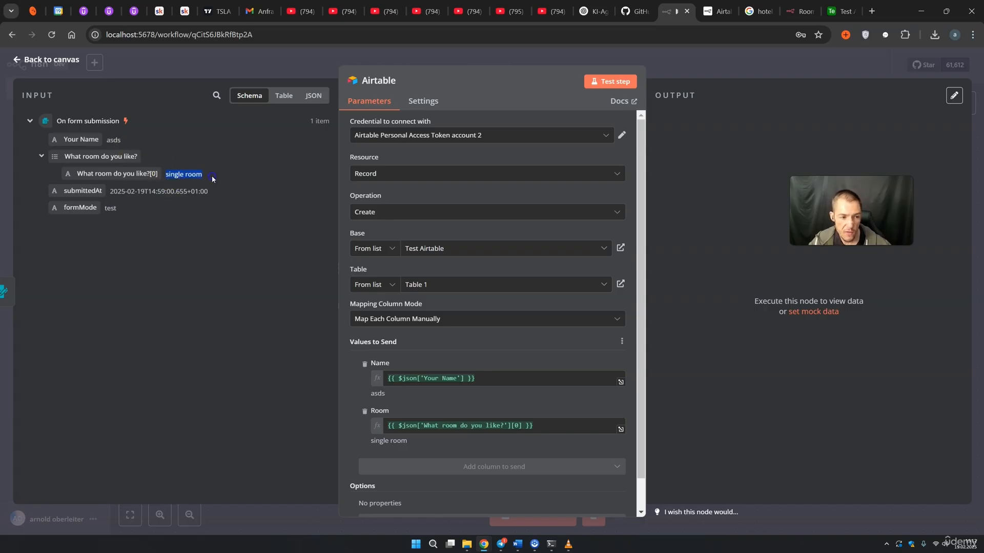
Test the Airtable node, check the created record in Airtable's Table 1, and return to the n8n workflow canvas
{"action": "left_click", "coordinate": [614, 85]}
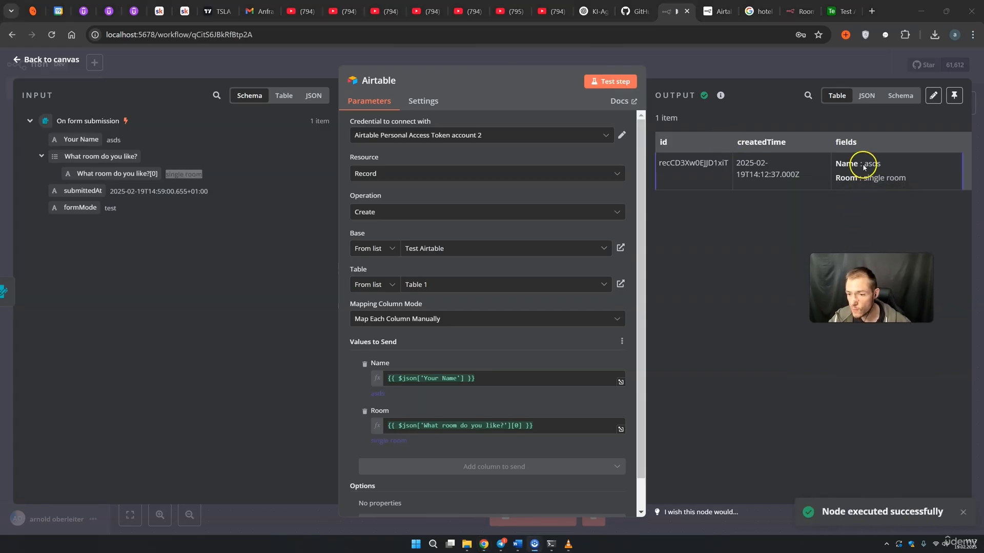
{"action": "left_click_drag", "start_coordinate": [865, 166], "coordinate": [869, 165]}
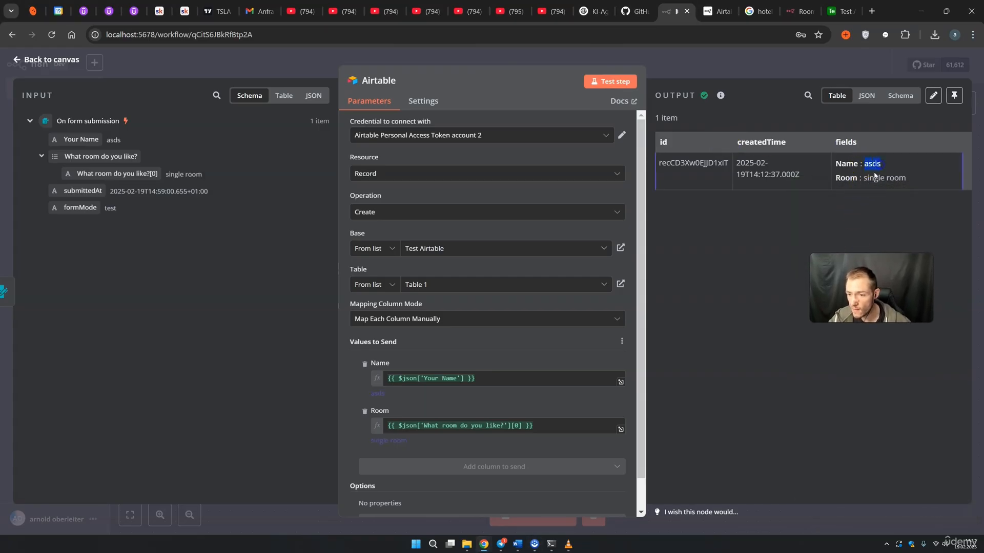
{"action": "left_click", "coordinate": [834, 10]}
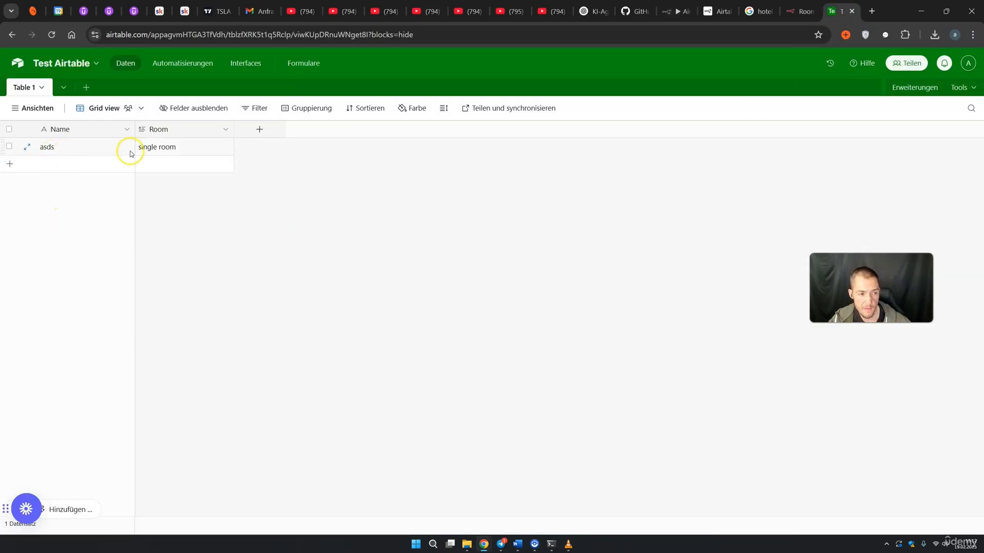
{"action": "left_click", "coordinate": [671, 10]}
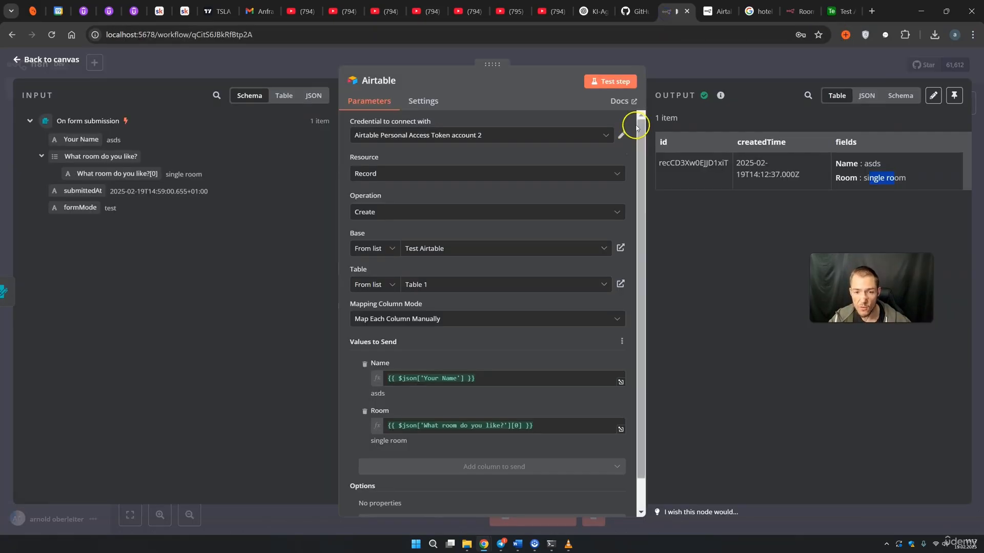
{"action": "left_click", "coordinate": [658, 76]}
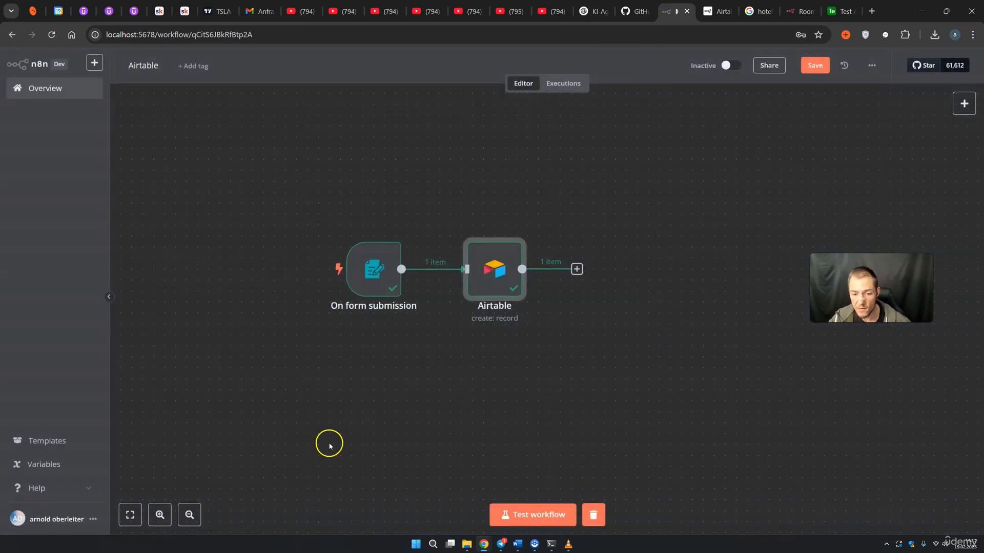
Test the whole workflow by submitting the Room form with a first name and the deluxe room option, and close the form window
{"action": "left_click", "coordinate": [542, 515]}
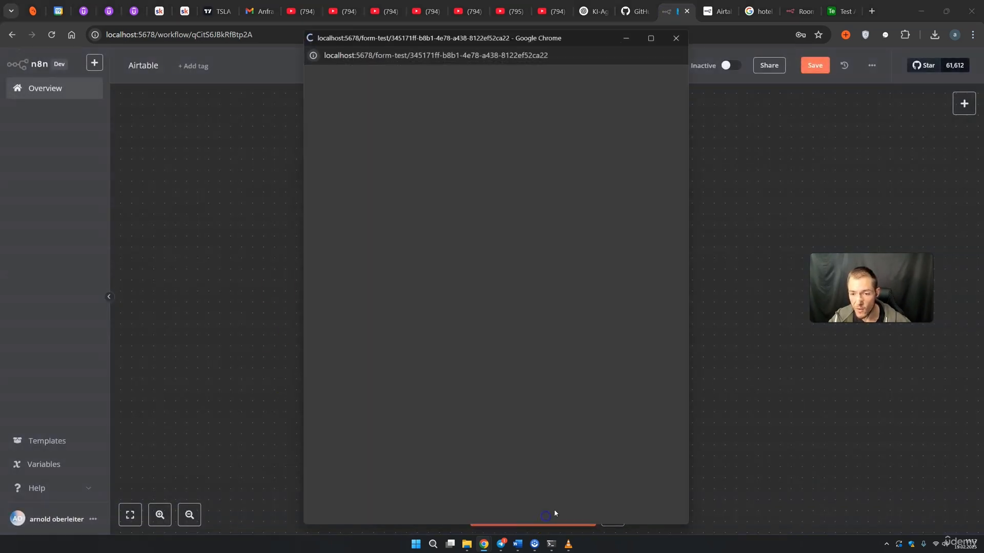
{"action": "left_click", "coordinate": [414, 190]}
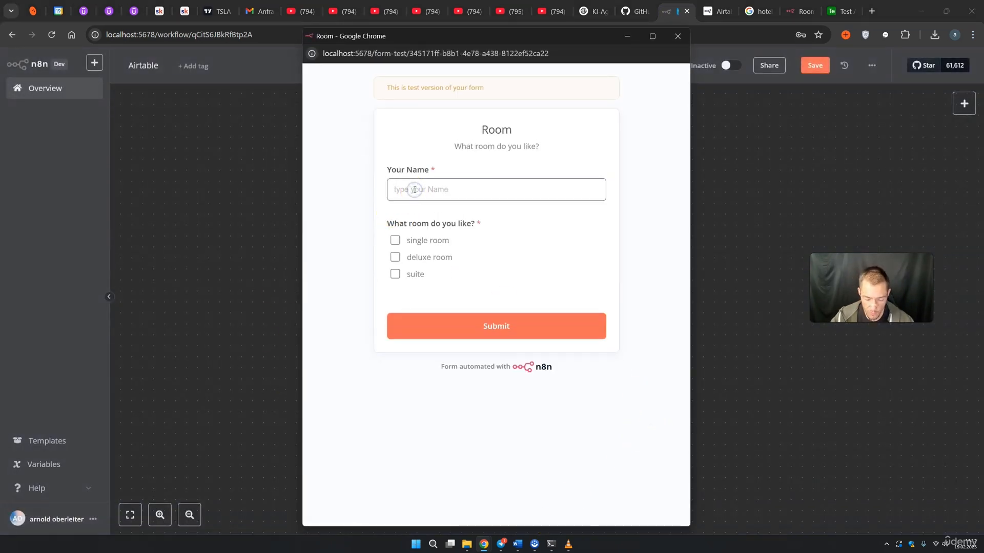
{"action": "type", "text": "John"}
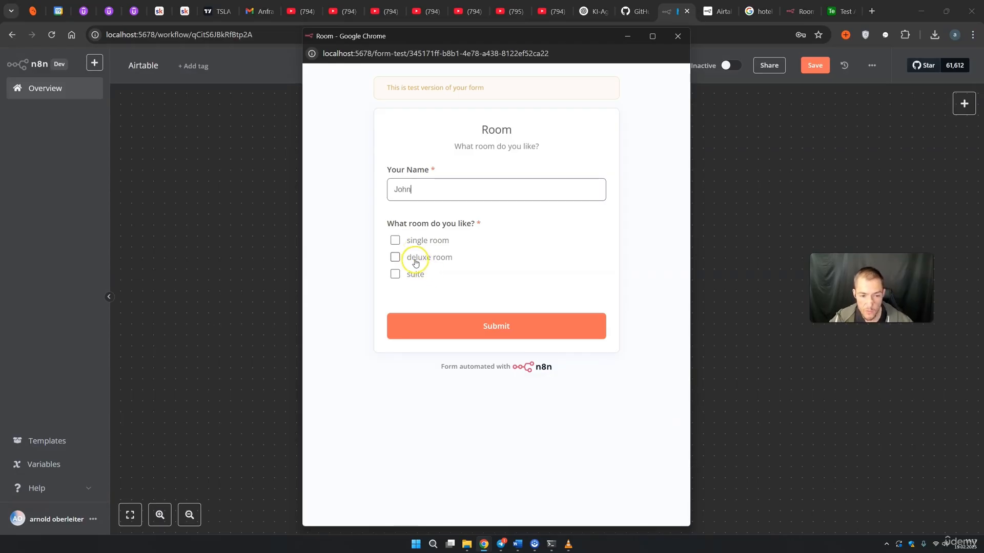
{"action": "left_click", "coordinate": [395, 257]}
{"action": "left_click", "coordinate": [551, 334]}
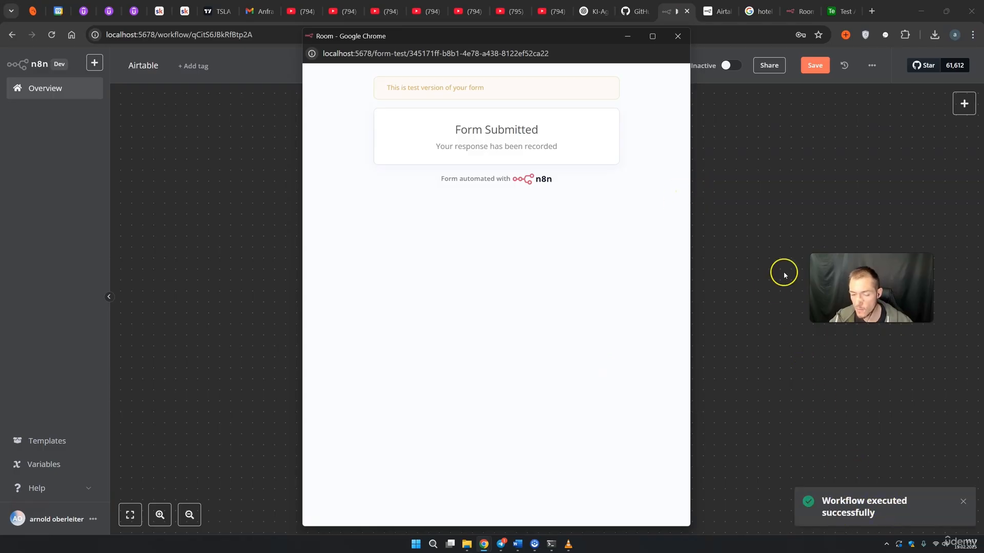
{"action": "left_click", "coordinate": [677, 37]}
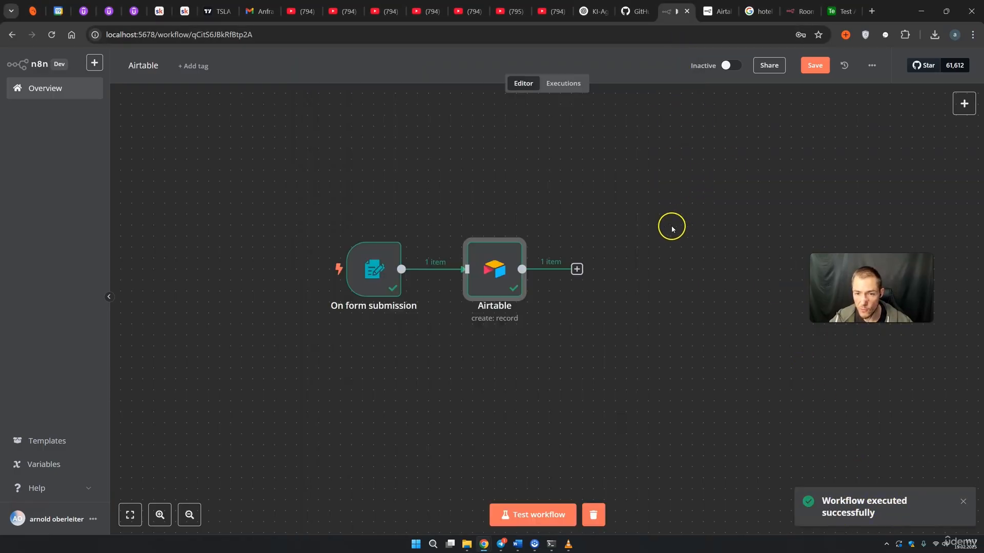
Inspect the form submission node's output and the Airtable node's input and output from the test run
{"action": "double_click", "coordinate": [365, 271]}
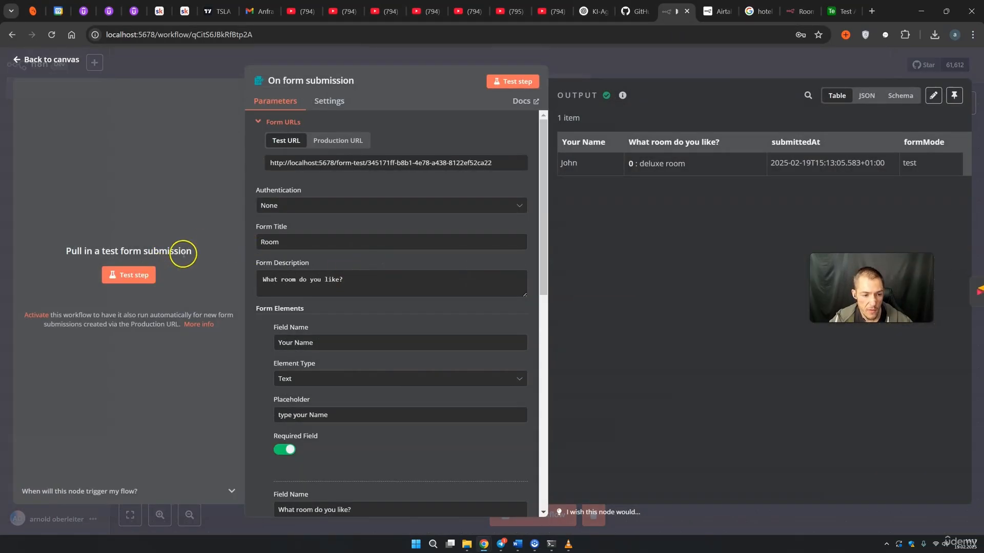
{"action": "left_click_drag", "start_coordinate": [640, 164], "coordinate": [701, 175]}
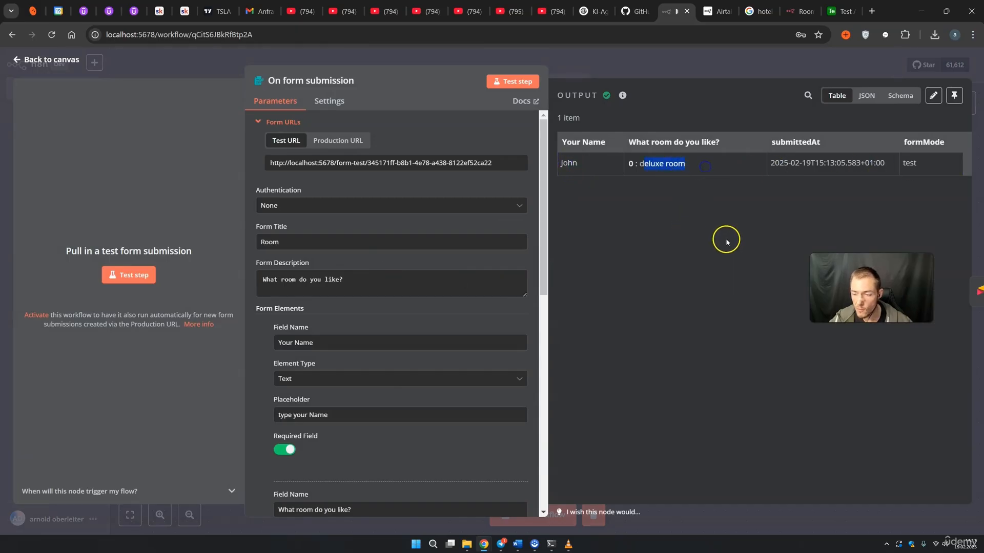
{"action": "left_click_drag", "start_coordinate": [906, 163], "coordinate": [918, 165]}
{"action": "key", "text": "Escape"}
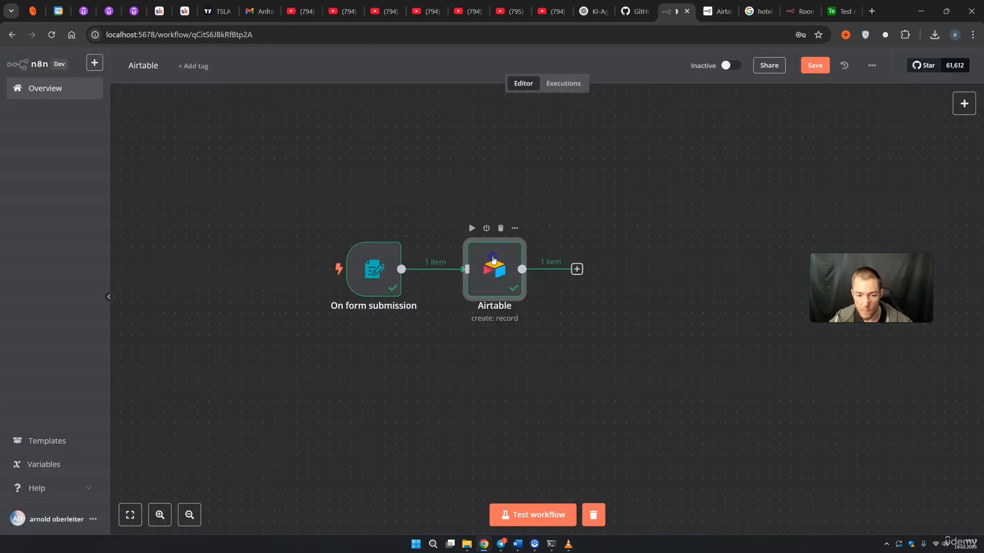
{"action": "double_click", "coordinate": [494, 270]}
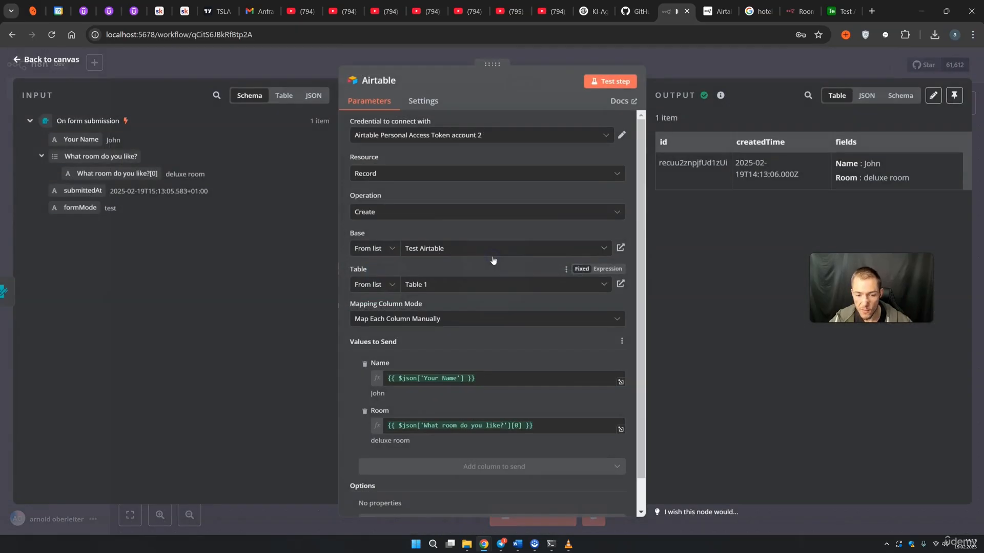
{"action": "double_click", "coordinate": [186, 174]}
{"action": "left_click", "coordinate": [118, 209]}
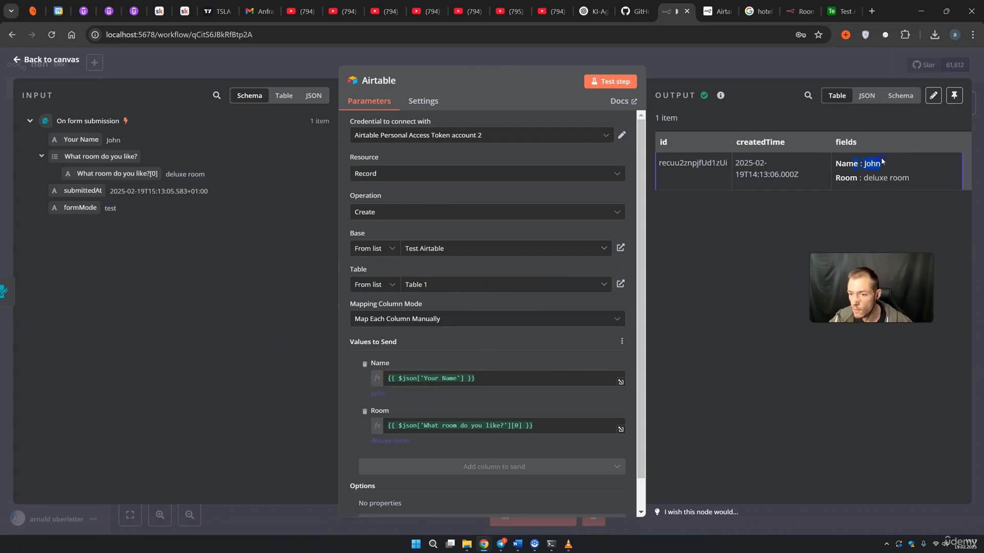
Switch to Airtable to check Table 1 for the submitted record, and return to the n8n canvas
{"action": "left_click", "coordinate": [835, 11]}
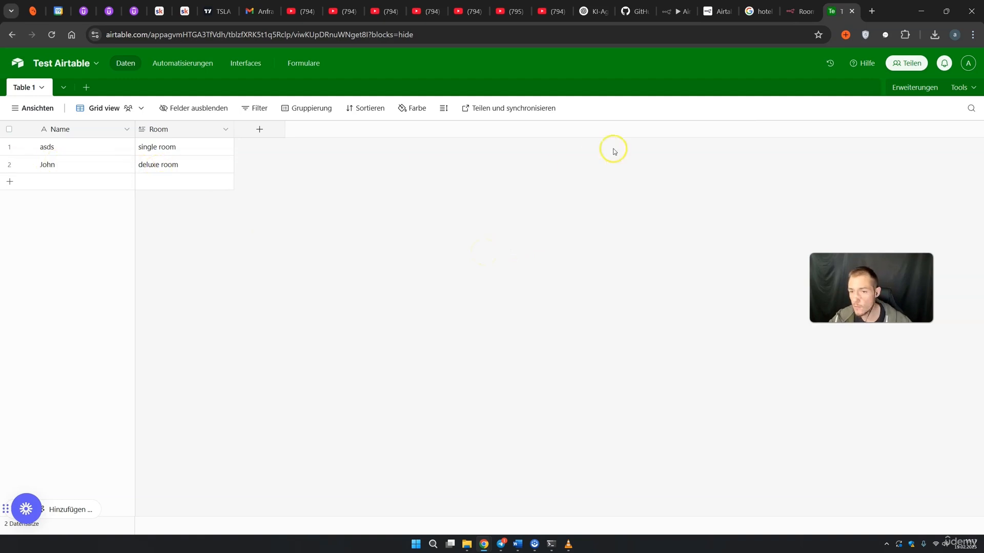
{"action": "left_click", "coordinate": [677, 10]}
{"action": "left_click", "coordinate": [694, 87]}
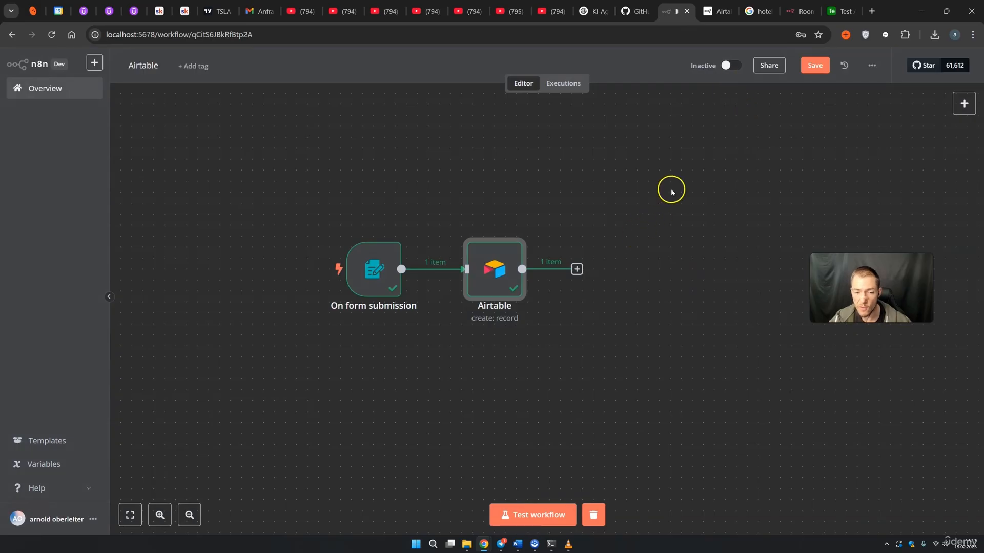
Activate the workflow and copy the Production URL from the On form submission node
{"action": "left_click", "coordinate": [731, 67]}
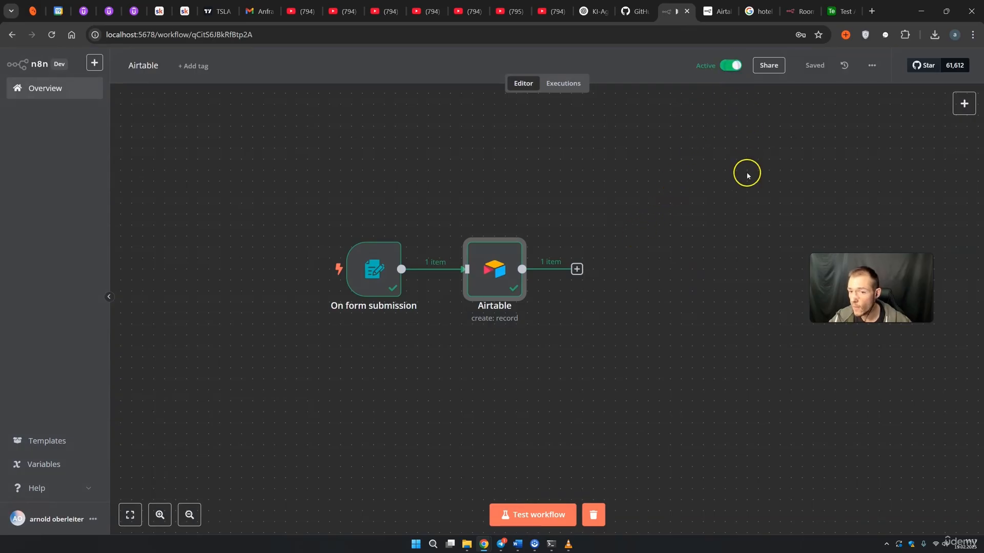
{"action": "double_click", "coordinate": [366, 278]}
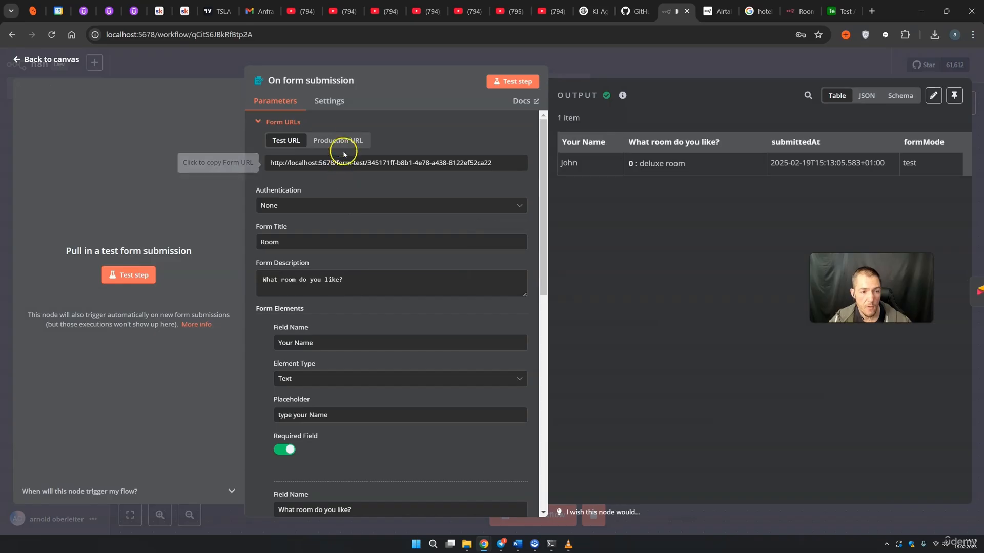
{"action": "left_click", "coordinate": [343, 141]}
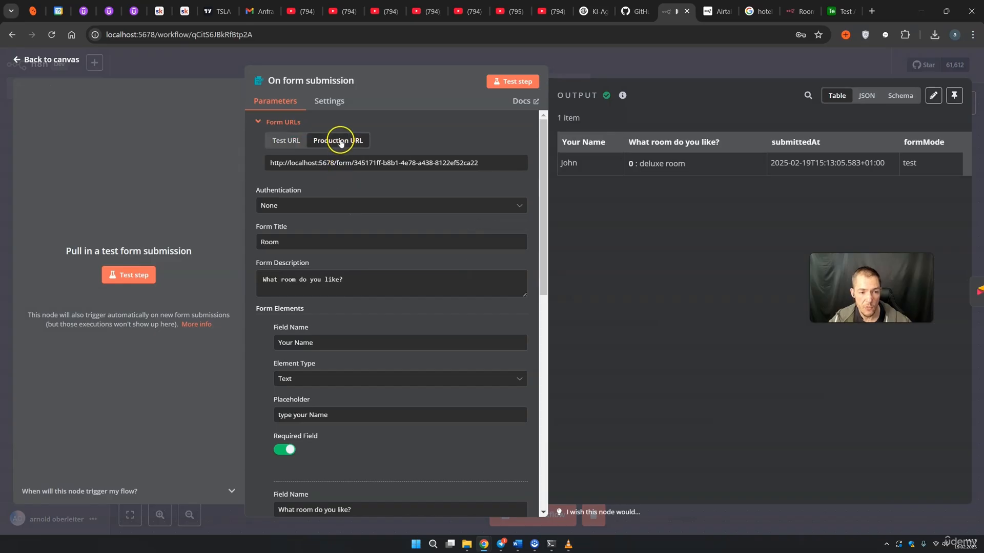
{"action": "left_click_drag", "start_coordinate": [487, 162], "coordinate": [262, 166]}
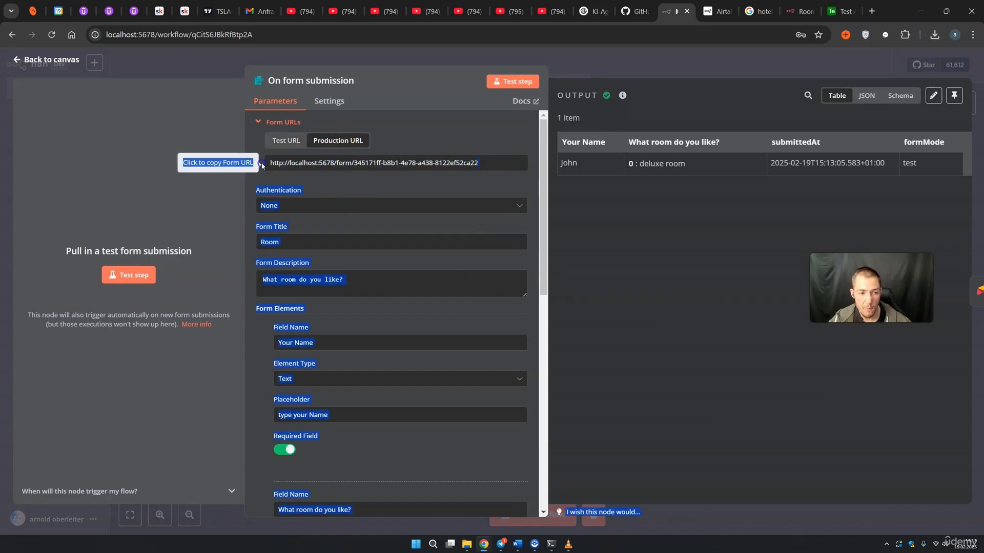
{"action": "left_click_drag", "start_coordinate": [482, 170], "coordinate": [279, 168]}
{"action": "key", "text": "ctrl+c"}
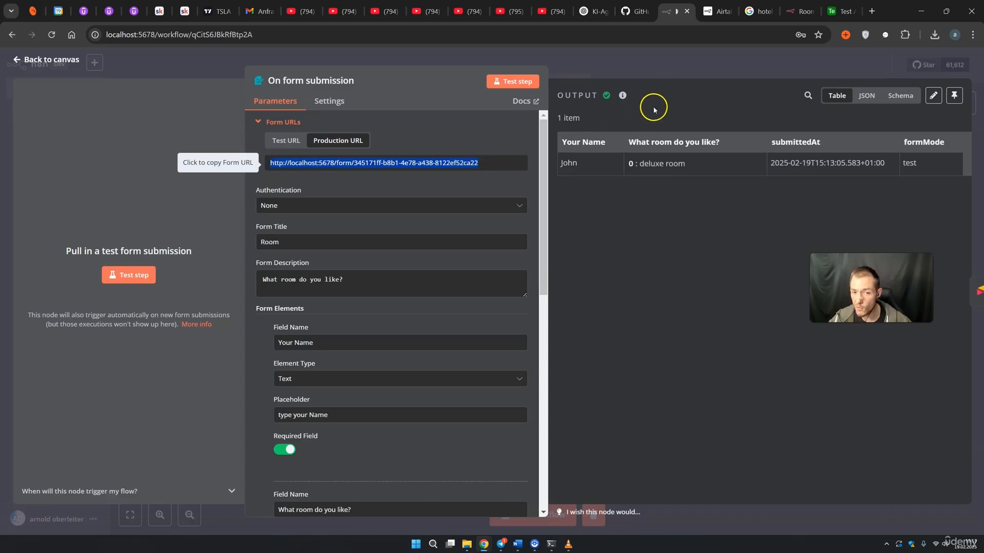
{"action": "left_click", "coordinate": [667, 71]}
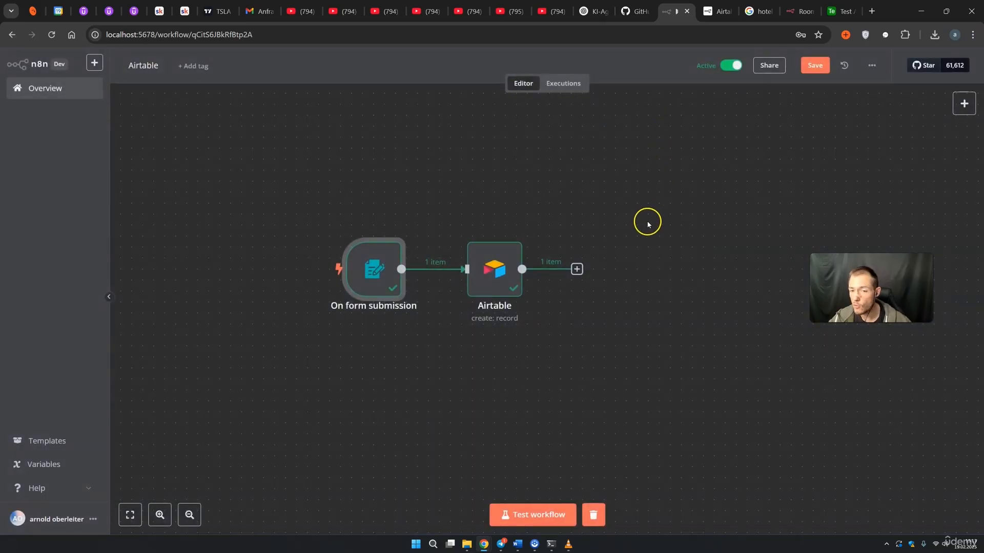
Open the production form URL in a new browser tab and submit it with a first name and the suite option
{"action": "left_click", "coordinate": [872, 11]}
{"action": "key", "text": "ctrl+v"}
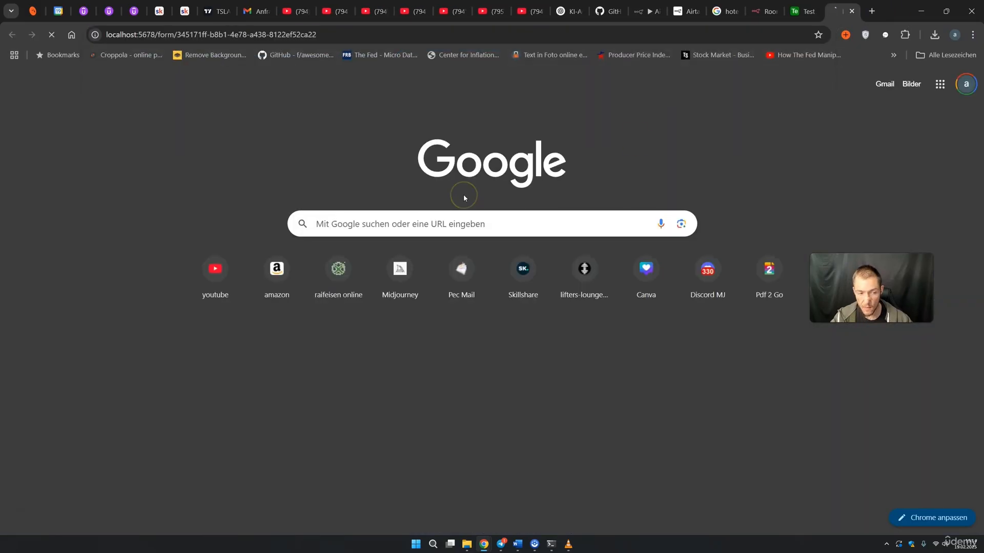
{"action": "key", "text": "Return"}
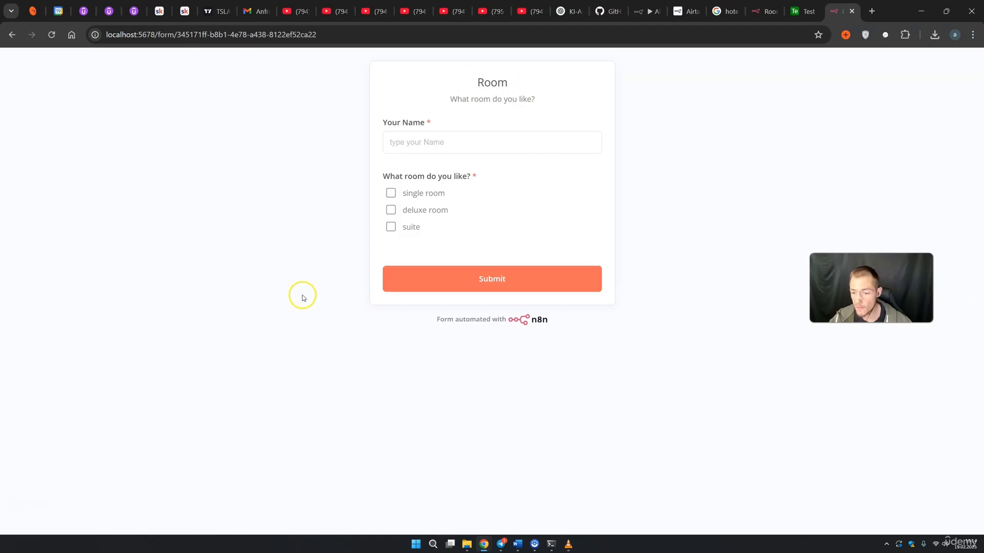
{"action": "left_click", "coordinate": [405, 144]}
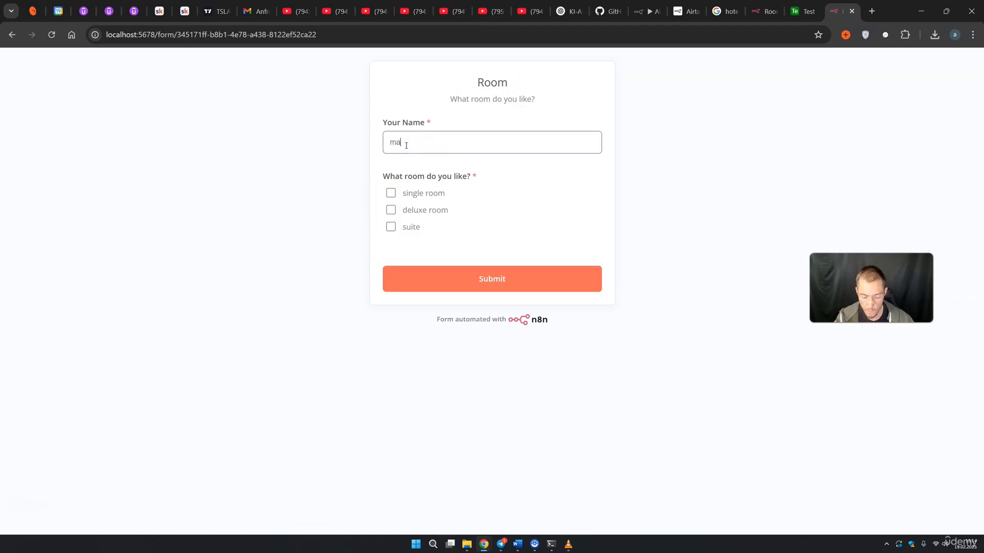
{"action": "left_click", "coordinate": [389, 229]}
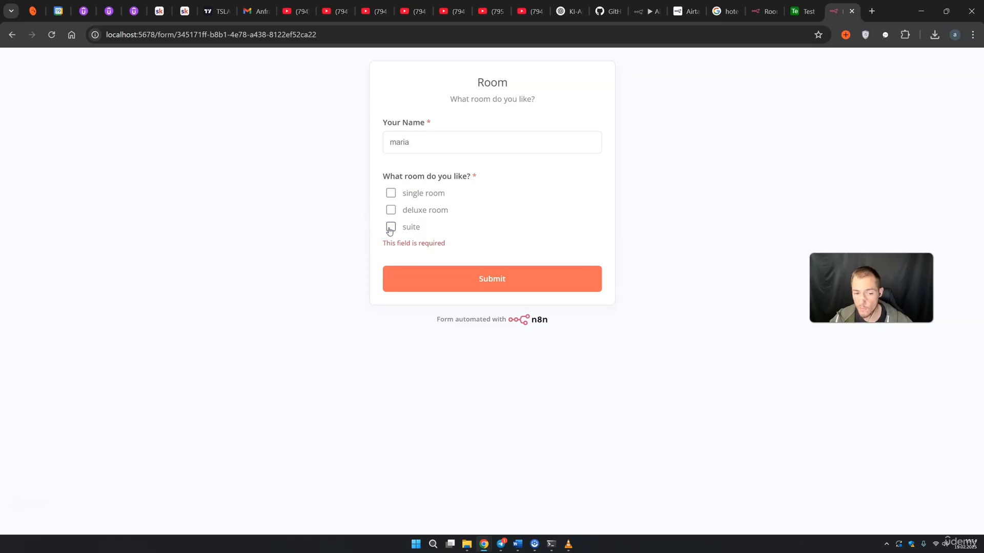
{"action": "left_click", "coordinate": [510, 286]}
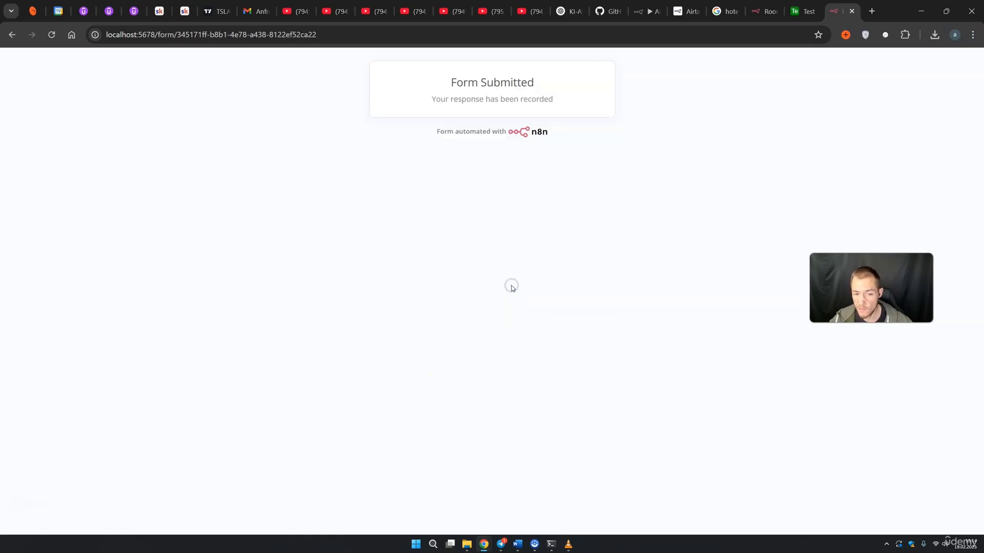
{"action": "left_click_drag", "start_coordinate": [439, 99], "coordinate": [553, 99]}
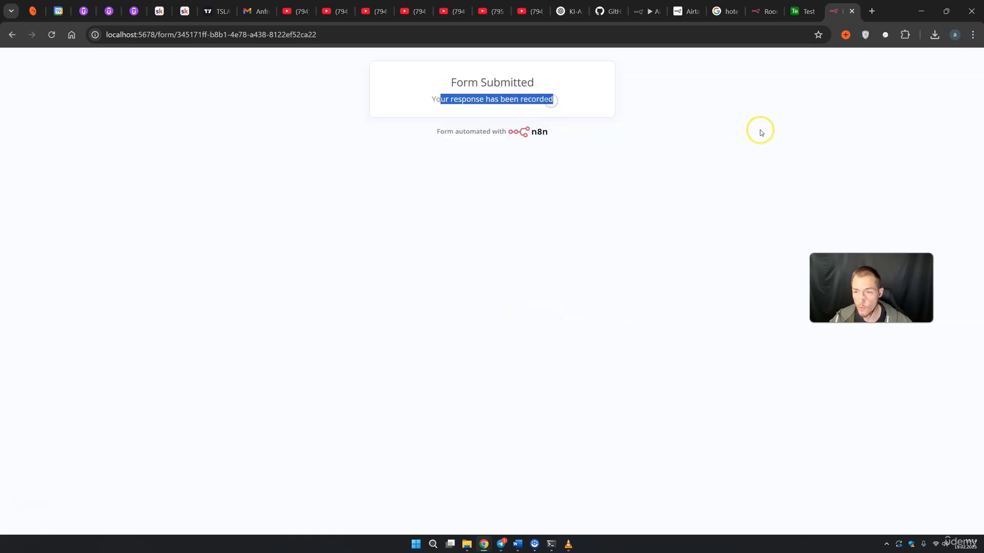
Check the newest record's Name and Room cells in Airtable's Table 1, and return to the n8n workflow
{"action": "left_click", "coordinate": [797, 17]}
{"action": "left_click", "coordinate": [81, 184]}
{"action": "left_click", "coordinate": [182, 182]}
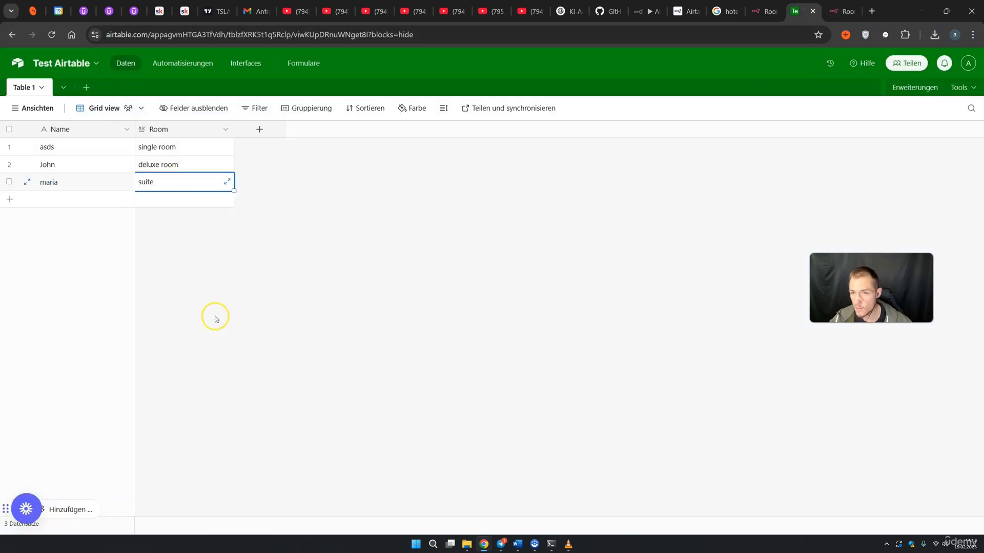
{"action": "left_click", "coordinate": [645, 11]}
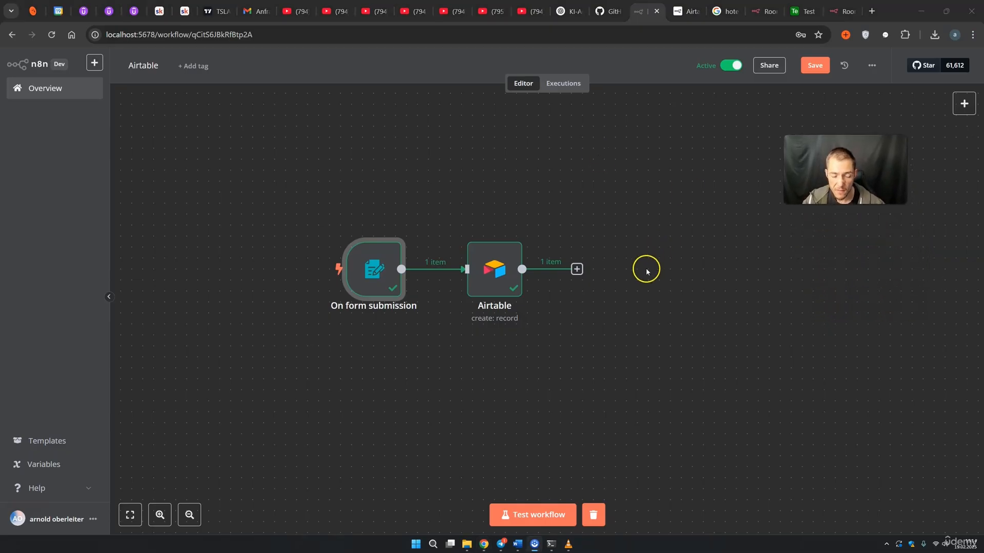
{"action": "mouse_move", "coordinate": [458, 278]}
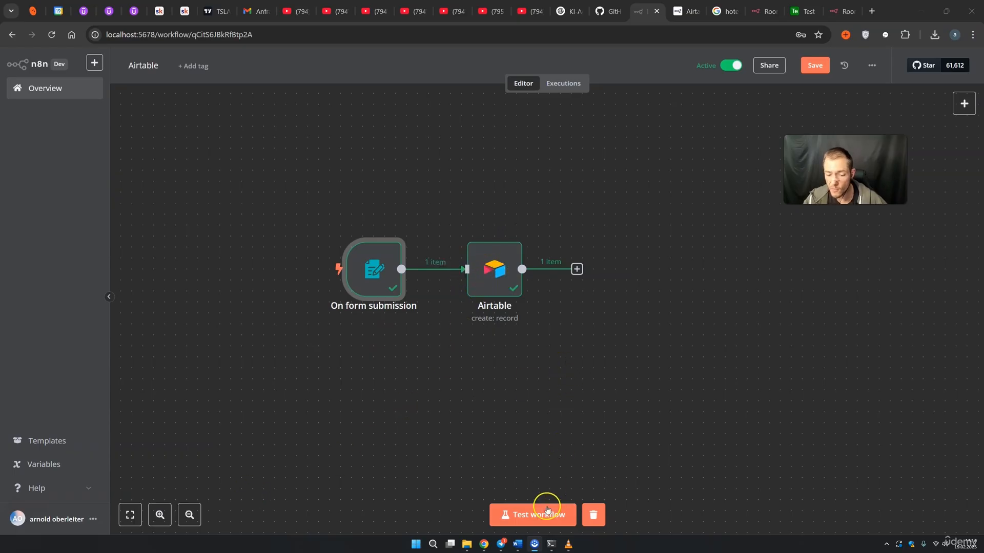
Deactivate the workflow, start a test run, and submit the test form with the name test and the single room option
{"action": "left_click", "coordinate": [728, 67]}
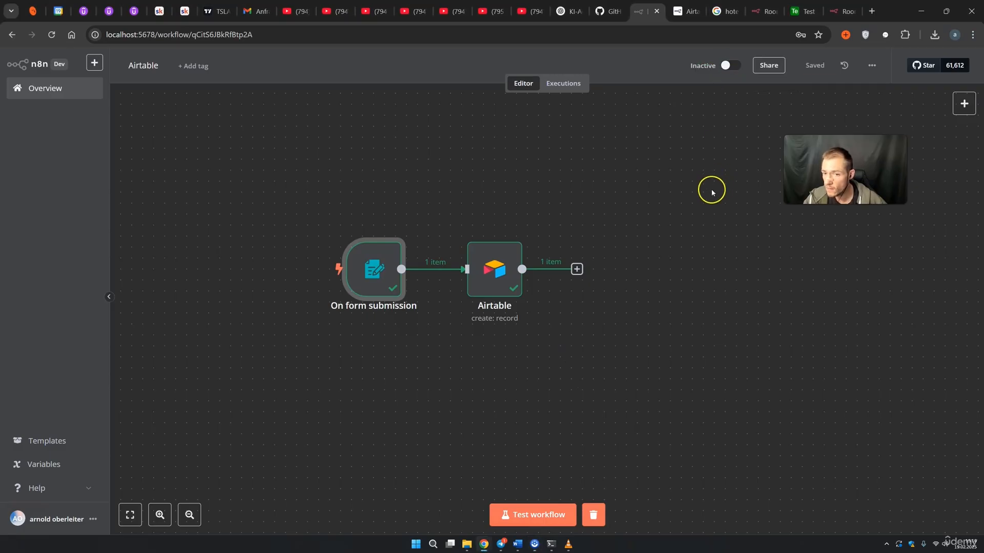
{"action": "left_click", "coordinate": [538, 514]}
{"action": "left_click", "coordinate": [433, 193]}
{"action": "type", "text": "test"}
{"action": "left_click", "coordinate": [430, 246]}
{"action": "left_click", "coordinate": [500, 326]}
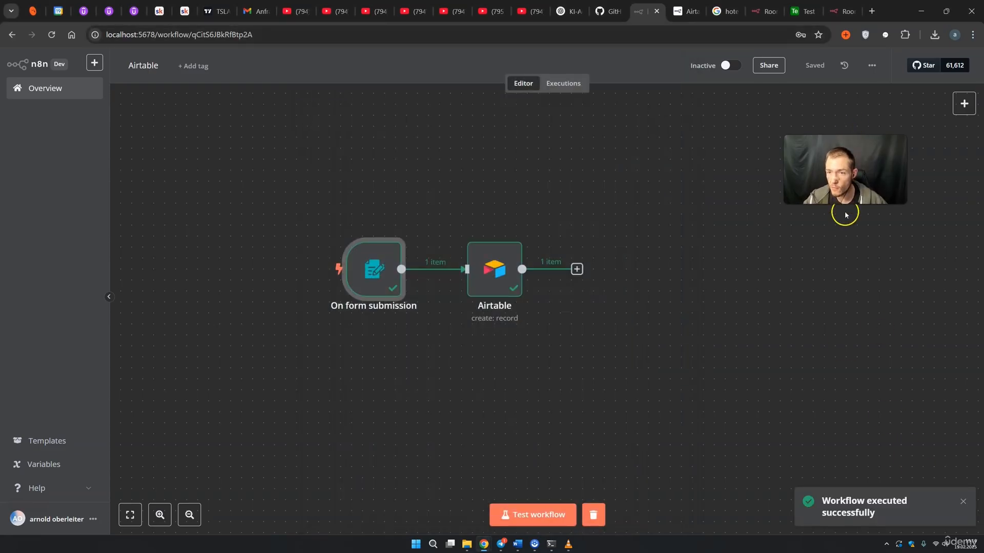
Check the newest record's Room cell in Airtable's Table 1, and return to the n8n workflow
{"action": "left_click", "coordinate": [802, 11]}
{"action": "left_click", "coordinate": [145, 200]}
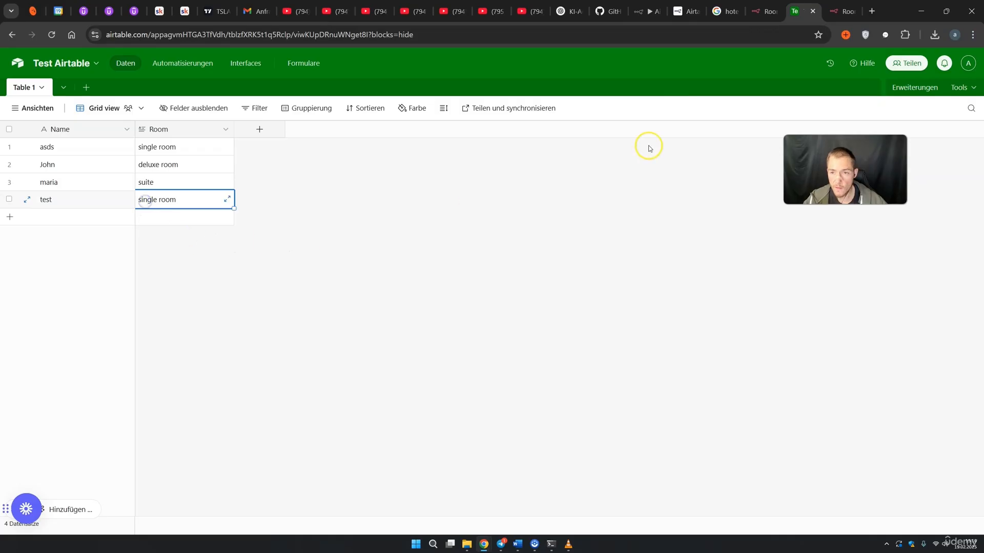
{"action": "left_click", "coordinate": [647, 12]}
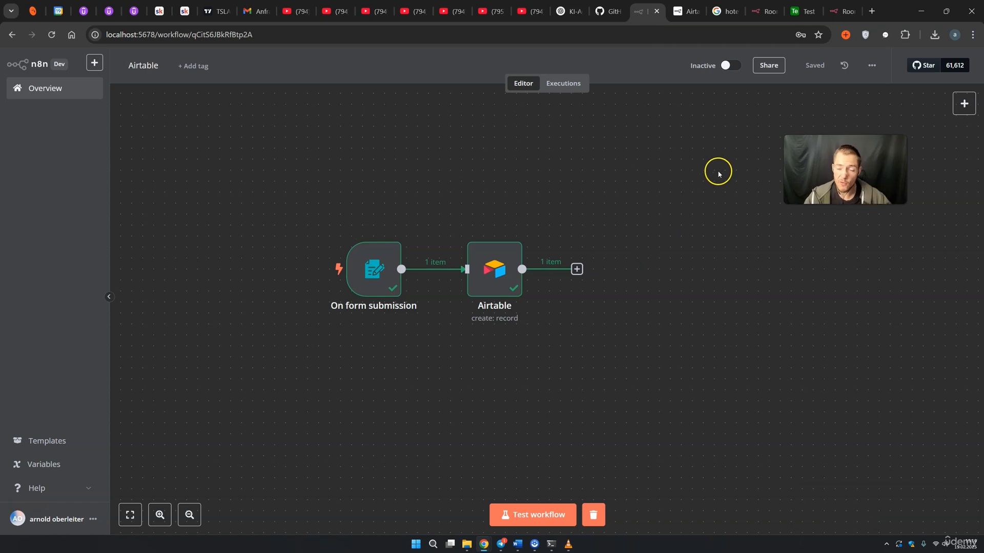
Reactivate the workflow and copy the Production URL from the On form submission node
{"action": "left_click", "coordinate": [730, 65]}
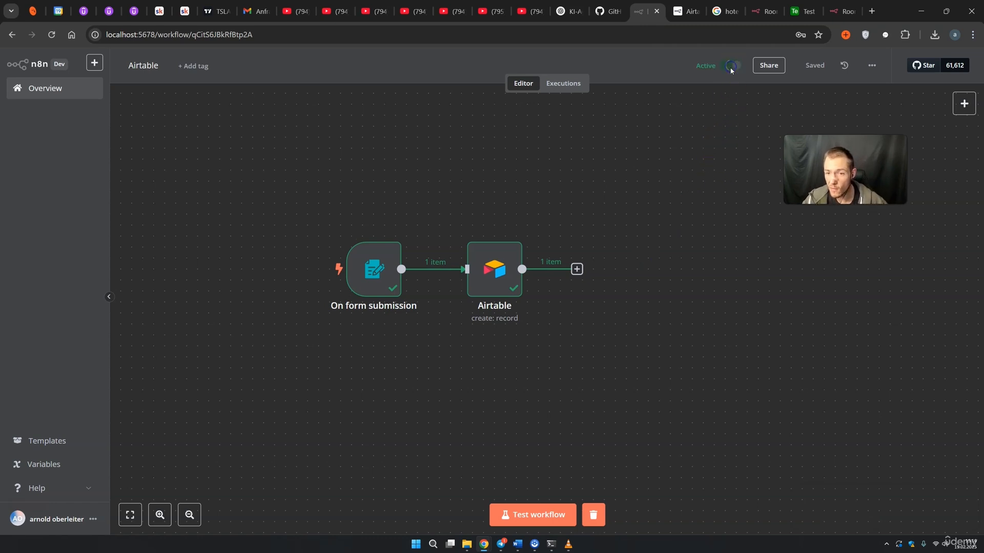
{"action": "double_click", "coordinate": [386, 271]}
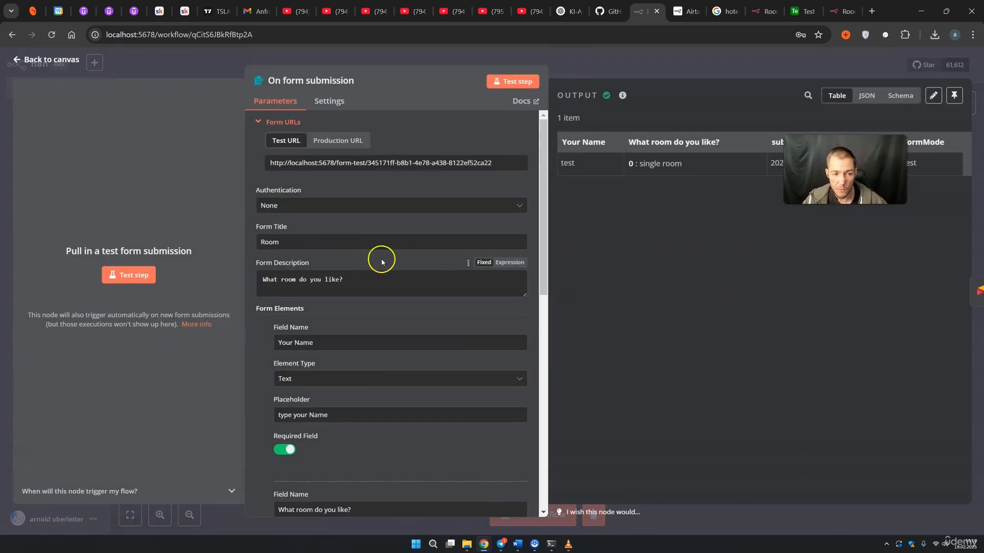
{"action": "left_click", "coordinate": [343, 145]}
{"action": "left_click_drag", "start_coordinate": [479, 164], "coordinate": [273, 169]}
{"action": "key", "text": "ctrl+c"}
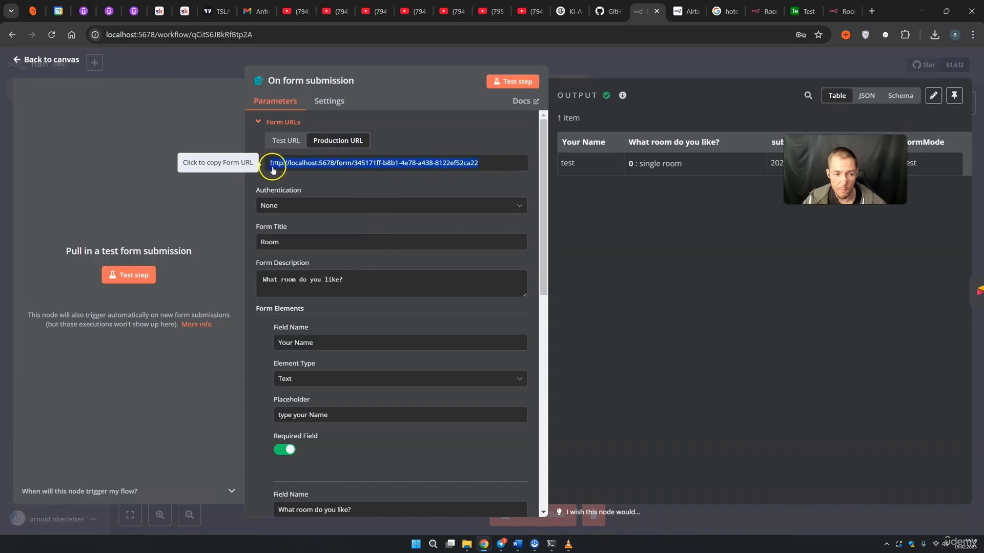
{"action": "left_click", "coordinate": [740, 74]}
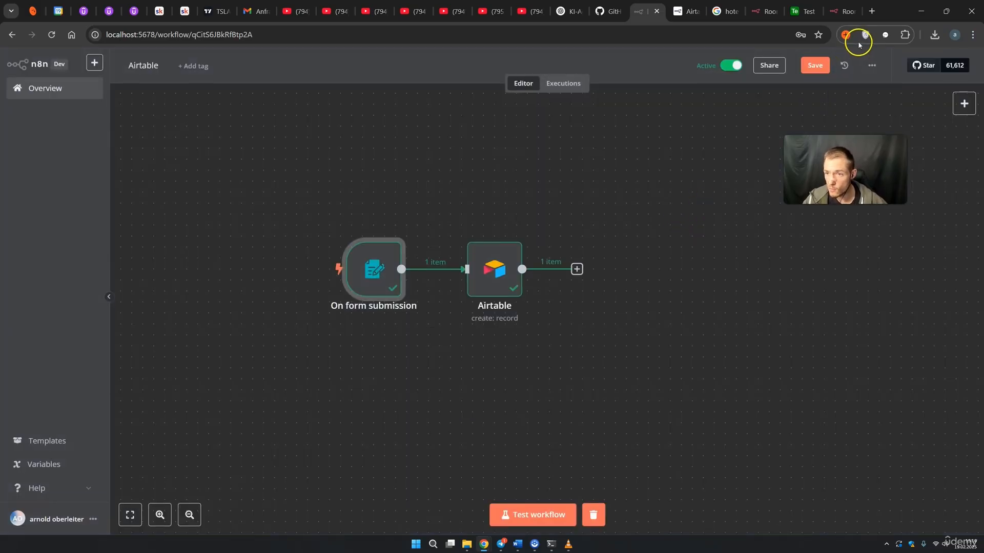
Open the production form URL in a new browser tab and submit it with the name a and the single room option
{"action": "left_click", "coordinate": [873, 12]}
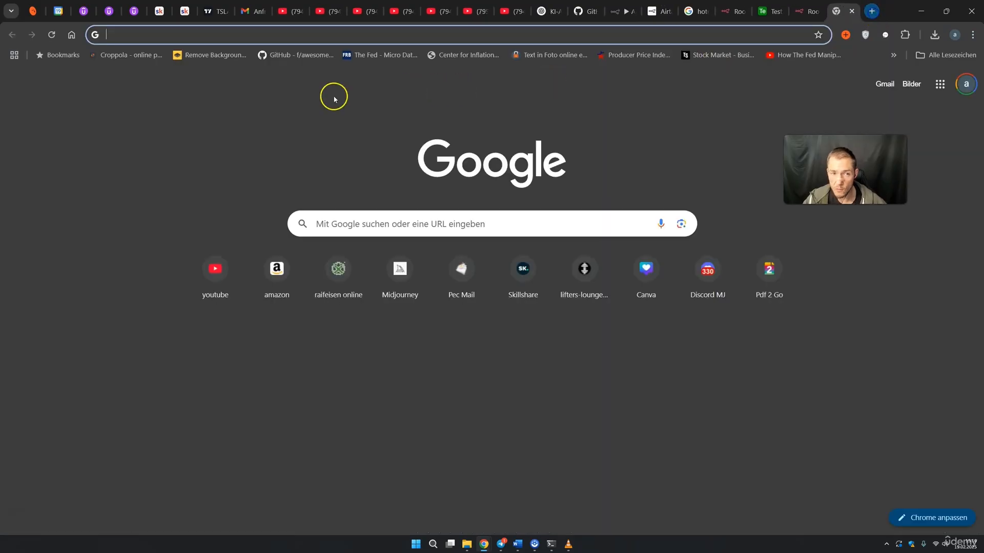
{"action": "key", "text": "ctrl+v"}
{"action": "key", "text": "Return"}
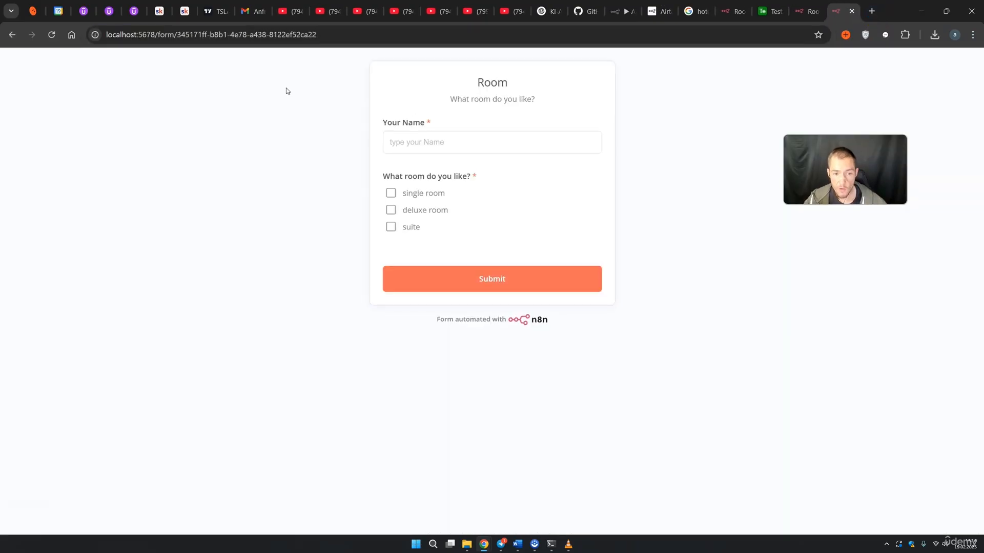
{"action": "left_click", "coordinate": [405, 142]}
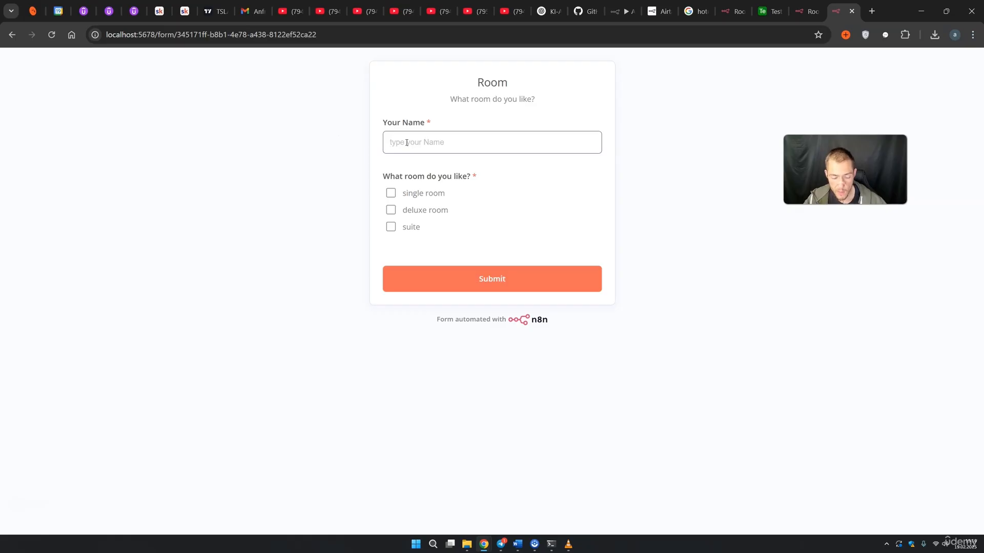
{"action": "type", "text": "a"}
{"action": "left_click", "coordinate": [414, 196]}
{"action": "left_click", "coordinate": [446, 279]}
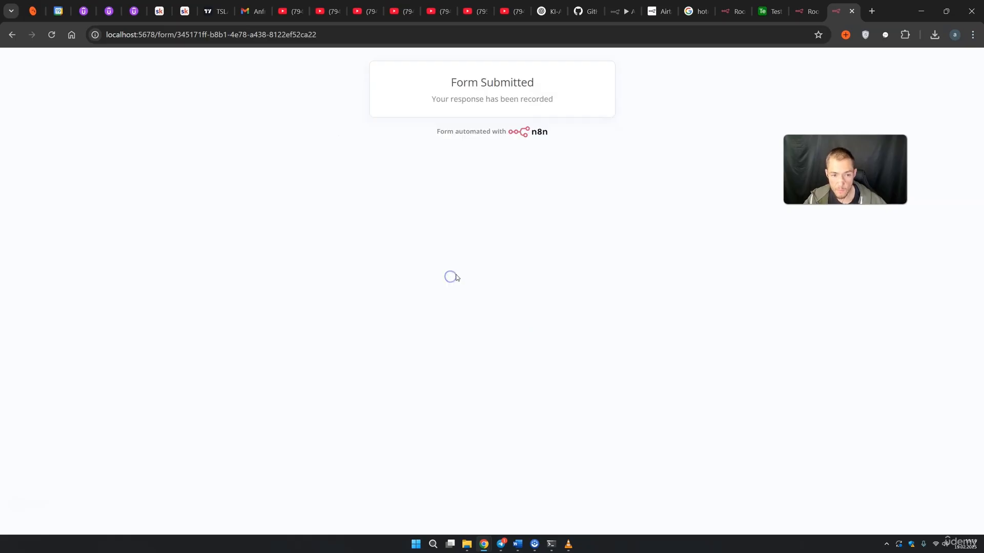
Submit the production form again with the name v and the suite option
{"action": "left_click", "coordinate": [413, 145]}
{"action": "type", "text": "s"}
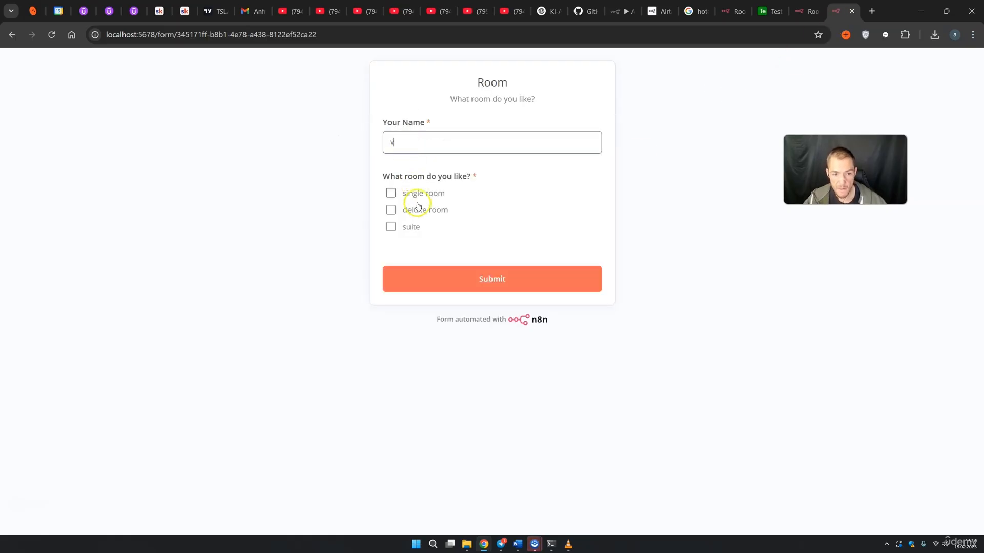
{"action": "left_click", "coordinate": [418, 206]}
{"action": "left_click", "coordinate": [463, 279]}
Reload the production form and submit it with the name c and the single room option
{"action": "right_click", "coordinate": [833, 11]}
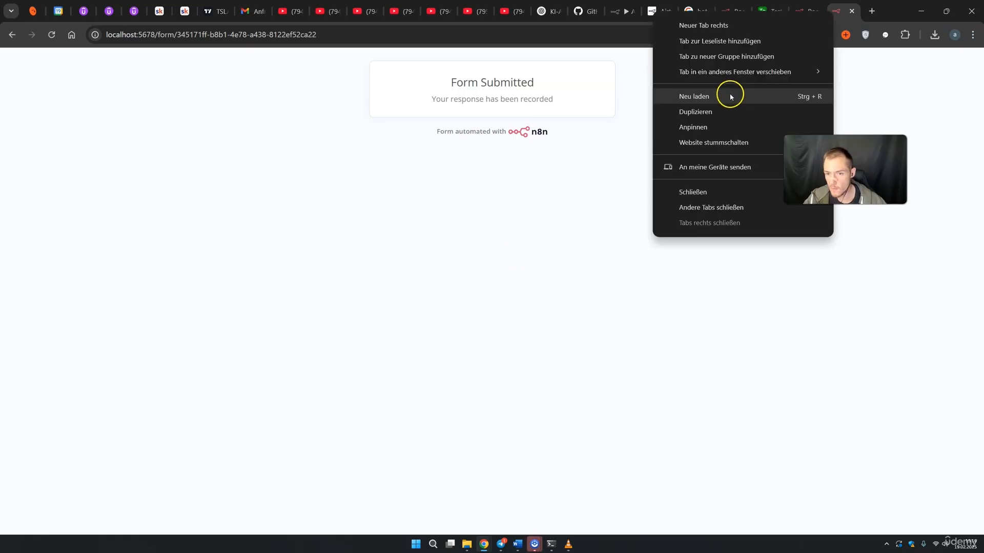
{"action": "left_click", "coordinate": [731, 96]}
{"action": "left_click", "coordinate": [401, 146]}
{"action": "type", "text": "c"}
{"action": "left_click", "coordinate": [392, 200]}
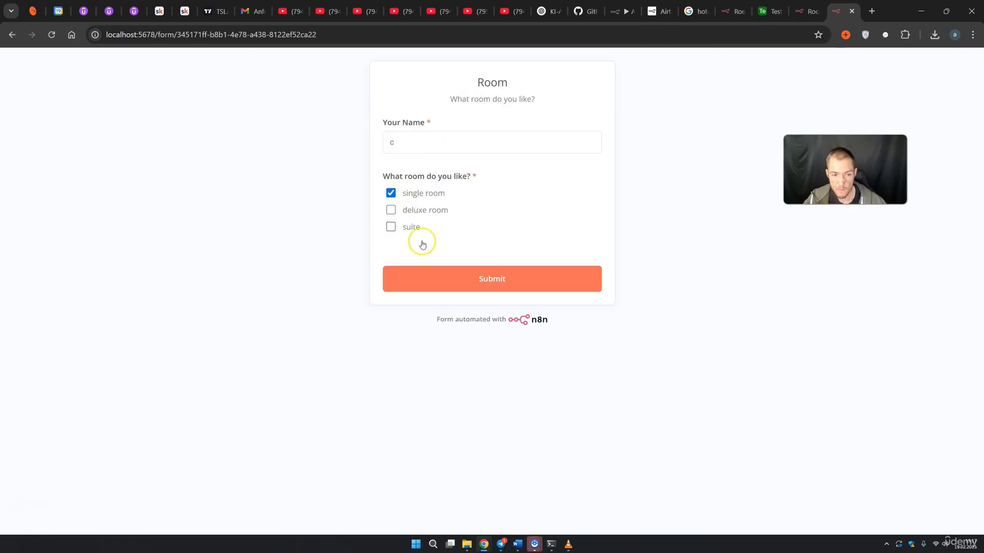
{"action": "left_click", "coordinate": [472, 277]}
Reload the production form and submit it with the name p and the suite option
{"action": "key", "text": "F5"}
{"action": "left_click", "coordinate": [450, 145]}
{"action": "type", "text": "p"}
{"action": "left_click", "coordinate": [415, 225]}
{"action": "left_click", "coordinate": [461, 276]}
Switch to Airtable and check Table 1 for the records from the repeated production form submissions
{"action": "key", "text": "ctrl+shift+Tab"}
{"action": "key", "text": "ctrl+shift+Tab"}
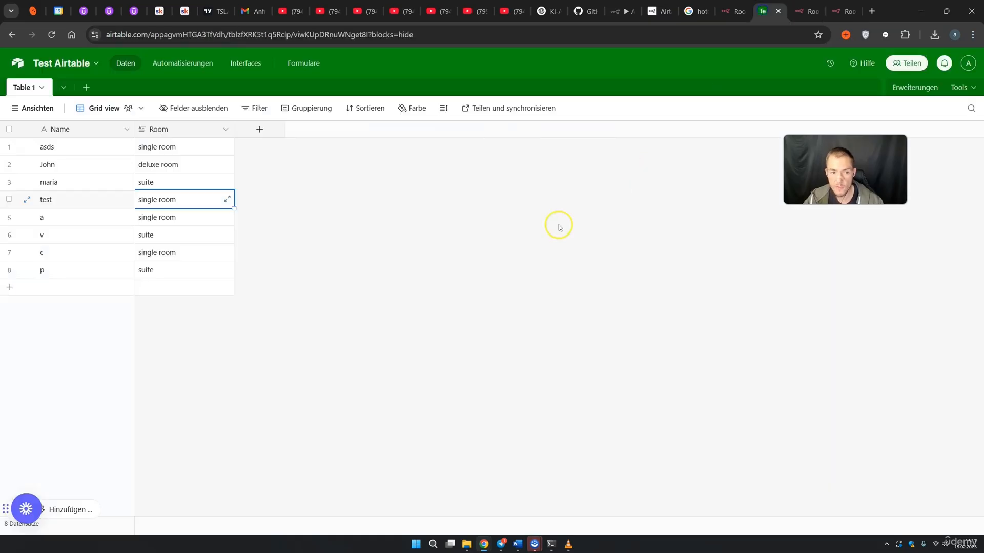
{"action": "left_click", "coordinate": [160, 301]}
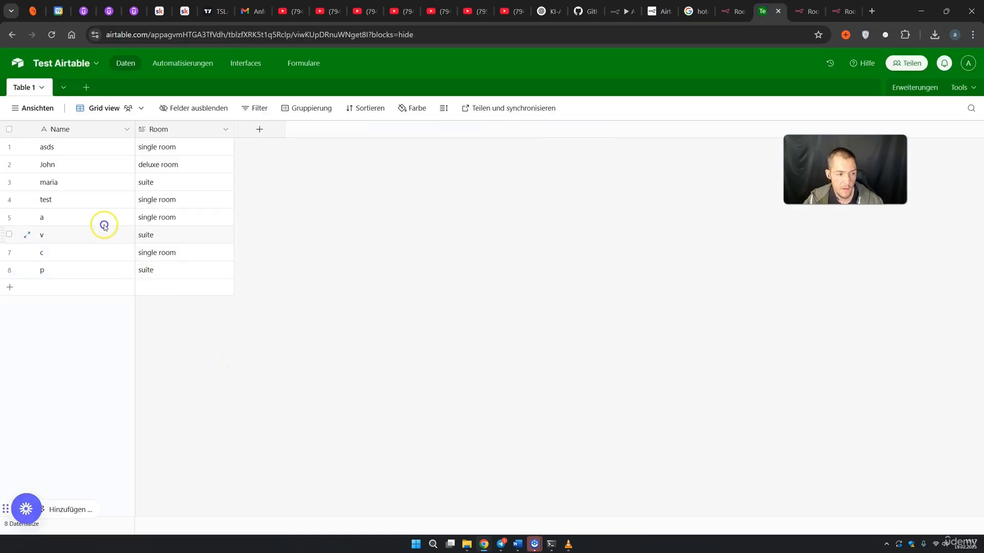
Return to the n8n workflow and save it
{"action": "left_click", "coordinate": [608, 20]}
{"action": "left_click", "coordinate": [810, 67]}
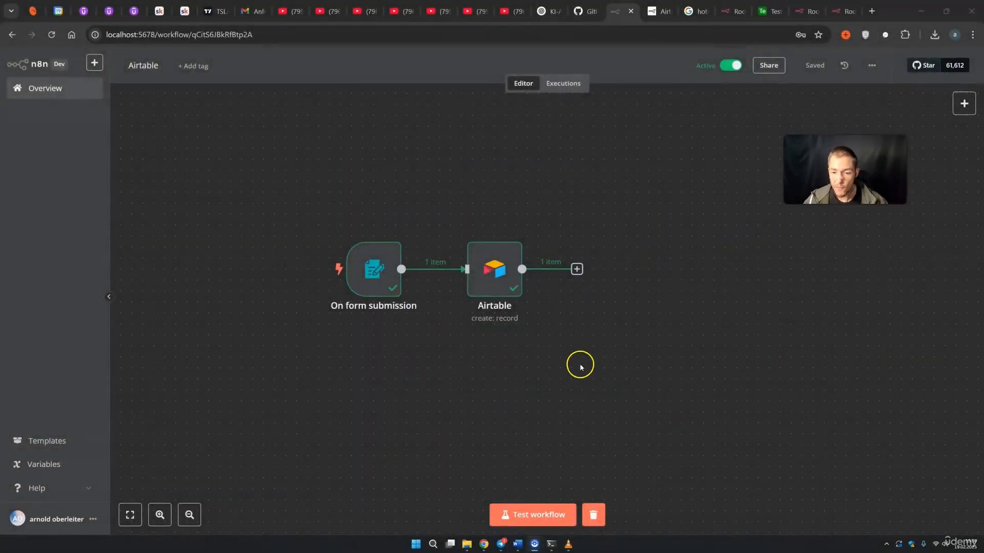
{"action": "left_click_drag", "start_coordinate": [528, 188], "coordinate": [684, 368]}
{"action": "left_click", "coordinate": [606, 319]}
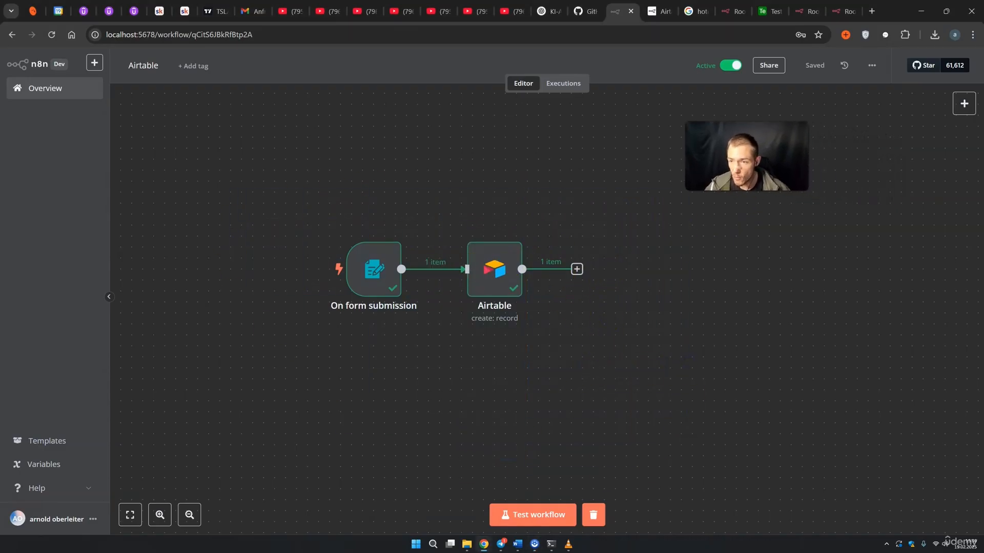
Download the Airtable workflow as the file Airtable.json
{"action": "left_click", "coordinate": [871, 65]}
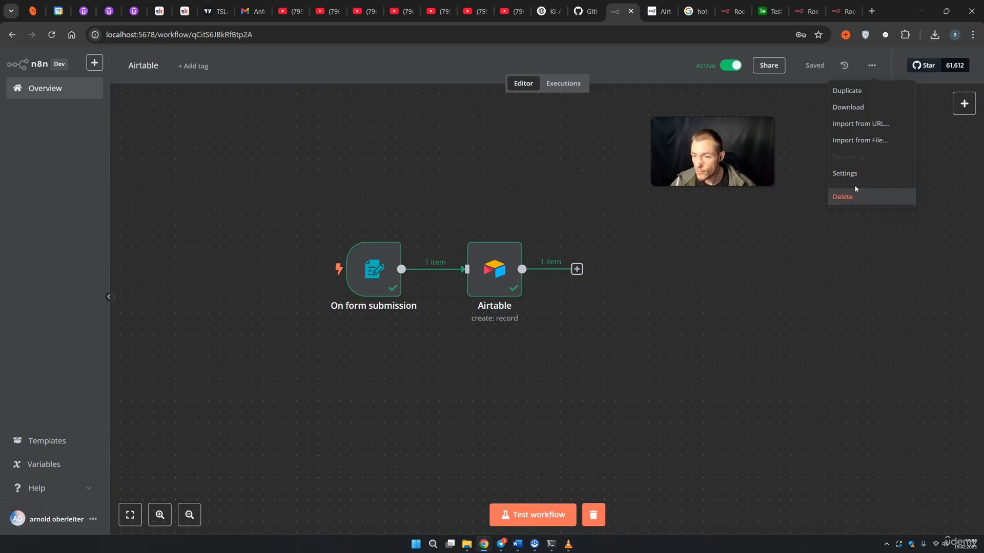
{"action": "left_click", "coordinate": [848, 107]}
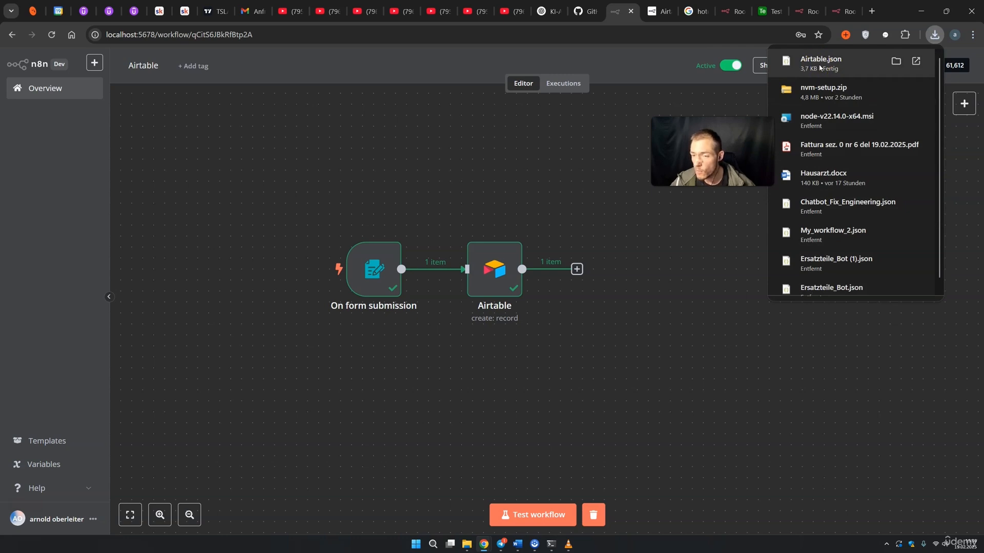
{"action": "left_click", "coordinate": [689, 236]}
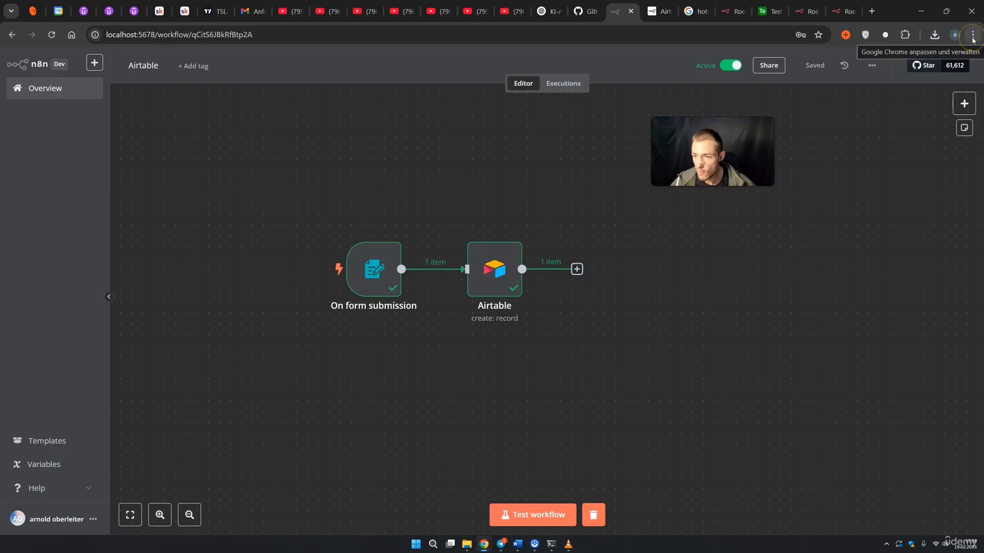
View Airtable.json in Chrome's download history and the Downloads folder, and return to the n8n workflow
{"action": "left_click", "coordinate": [972, 35]}
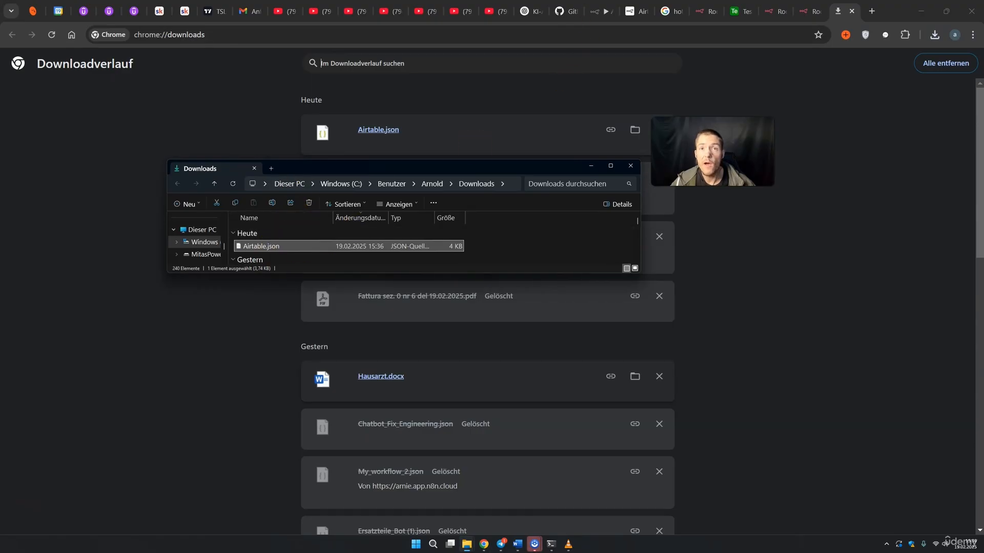
{"action": "left_click", "coordinate": [538, 104]}
{"action": "left_click", "coordinate": [630, 166]}
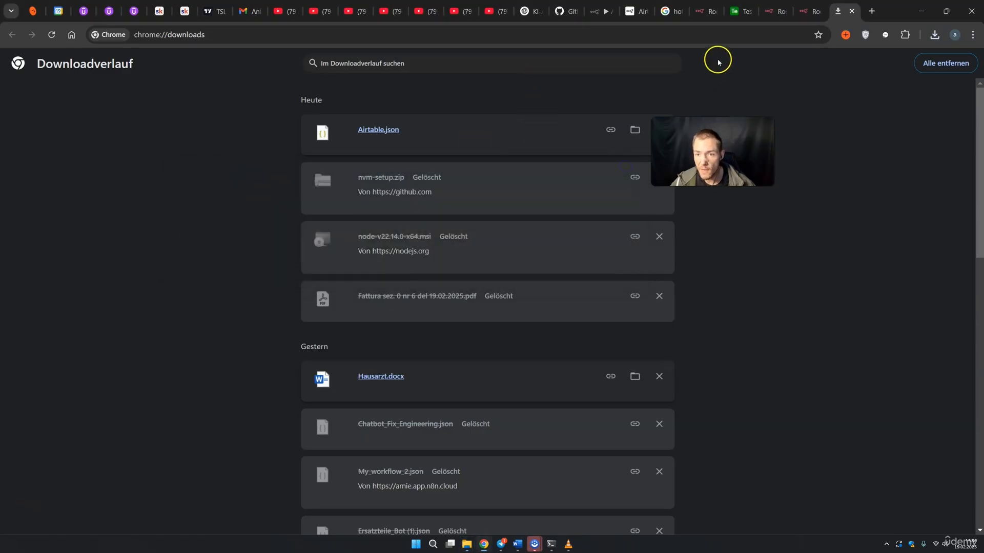
{"action": "left_click", "coordinate": [800, 12]}
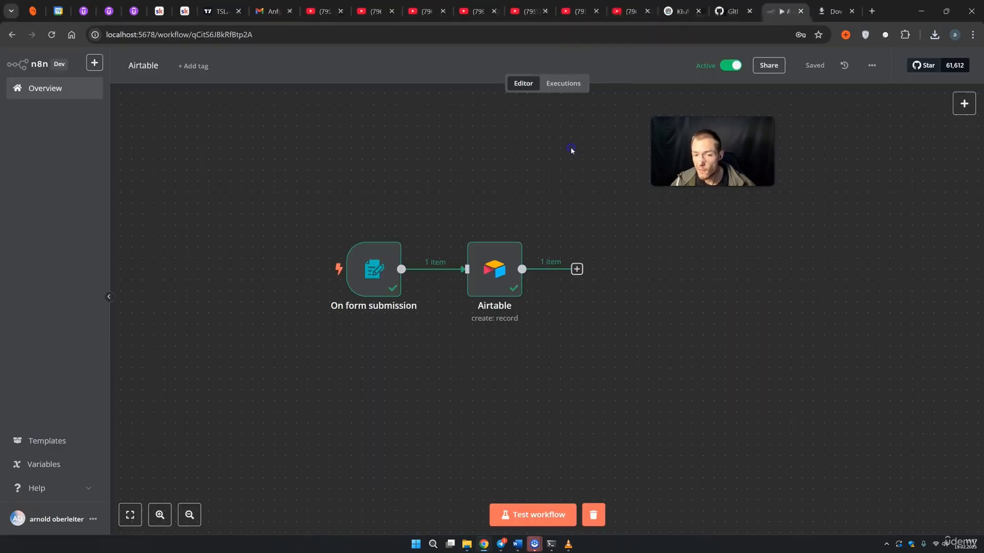
Create a new workflow from the overview and import Airtable.json from the Desktop into it
{"action": "left_click", "coordinate": [52, 89]}
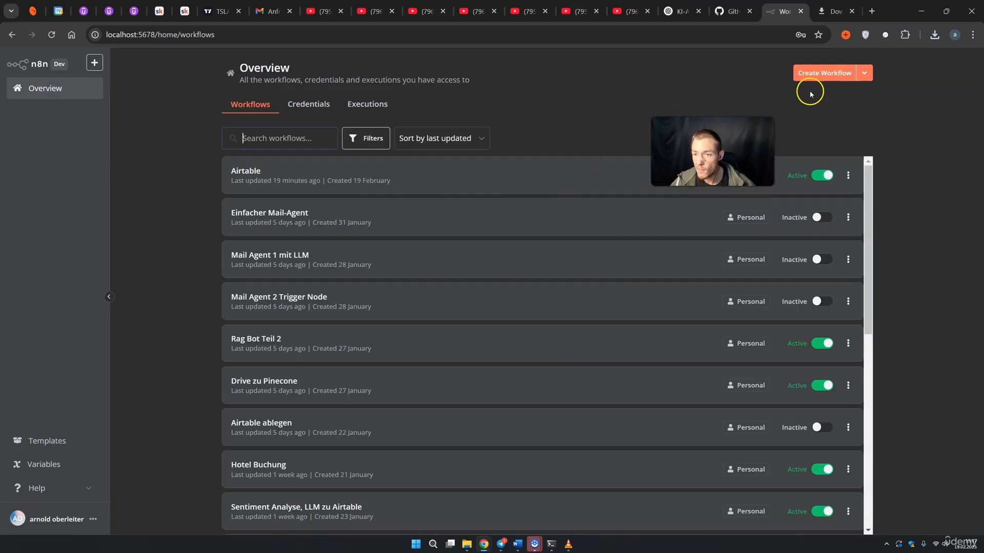
{"action": "left_click", "coordinate": [820, 73]}
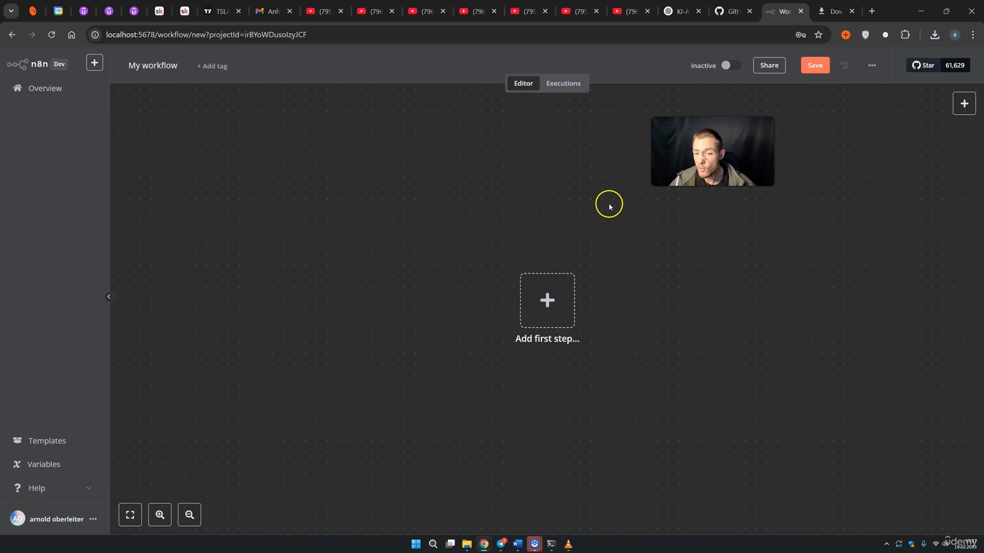
{"action": "left_click", "coordinate": [872, 67]}
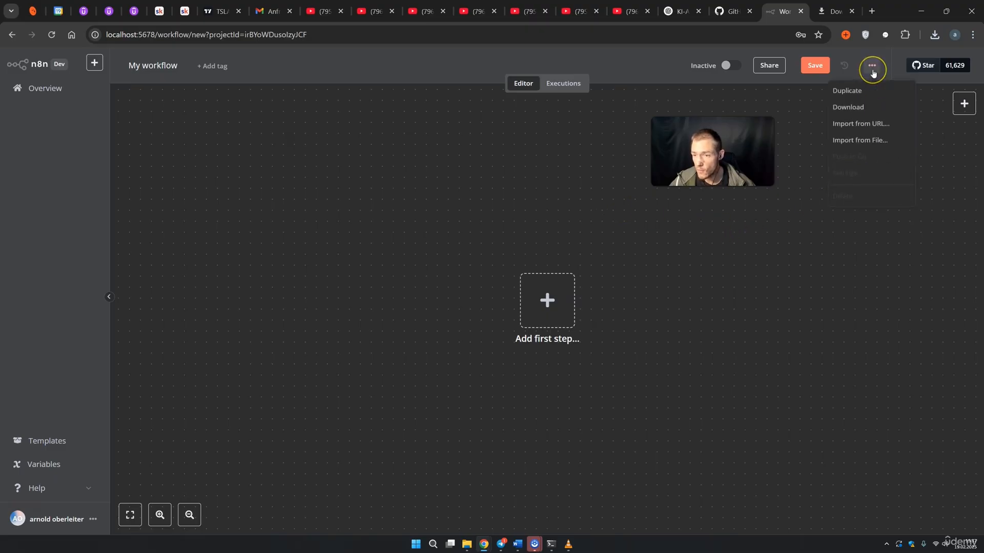
{"action": "left_click", "coordinate": [866, 141]}
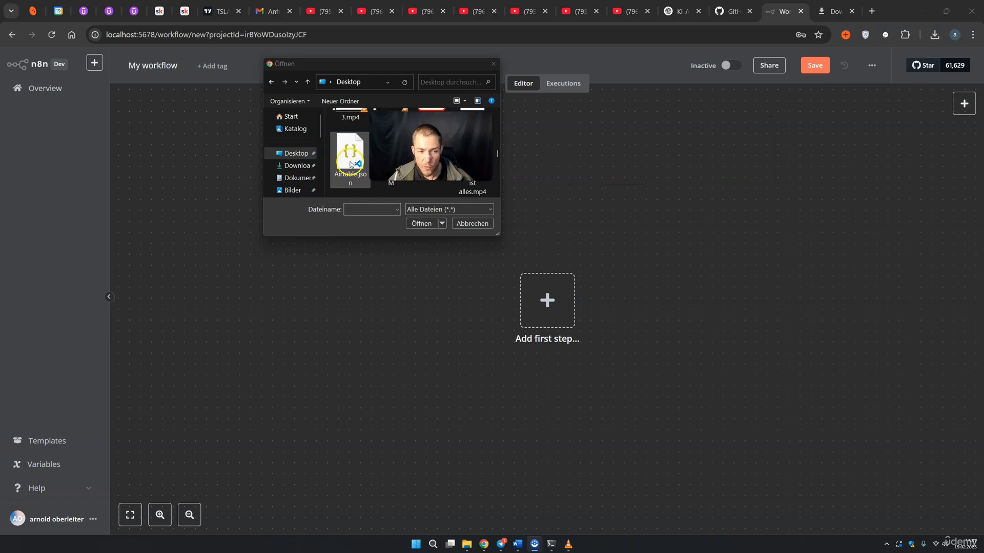
{"action": "left_click", "coordinate": [351, 164]}
{"action": "left_click", "coordinate": [351, 174]}
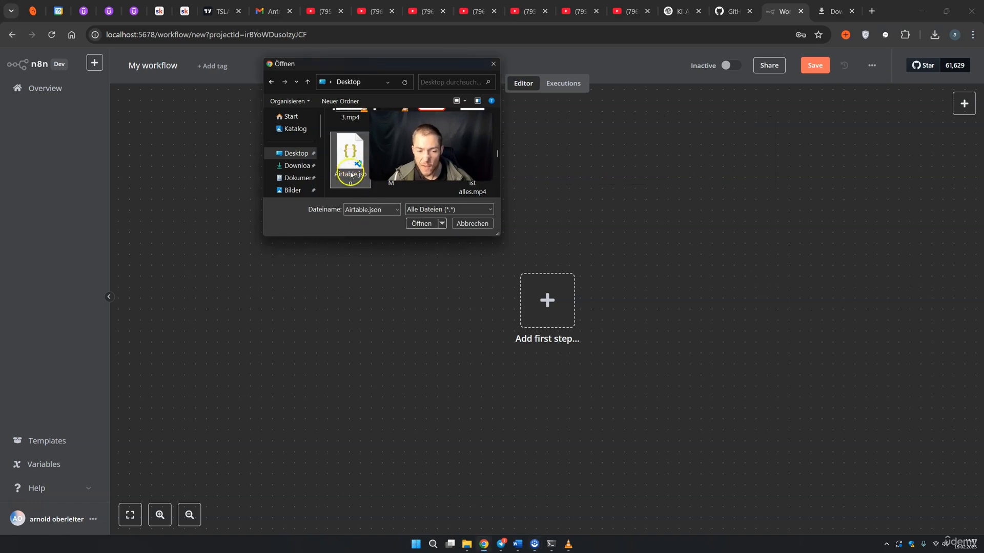
{"action": "left_click", "coordinate": [422, 223]}
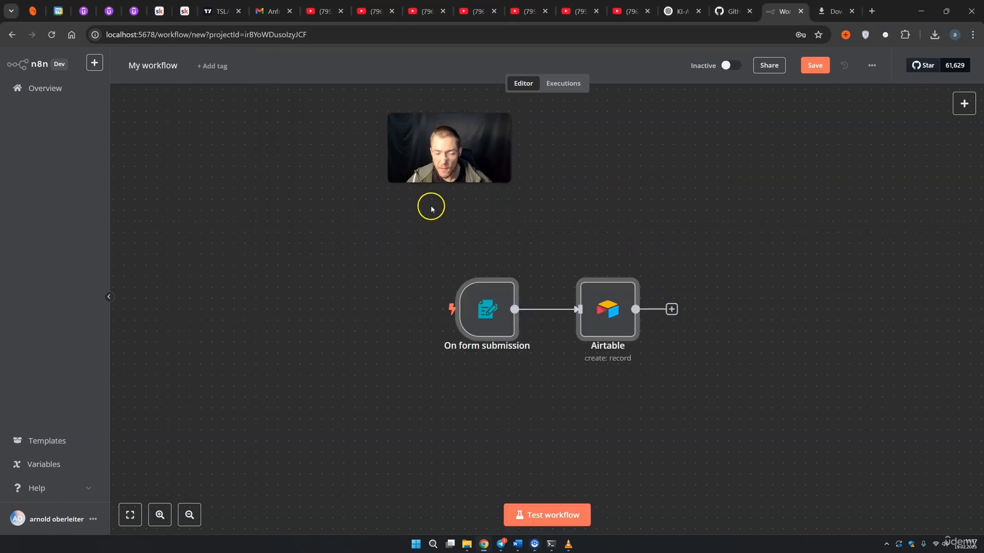
Review the imported parameters of the On form submission node and the Airtable node, and return to the canvas
{"action": "double_click", "coordinate": [483, 323]}
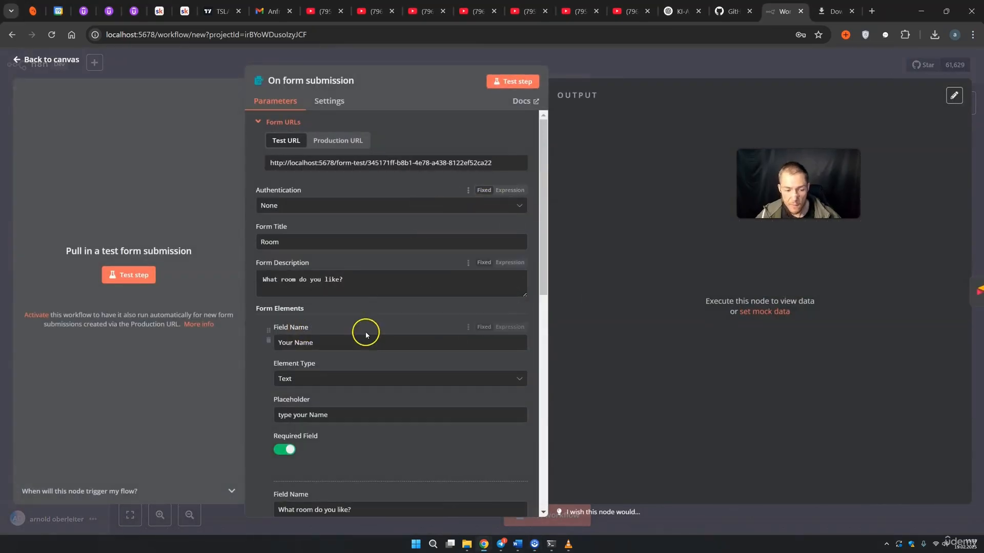
{"action": "scroll", "coordinate": [374, 359], "scroll_direction": "down", "scroll_amount": 2}
{"action": "scroll", "coordinate": [379, 368], "scroll_direction": "down", "scroll_amount": 8}
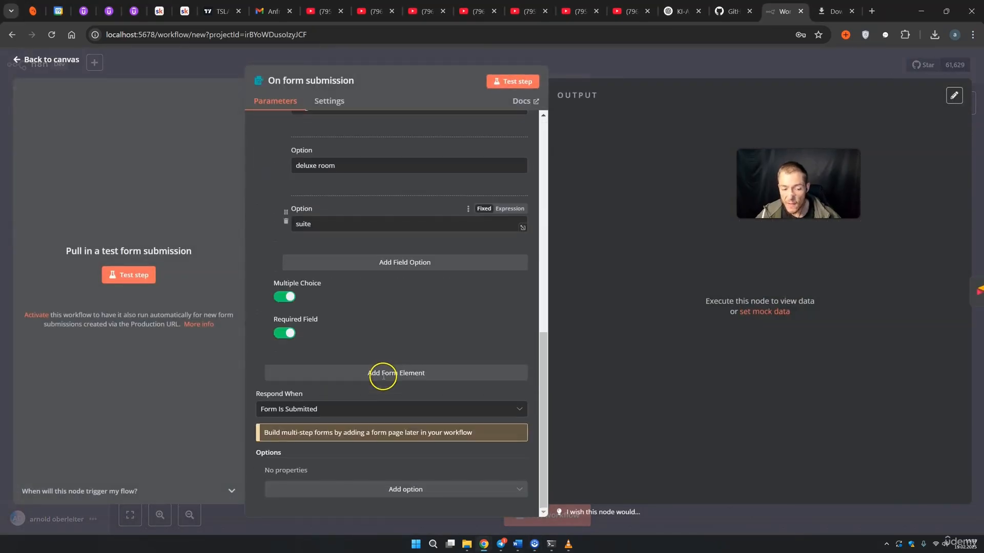
{"action": "left_click", "coordinate": [685, 75]}
{"action": "double_click", "coordinate": [610, 294]}
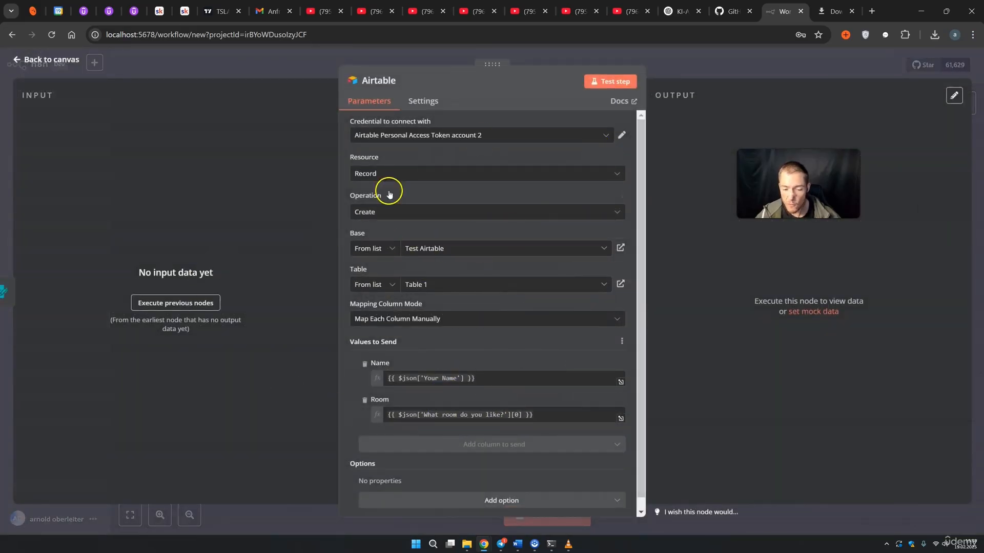
{"action": "left_click", "coordinate": [690, 78]}
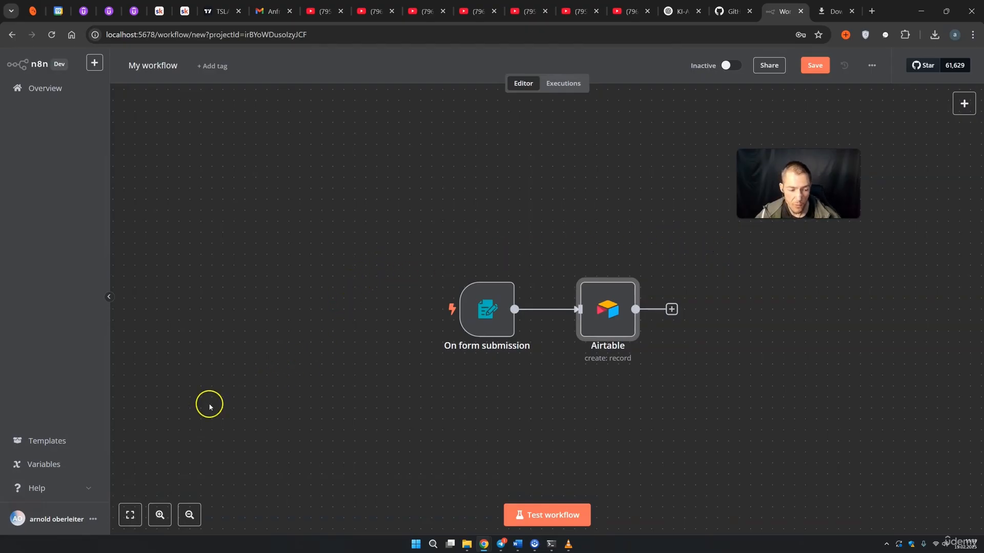
Browse the n8n template library, looking through the Finance and Engineering categories
{"action": "left_click", "coordinate": [52, 443]}
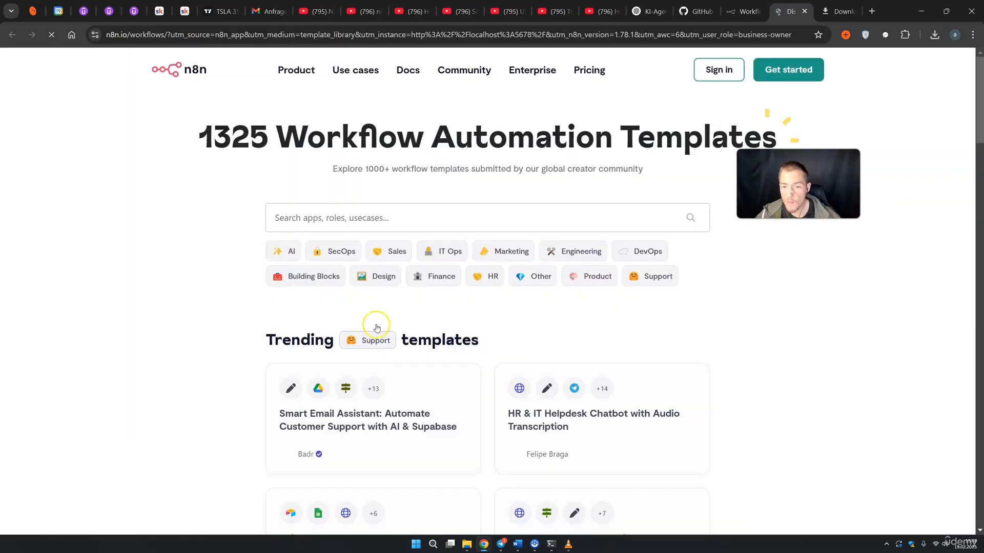
{"action": "left_click_drag", "start_coordinate": [798, 184], "coordinate": [839, 153]}
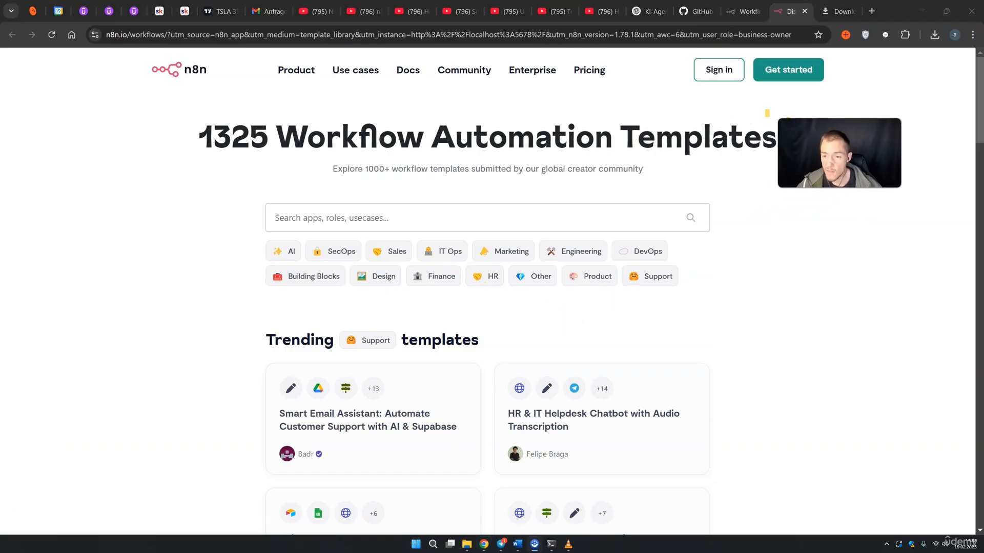
{"action": "left_click", "coordinate": [449, 283]}
{"action": "scroll", "coordinate": [205, 343], "scroll_direction": "down", "scroll_amount": 2}
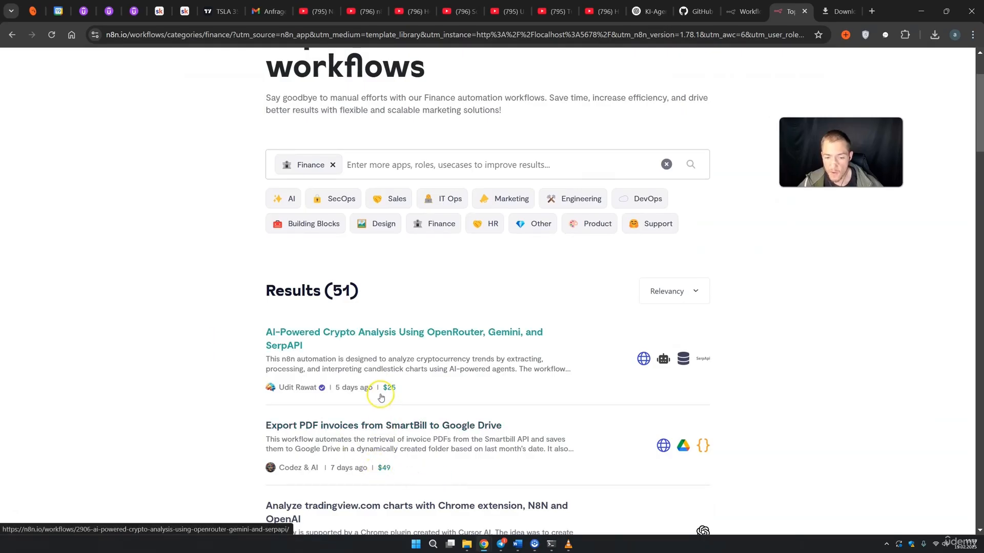
{"action": "left_click", "coordinate": [582, 199]}
{"action": "scroll", "coordinate": [455, 345], "scroll_direction": "down", "scroll_amount": 6}
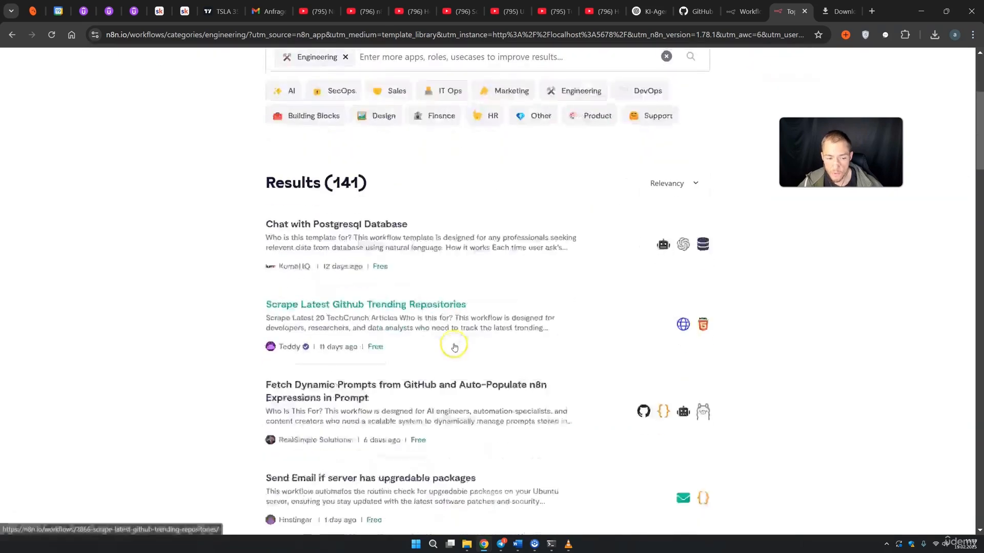
{"action": "scroll", "coordinate": [455, 345], "scroll_direction": "down", "scroll_amount": 15}
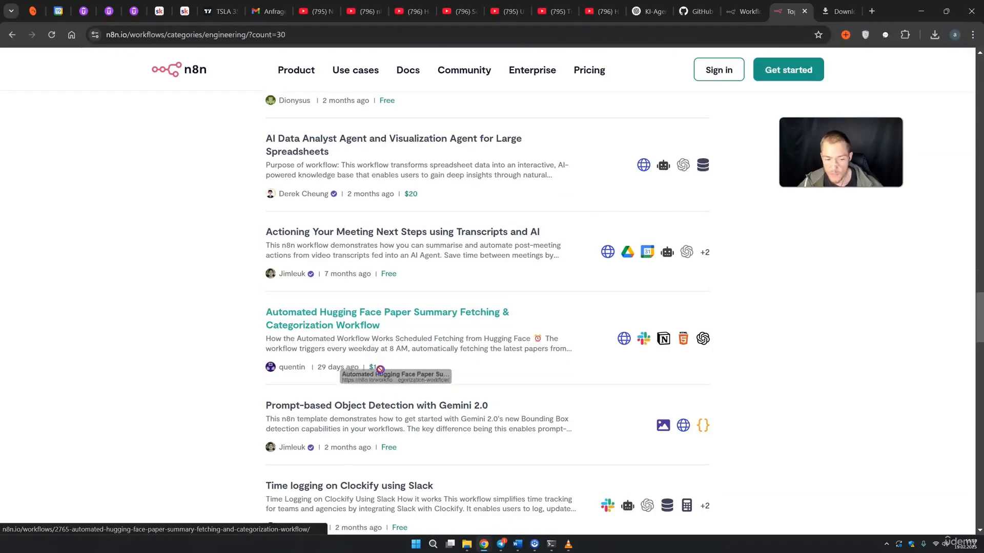
{"action": "scroll", "coordinate": [231, 365], "scroll_direction": "up", "scroll_amount": 3}
{"action": "scroll", "coordinate": [232, 365], "scroll_direction": "up", "scroll_amount": 20}
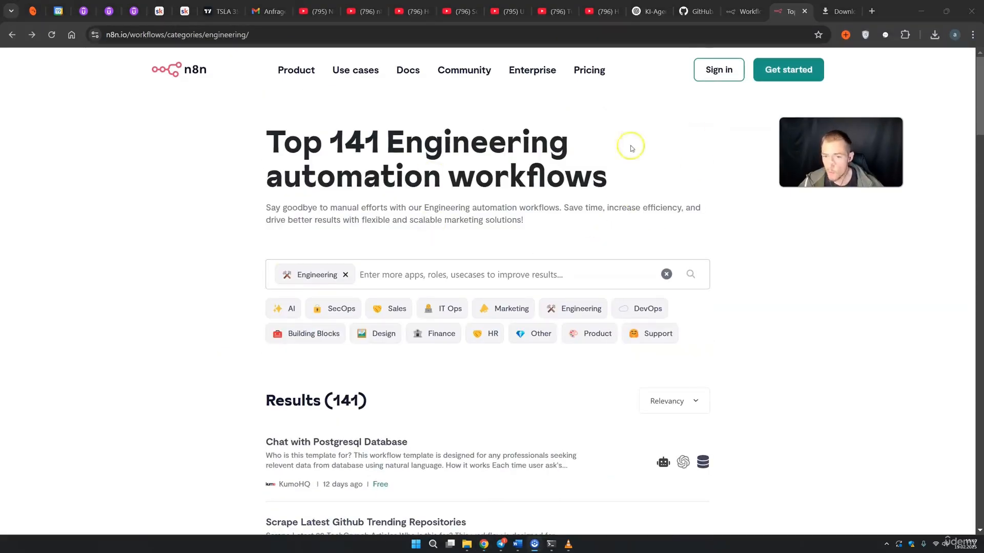
Return to the n8n overview, create a new workflow and add an On a schedule trigger as its first step
{"action": "left_click", "coordinate": [726, 11]}
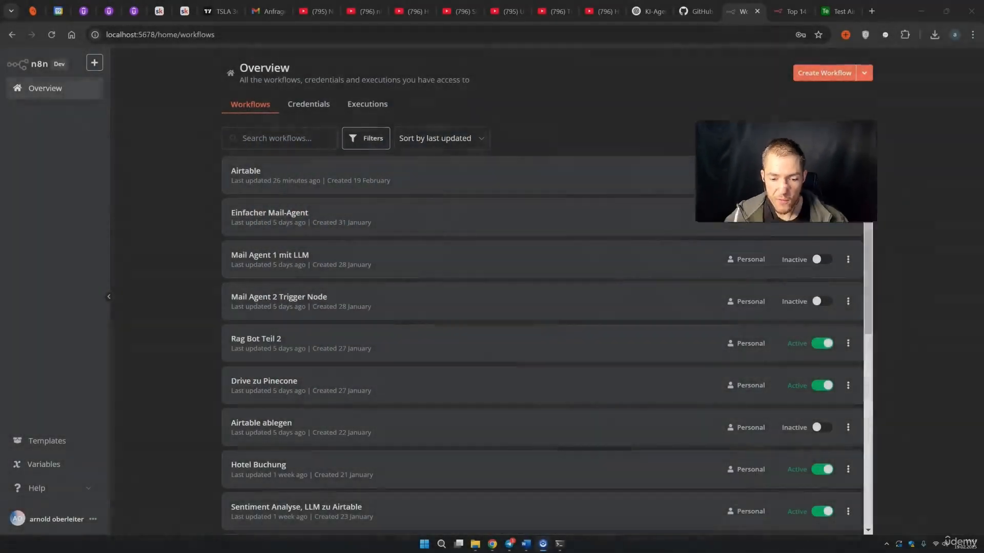
{"action": "left_click", "coordinate": [812, 75]}
{"action": "left_click", "coordinate": [555, 306]}
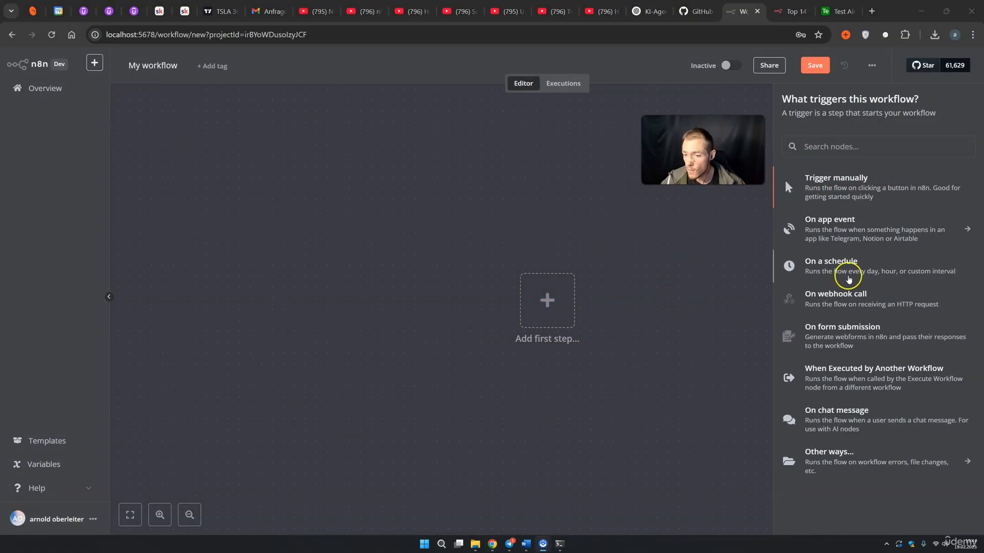
{"action": "left_click", "coordinate": [849, 270]}
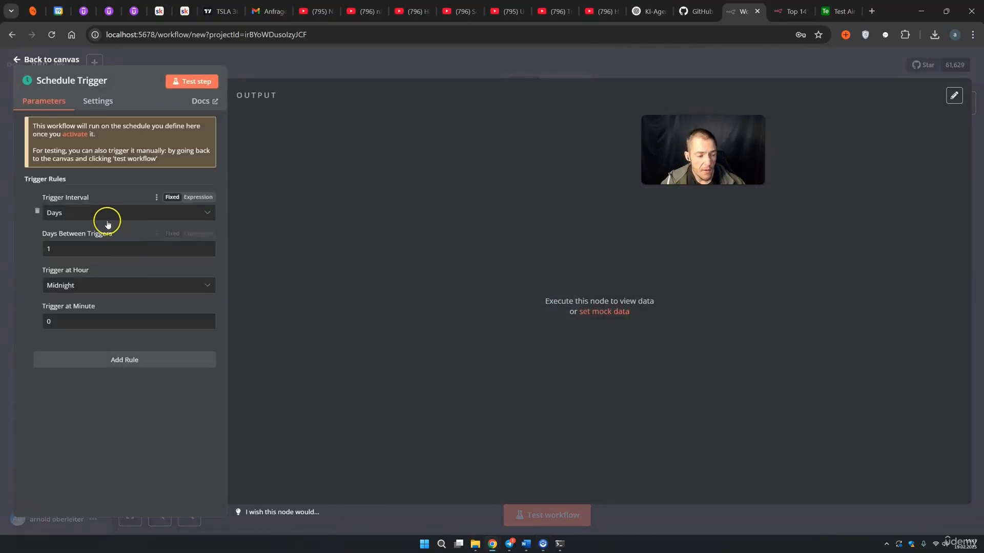
Set the Schedule Trigger's interval to Minutes with 1 minute between triggers, and return to the canvas
{"action": "left_click", "coordinate": [104, 215]}
{"action": "left_click", "coordinate": [76, 259]}
{"action": "double_click", "coordinate": [41, 253]}
{"action": "type", "text": "1"}
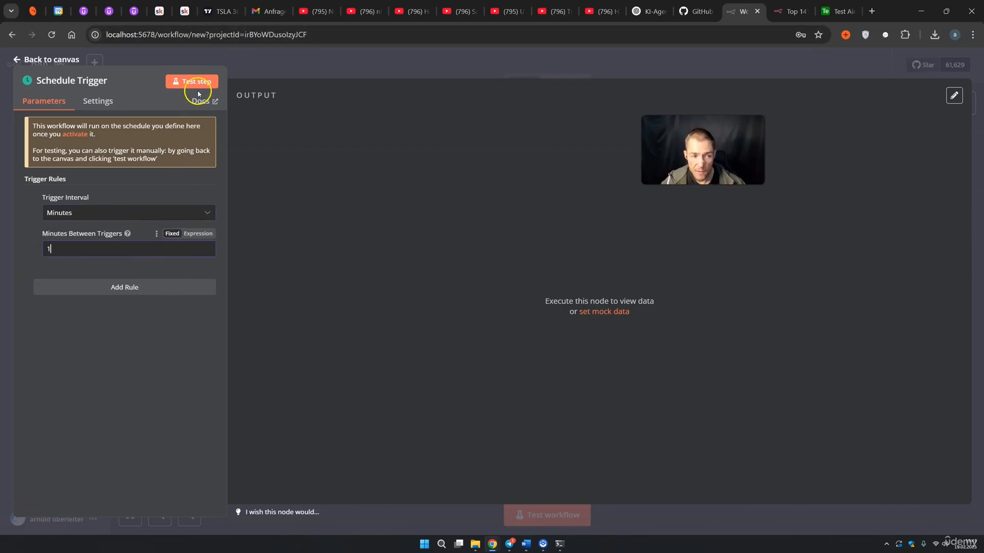
{"action": "left_click", "coordinate": [349, 75]}
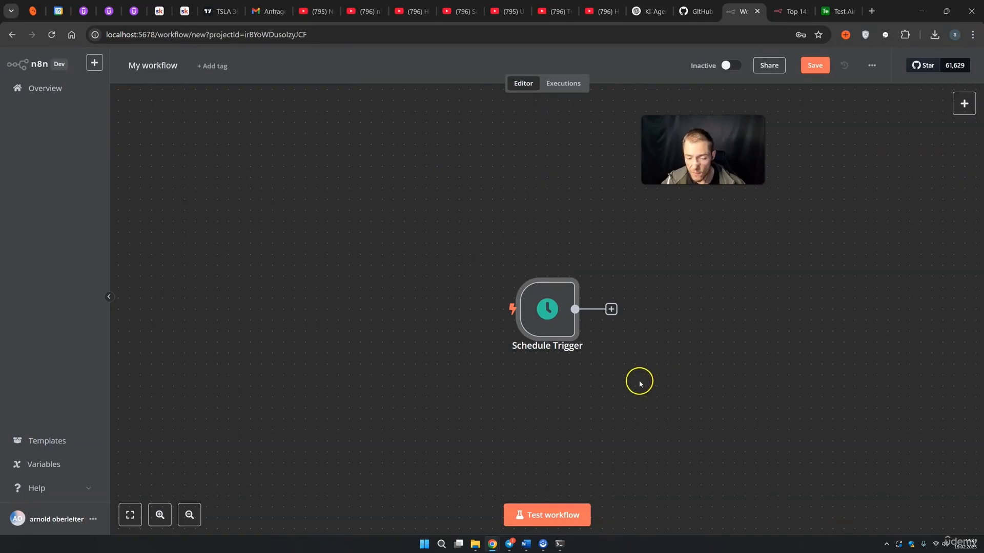
Add an Airtable node with the Search records action after the Schedule Trigger
{"action": "left_click", "coordinate": [612, 309]}
{"action": "type", "text": "air"}
{"action": "left_click", "coordinate": [845, 164]}
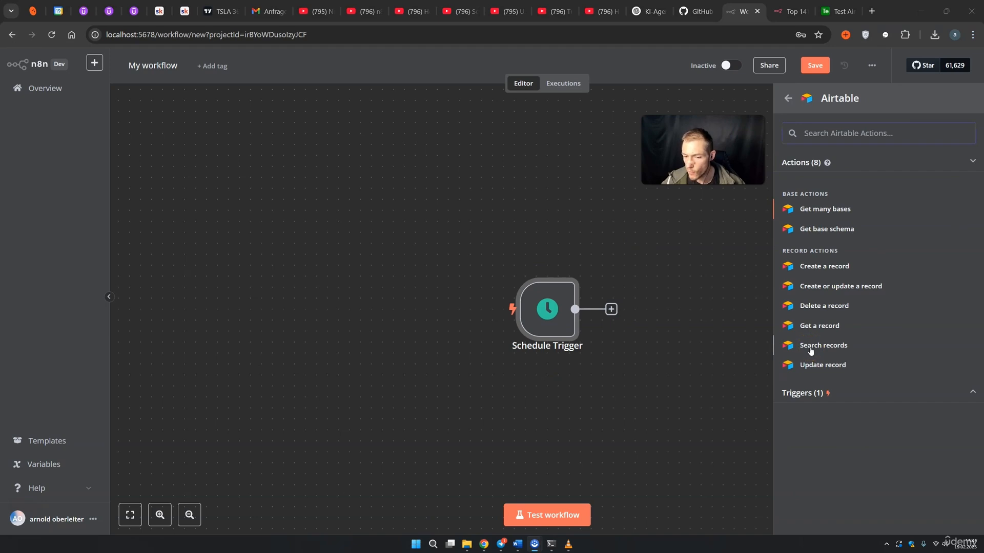
{"action": "left_click", "coordinate": [811, 347]}
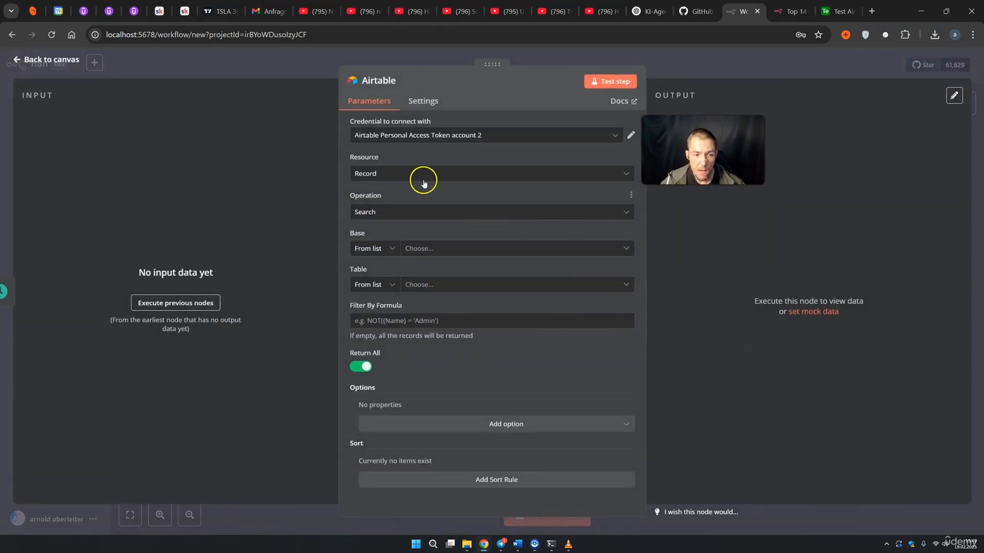
Set the Airtable node's base to Test Airtable and its table to Table 1, and return to the canvas
{"action": "left_click", "coordinate": [465, 135]}
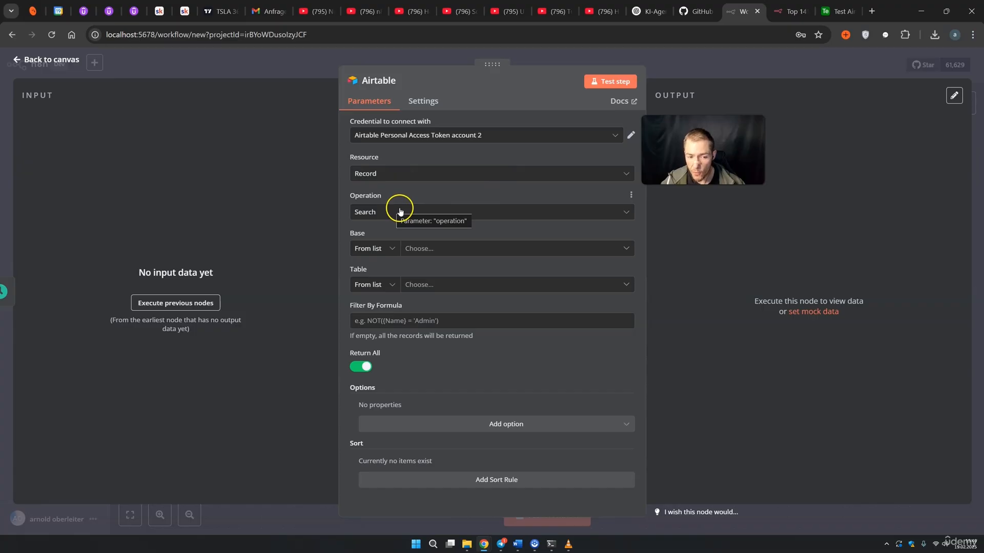
{"action": "left_click", "coordinate": [460, 248]}
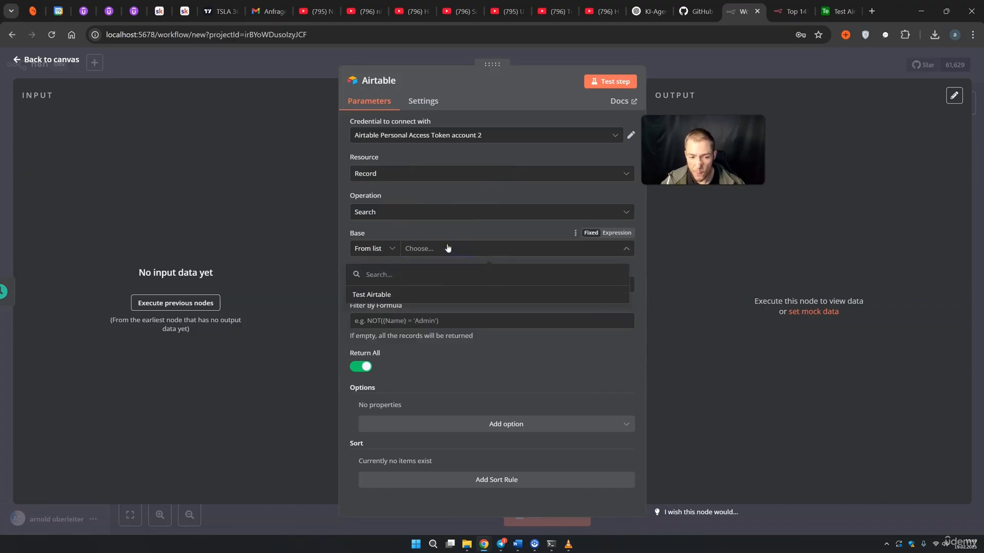
{"action": "left_click", "coordinate": [415, 285]}
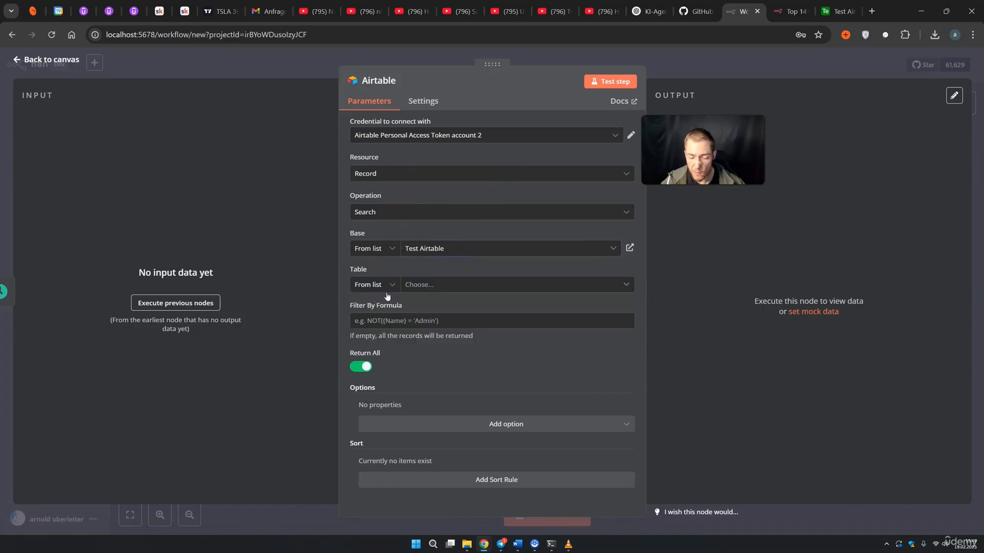
{"action": "left_click", "coordinate": [418, 286]}
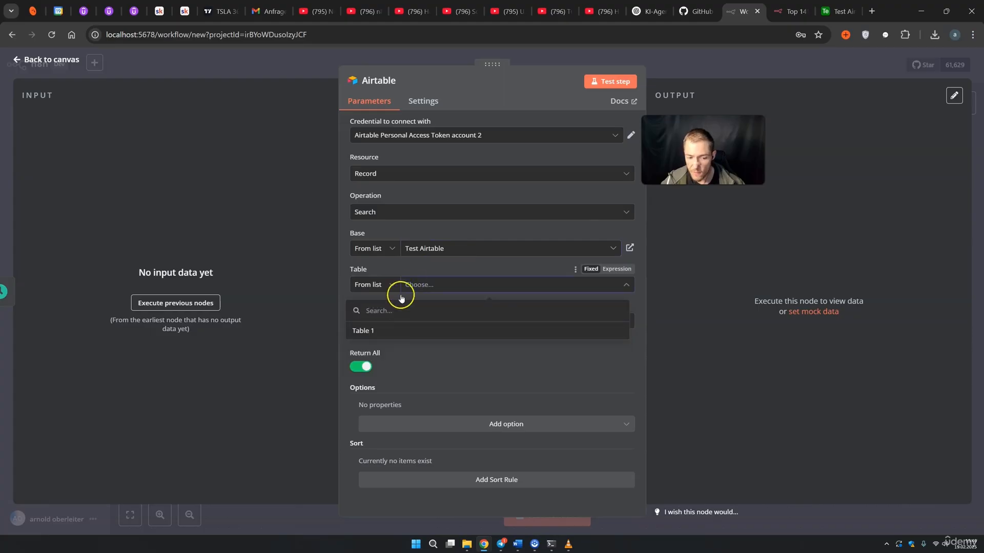
{"action": "left_click", "coordinate": [371, 329]}
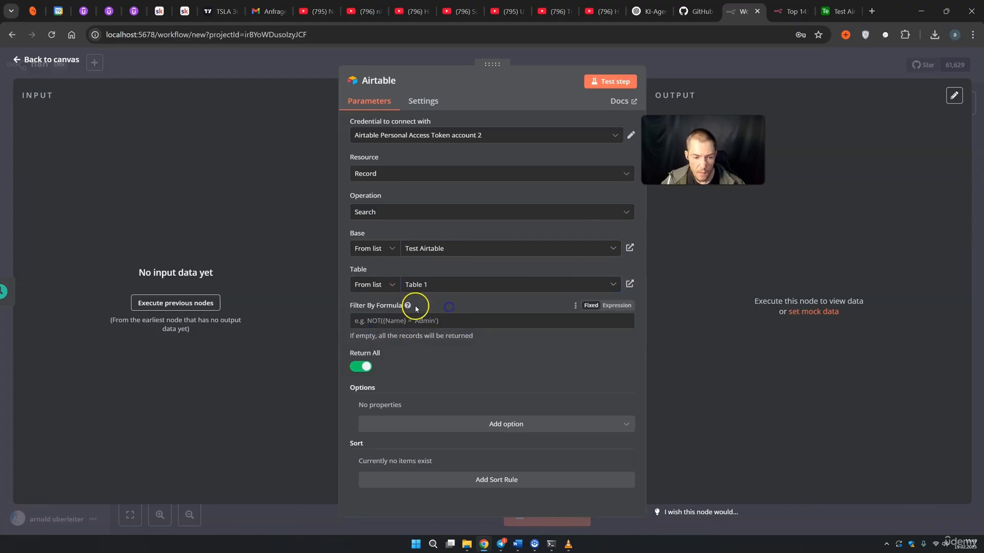
{"action": "left_click", "coordinate": [699, 66]}
Run a test of the workflow with the Schedule Trigger and the Airtable search node
{"action": "left_click_drag", "start_coordinate": [824, 377], "coordinate": [740, 343]}
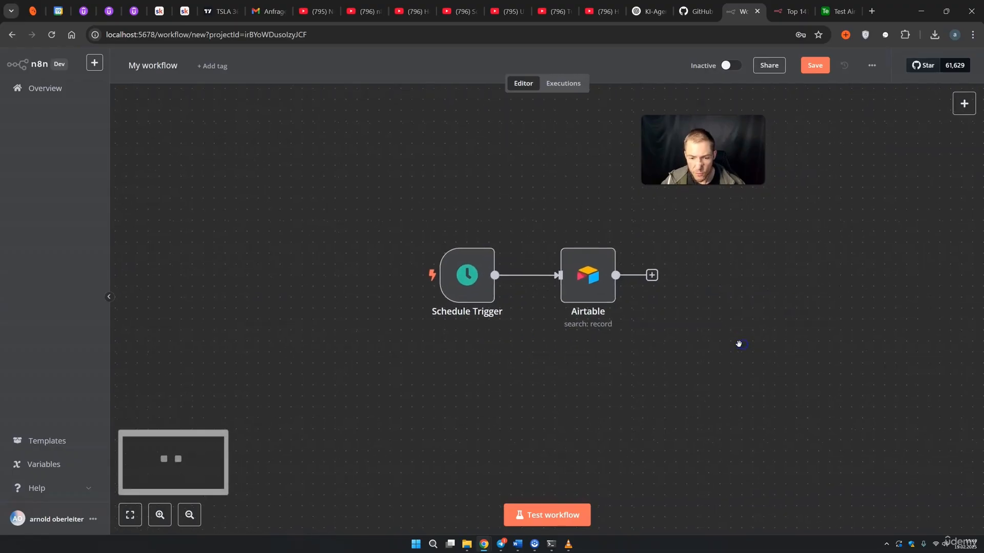
{"action": "scroll", "coordinate": [740, 343], "scroll_direction": "down", "scroll_amount": 1}
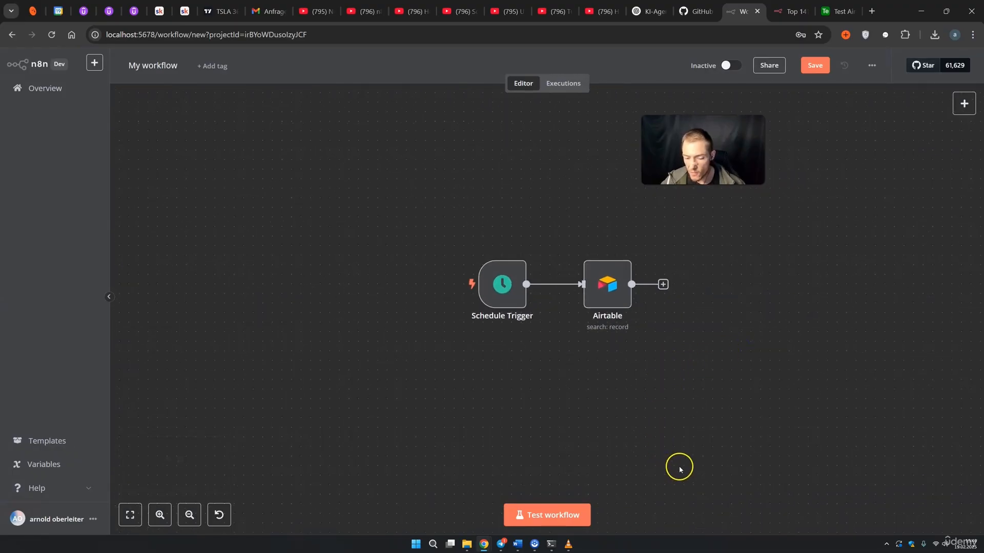
{"action": "left_click", "coordinate": [566, 521]}
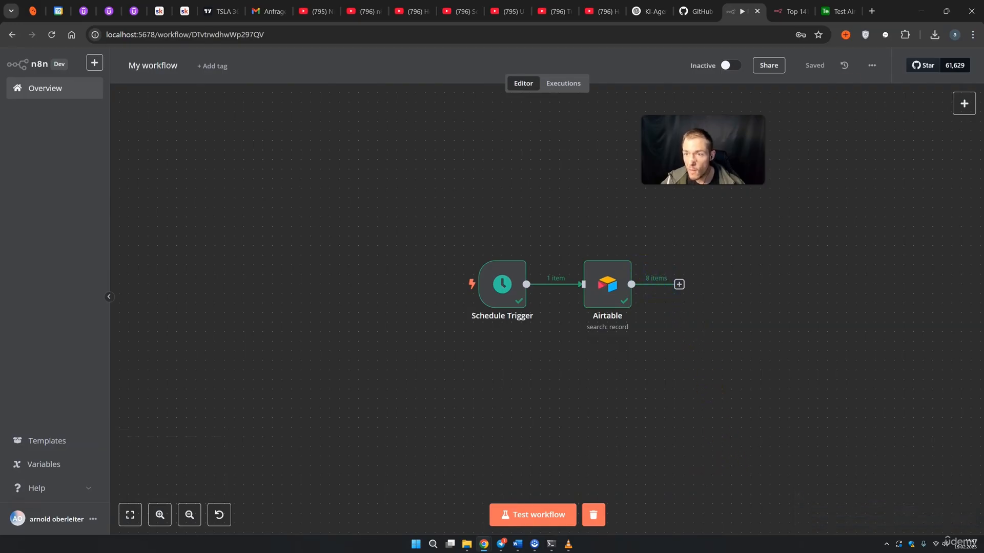
Compare the records in Airtable's Table 1 with the output of the Airtable node, and return to the canvas
{"action": "left_click", "coordinate": [833, 12]}
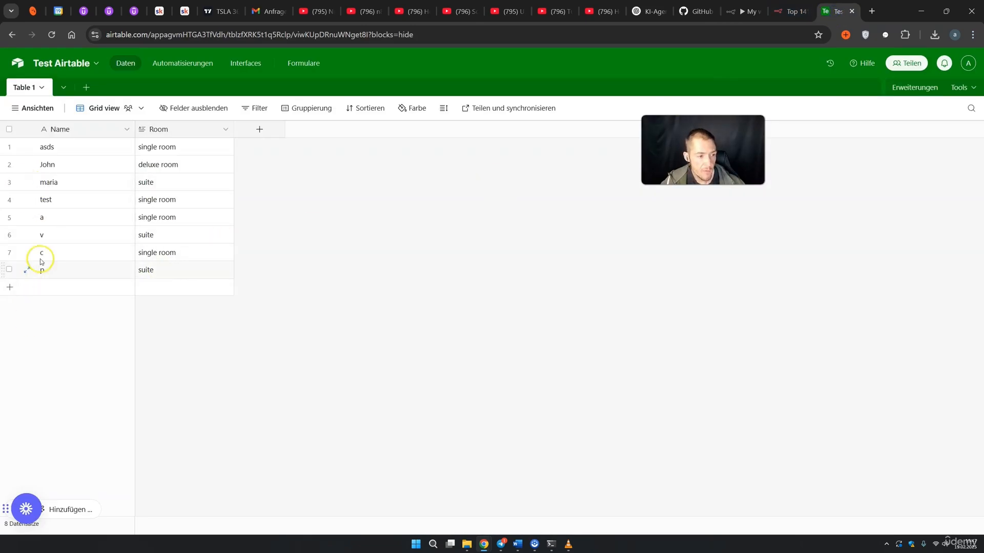
{"action": "left_click", "coordinate": [738, 11]}
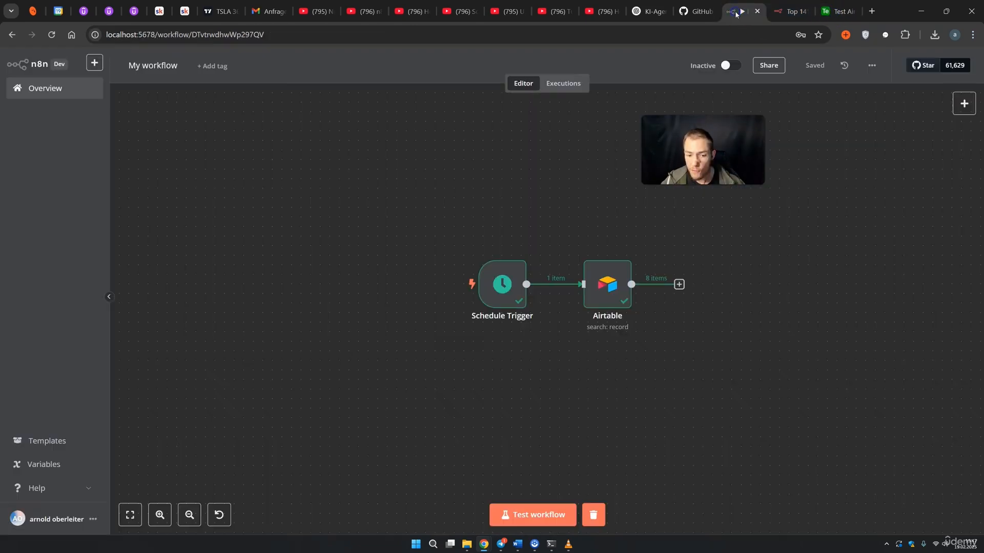
{"action": "double_click", "coordinate": [610, 285]}
{"action": "left_click_drag", "start_coordinate": [662, 163], "coordinate": [899, 371]}
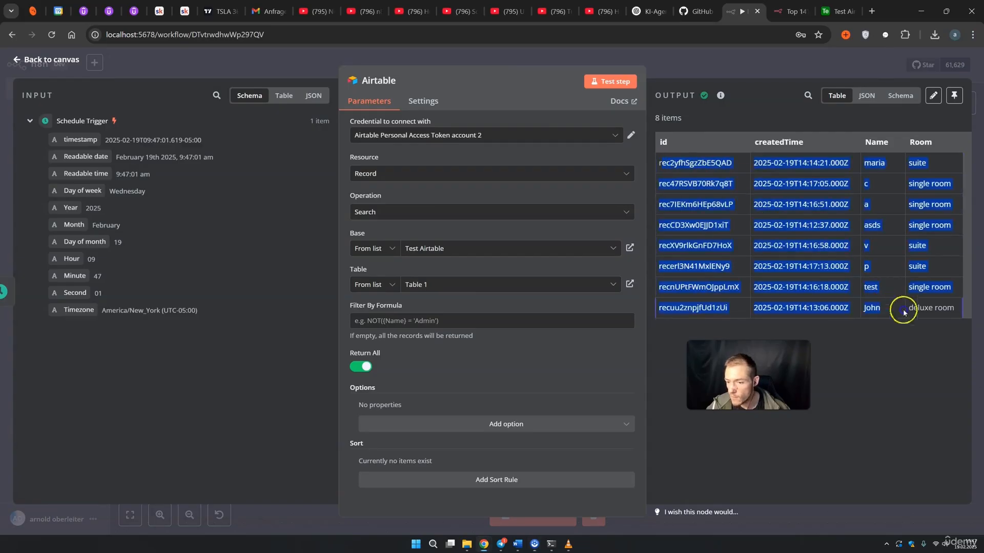
{"action": "left_click", "coordinate": [779, 75]}
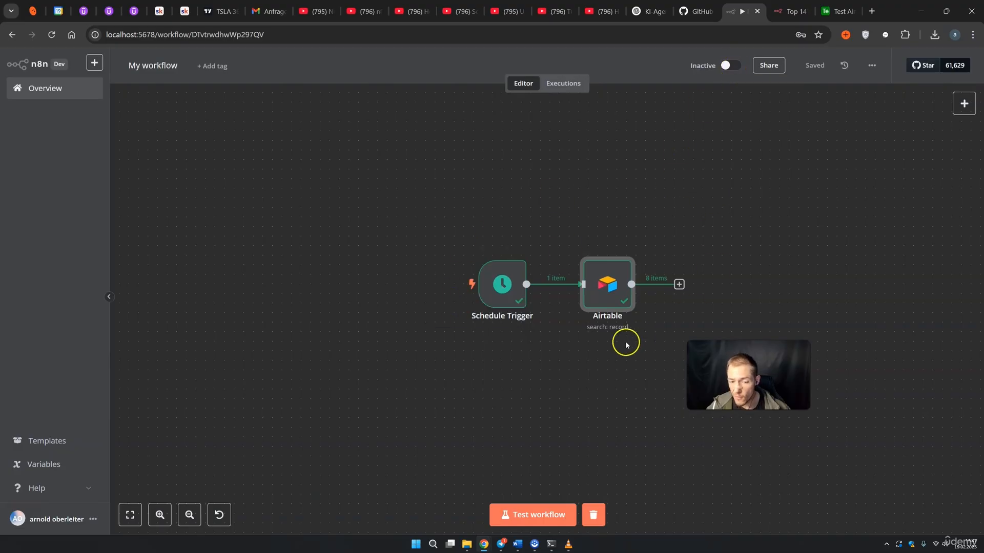
Run the workflow test again and examine the Schedule Trigger's output
{"action": "left_click", "coordinate": [537, 520]}
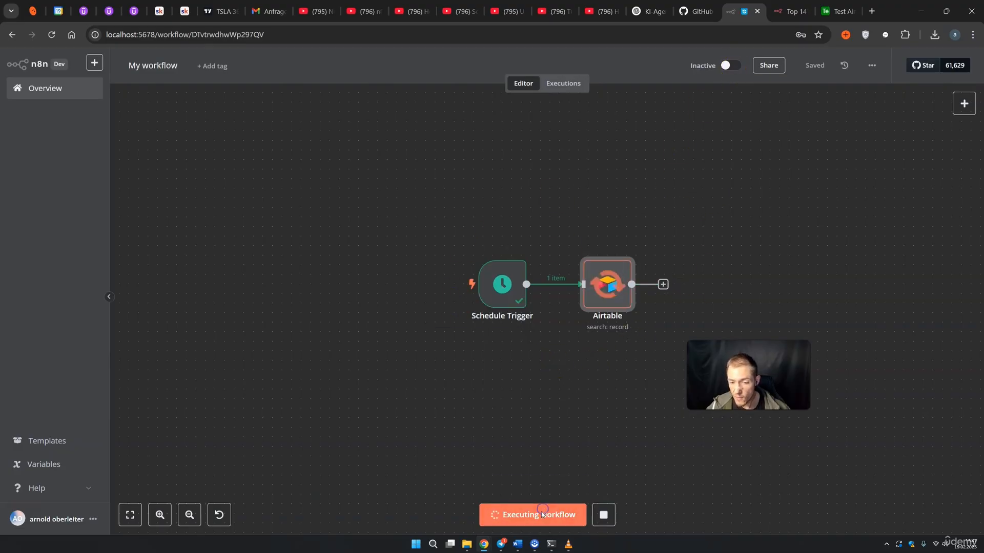
{"action": "double_click", "coordinate": [506, 291]}
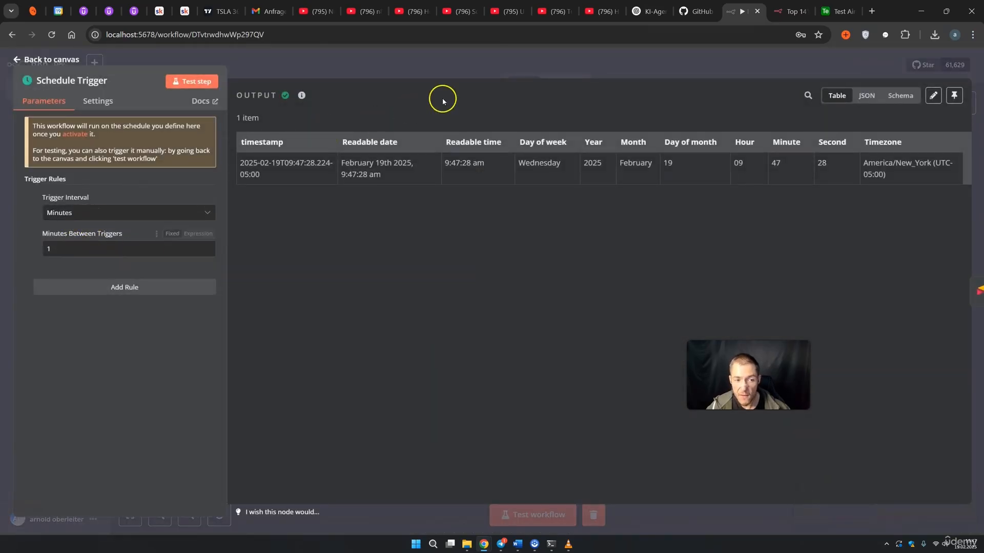
Activate the scheduled workflow and check its executions list, returning to the editor
{"action": "left_click", "coordinate": [702, 71]}
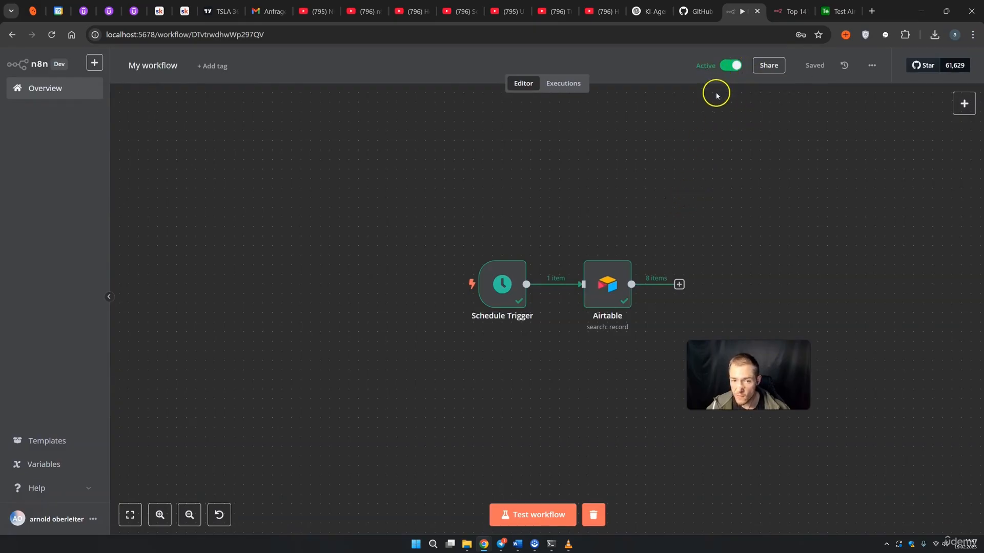
{"action": "left_click", "coordinate": [580, 95]}
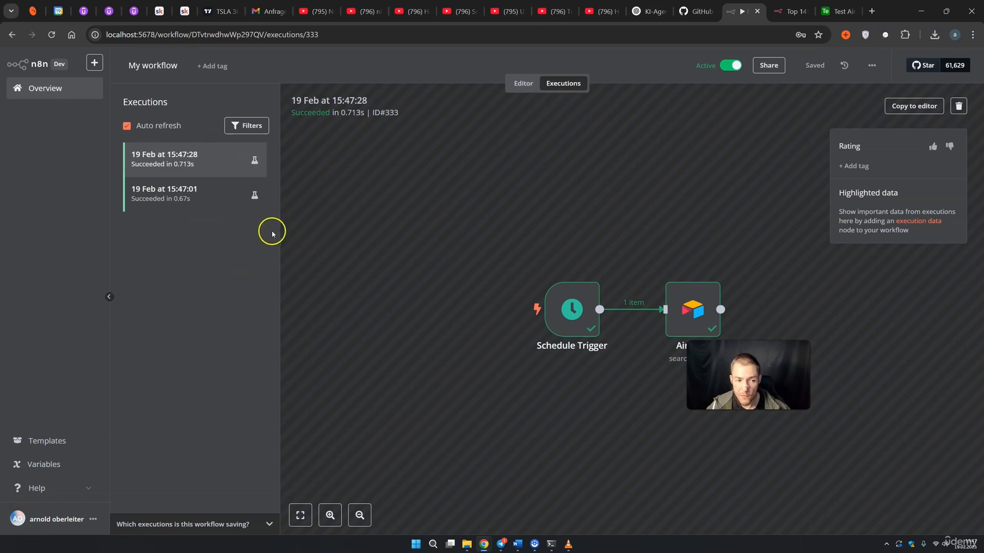
{"action": "left_click", "coordinate": [531, 89]}
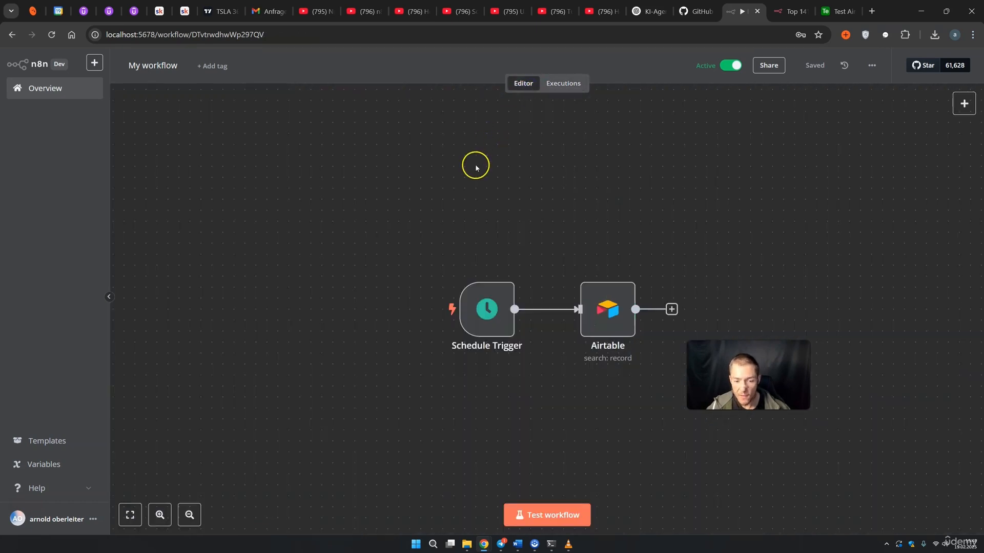
Add a record to Table 1 in Airtable with the name "me" and the room "suite"
{"action": "left_click", "coordinate": [827, 12]}
{"action": "left_click", "coordinate": [78, 288]}
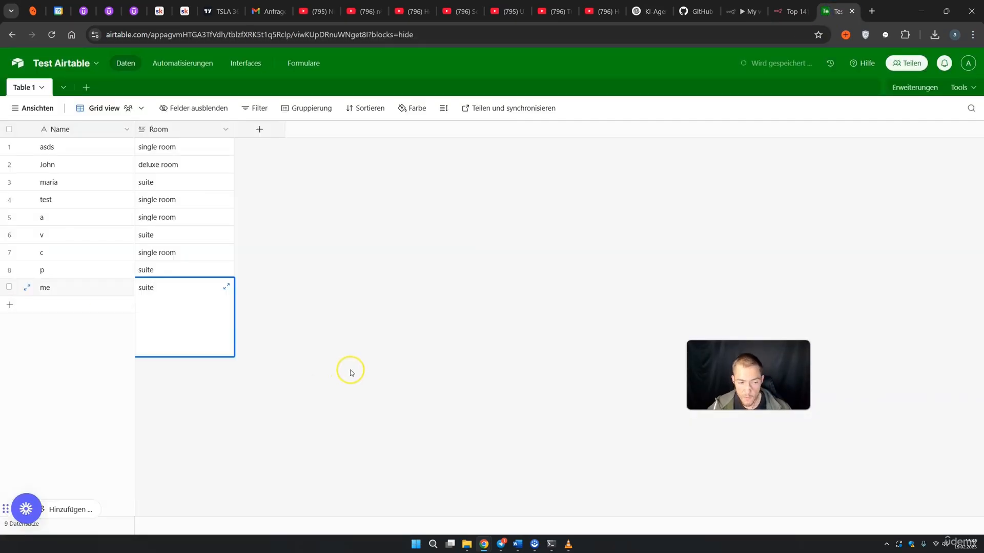
{"action": "left_click", "coordinate": [350, 370]}
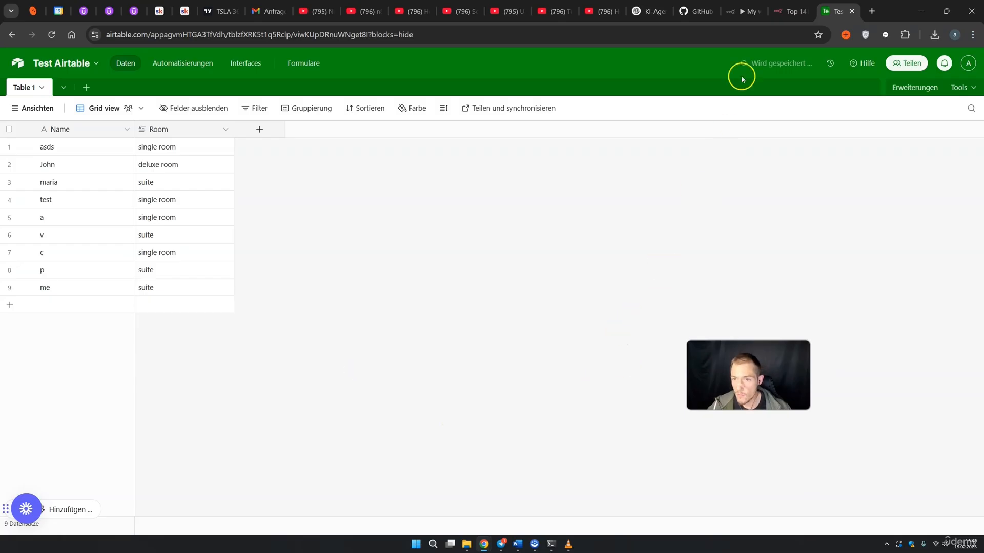
Switch to n8n and examine the Airtable node's output in the 15:48:13 execution
{"action": "left_click", "coordinate": [733, 11]}
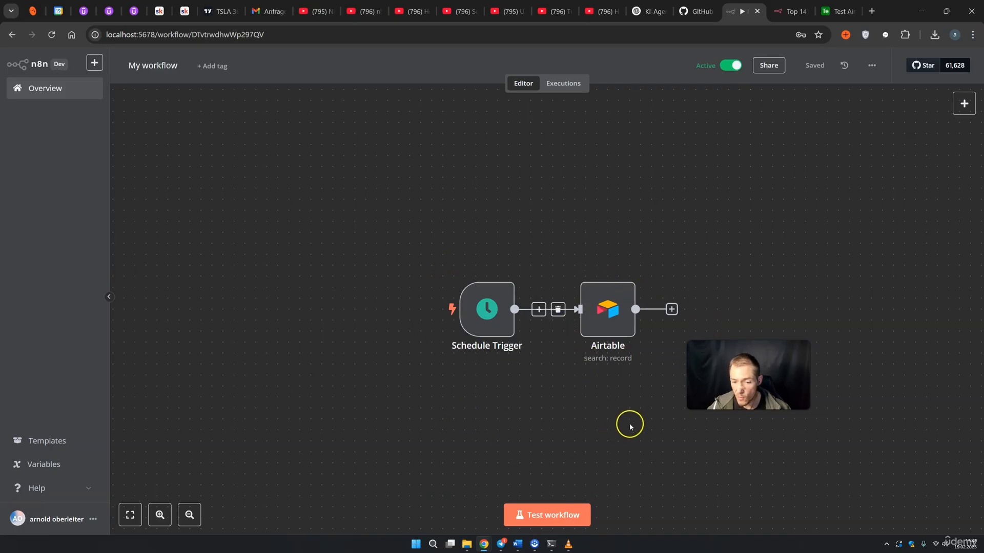
{"action": "left_click", "coordinate": [564, 83]}
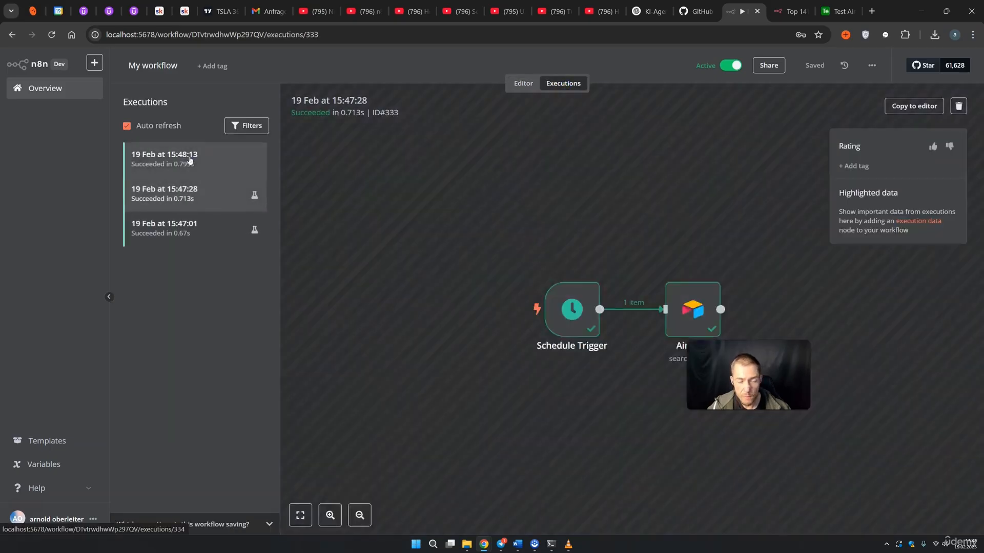
{"action": "left_click", "coordinate": [189, 160]}
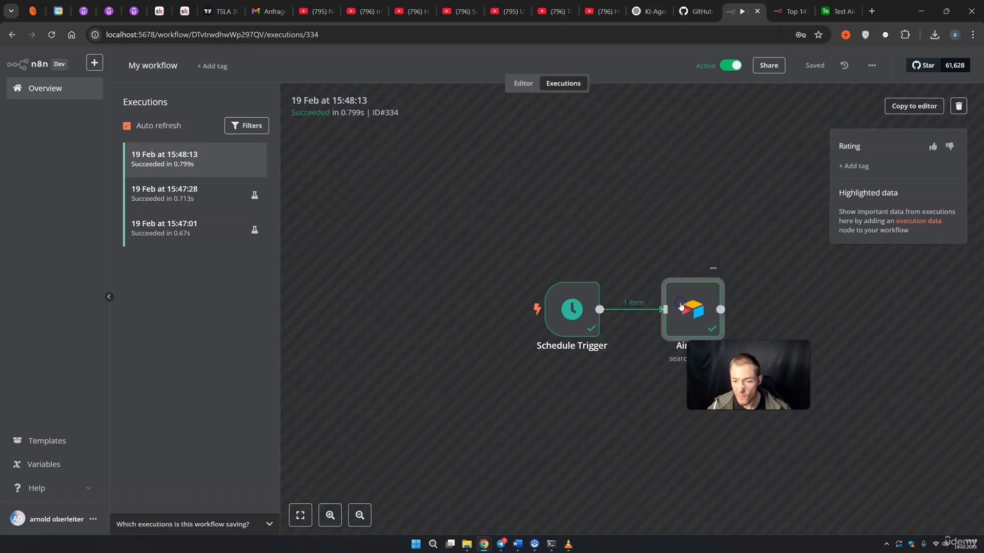
{"action": "double_click", "coordinate": [680, 303]}
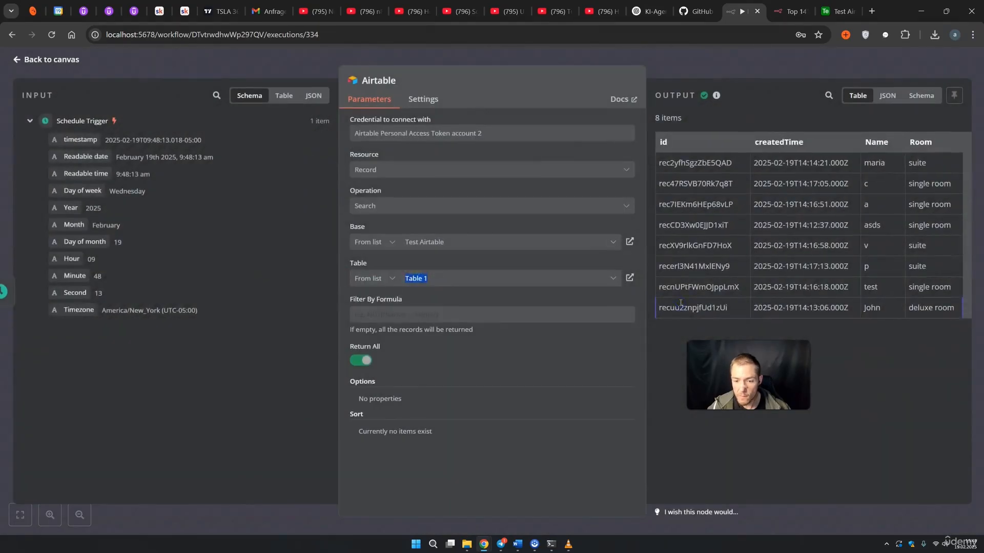
{"action": "left_click", "coordinate": [705, 73]}
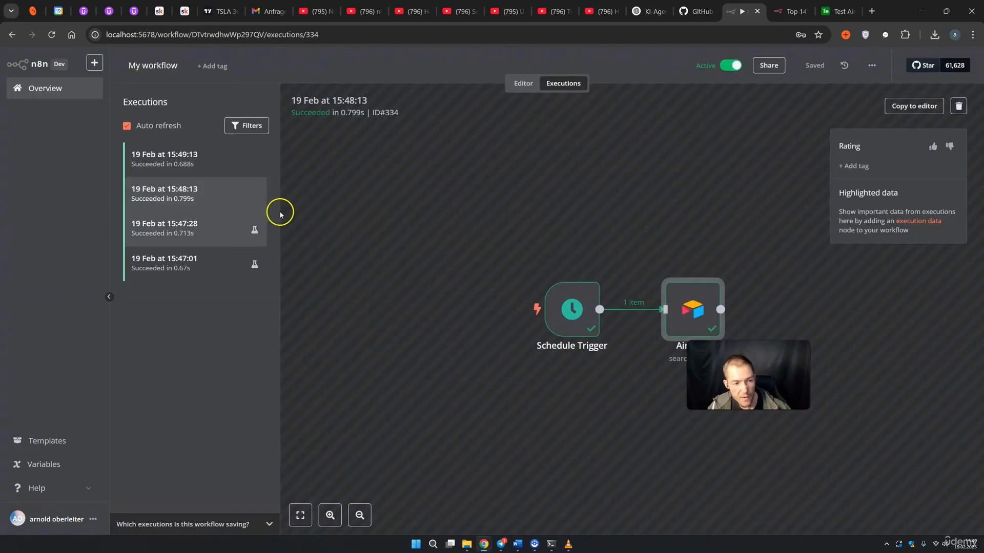
Check the Airtable node's output in the 15:49:13 execution for the "me" record
{"action": "left_click", "coordinate": [190, 163]}
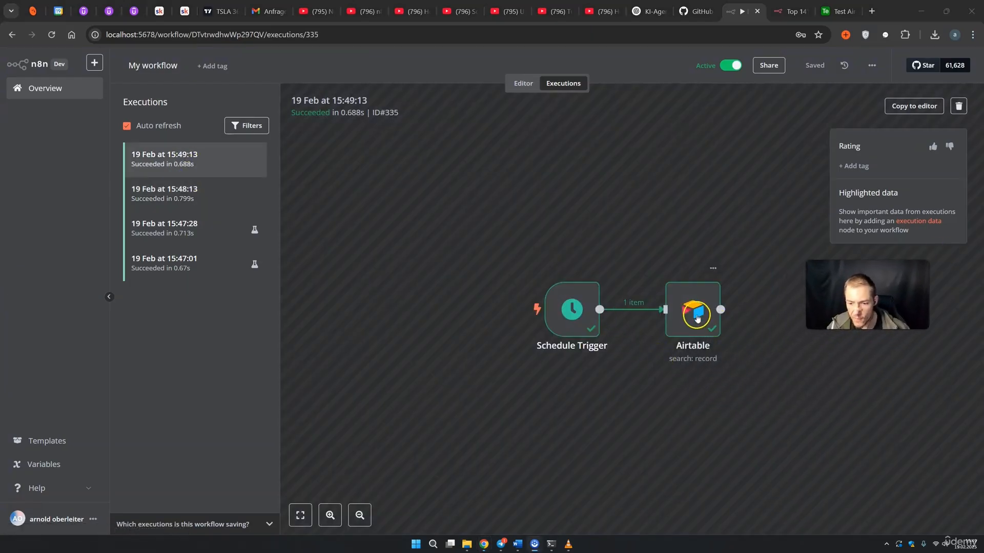
{"action": "double_click", "coordinate": [692, 309]}
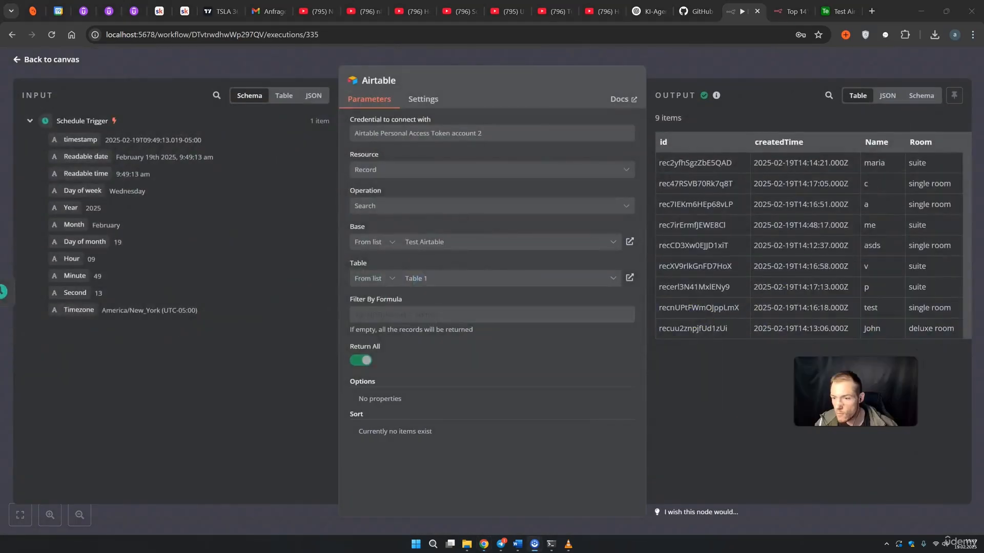
{"action": "left_click_drag", "start_coordinate": [877, 229], "coordinate": [865, 229]}
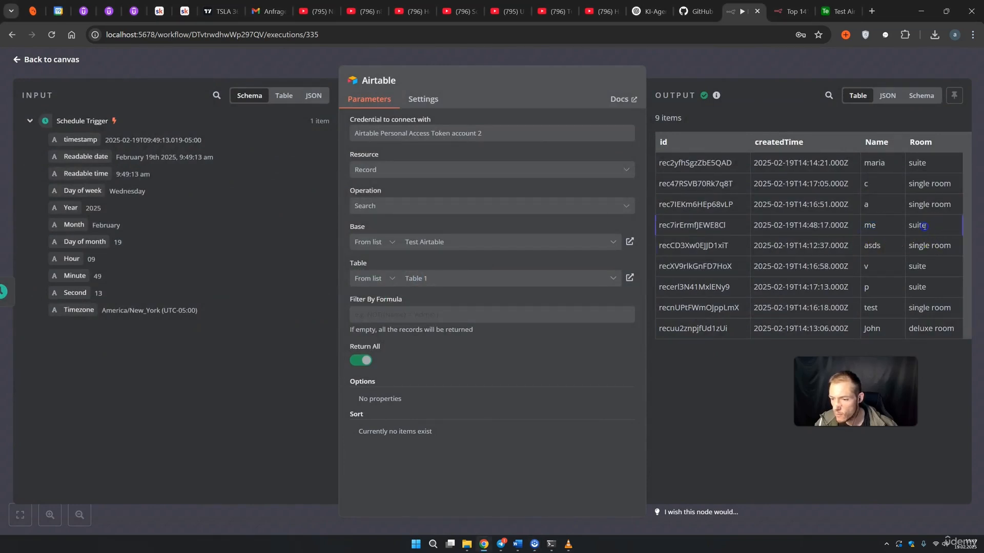
{"action": "key", "text": "Escape"}
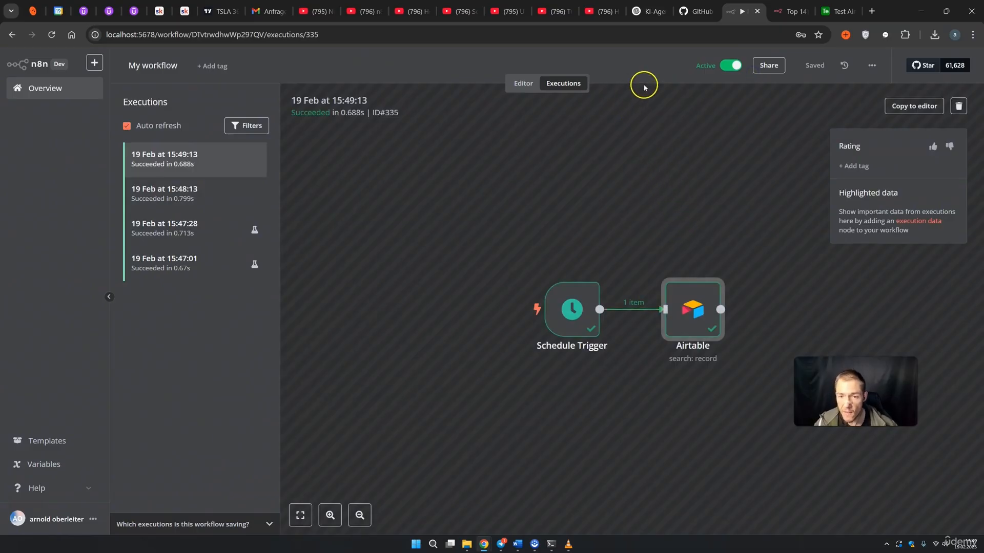
Return to the workflow editor and deactivate the scheduled workflow
{"action": "left_click", "coordinate": [524, 83]}
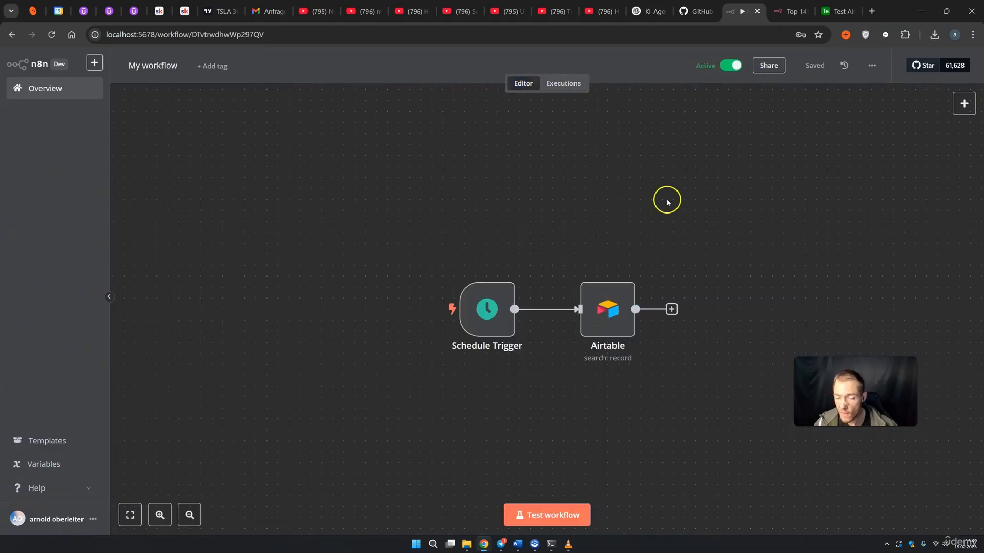
{"action": "left_click", "coordinate": [731, 67]}
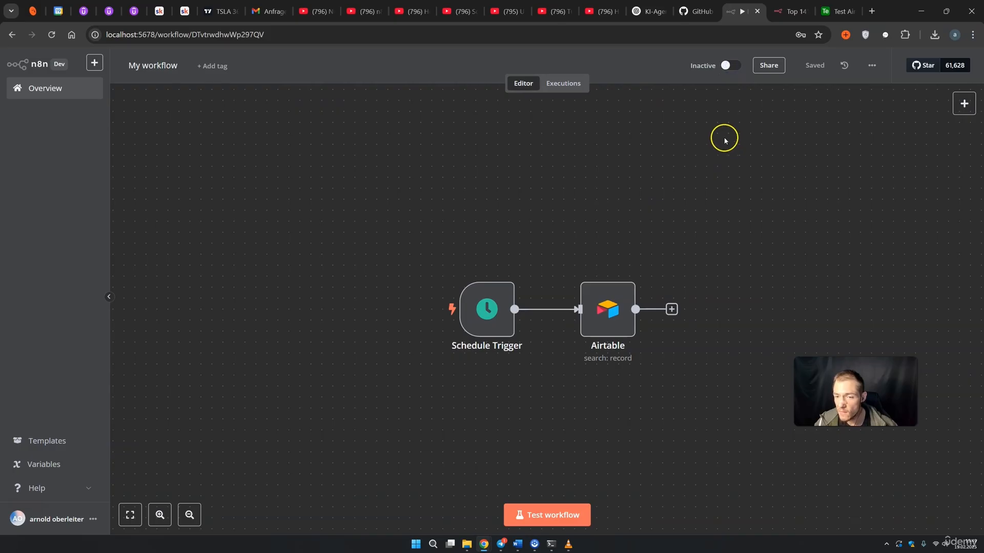
Search the nodes for "binary" and add a Convert to File node after Airtable with the Convert to text file action
{"action": "left_click_drag", "start_coordinate": [756, 275], "coordinate": [662, 279]}
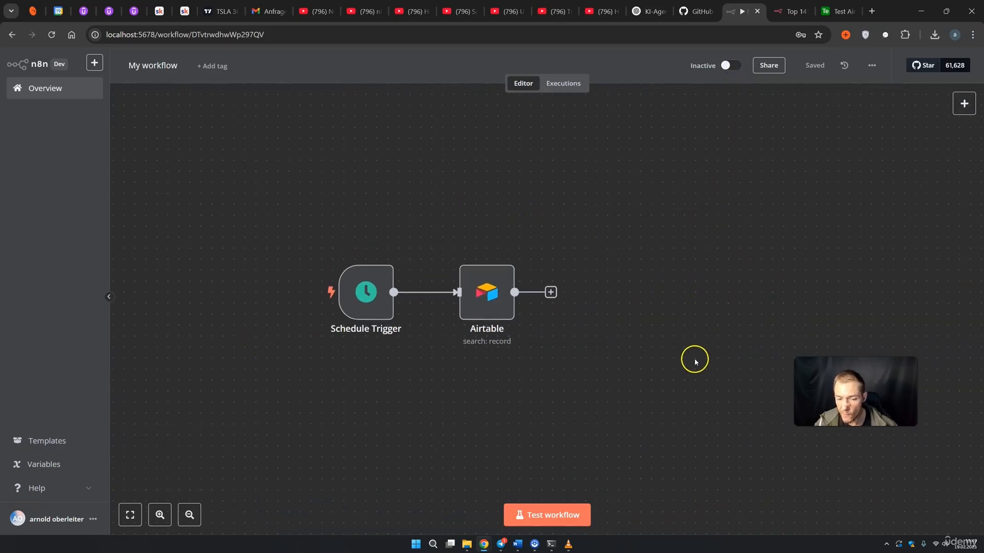
{"action": "left_click_drag", "start_coordinate": [856, 392], "coordinate": [869, 125]}
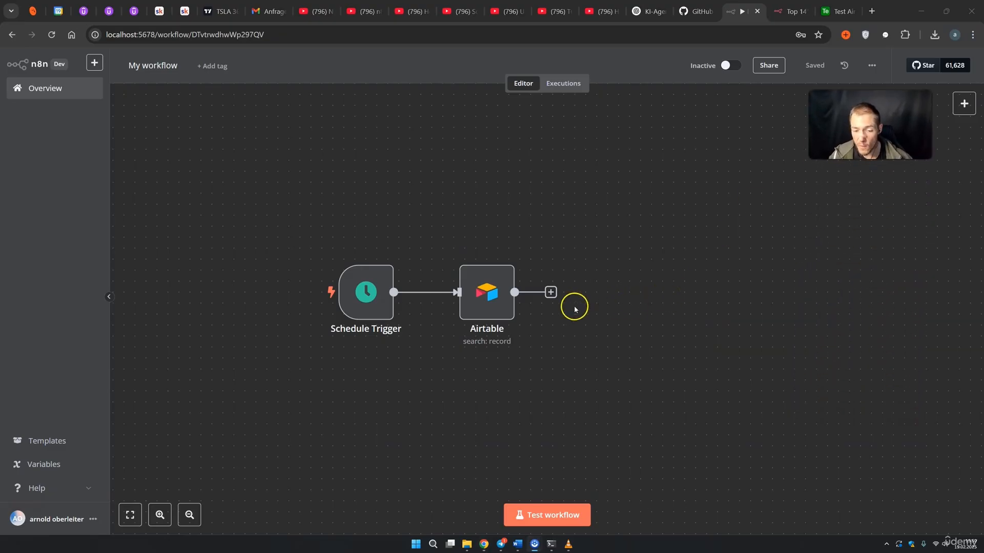
{"action": "left_click", "coordinate": [550, 292]}
{"action": "type", "text": "b"}
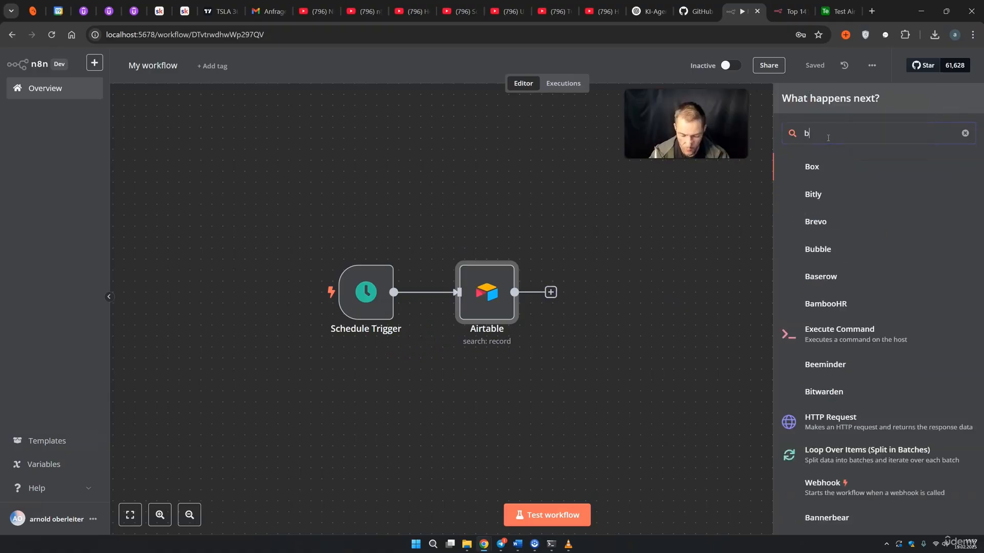
{"action": "type", "text": "i"}
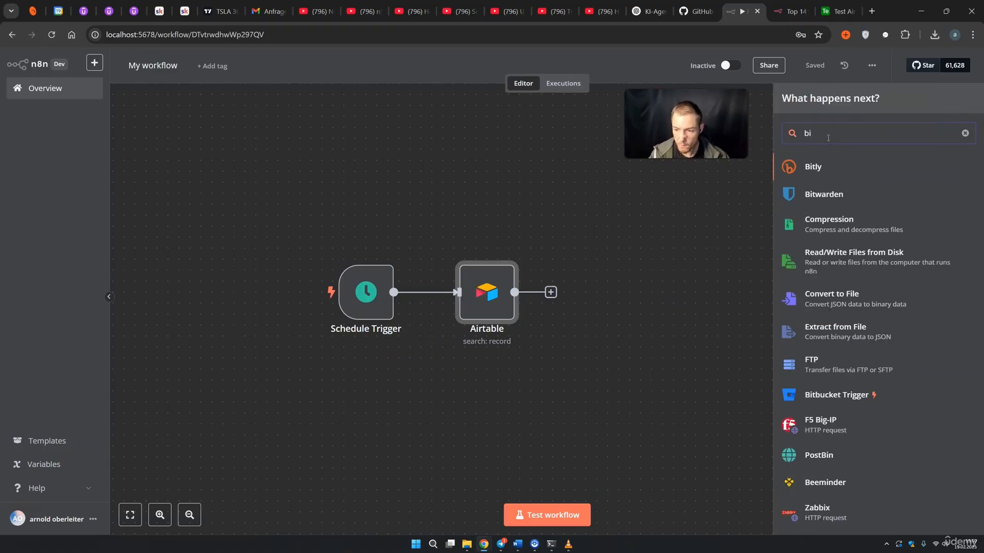
{"action": "type", "text": "nary"}
{"action": "left_click", "coordinate": [830, 242]}
{"action": "left_click", "coordinate": [839, 317]}
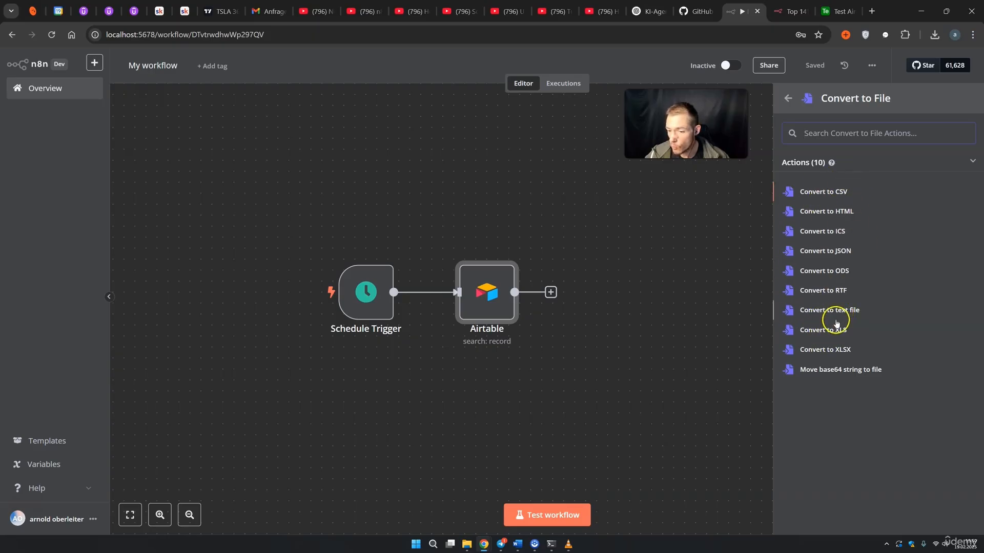
{"action": "left_click", "coordinate": [837, 315]}
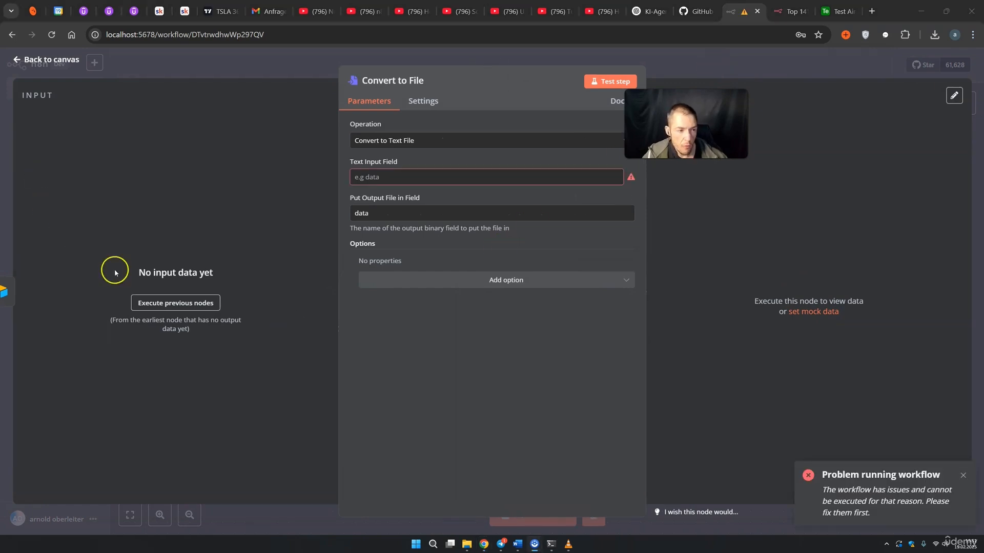
{"action": "left_click", "coordinate": [703, 81]}
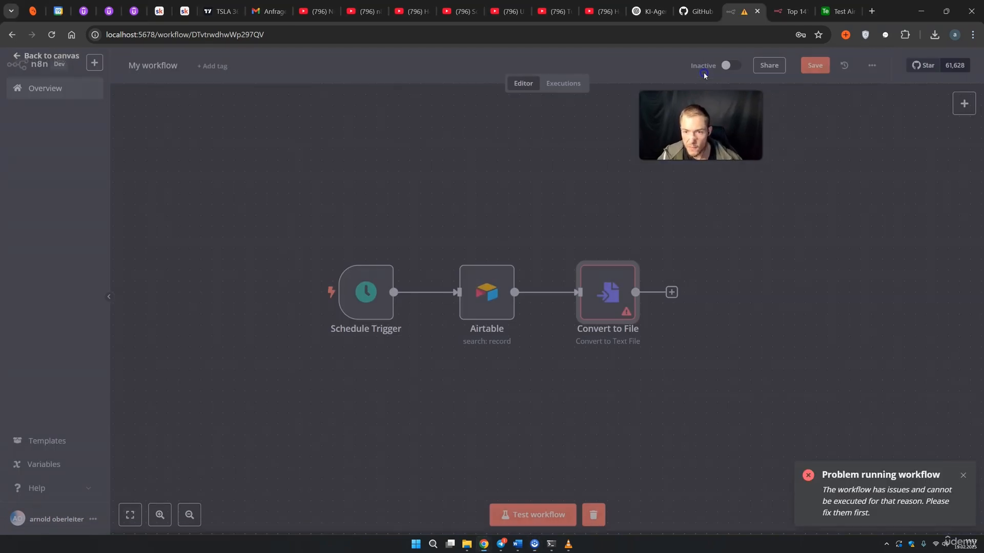
Disconnect the Convert to File node from Airtable and test the workflow to load the Airtable data
{"action": "left_click", "coordinate": [585, 288]}
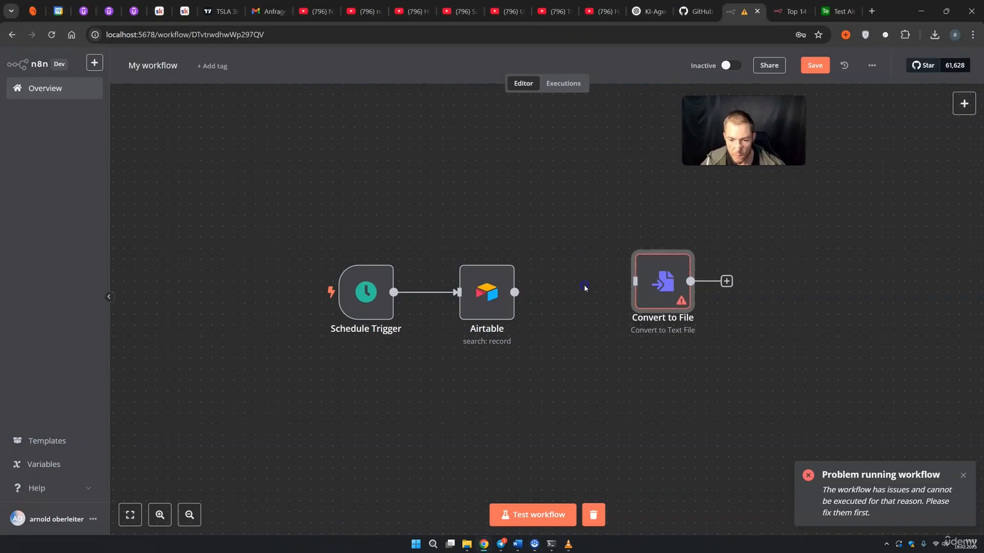
{"action": "left_click", "coordinate": [578, 447]}
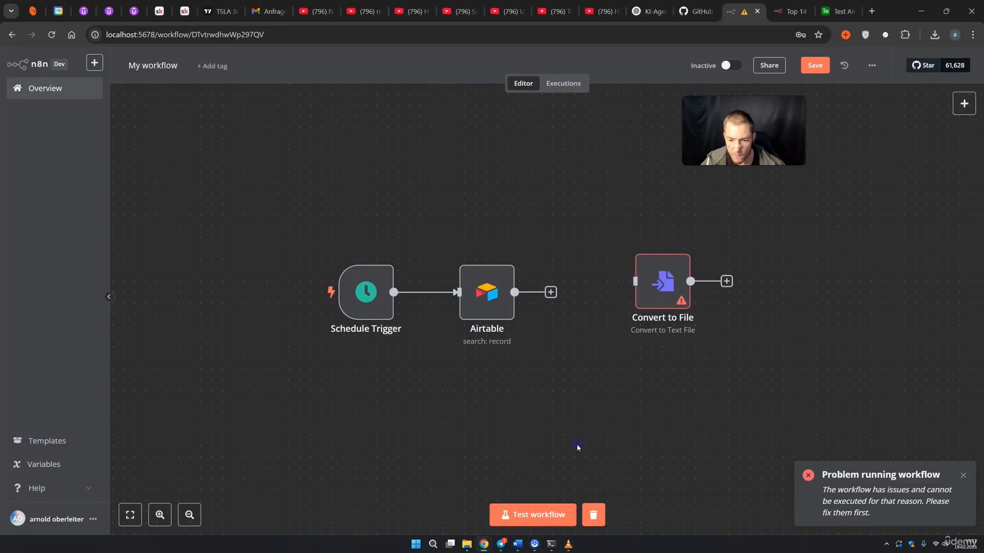
{"action": "left_click", "coordinate": [536, 501]}
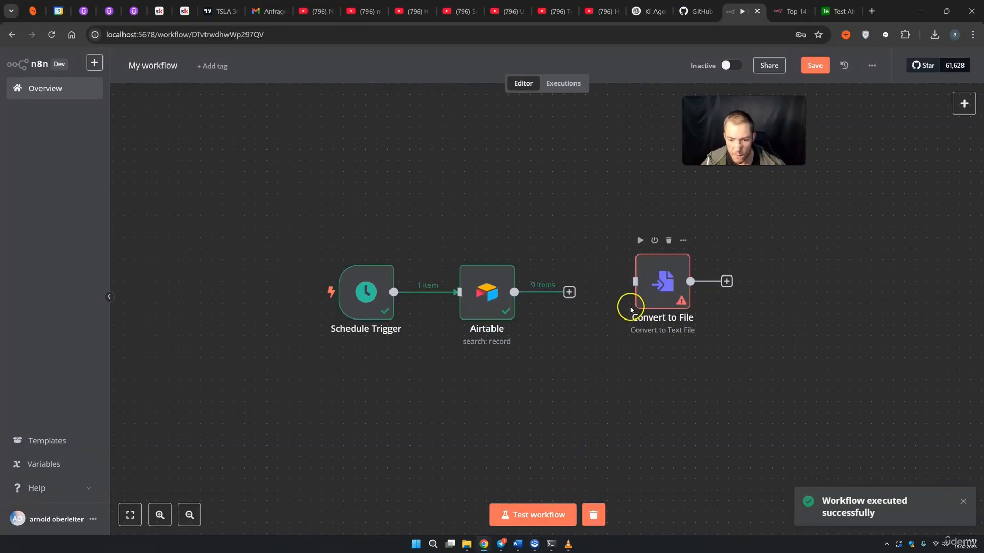
Reconnect the Convert to File node to Airtable and set its Text Input Field to the Room field
{"action": "left_click_drag", "start_coordinate": [620, 293], "coordinate": [595, 318]}
{"action": "double_click", "coordinate": [589, 305]}
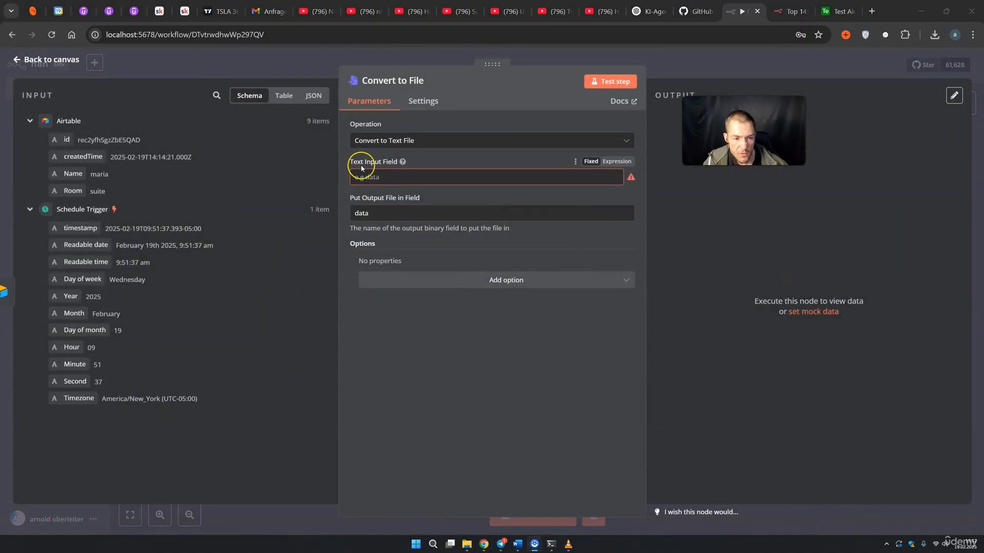
{"action": "double_click", "coordinate": [97, 192]}
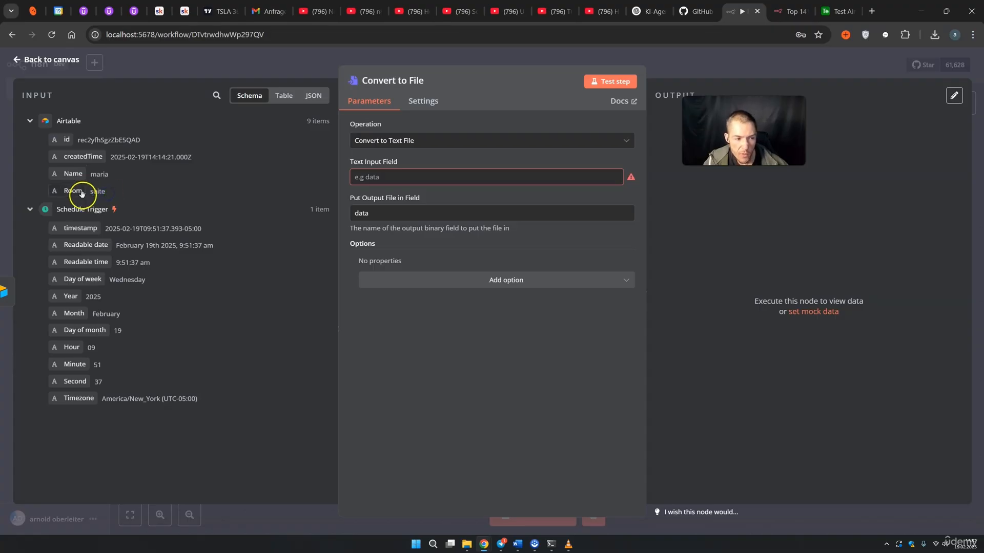
{"action": "left_click_drag", "start_coordinate": [72, 192], "coordinate": [385, 183]}
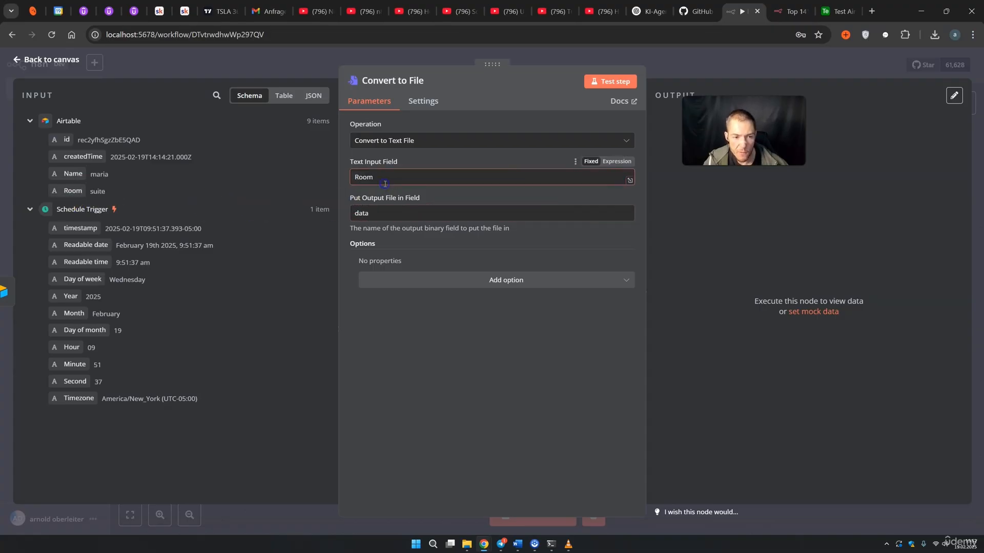
Test the Convert to File step and view the contents of the first two output text files
{"action": "left_click", "coordinate": [606, 81]}
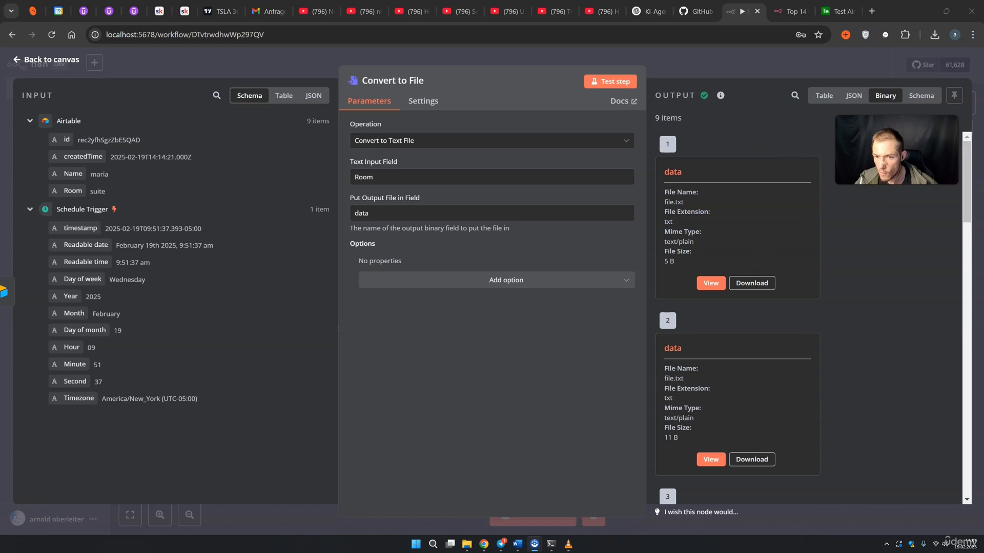
{"action": "left_click_drag", "start_coordinate": [652, 117], "coordinate": [678, 118]}
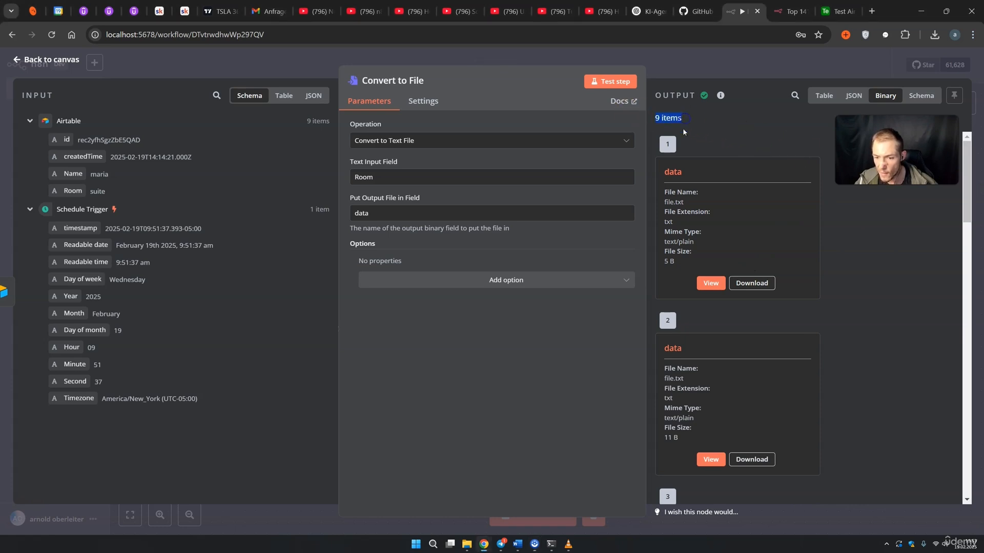
{"action": "left_click", "coordinate": [710, 283]}
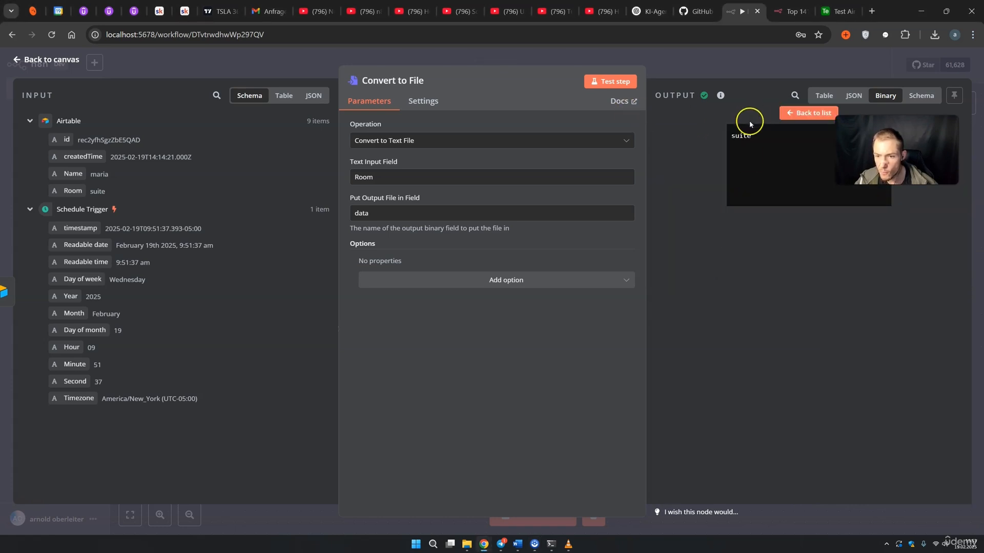
{"action": "double_click", "coordinate": [737, 135]}
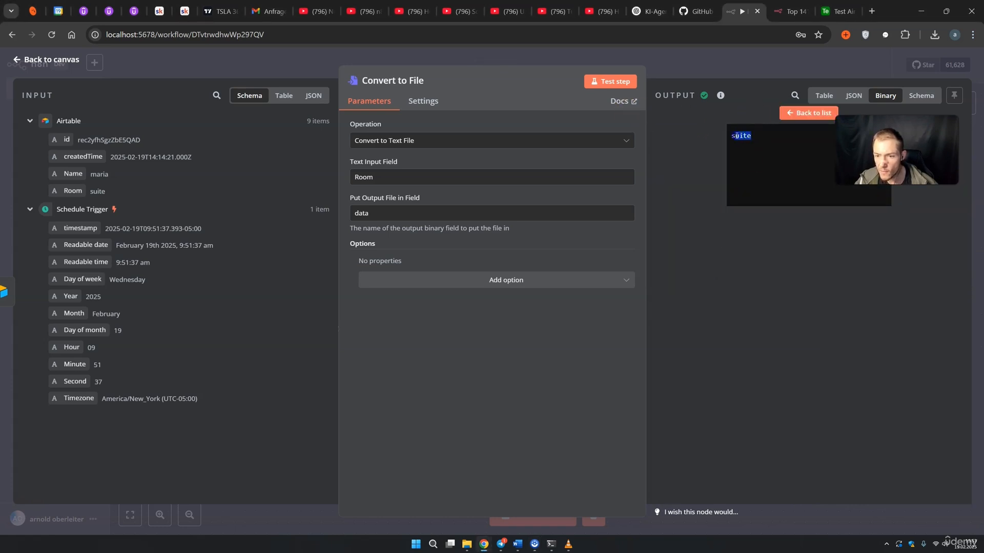
{"action": "left_click", "coordinate": [808, 112]}
{"action": "scroll", "coordinate": [748, 287], "scroll_direction": "down", "scroll_amount": 3}
{"action": "left_click", "coordinate": [713, 350]}
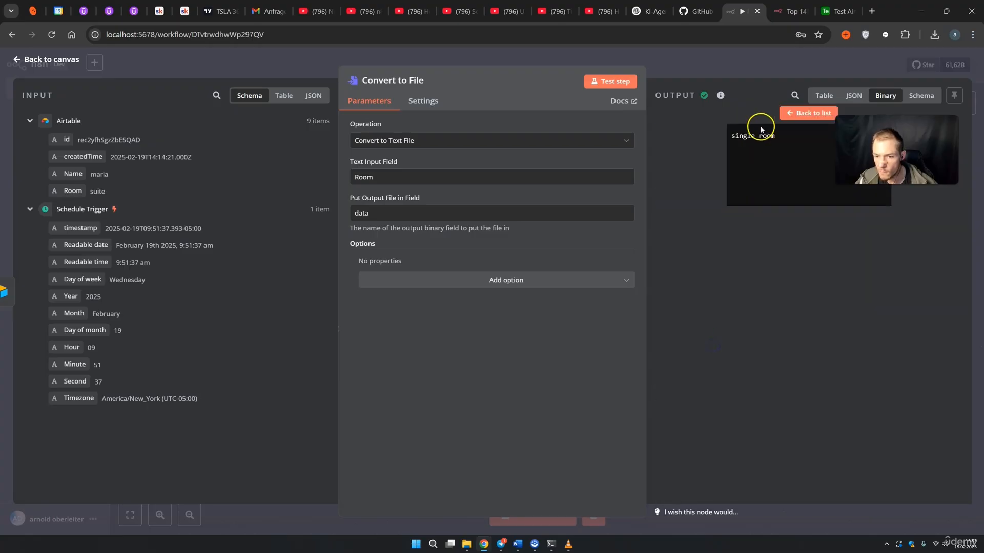
{"action": "triple_click", "coordinate": [786, 138]}
{"action": "left_click", "coordinate": [809, 113]}
View the contents of several more text files in the Convert to File output, starting with the third, and return to the canvas
{"action": "scroll", "coordinate": [766, 216], "scroll_direction": "down", "scroll_amount": 2}
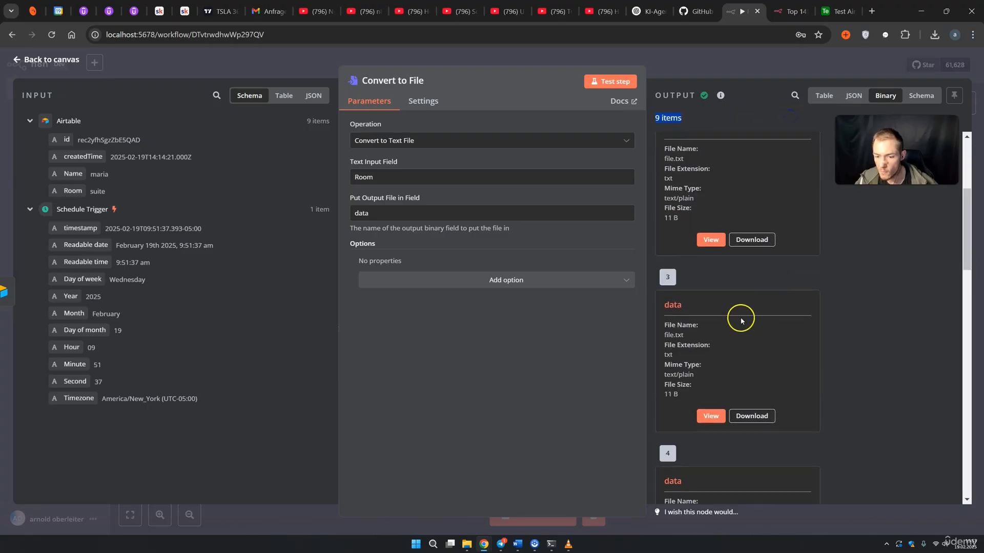
{"action": "left_click", "coordinate": [716, 421]}
{"action": "triple_click", "coordinate": [782, 135]}
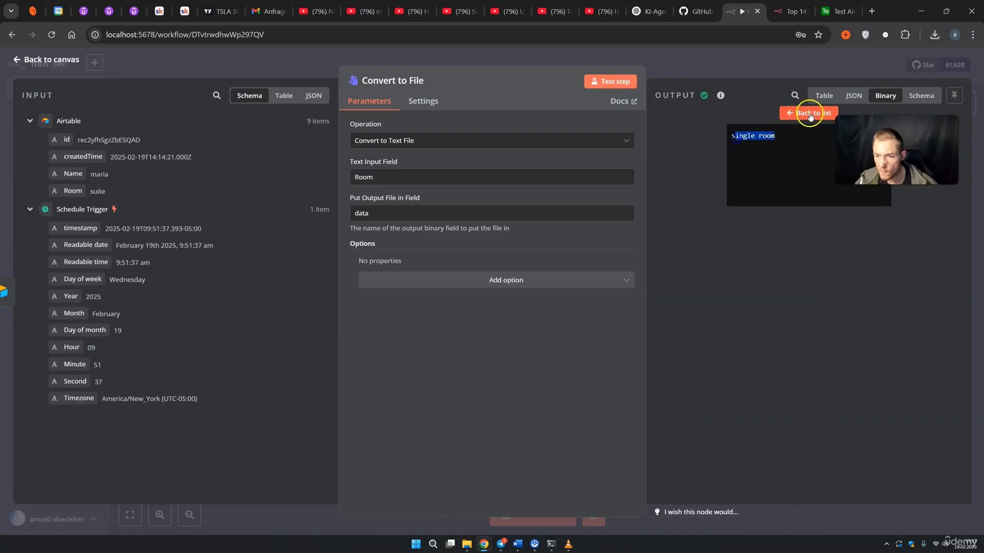
{"action": "left_click", "coordinate": [809, 114]}
{"action": "scroll", "coordinate": [786, 265], "scroll_direction": "down", "scroll_amount": 1}
{"action": "scroll", "coordinate": [777, 308], "scroll_direction": "down", "scroll_amount": 3}
{"action": "left_click", "coordinate": [712, 437]}
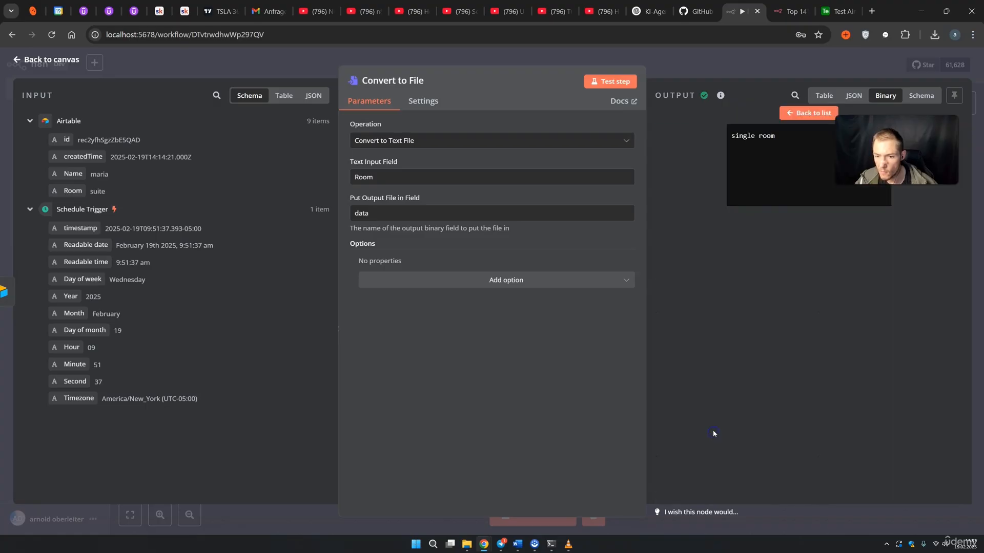
{"action": "left_click", "coordinate": [808, 112]}
{"action": "scroll", "coordinate": [769, 307], "scroll_direction": "down", "scroll_amount": 3}
{"action": "left_click", "coordinate": [707, 395]}
{"action": "triple_click", "coordinate": [792, 162]}
{"action": "left_click", "coordinate": [809, 113]}
{"action": "scroll", "coordinate": [795, 231], "scroll_direction": "down", "scroll_amount": 3}
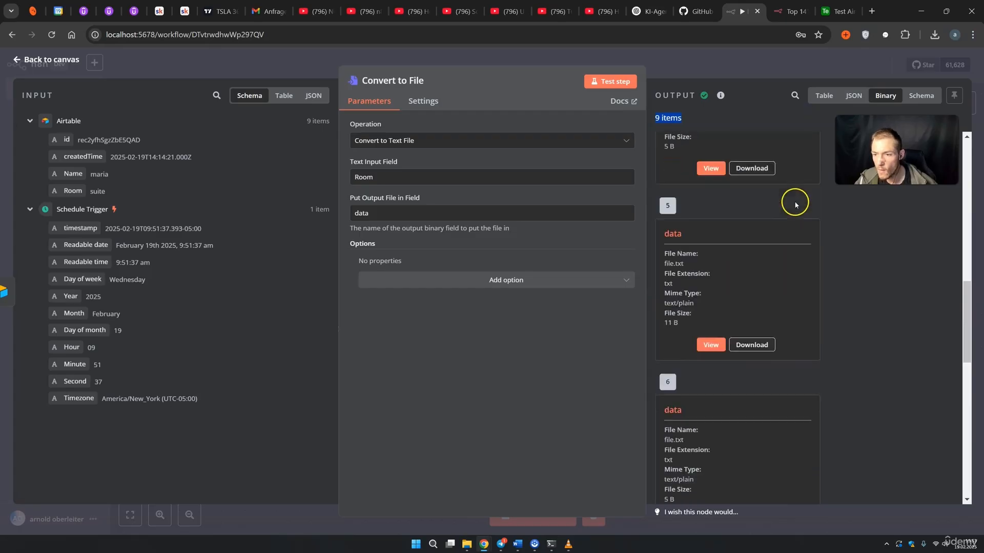
{"action": "scroll", "coordinate": [794, 195], "scroll_direction": "up", "scroll_amount": 5}
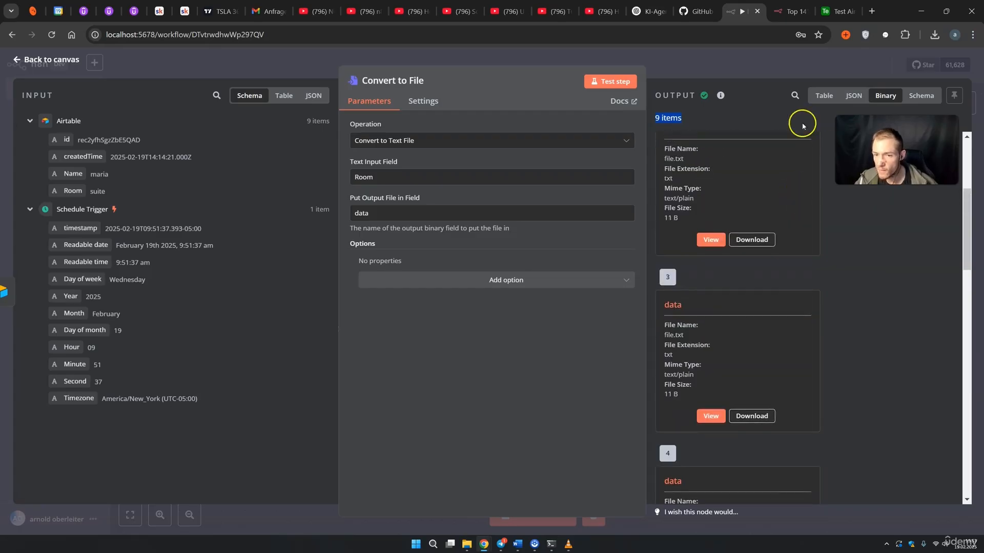
{"action": "left_click", "coordinate": [756, 71]}
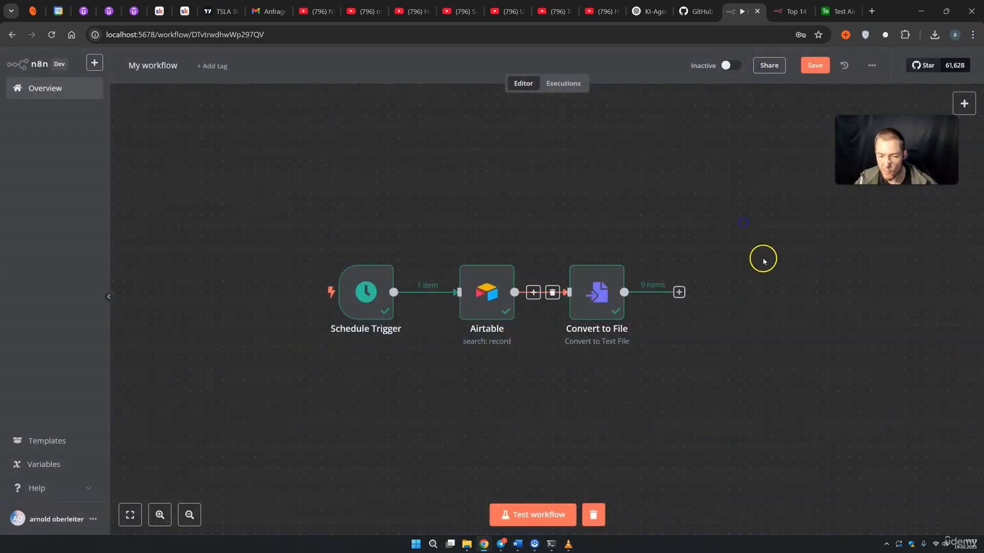
Add a Read/Write Files from Disk node after Convert to File, using the Write File to Disk action
{"action": "left_click_drag", "start_coordinate": [795, 334], "coordinate": [672, 340]}
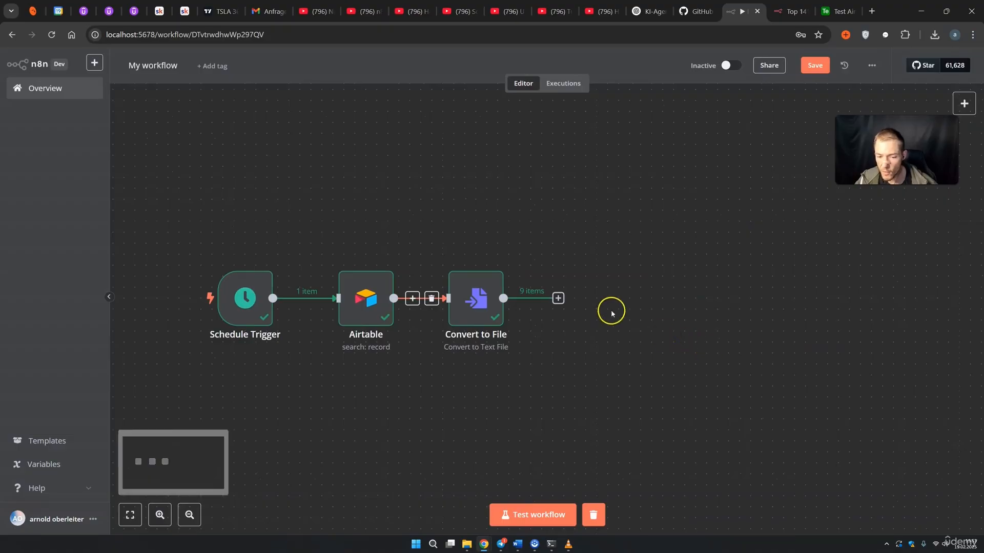
{"action": "left_click", "coordinate": [558, 299]}
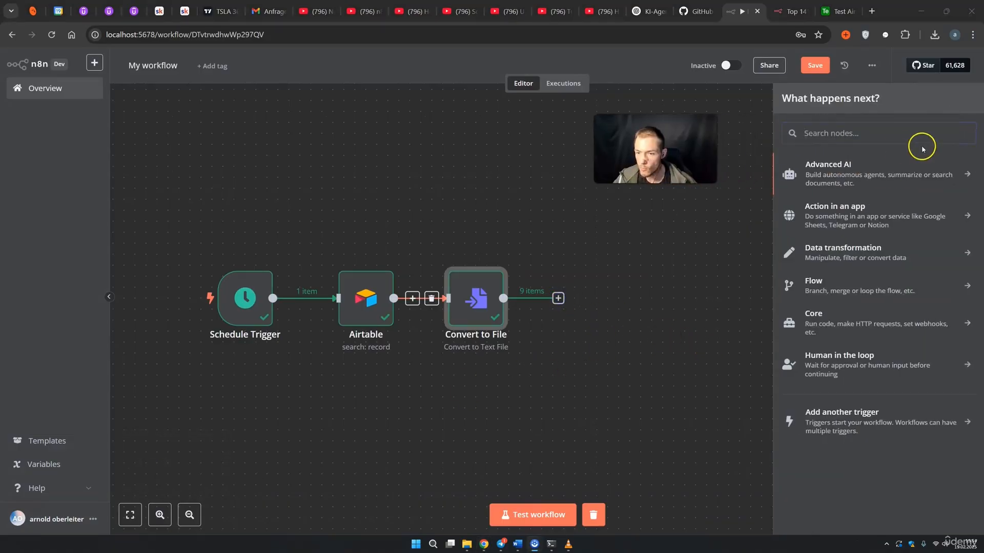
{"action": "type", "text": "writ"}
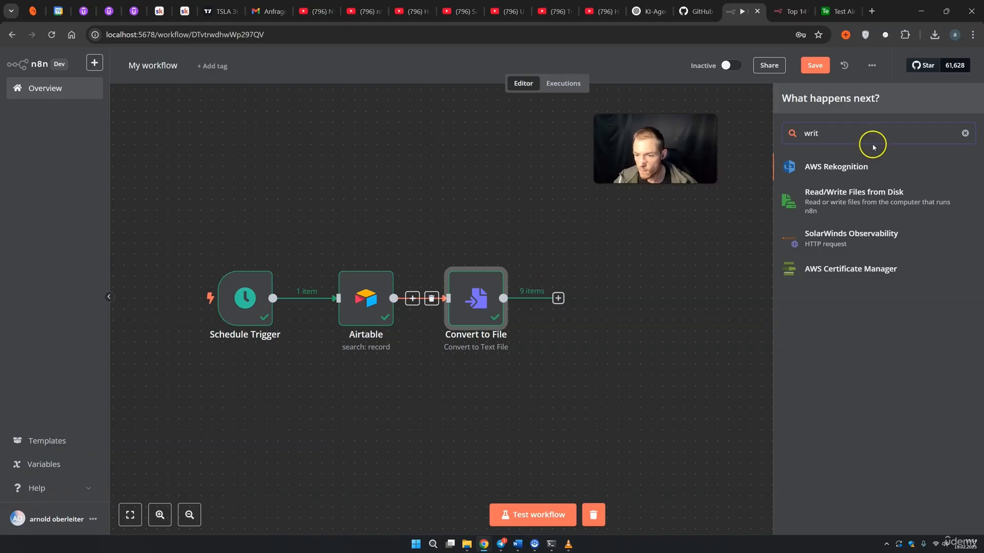
{"action": "left_click", "coordinate": [853, 199]}
{"action": "left_click", "coordinate": [830, 213]}
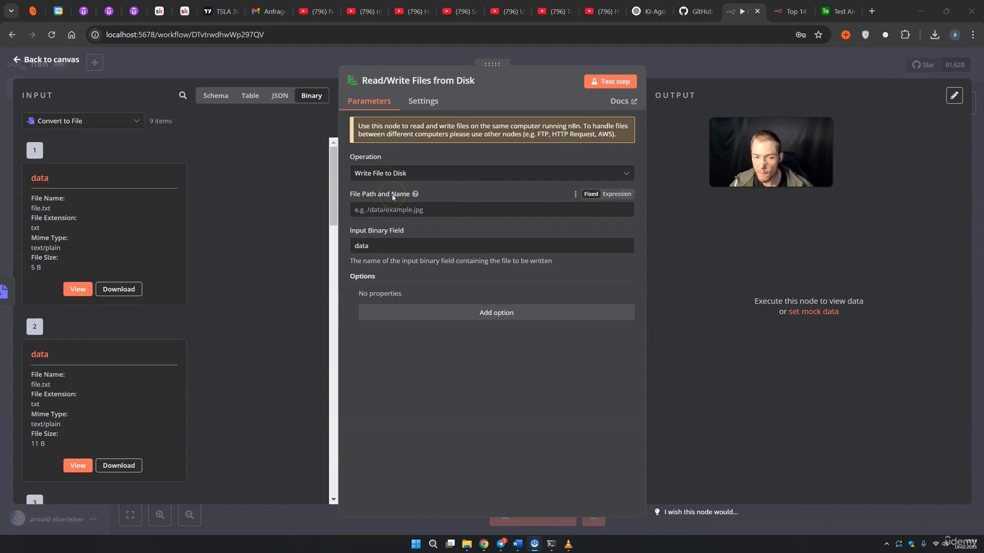
Create a text document named Test.txt on the Windows desktop and copy its file path
{"action": "left_click", "coordinate": [921, 11]}
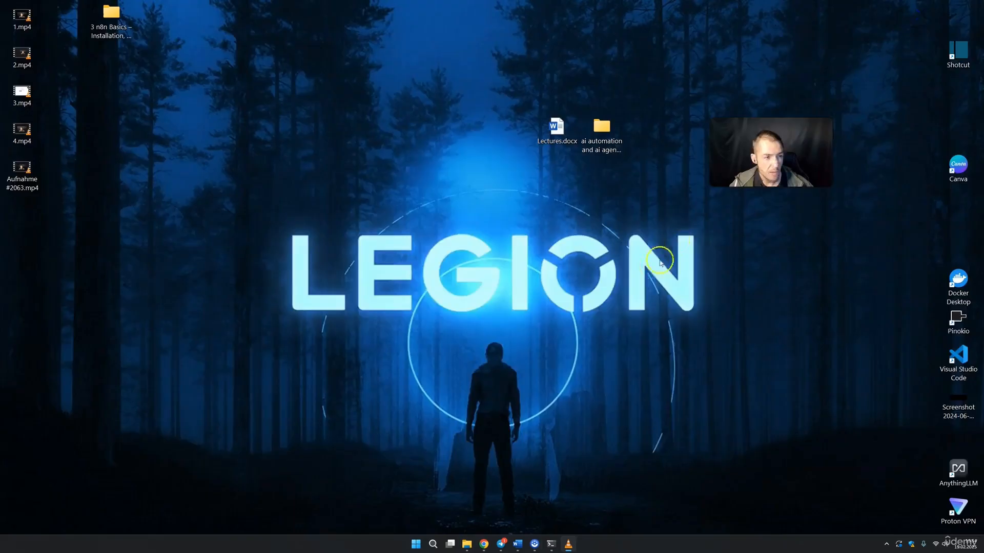
{"action": "right_click", "coordinate": [460, 238]}
{"action": "mouse_move", "coordinate": [499, 308]}
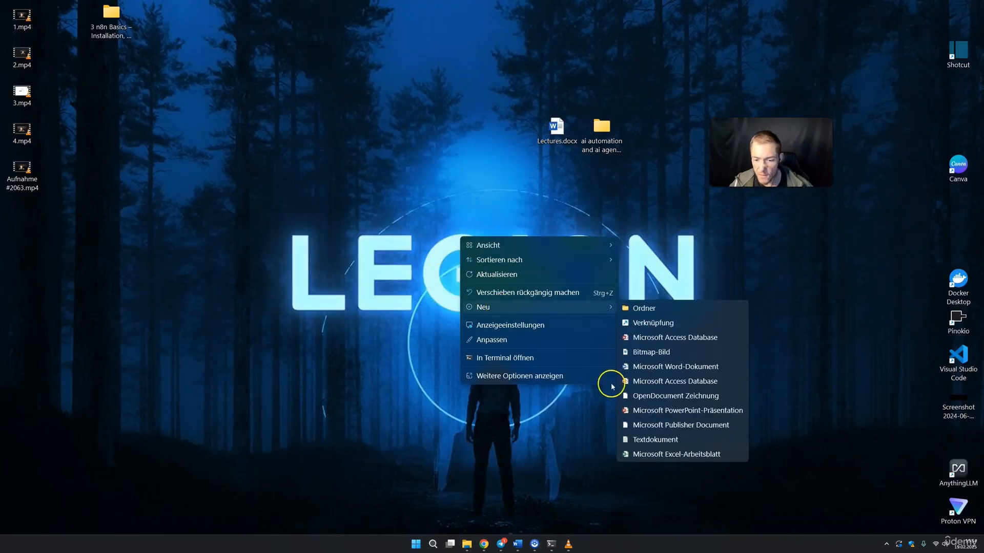
{"action": "left_click", "coordinate": [644, 438]}
{"action": "type", "text": "T"}
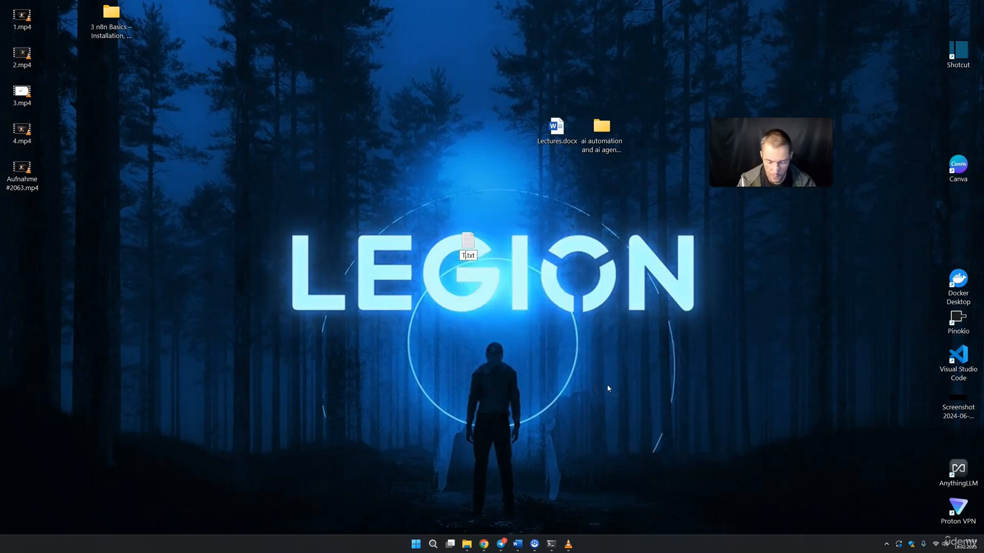
{"action": "type", "text": "est"}
{"action": "right_click", "coordinate": [470, 249]}
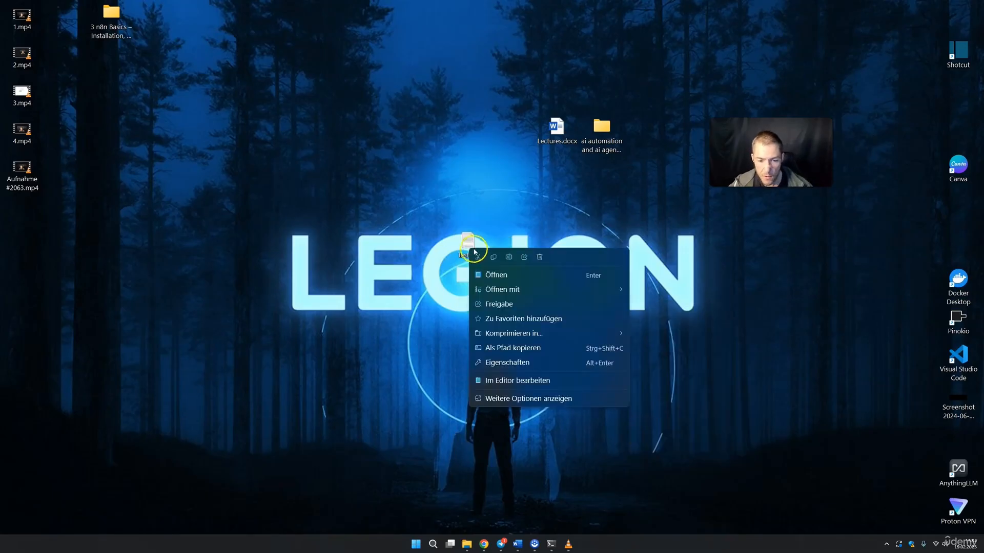
{"action": "left_click", "coordinate": [507, 348]}
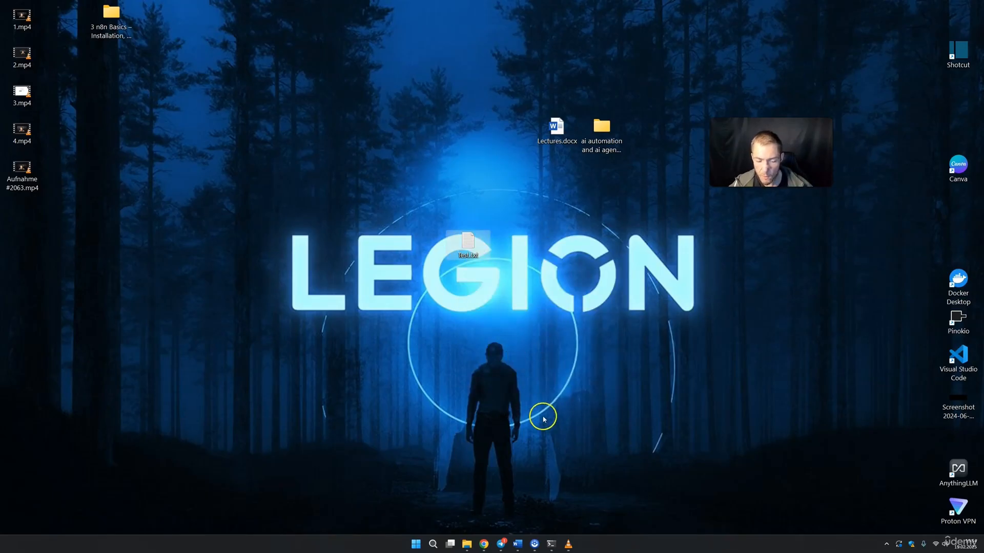
Back in n8n, set File Path and Name to the copied desktop path of Test.txt, without the opening and closing quotation marks
{"action": "left_click", "coordinate": [484, 544]}
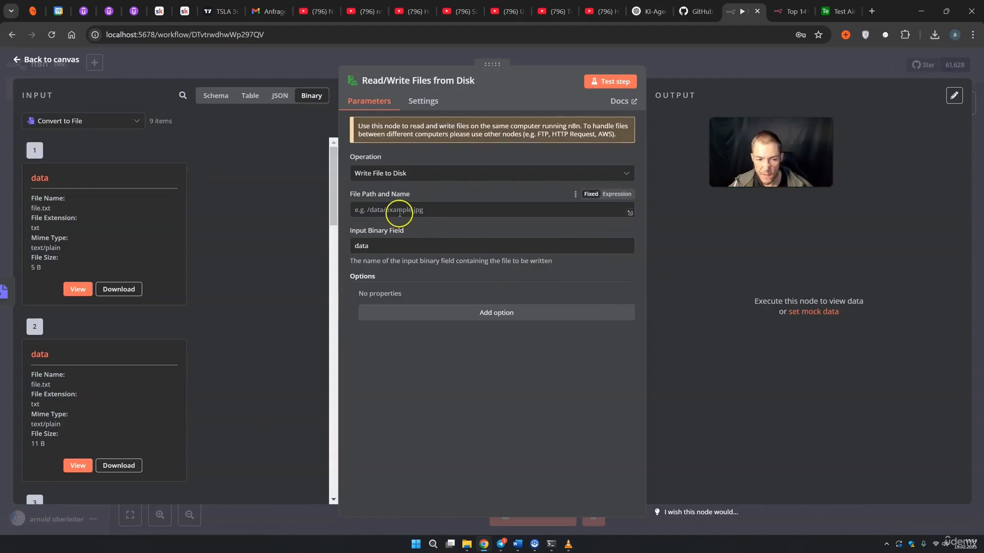
{"action": "type", "text": "\"C:\\Users\\Arnold\\Desktop\\Test.txt\""}
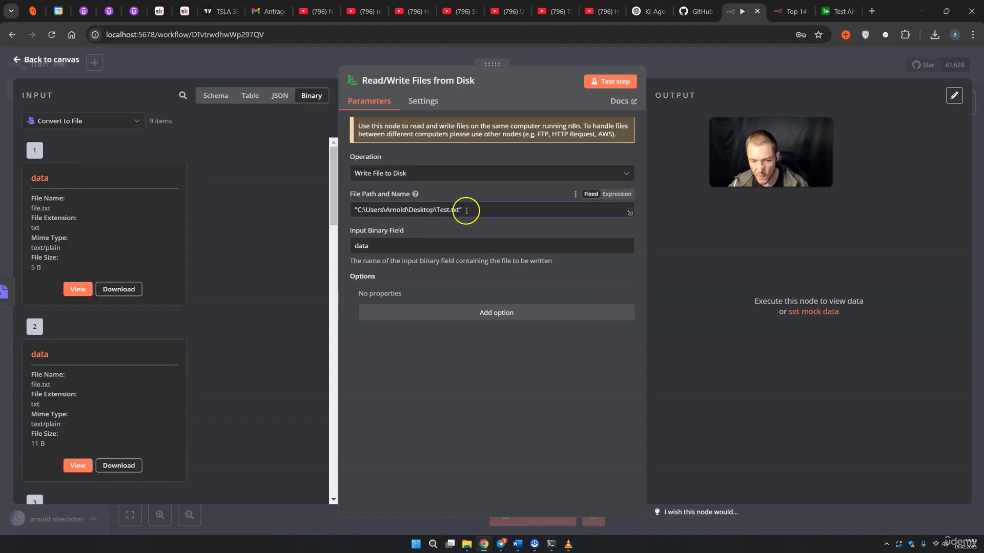
{"action": "left_click", "coordinate": [358, 210]}
{"action": "key", "text": "BackSpace"}
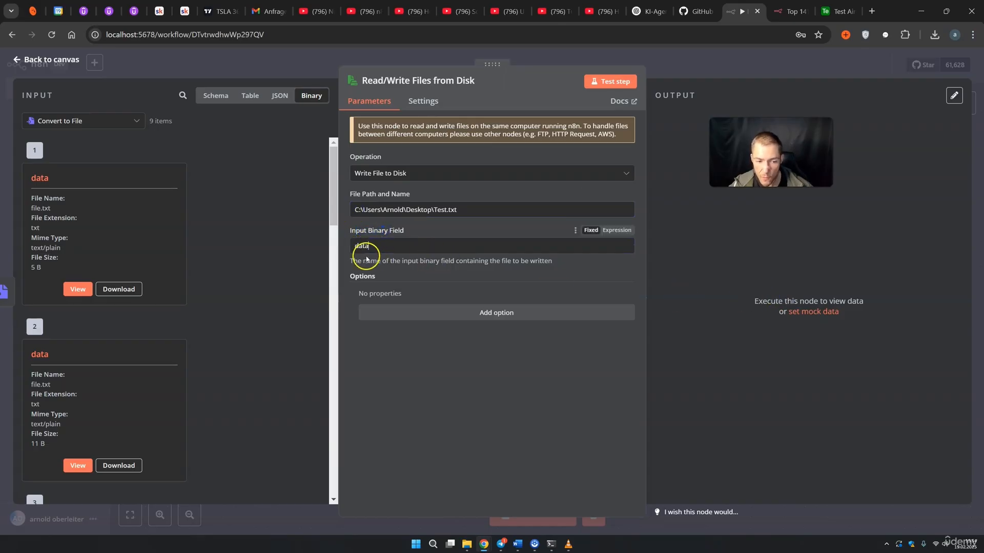
Test the Read/Write Files from Disk step and look through all its output items
{"action": "left_click", "coordinate": [625, 86]}
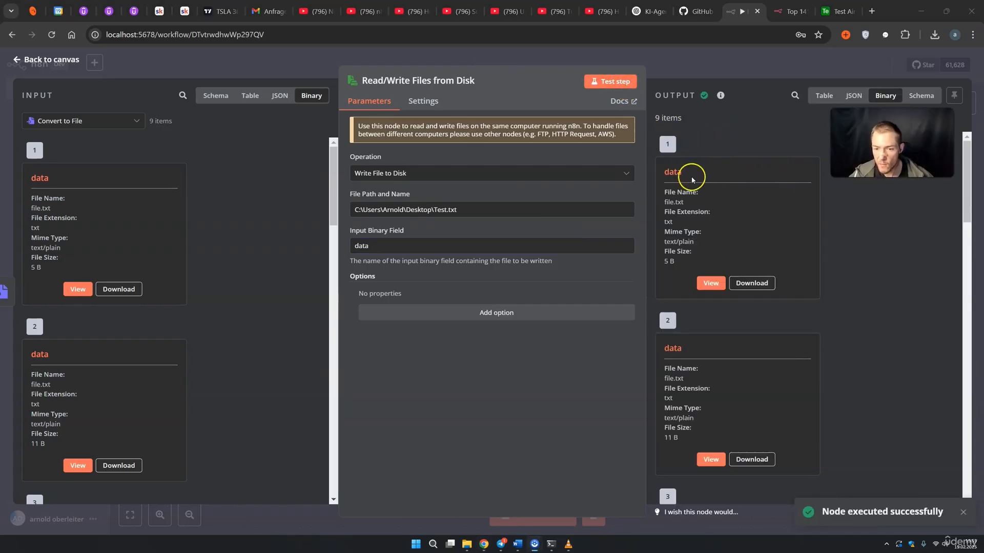
{"action": "scroll", "coordinate": [691, 207], "scroll_direction": "down", "scroll_amount": 3}
{"action": "scroll", "coordinate": [691, 207], "scroll_direction": "down", "scroll_amount": 15}
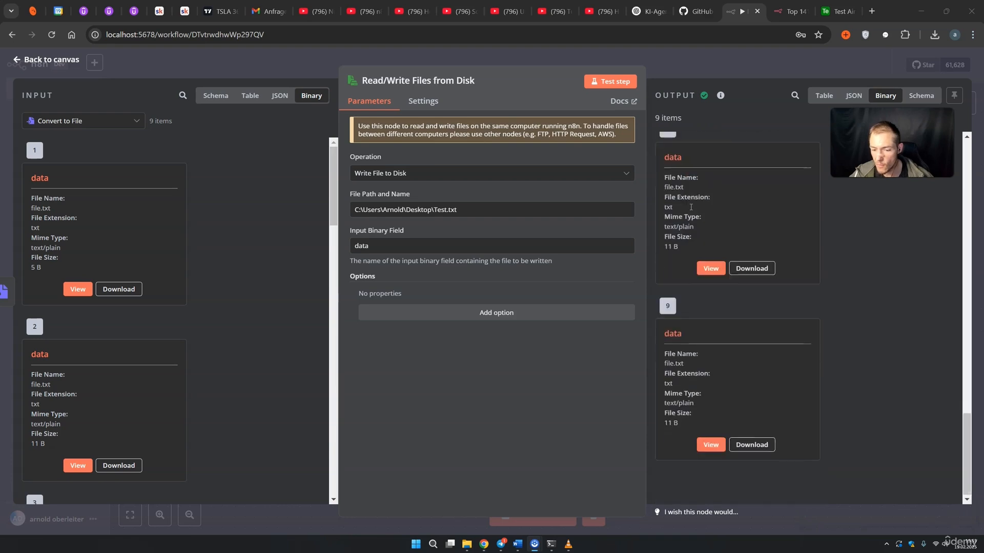
Open Test.txt from the desktop to check the written text, and return to the n8n workflow canvas
{"action": "left_click", "coordinate": [921, 10]}
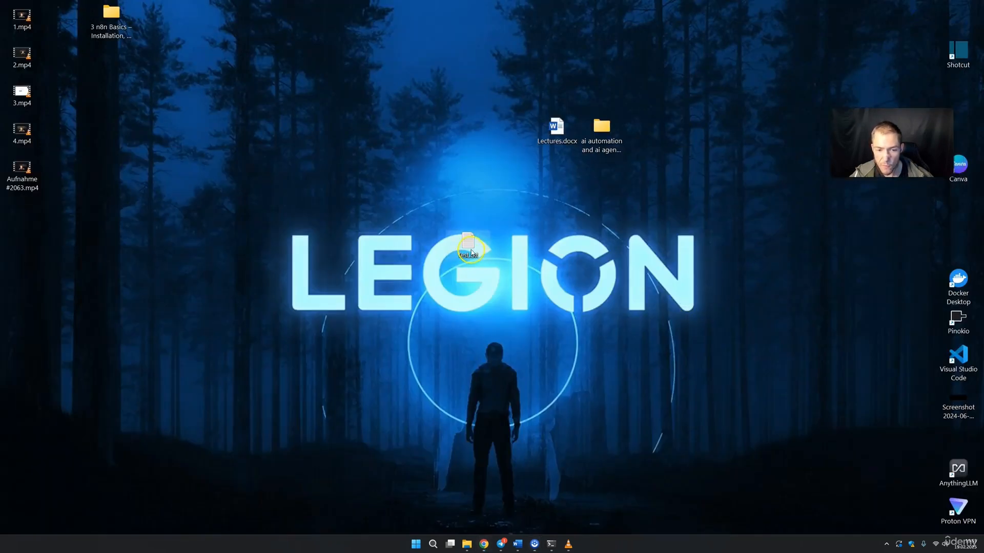
{"action": "double_click", "coordinate": [362, 185]}
{"action": "left_click_drag", "start_coordinate": [346, 183], "coordinate": [341, 184]}
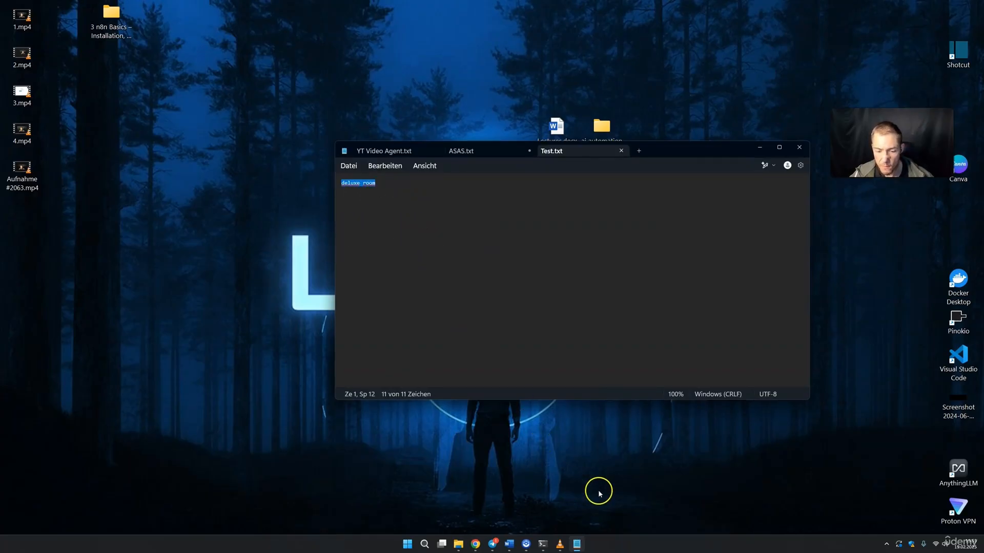
{"action": "left_click", "coordinate": [476, 544]}
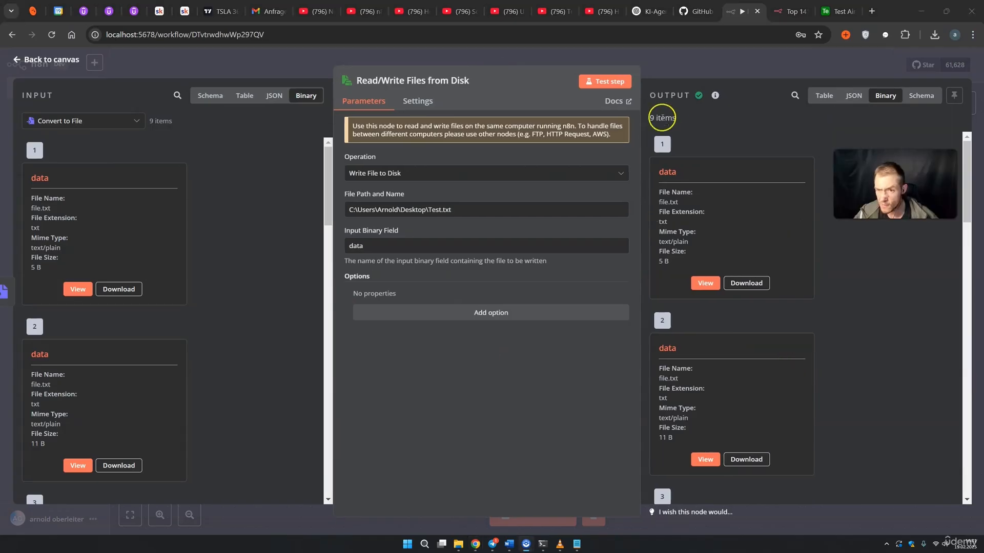
{"action": "left_click", "coordinate": [696, 75]}
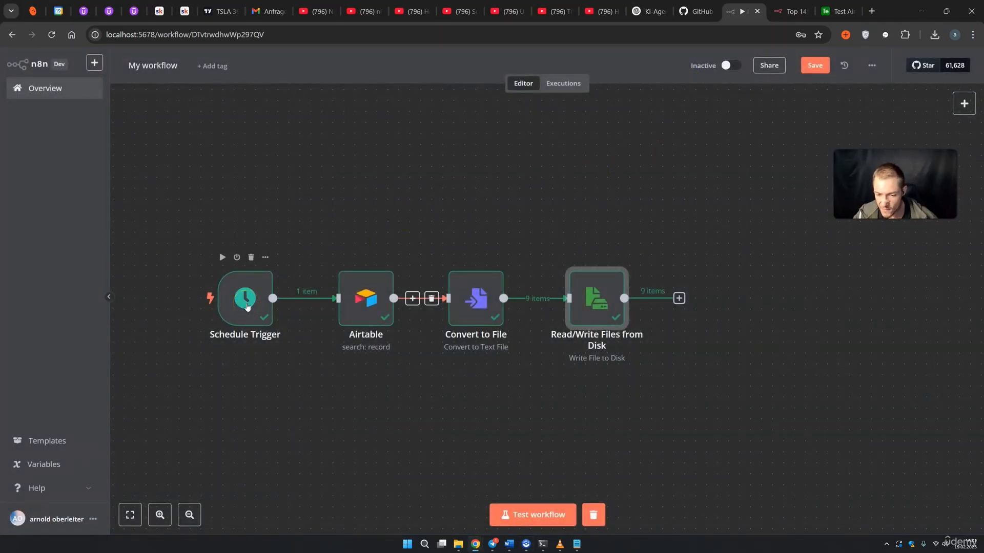
Reopen Test.txt from the desktop, clear all its text, and return to the n8n workflow canvas
{"action": "left_click", "coordinate": [921, 11]}
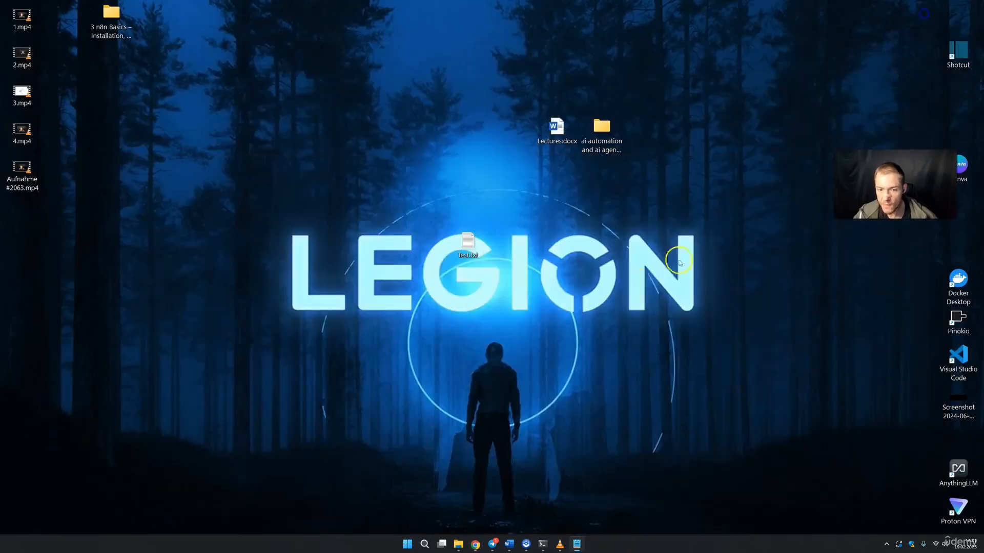
{"action": "double_click", "coordinate": [467, 242]}
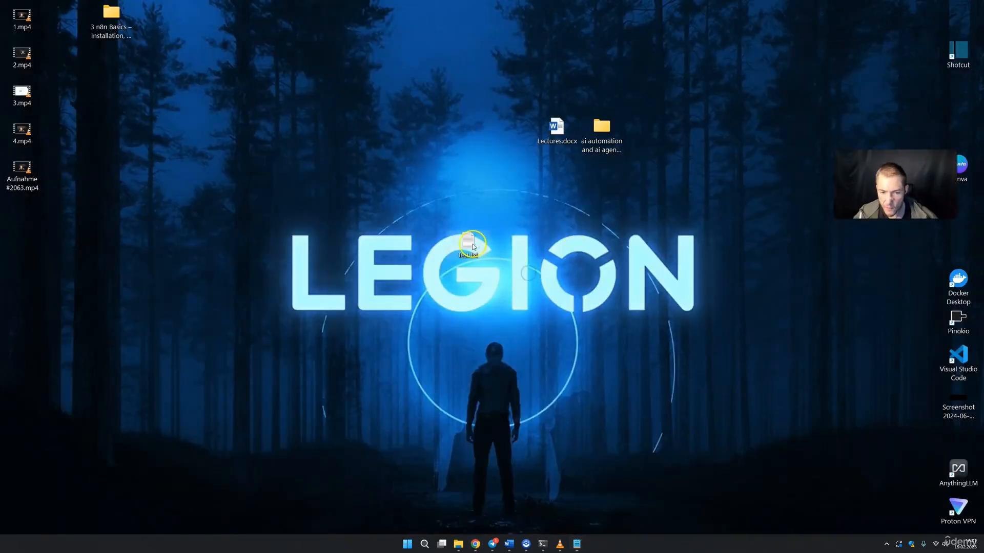
{"action": "left_click", "coordinate": [585, 178]}
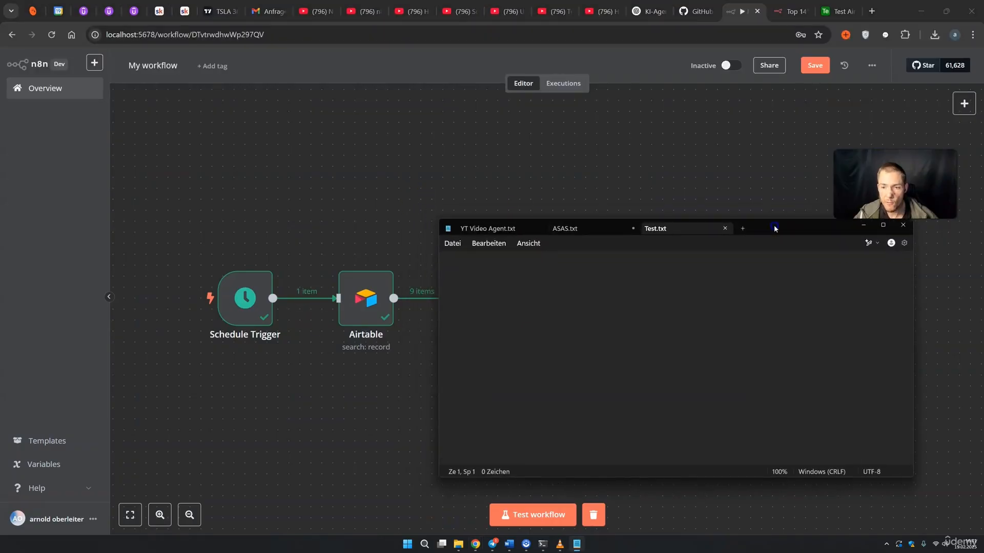
{"action": "left_click", "coordinate": [853, 226]}
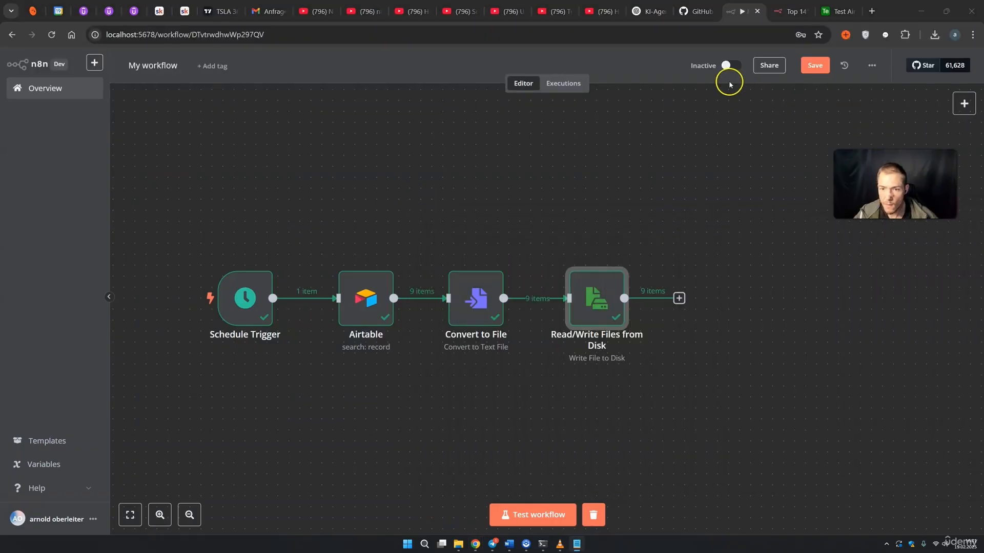
Activate the workflow and check in Test.txt what the scheduled run writes
{"action": "left_click", "coordinate": [726, 66]}
{"action": "left_click_drag", "start_coordinate": [696, 179], "coordinate": [651, 165]}
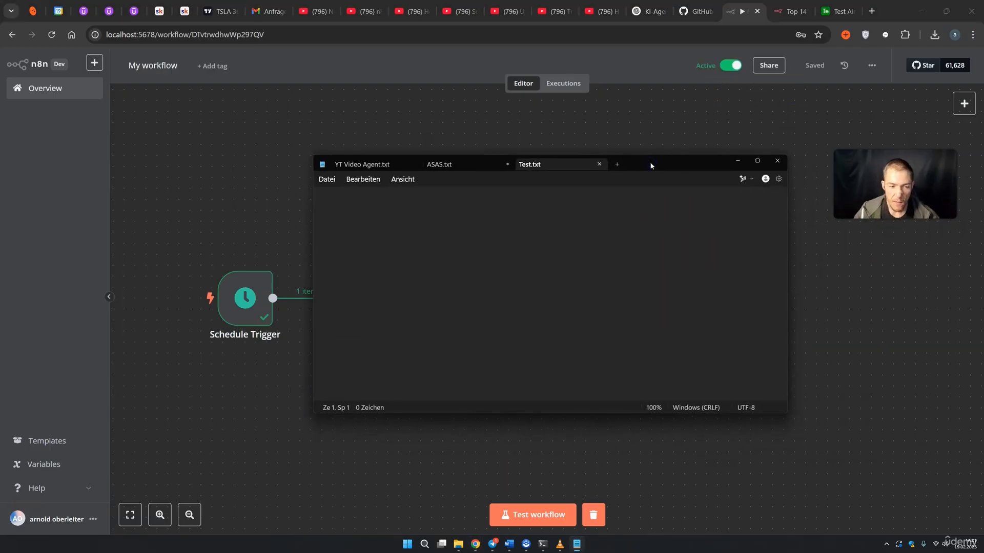
{"action": "left_click_drag", "start_coordinate": [652, 171], "coordinate": [718, 206]}
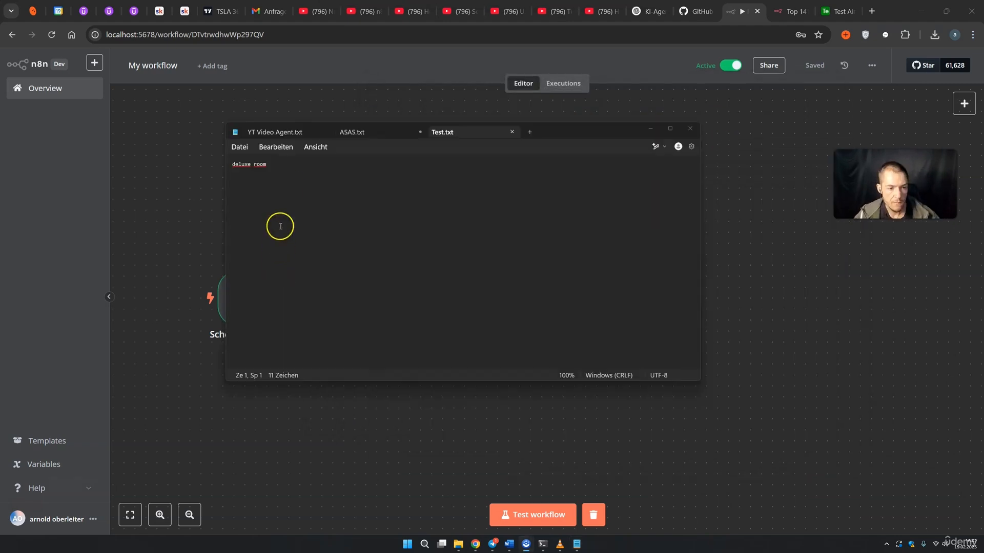
{"action": "left_click_drag", "start_coordinate": [279, 224], "coordinate": [235, 169]}
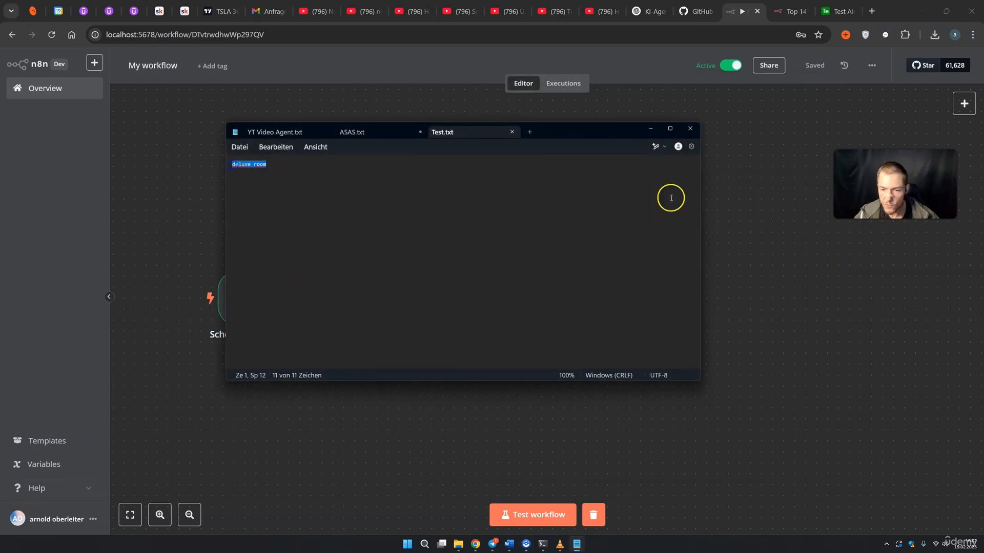
{"action": "left_click", "coordinate": [650, 129]}
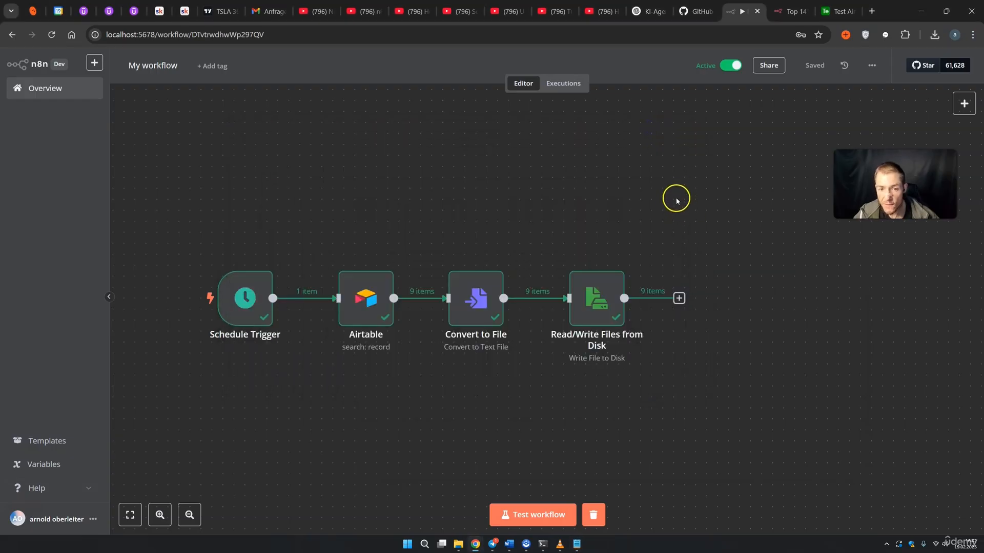
Open the 19 Feb at 16:02:23 execution and inspect the Read/Write Files from Disk node's data
{"action": "left_click", "coordinate": [566, 83]}
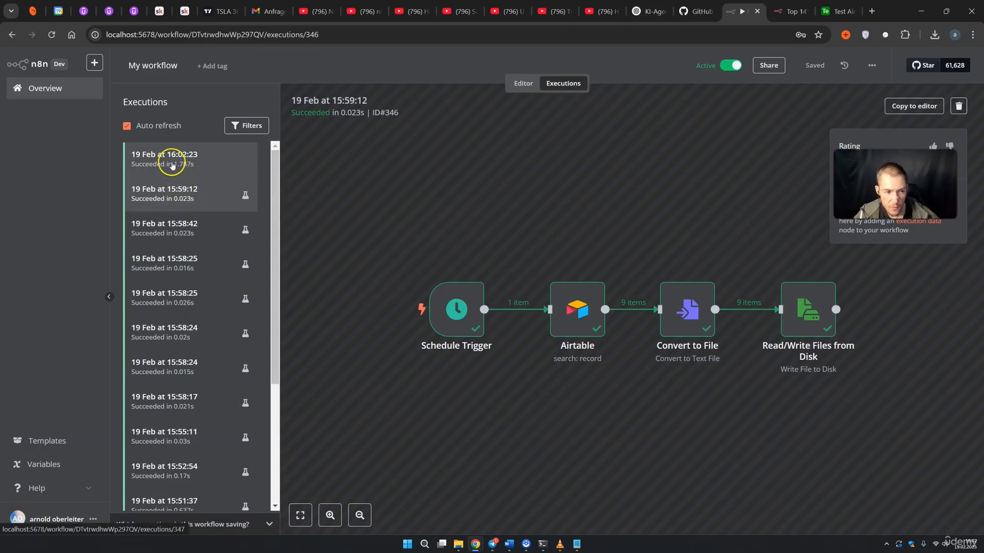
{"action": "left_click", "coordinate": [171, 163]}
{"action": "left_click", "coordinate": [178, 161]}
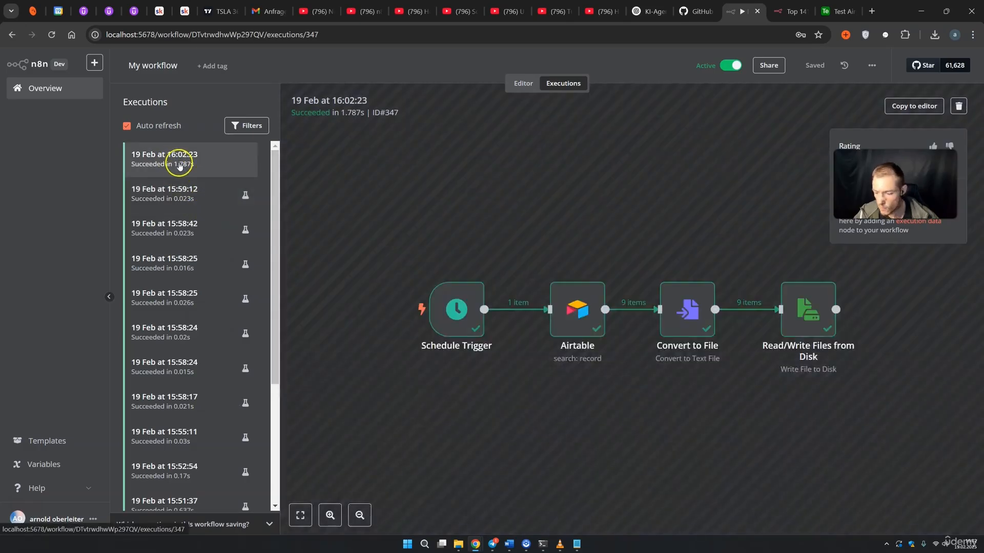
{"action": "double_click", "coordinate": [801, 324]}
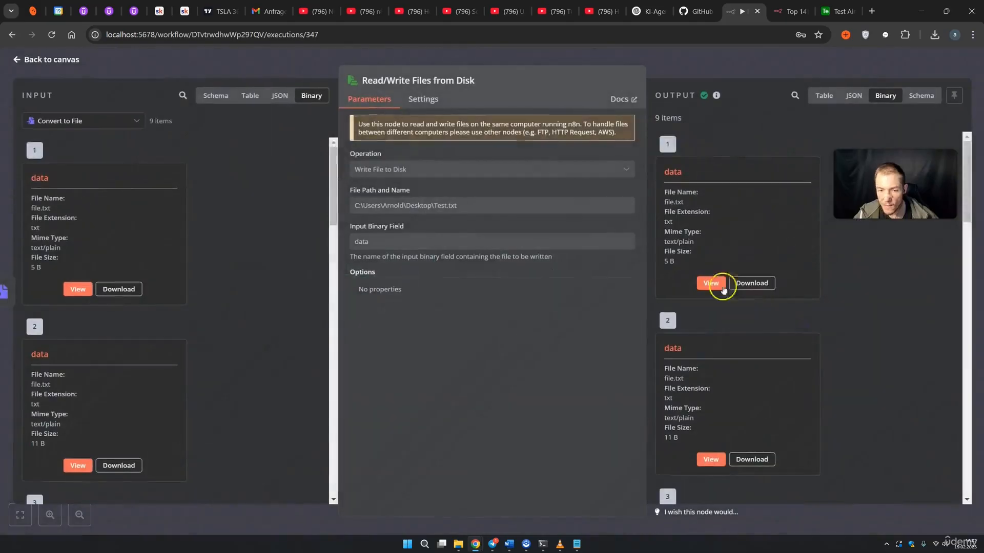
{"action": "left_click", "coordinate": [743, 72]}
Check the contents of Test.txt in Notepad once more and return to the workflow editor
{"action": "left_click", "coordinate": [576, 544]}
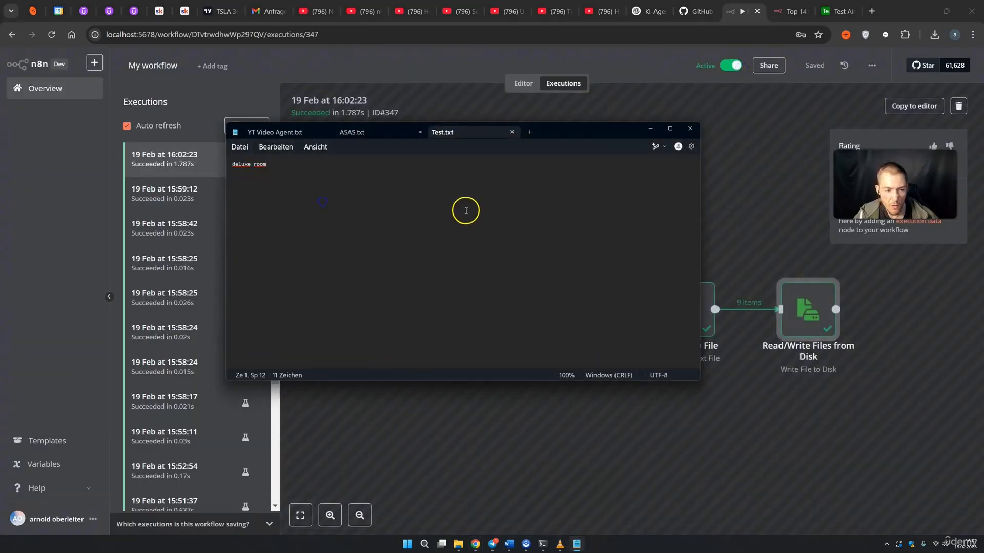
{"action": "left_click", "coordinate": [651, 128]}
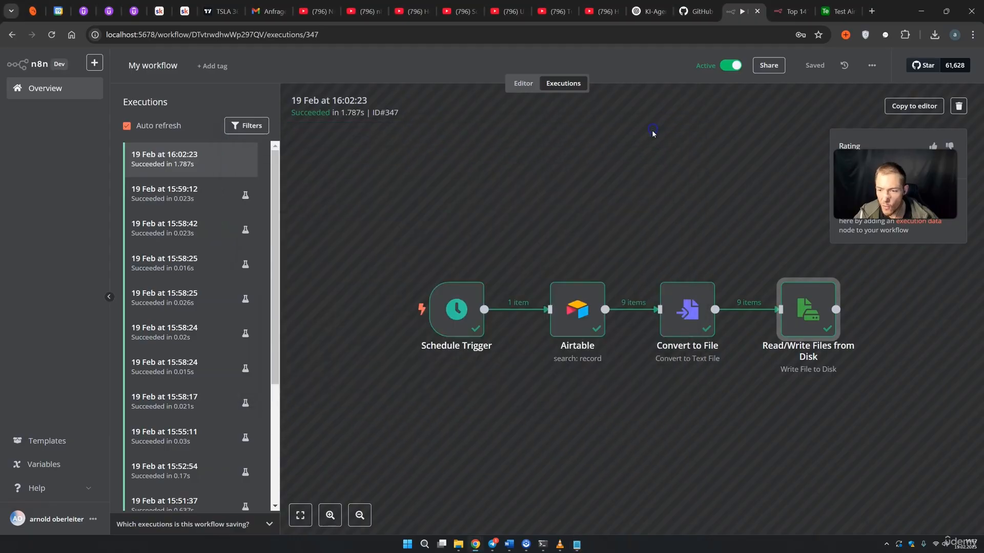
{"action": "left_click", "coordinate": [525, 85]}
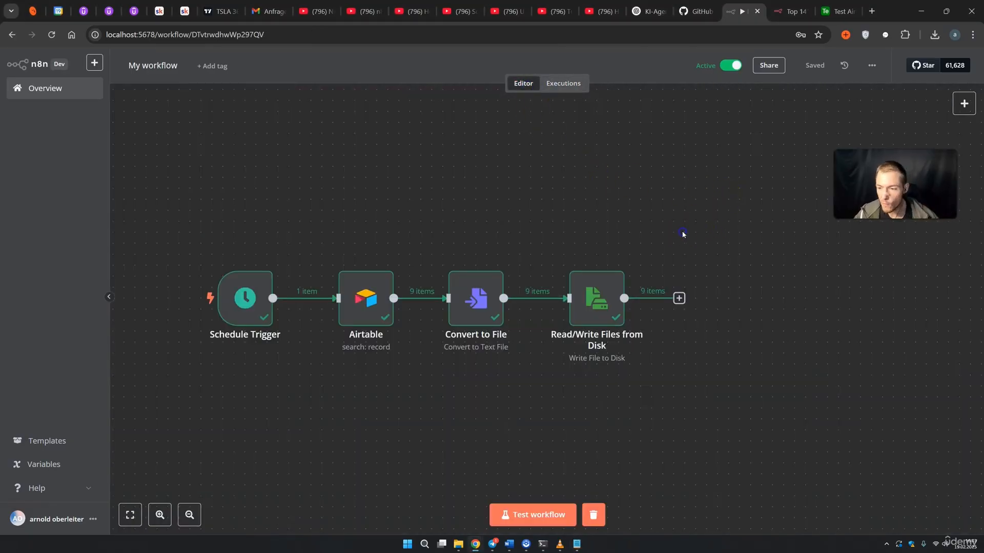
Move the Schedule Trigger and Airtable nodes away from Convert to File to widen the gap between Airtable and Convert to File
{"action": "left_click_drag", "start_coordinate": [562, 192], "coordinate": [699, 202]}
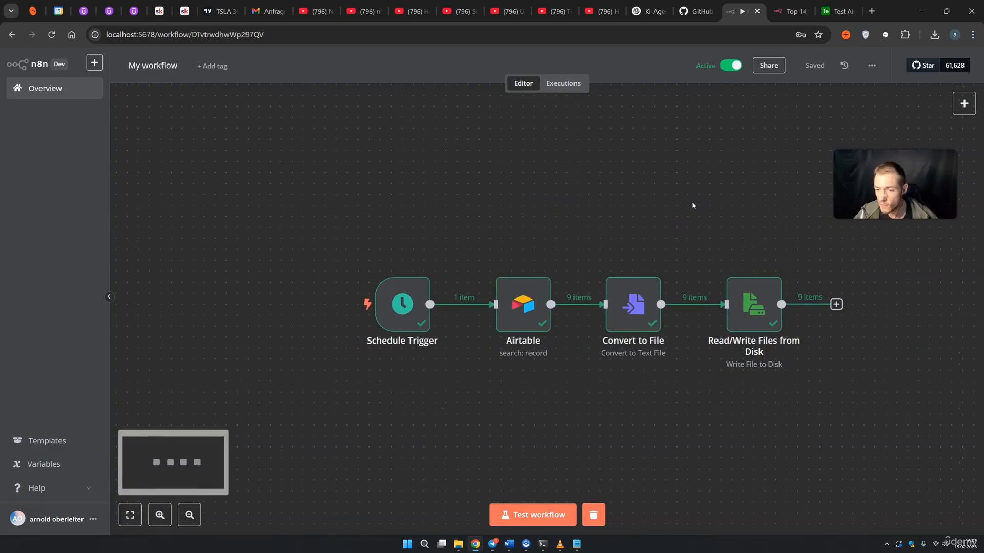
{"action": "left_click_drag", "start_coordinate": [401, 301], "coordinate": [358, 307]}
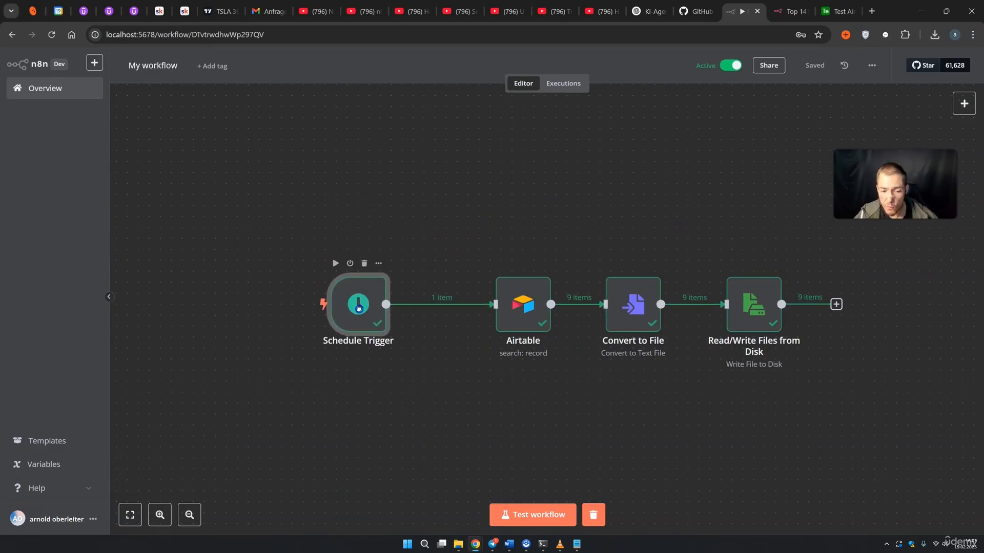
{"action": "left_click_drag", "start_coordinate": [529, 318], "coordinate": [474, 318]}
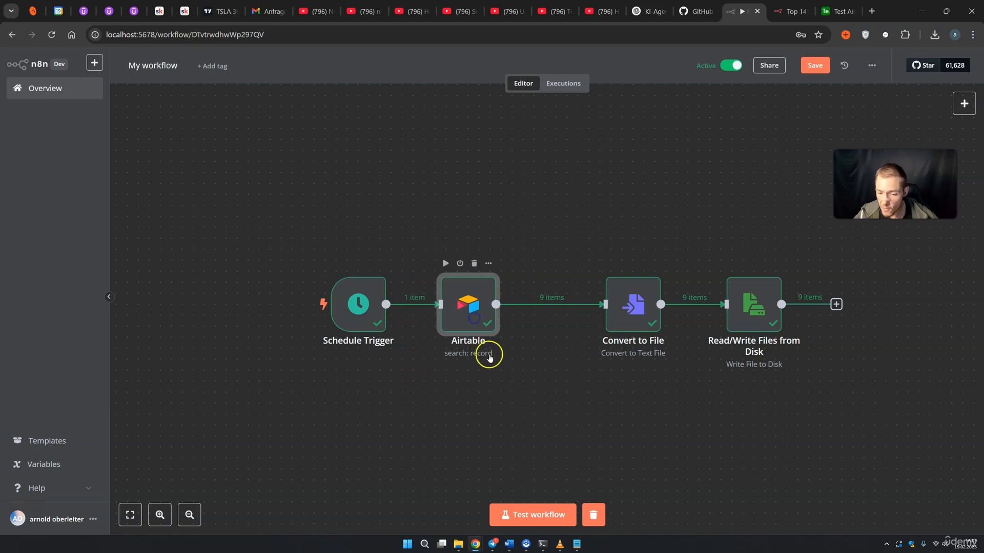
Move the Convert to File node closer to the Airtable node
{"action": "left_click_drag", "start_coordinate": [635, 314], "coordinate": [605, 314]}
{"action": "left_click", "coordinate": [749, 308]}
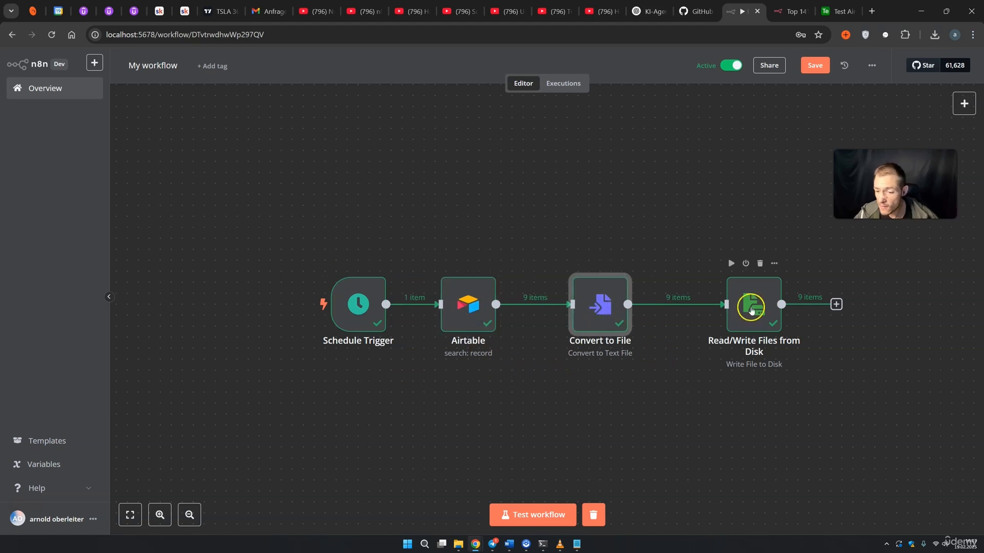
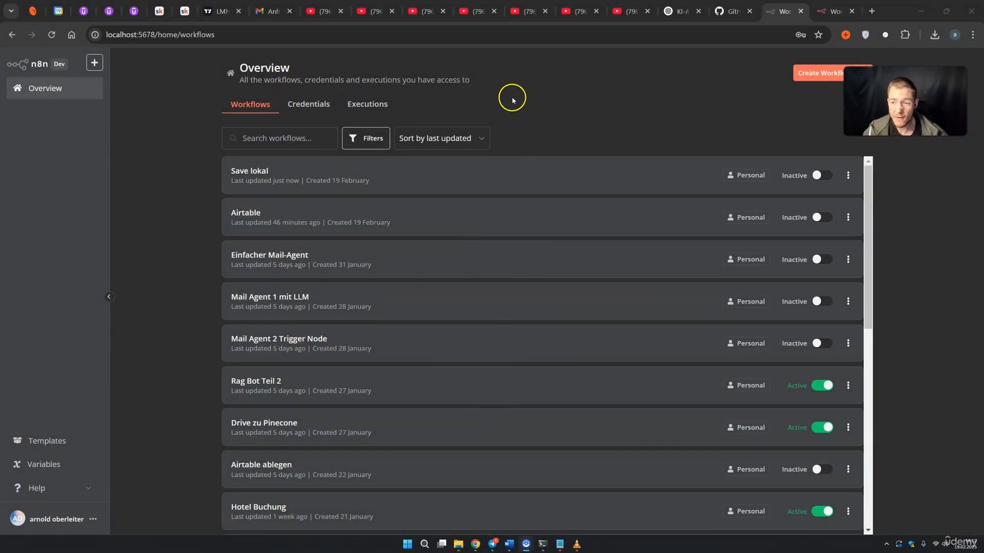
Create a new workflow in the local n8n instance with a manual trigger as its first node
{"action": "left_click", "coordinate": [825, 12]}
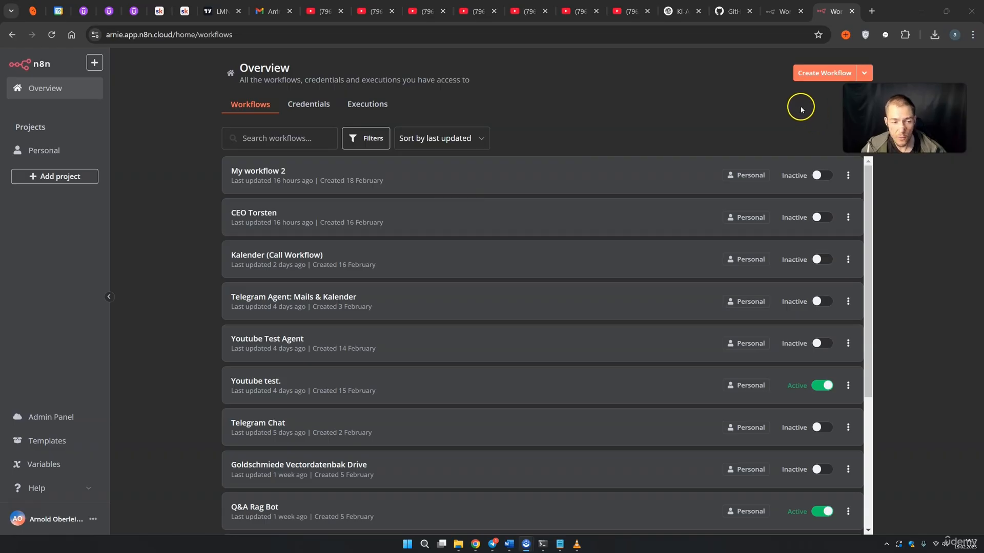
{"action": "left_click", "coordinate": [784, 12]}
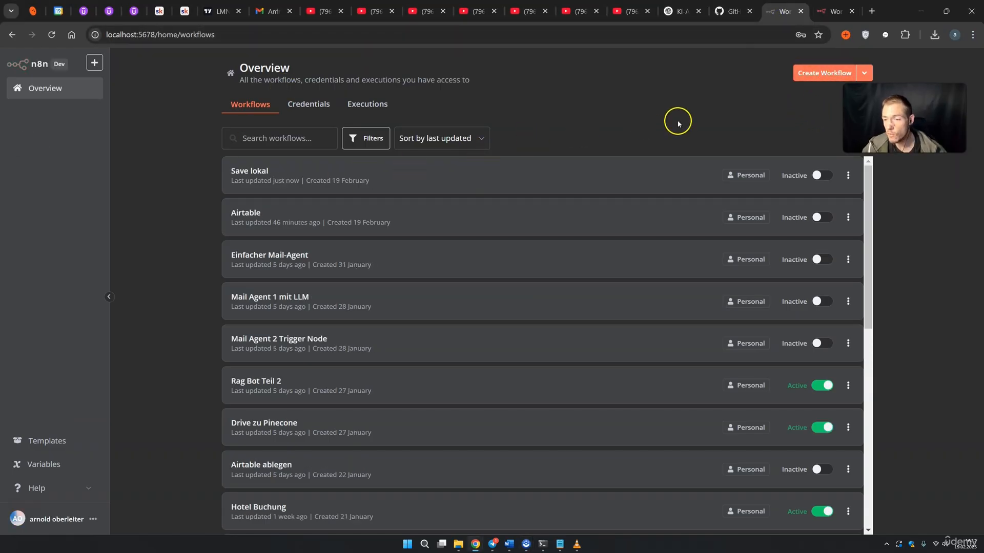
{"action": "left_click", "coordinate": [824, 77]}
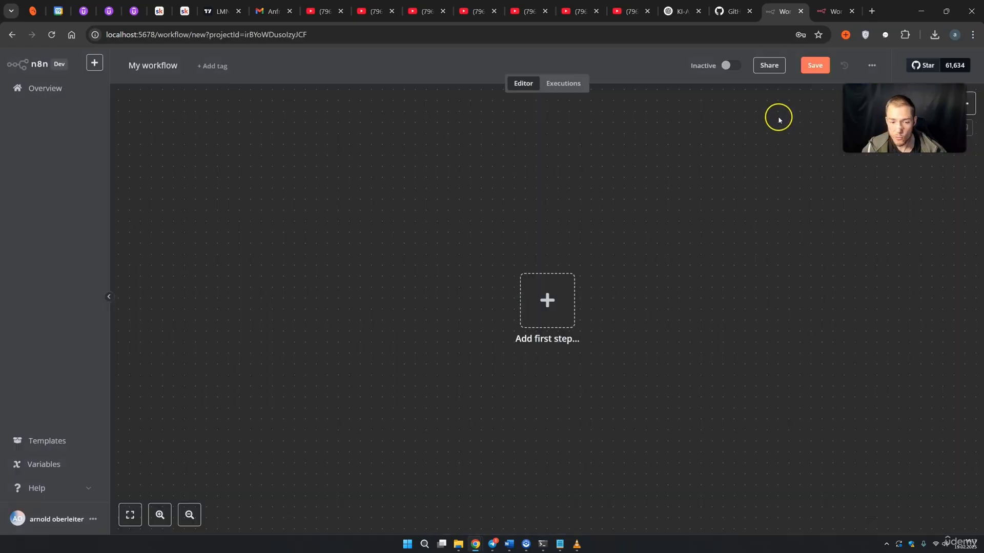
{"action": "left_click", "coordinate": [549, 302]}
{"action": "left_click", "coordinate": [827, 194]}
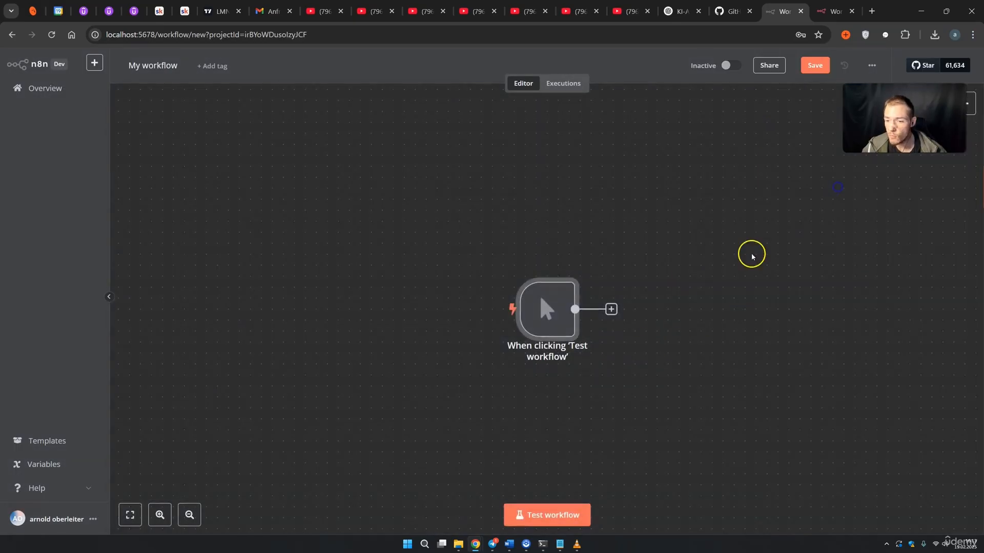
{"action": "left_click_drag", "start_coordinate": [759, 257], "coordinate": [679, 245]}
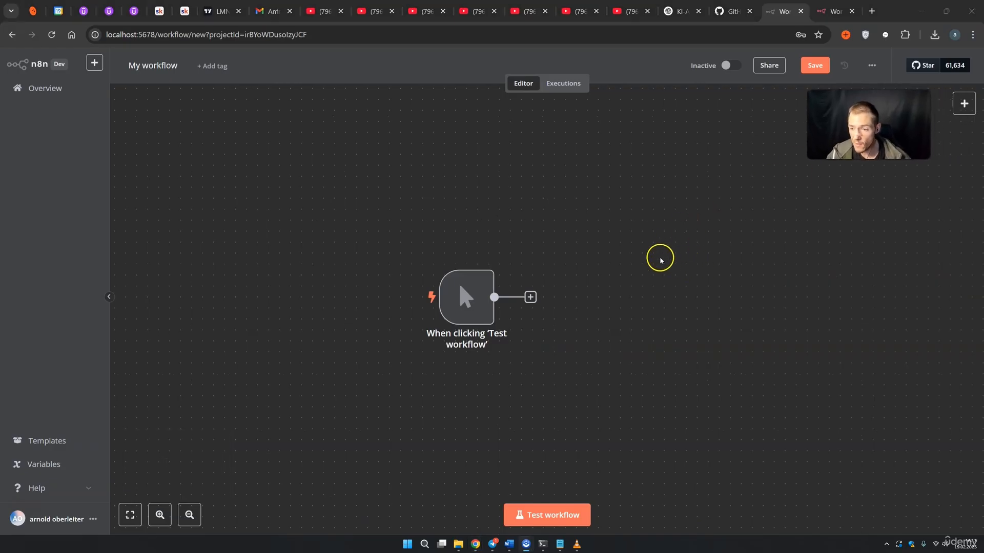
Add a Google Sheets node with the Create spreadsheet action after the manual trigger
{"action": "left_click", "coordinate": [532, 297]}
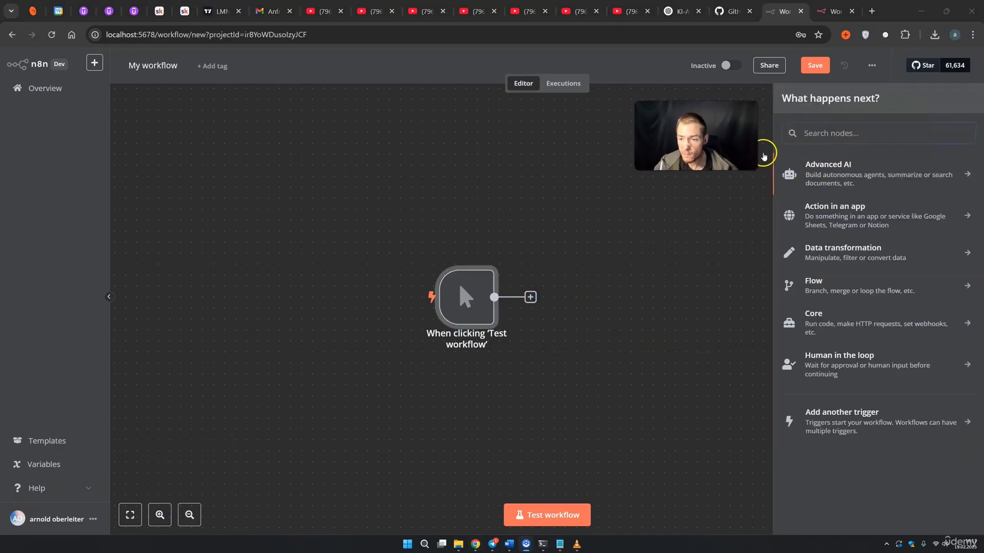
{"action": "type", "text": "goo"}
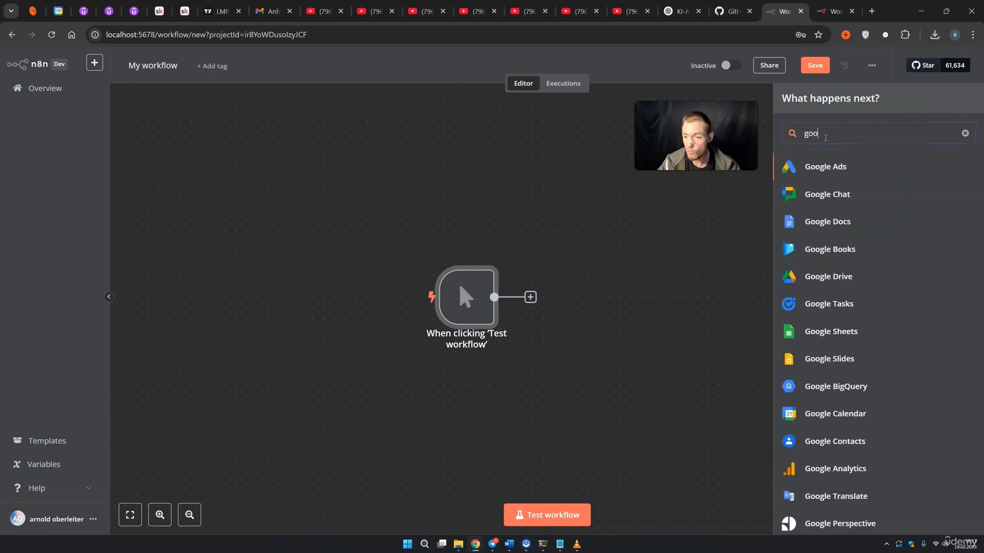
{"action": "type", "text": "gle sh"}
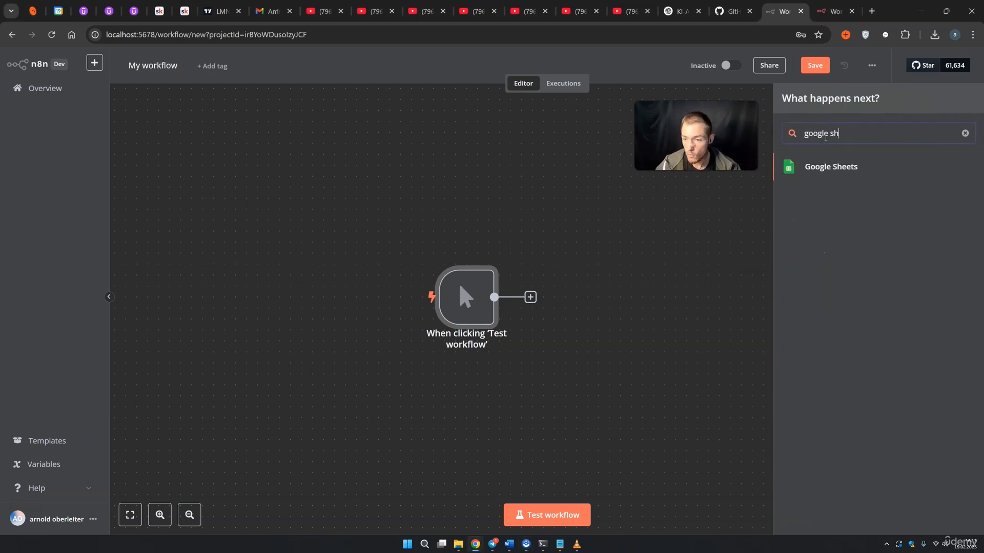
{"action": "left_click", "coordinate": [866, 164]}
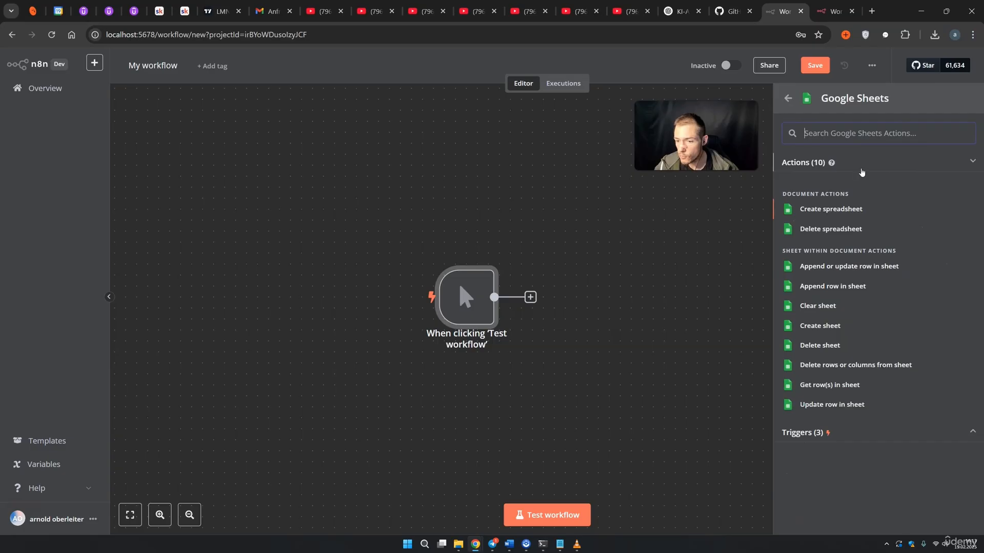
{"action": "left_click", "coordinate": [860, 209]}
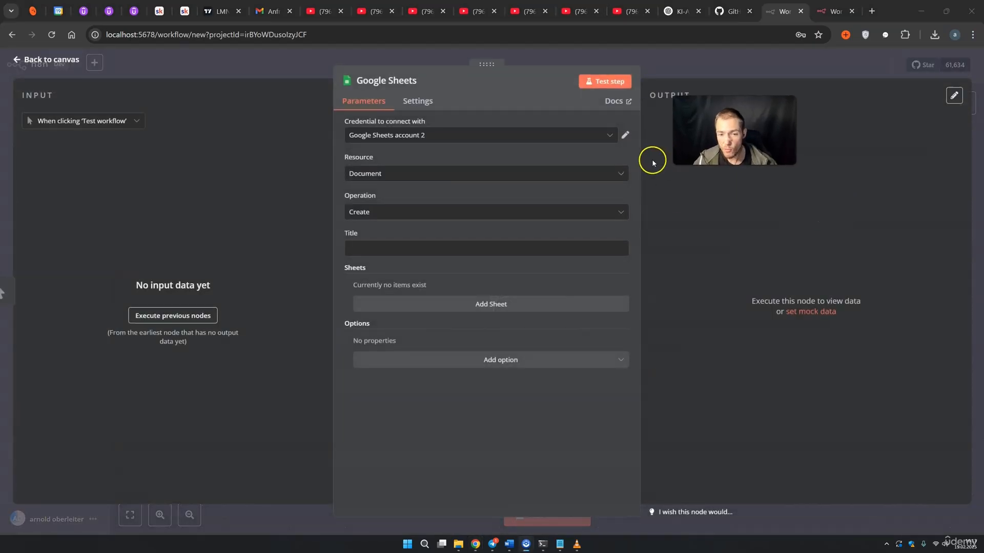
Start a new Google Sheets OAuth2 credential for the node and open its setup documentation
{"action": "left_click", "coordinate": [440, 136]}
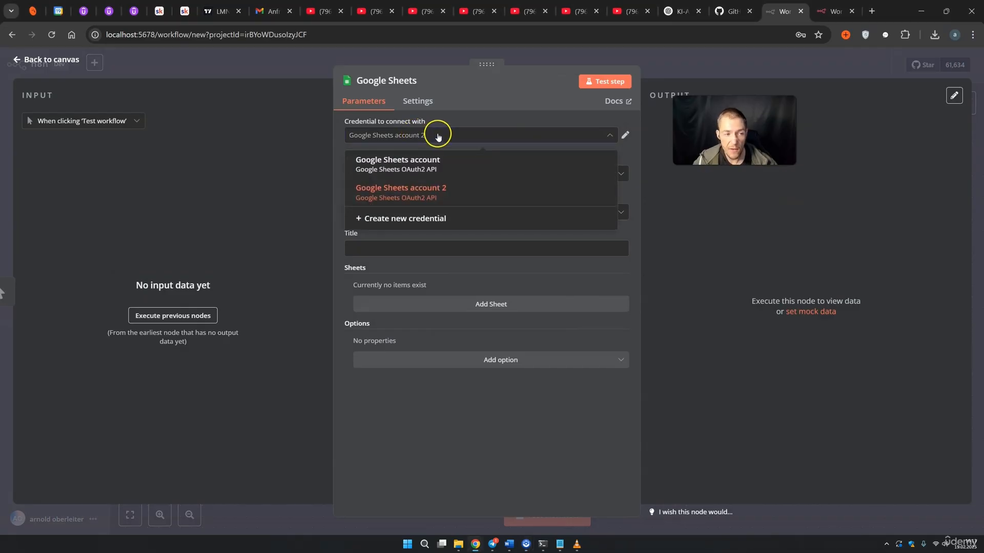
{"action": "left_click", "coordinate": [424, 218]}
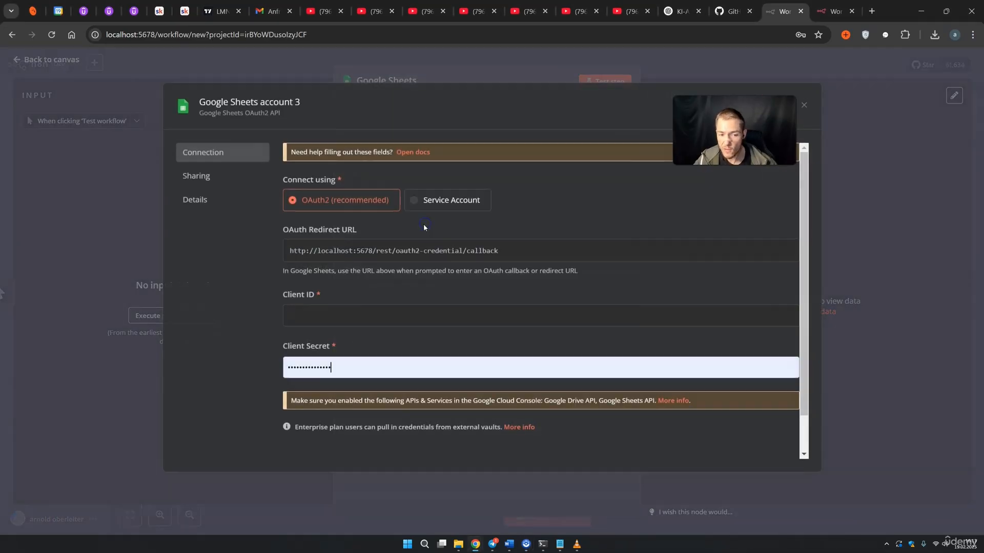
{"action": "left_click_drag", "start_coordinate": [735, 131], "coordinate": [757, 198]}
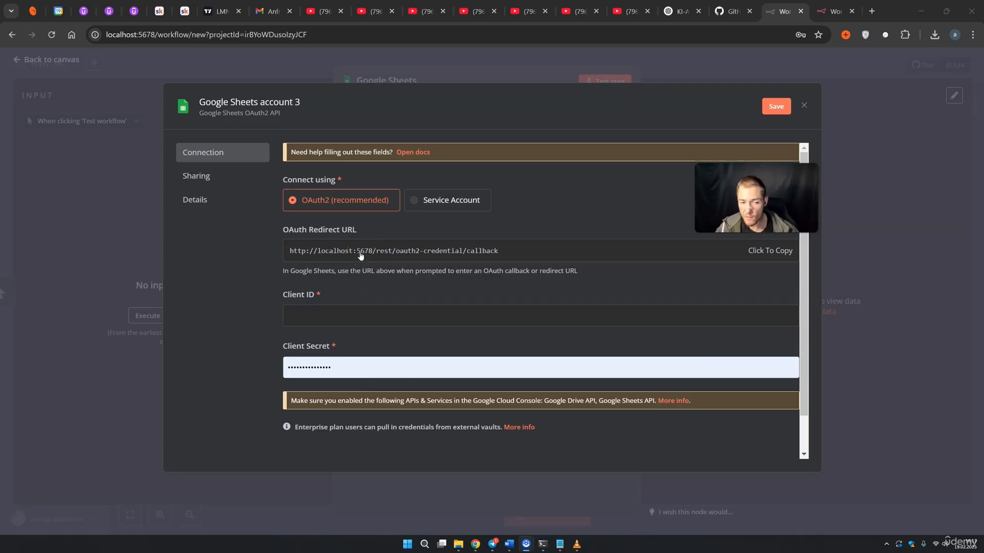
{"action": "left_click", "coordinate": [412, 153]}
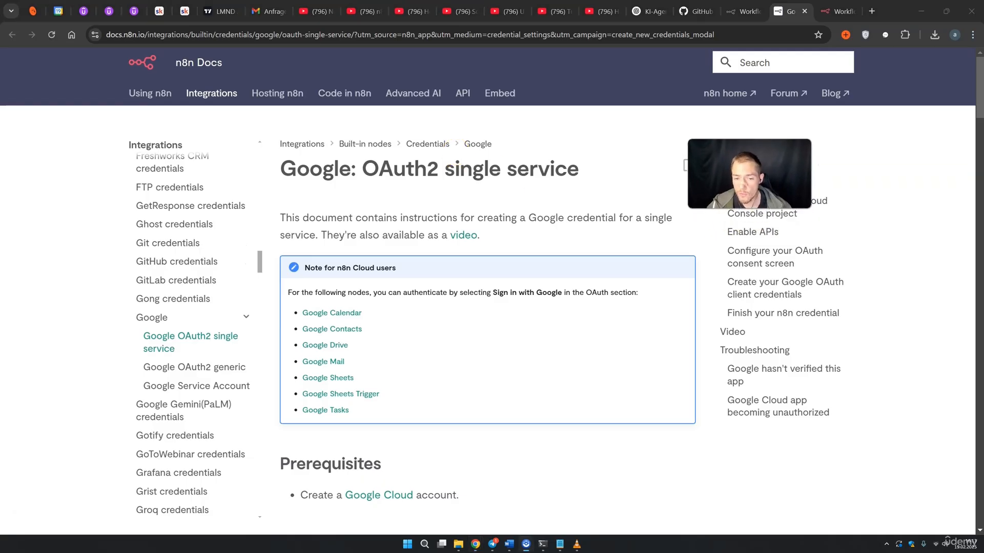
Read the prerequisites in the documentation, follow the Google Cloud account link and open the Google Cloud console
{"action": "scroll", "coordinate": [493, 212], "scroll_direction": "down", "scroll_amount": 2}
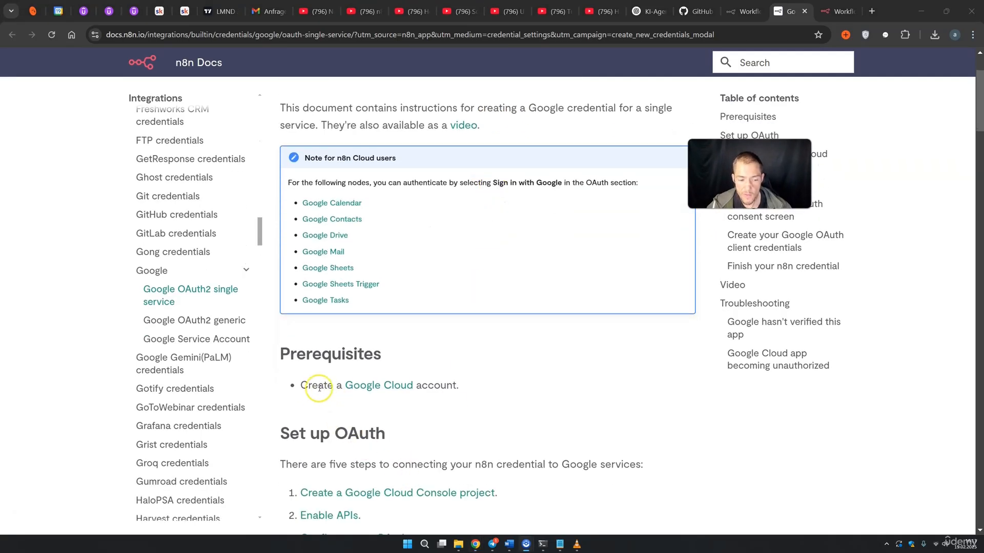
{"action": "left_click_drag", "start_coordinate": [308, 389], "coordinate": [429, 389]}
{"action": "left_click", "coordinate": [450, 388]}
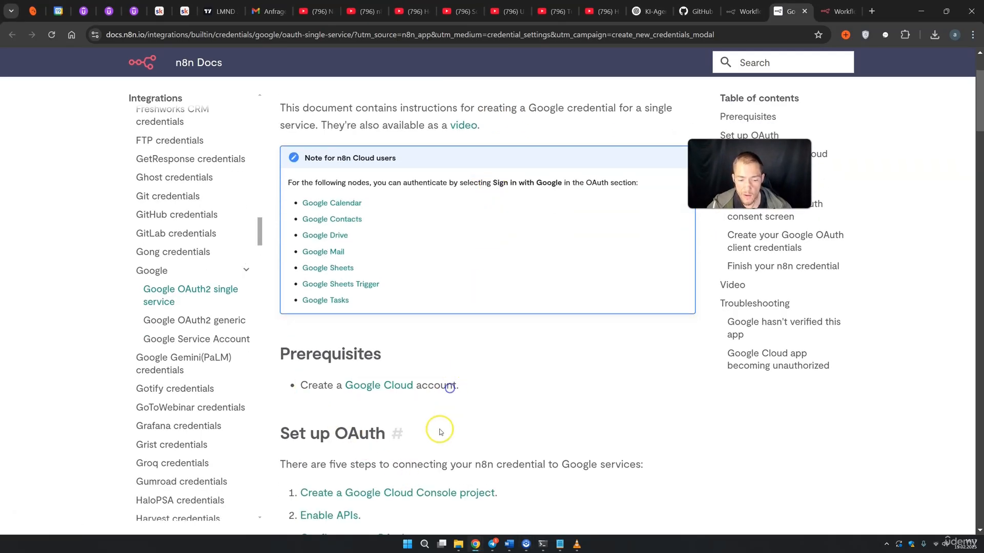
{"action": "left_click", "coordinate": [391, 385]}
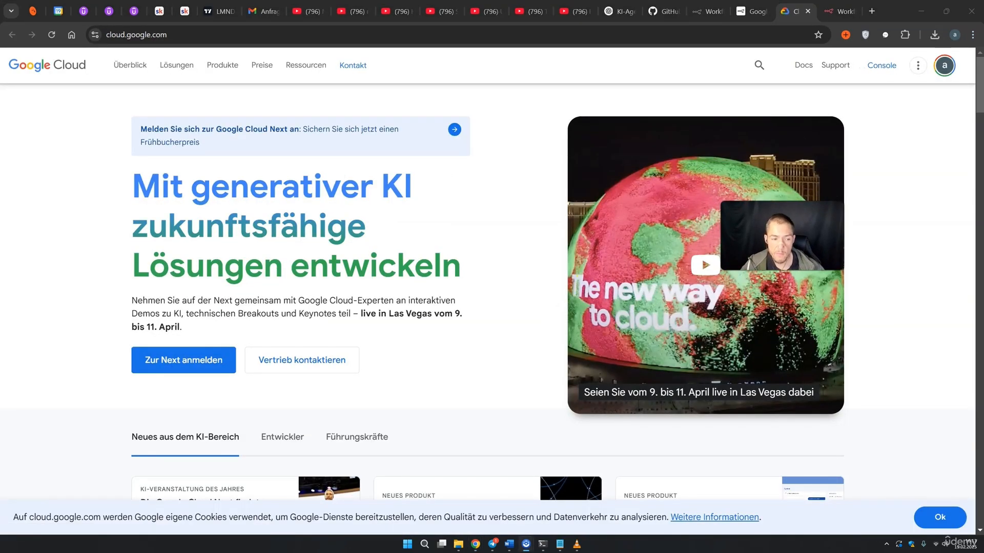
{"action": "left_click", "coordinate": [881, 65]}
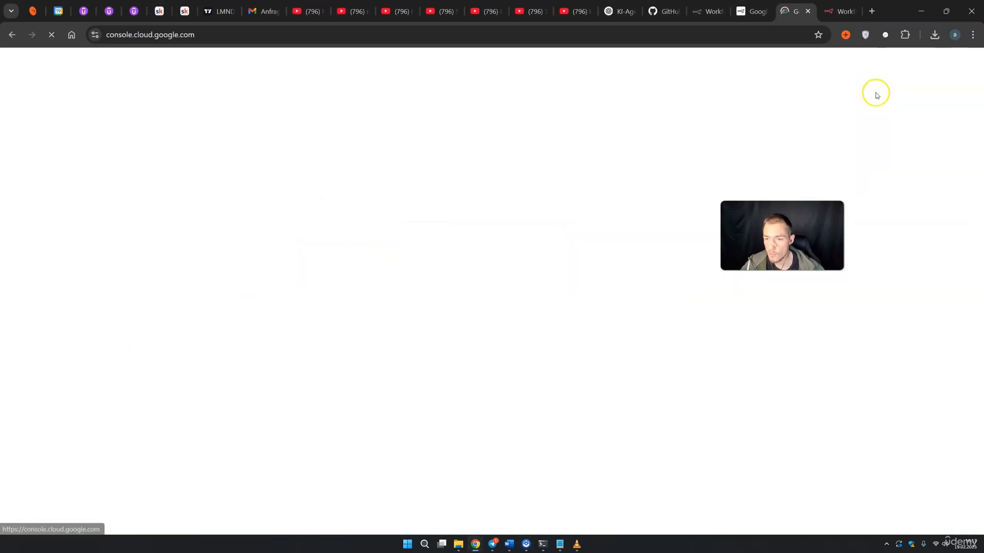
Create a new Google Cloud project named "This is test" without an organisation
{"action": "left_click", "coordinate": [152, 62]}
{"action": "left_click", "coordinate": [653, 147]}
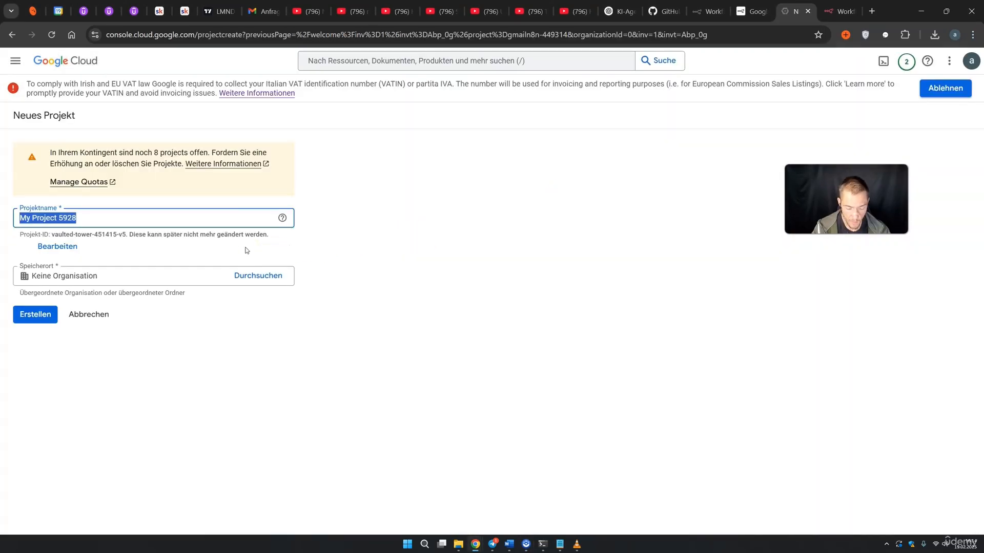
{"action": "type", "text": "This is test"}
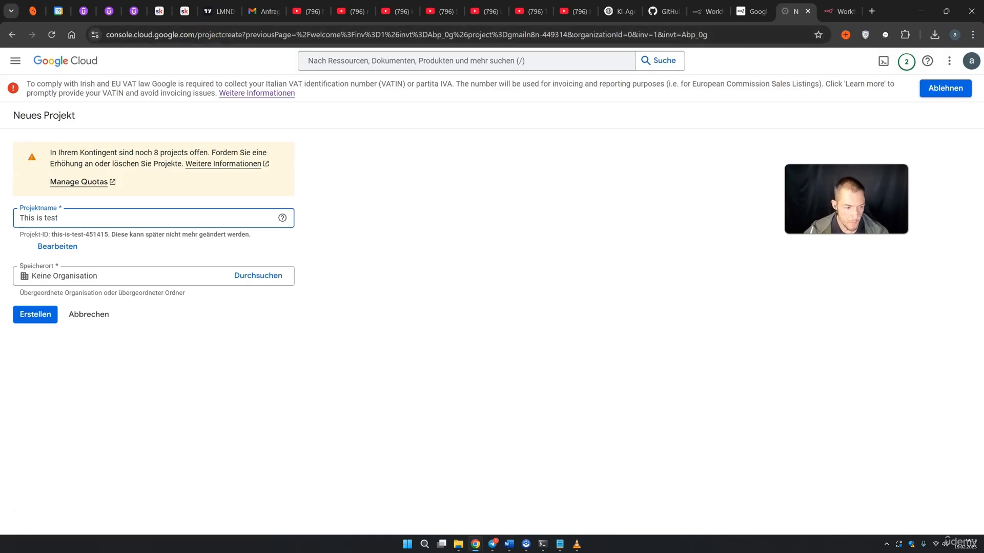
{"action": "left_click", "coordinate": [36, 314]}
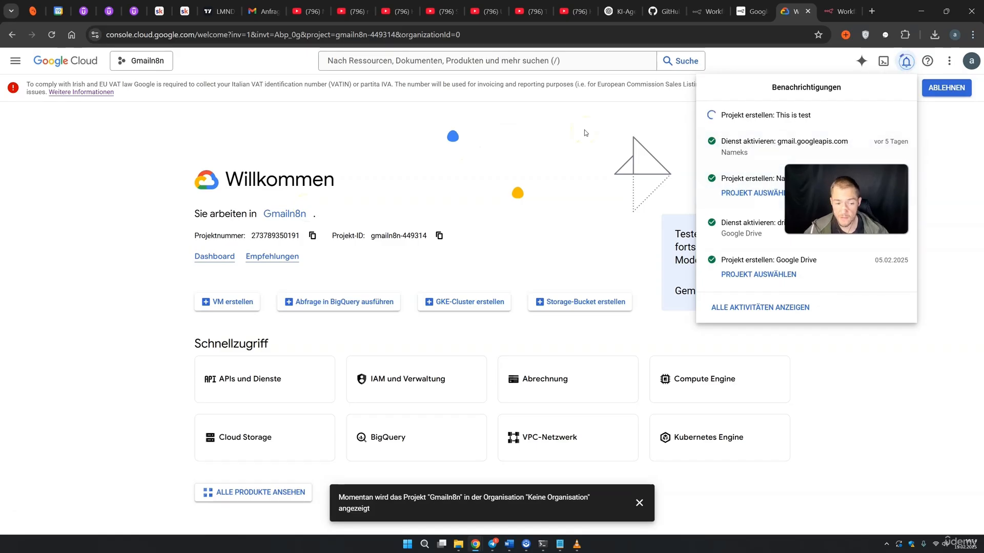
{"action": "left_click", "coordinate": [617, 120]}
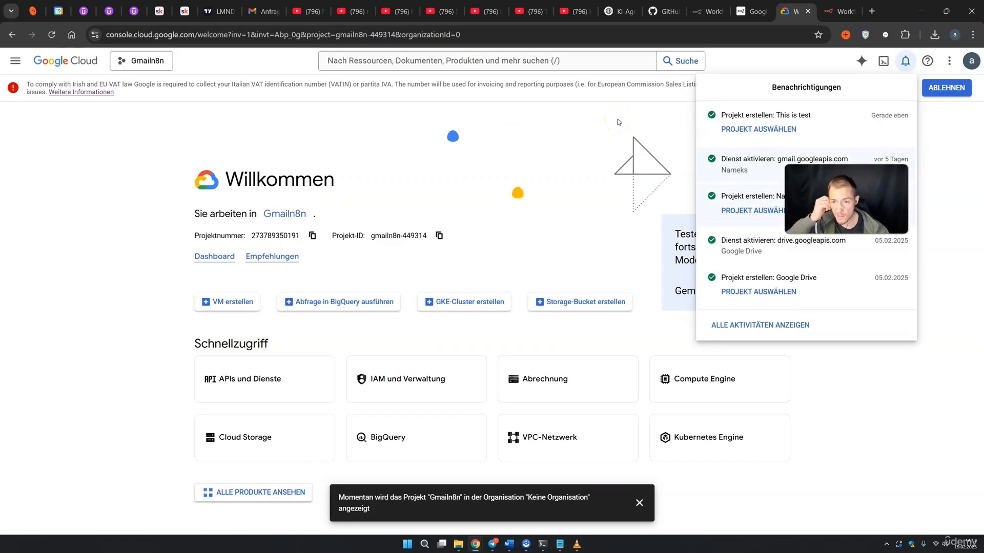
Switch to the "This is test" project and open its API library
{"action": "left_click", "coordinate": [760, 131]}
{"action": "left_click", "coordinate": [15, 61]}
{"action": "mouse_move", "coordinate": [67, 181]}
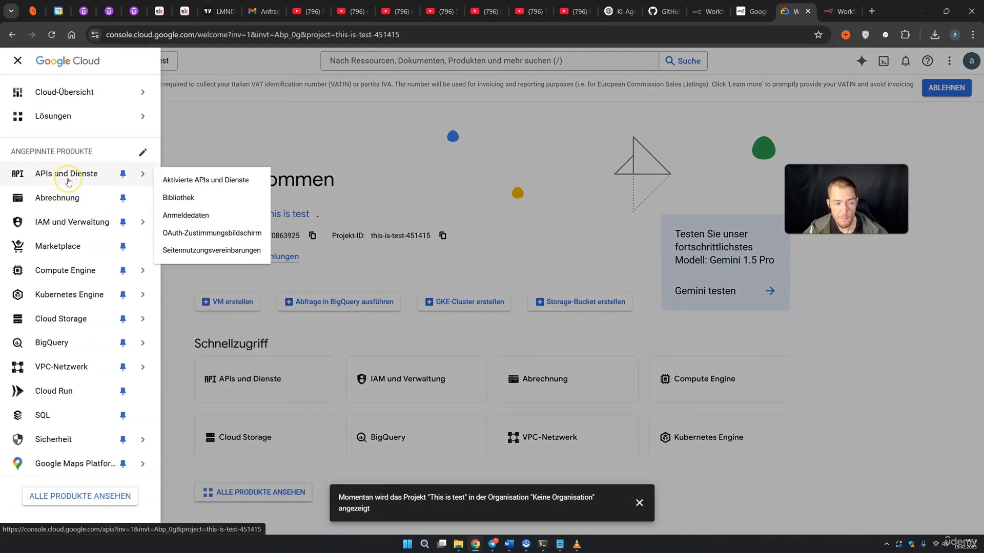
{"action": "left_click", "coordinate": [192, 204]}
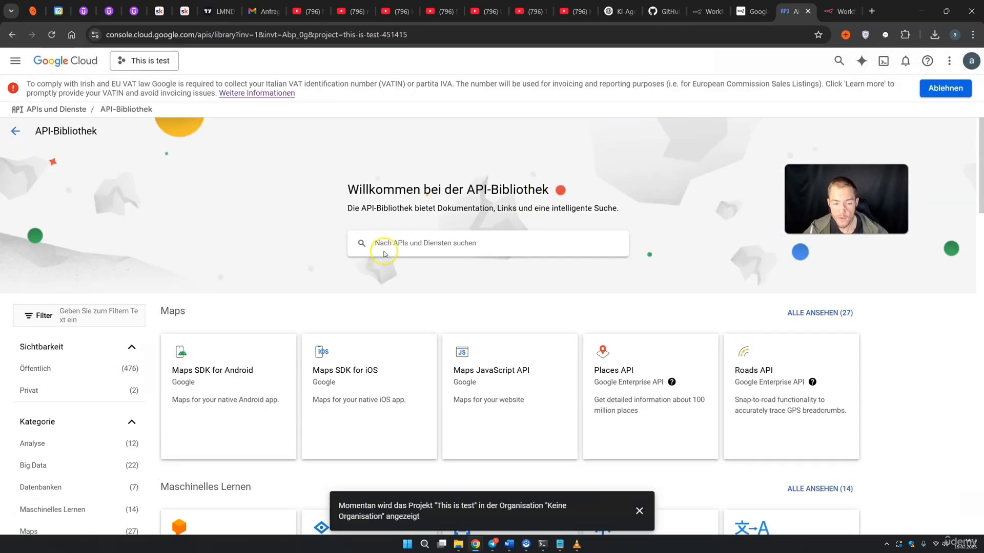
Search the API library for "google sheets api" and enable the Google Sheets API for the project
{"action": "type", "text": "google"}
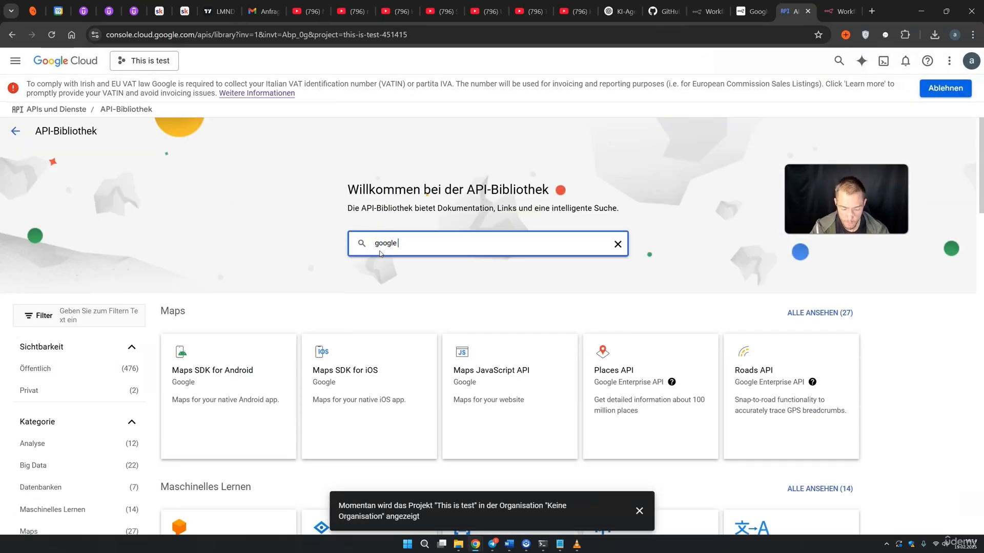
{"action": "type", "text": " sheets"}
{"action": "left_click", "coordinate": [382, 267]}
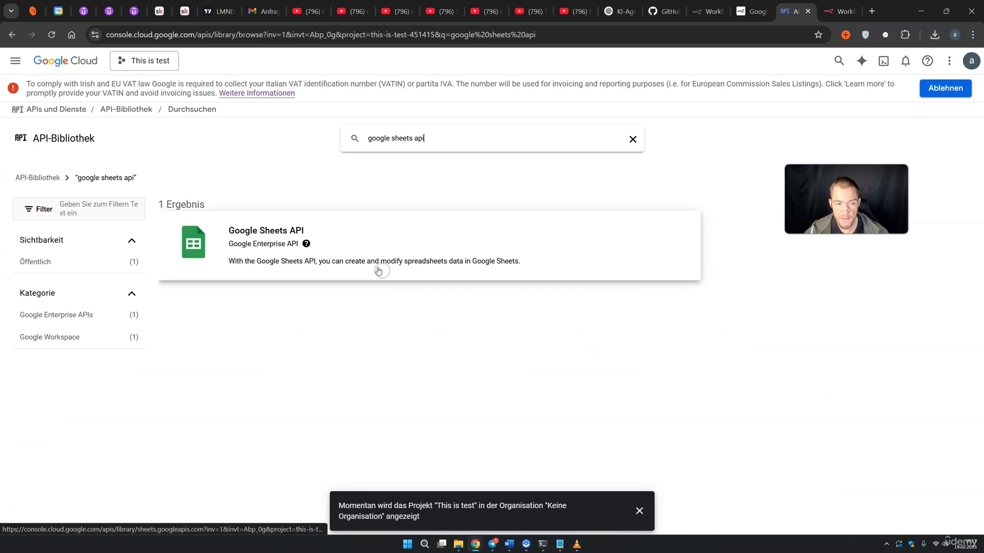
{"action": "left_click", "coordinate": [285, 260]}
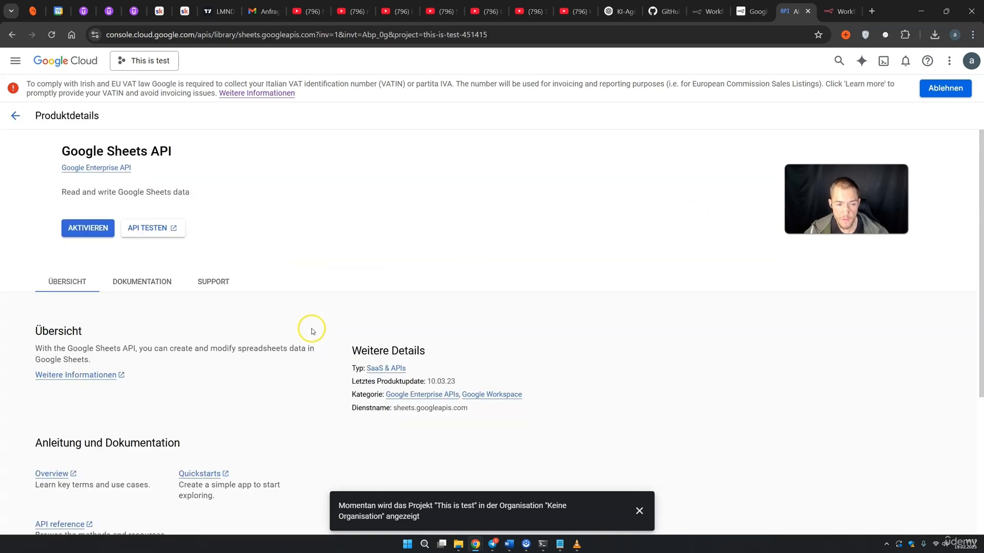
{"action": "left_click", "coordinate": [129, 231]}
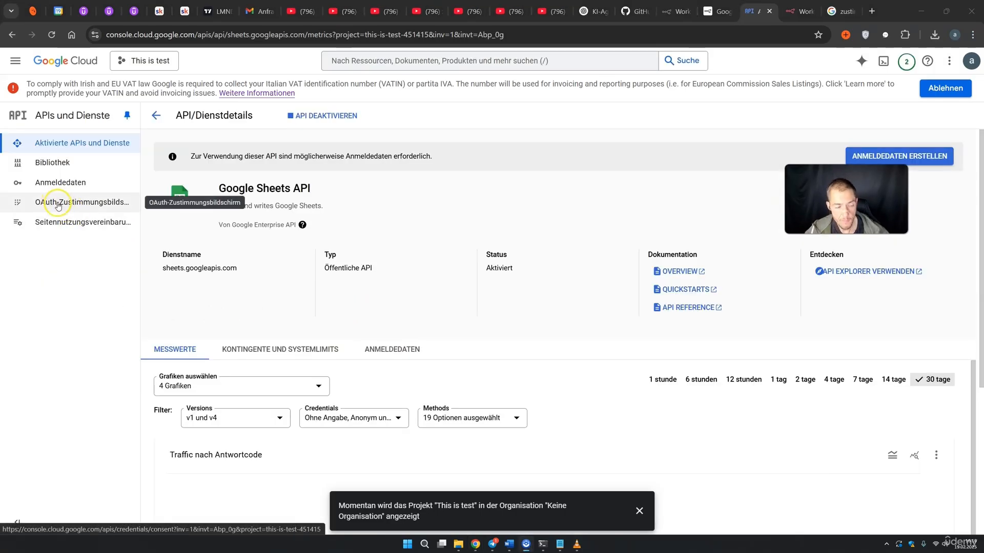
Start the OAuth consent configuration and complete the app information with the name "n8n course" and the account's own address as support e-mail
{"action": "left_click", "coordinate": [60, 204]}
{"action": "left_click", "coordinate": [558, 401]}
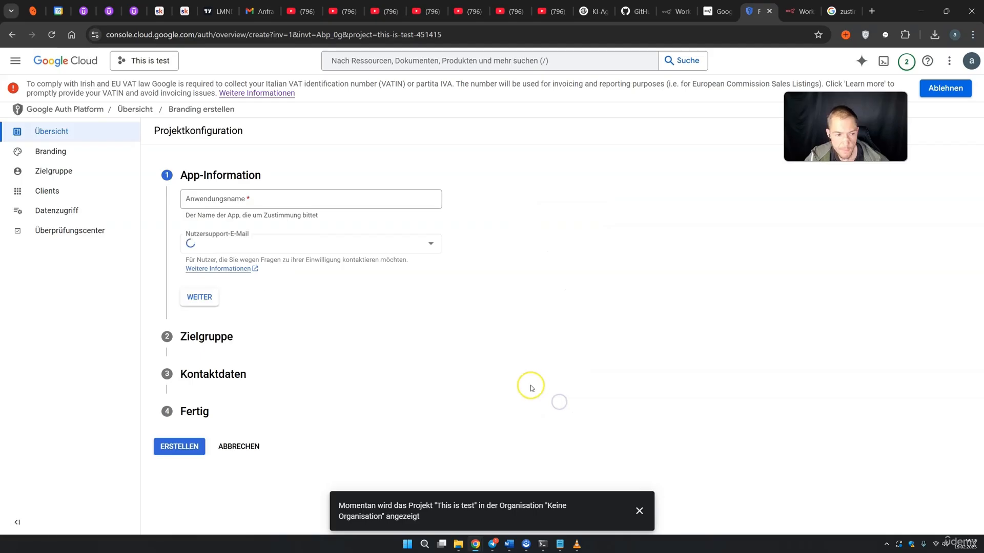
{"action": "left_click", "coordinate": [255, 201]}
{"action": "type", "text": "n8"}
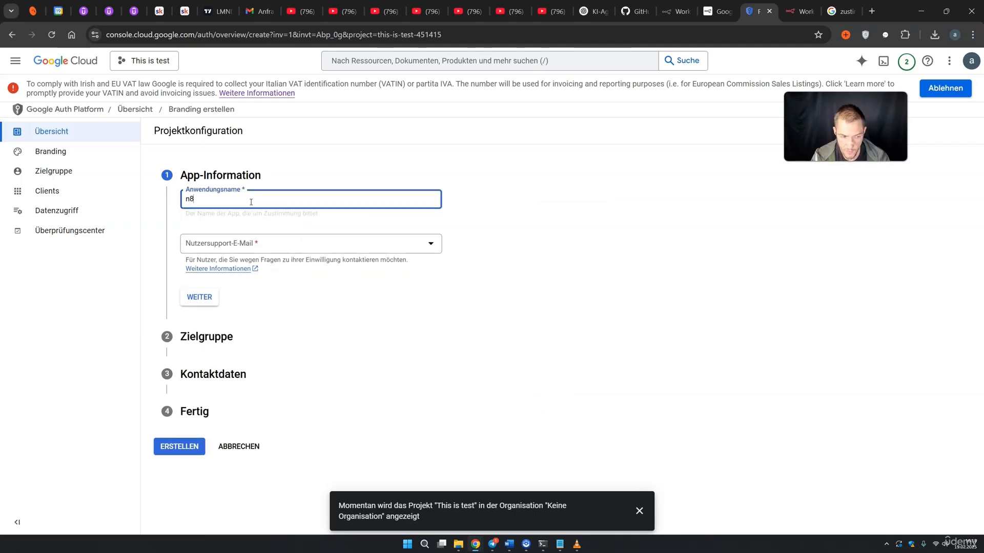
{"action": "type", "text": "n course"}
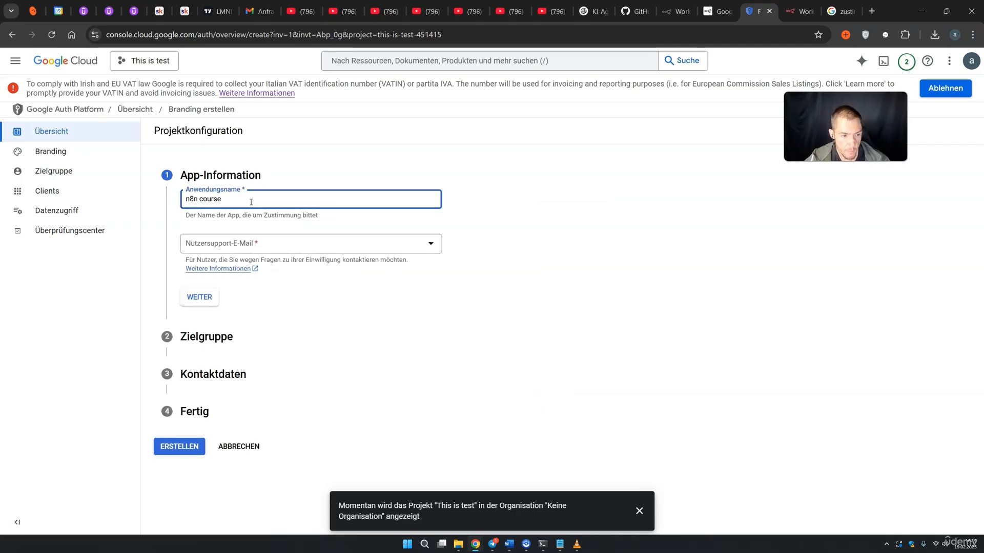
{"action": "left_click", "coordinate": [239, 247]}
{"action": "left_click", "coordinate": [223, 249]}
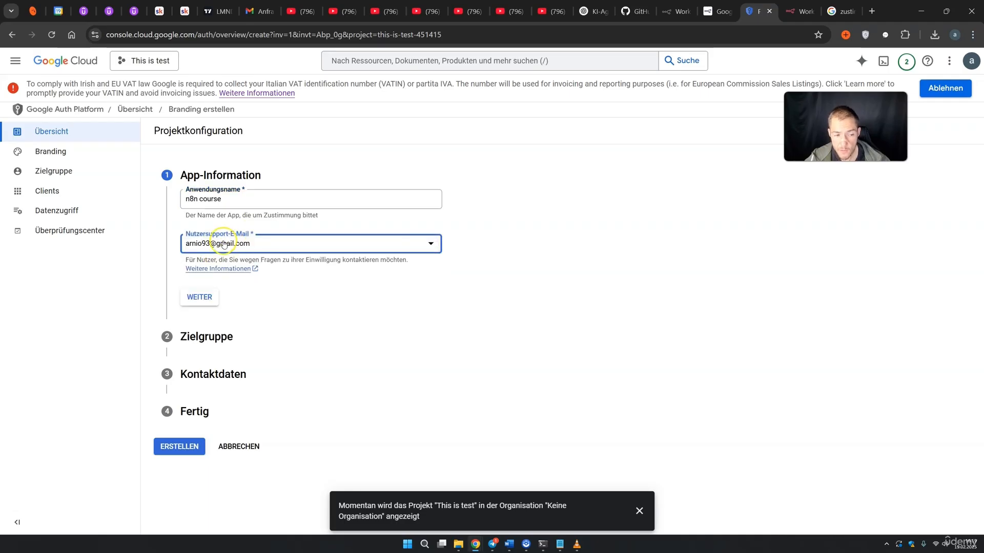
{"action": "left_click", "coordinate": [210, 298]}
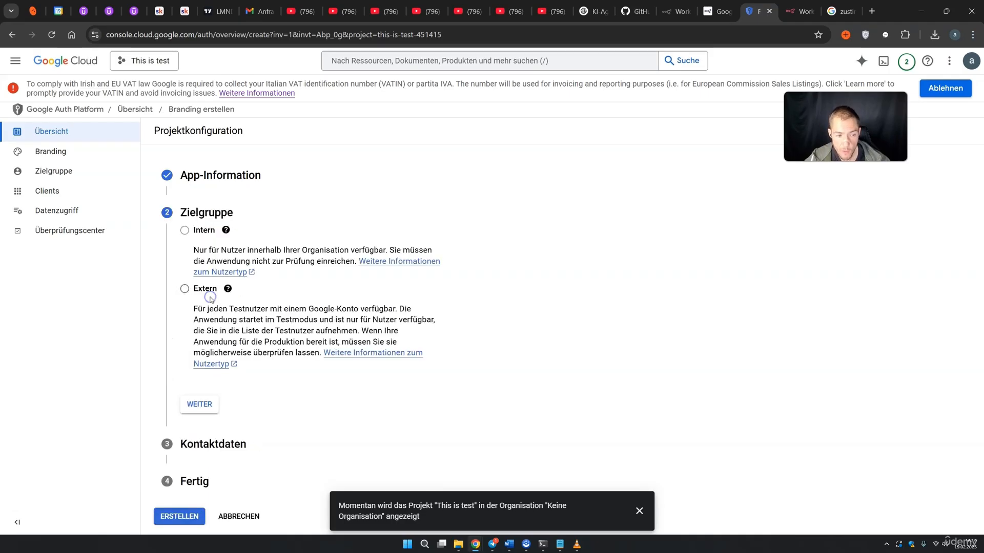
Set the audience to Extern, enter the contact e-mail address, accept the user data policy and create the OAuth configuration
{"action": "left_click", "coordinate": [187, 291]}
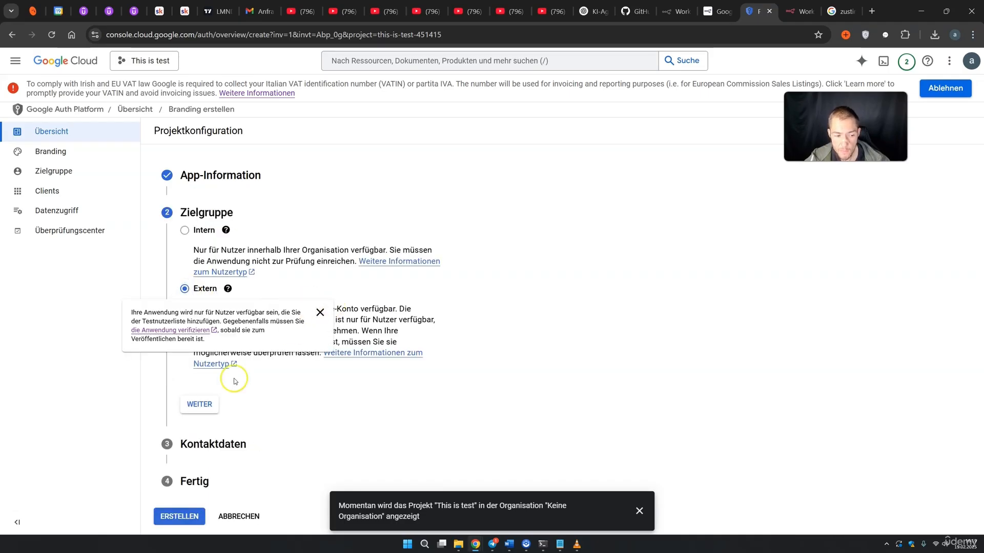
{"action": "left_click", "coordinate": [199, 404]}
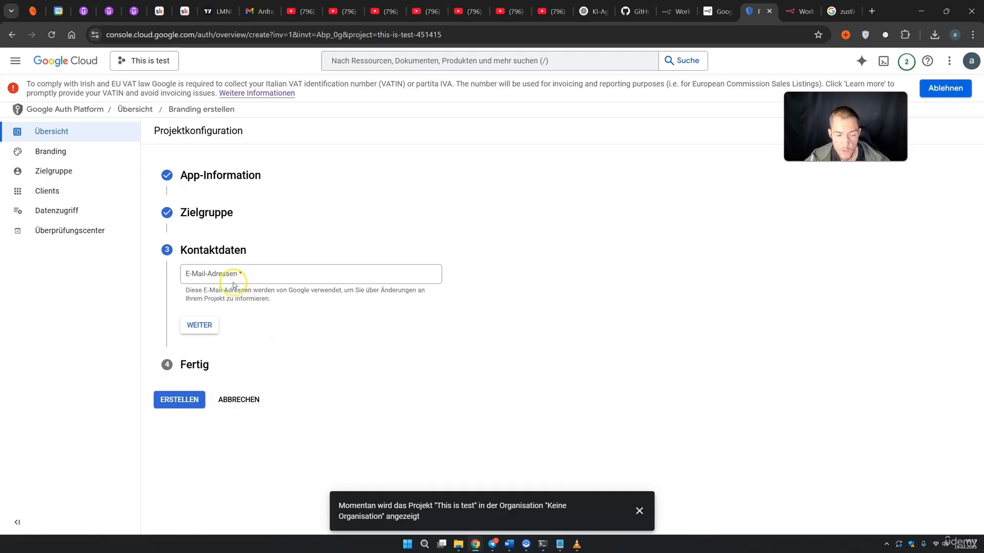
{"action": "left_click", "coordinate": [228, 276]}
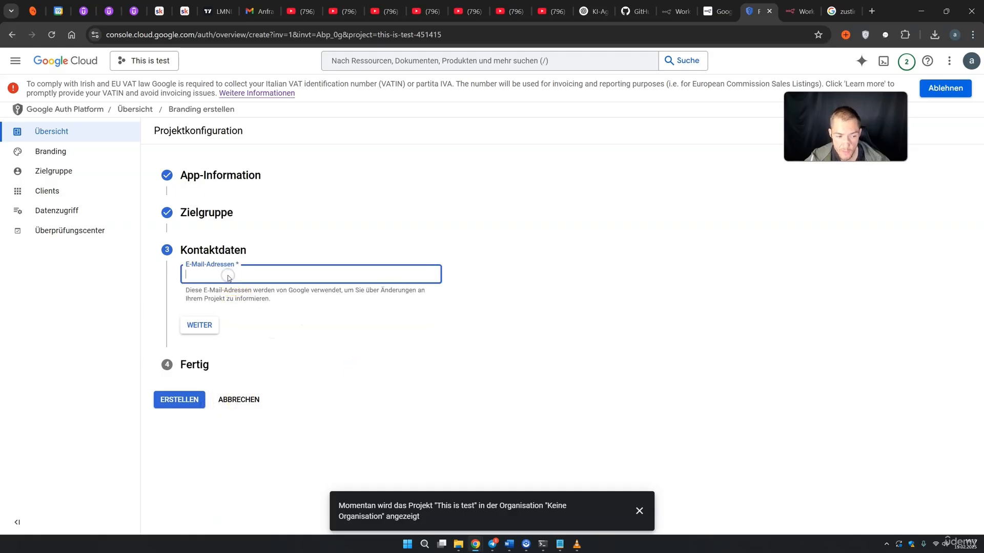
{"action": "left_click", "coordinate": [200, 325]}
{"action": "left_click", "coordinate": [185, 306]}
{"action": "left_click", "coordinate": [174, 373]}
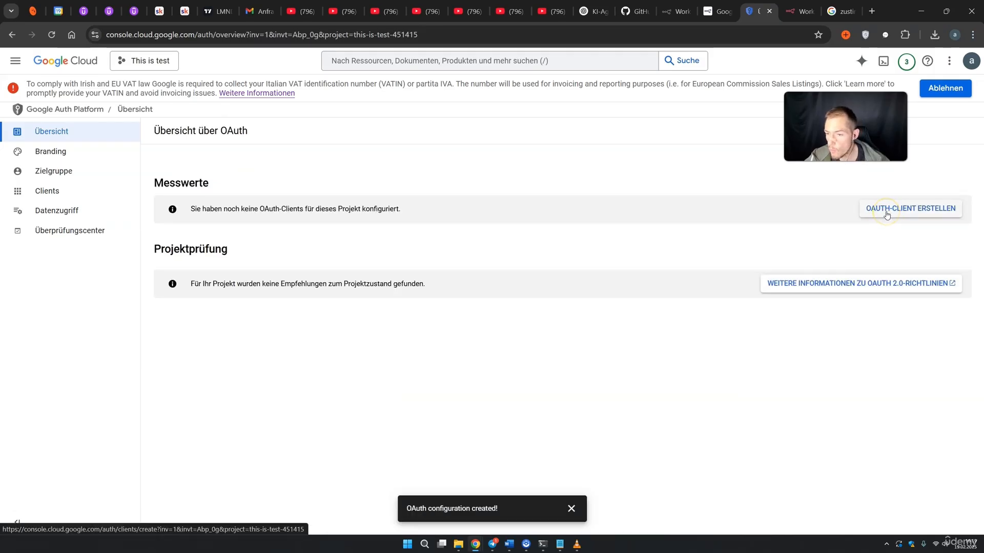
Start creating an OAuth client with the application type Webanwendung and review its JavaScript origins and redirect URI sections
{"action": "left_click", "coordinate": [887, 215]}
{"action": "left_click", "coordinate": [214, 224]}
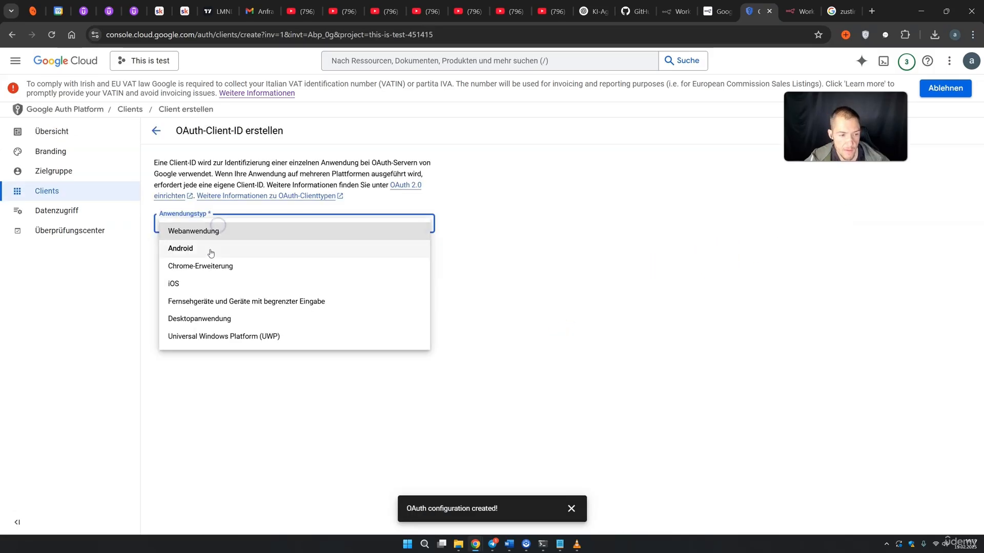
{"action": "left_click", "coordinate": [209, 232]}
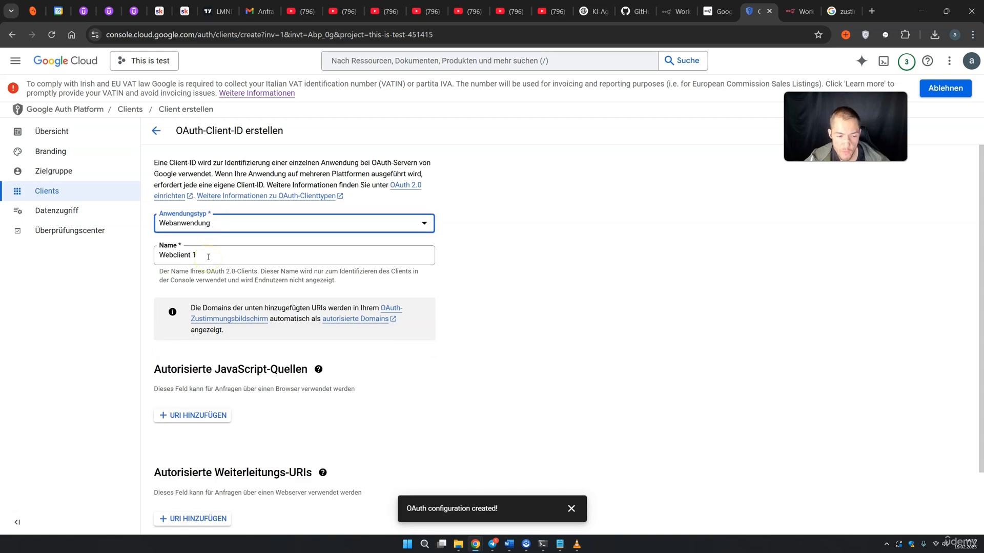
{"action": "scroll", "coordinate": [208, 257], "scroll_direction": "down", "scroll_amount": 1}
{"action": "left_click_drag", "start_coordinate": [161, 314], "coordinate": [296, 314]}
{"action": "scroll", "coordinate": [296, 315], "scroll_direction": "down", "scroll_amount": 1}
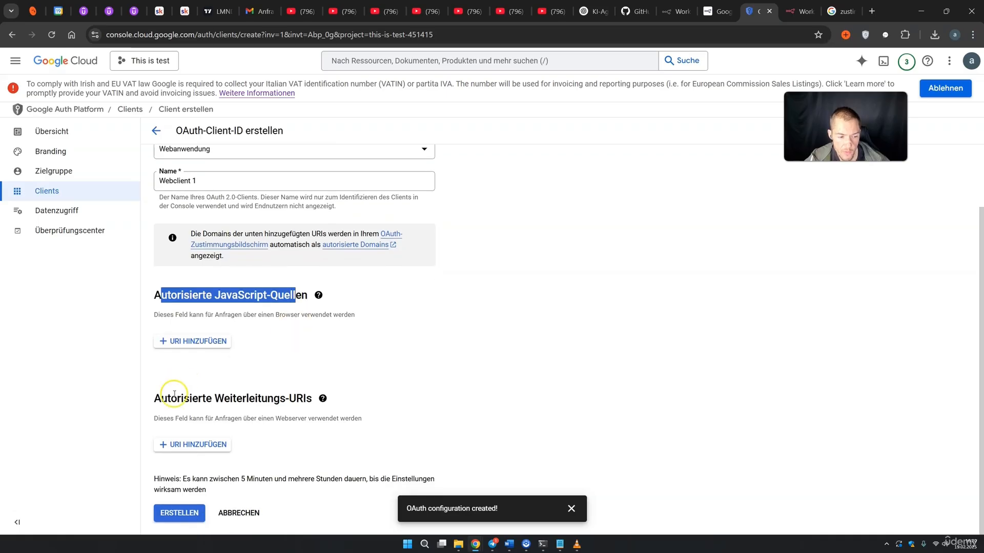
{"action": "left_click_drag", "start_coordinate": [162, 400], "coordinate": [313, 398]}
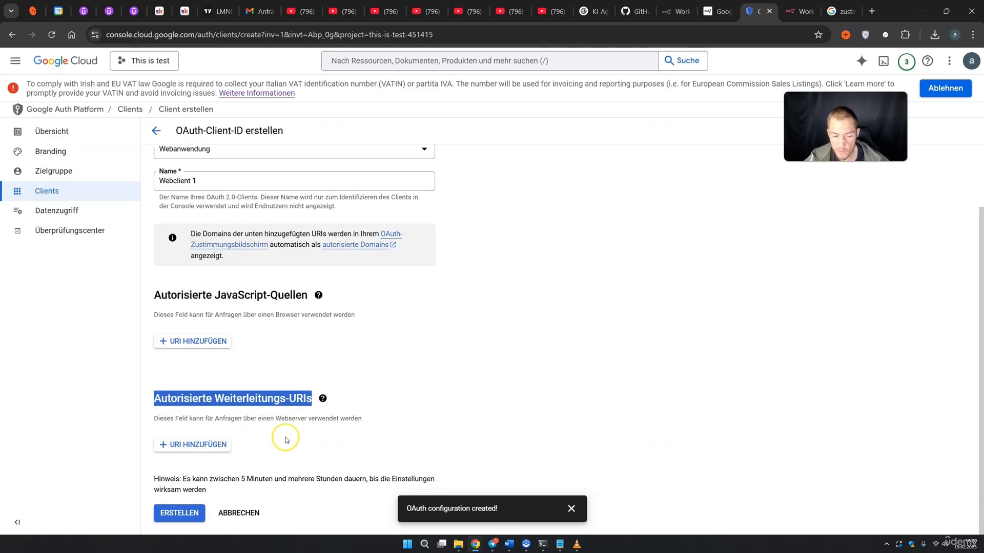
{"action": "left_click", "coordinate": [220, 446]}
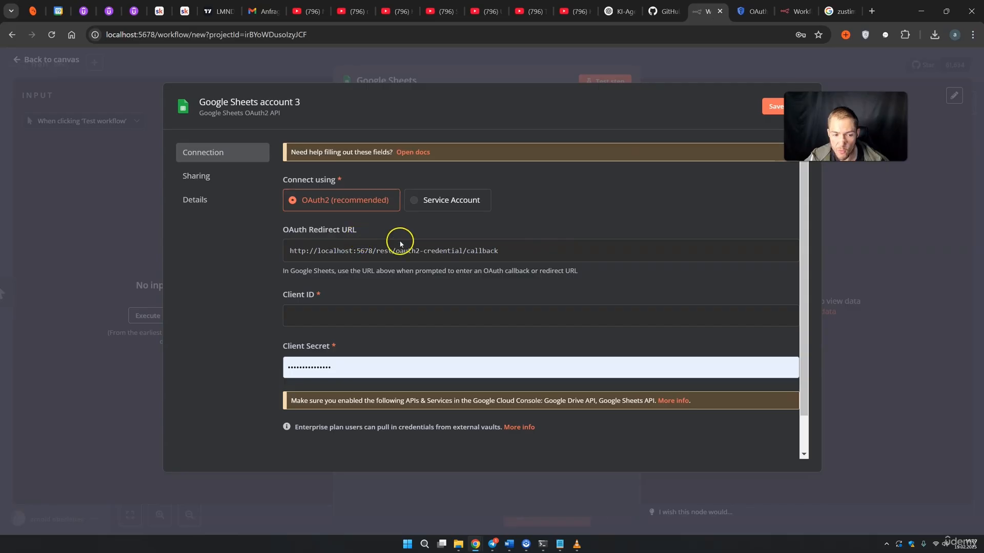
{"action": "left_click", "coordinate": [748, 252]}
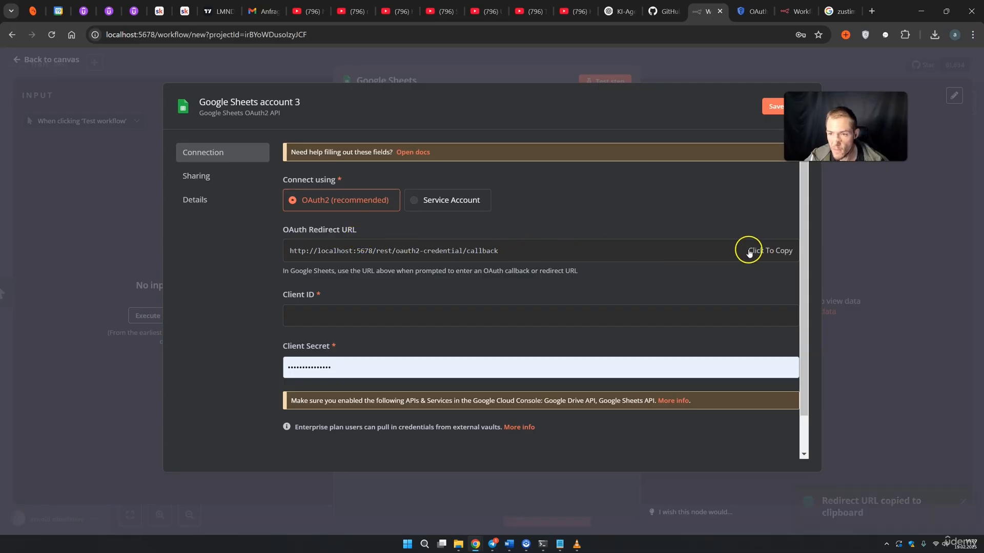
{"action": "left_click", "coordinate": [756, 11]}
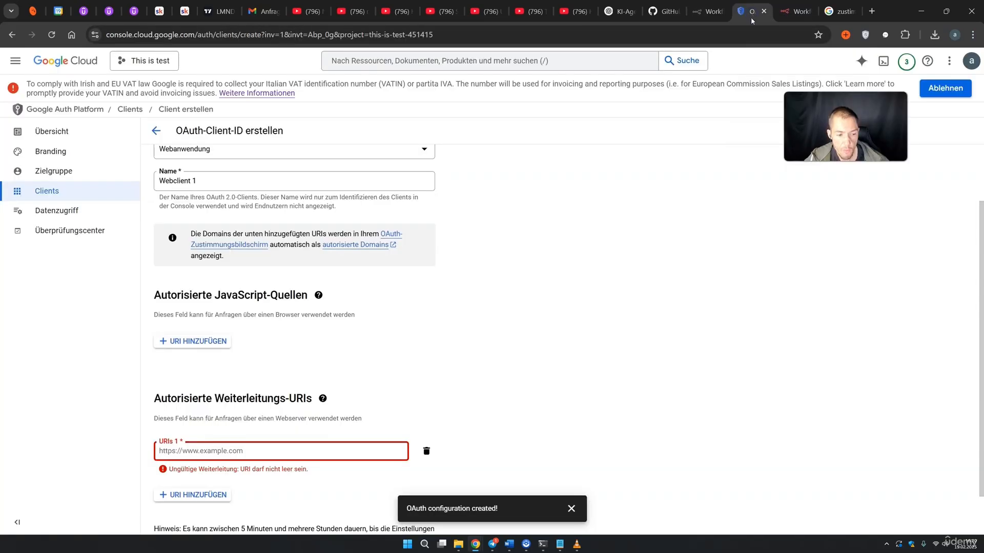
{"action": "left_click", "coordinate": [180, 454]}
{"action": "key", "text": "ctrl+v"}
{"action": "scroll", "coordinate": [278, 399], "scroll_direction": "down", "scroll_amount": 1}
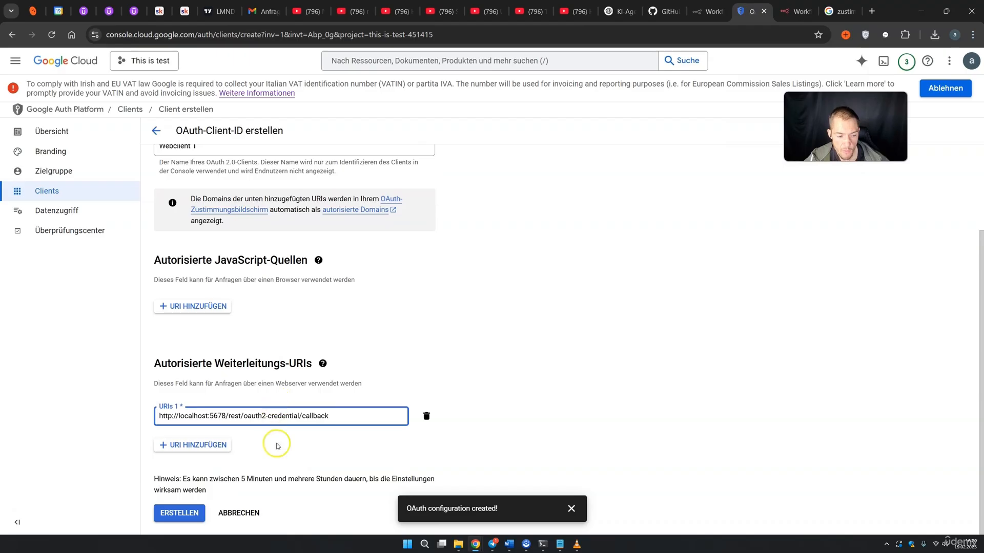
{"action": "left_click", "coordinate": [188, 515]}
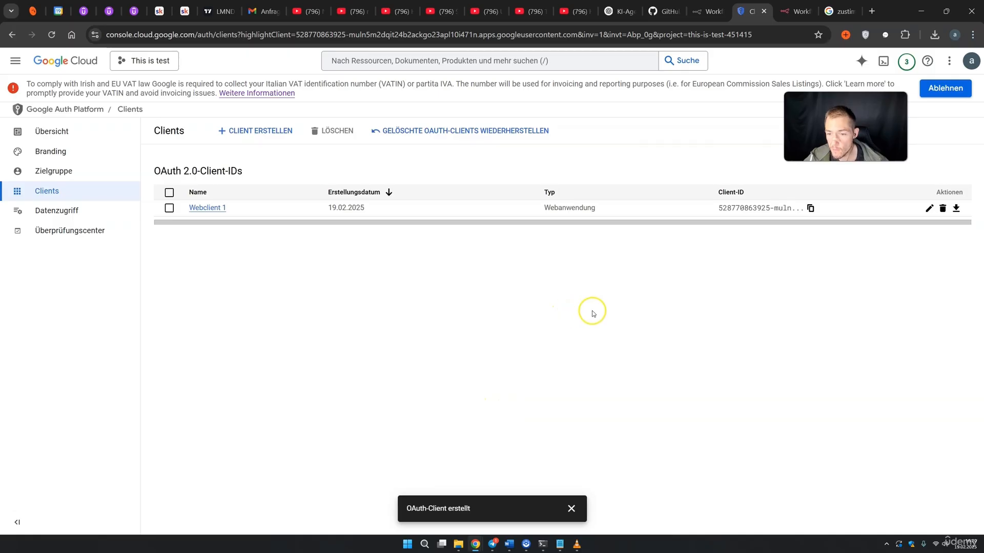
Open the details of Webclient 1 and copy its client ID into the Client ID field of n8n's Google Sheets credential
{"action": "left_click", "coordinate": [927, 209]}
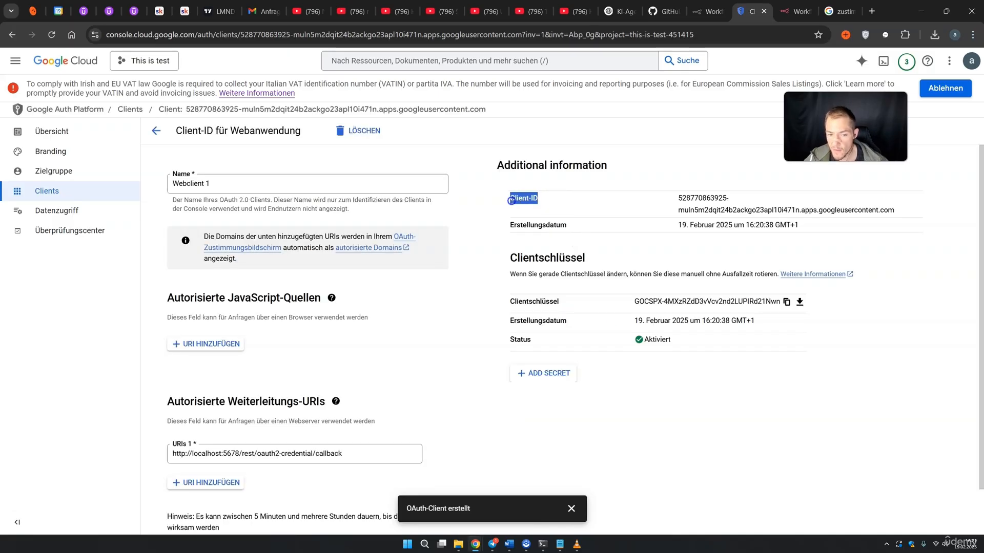
{"action": "left_click_drag", "start_coordinate": [559, 301], "coordinate": [527, 302]}
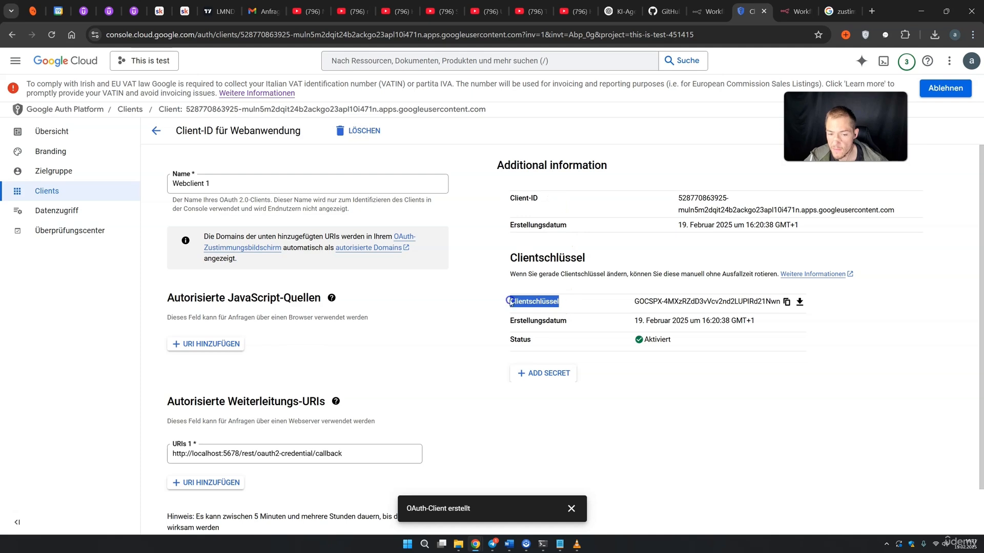
{"action": "left_click_drag", "start_coordinate": [679, 200], "coordinate": [895, 210]}
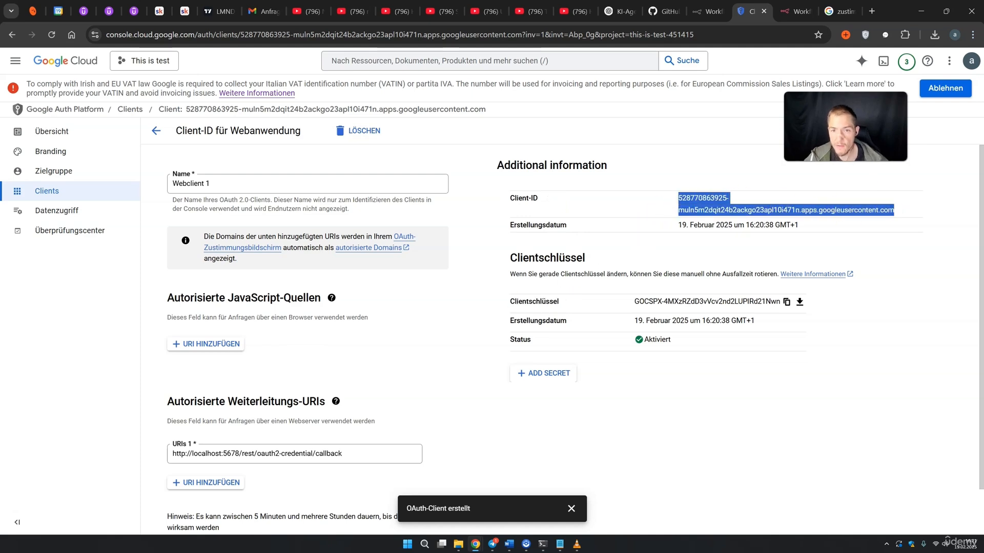
{"action": "left_click", "coordinate": [703, 12]}
{"action": "left_click", "coordinate": [321, 314]}
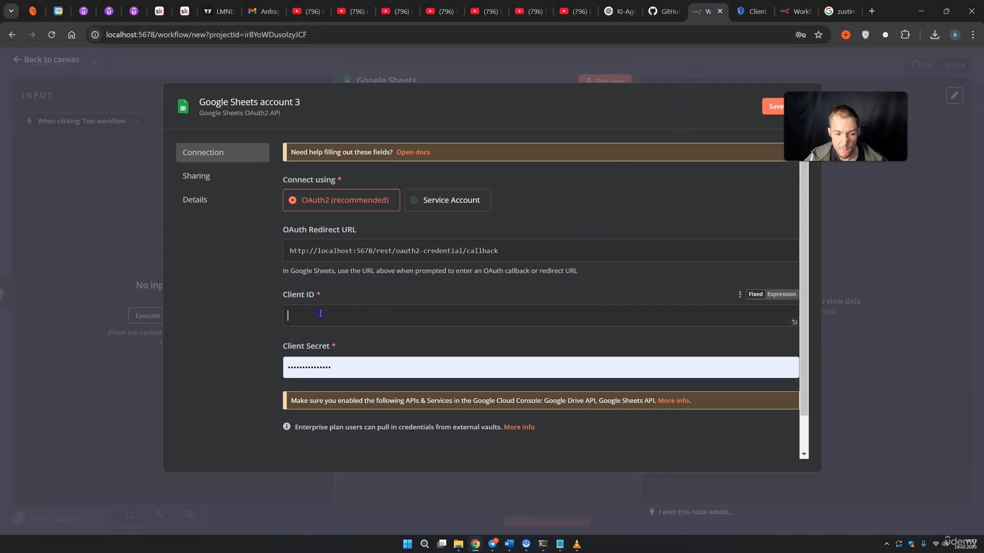
{"action": "key", "text": "ctrl+v"}
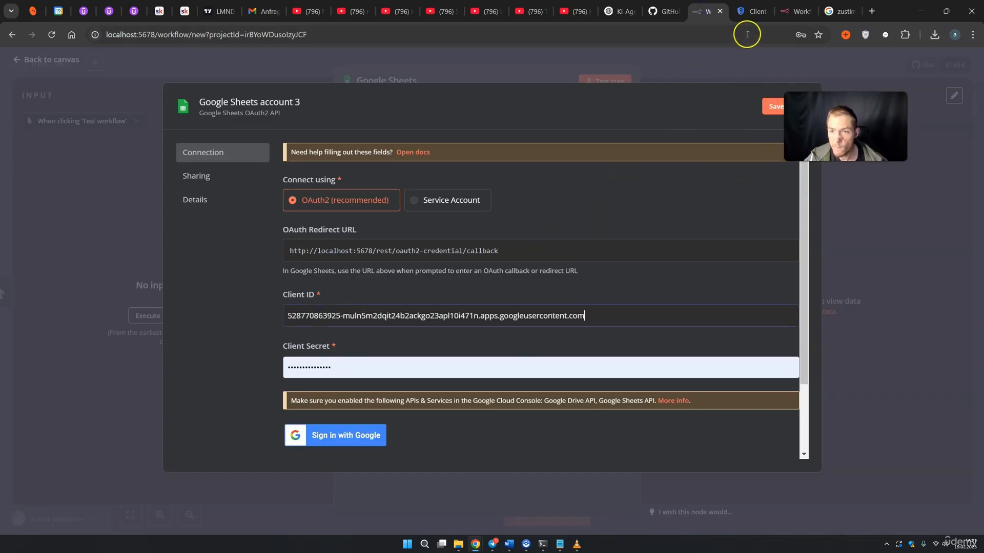
Copy the client secret from Google Cloud into the n8n credential's Client Secret field and start the Google sign-in
{"action": "left_click", "coordinate": [747, 15]}
{"action": "left_click", "coordinate": [786, 304]}
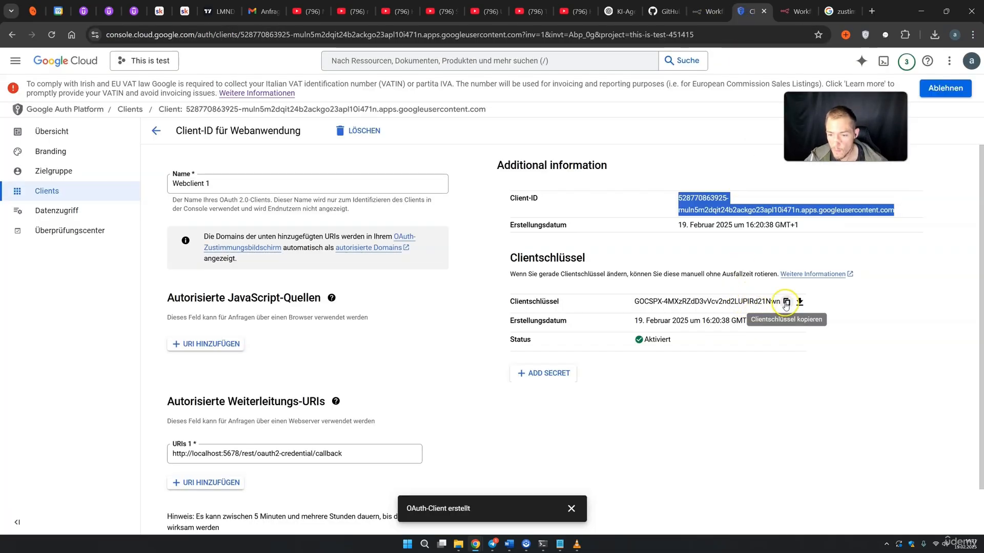
{"action": "left_click", "coordinate": [786, 303]}
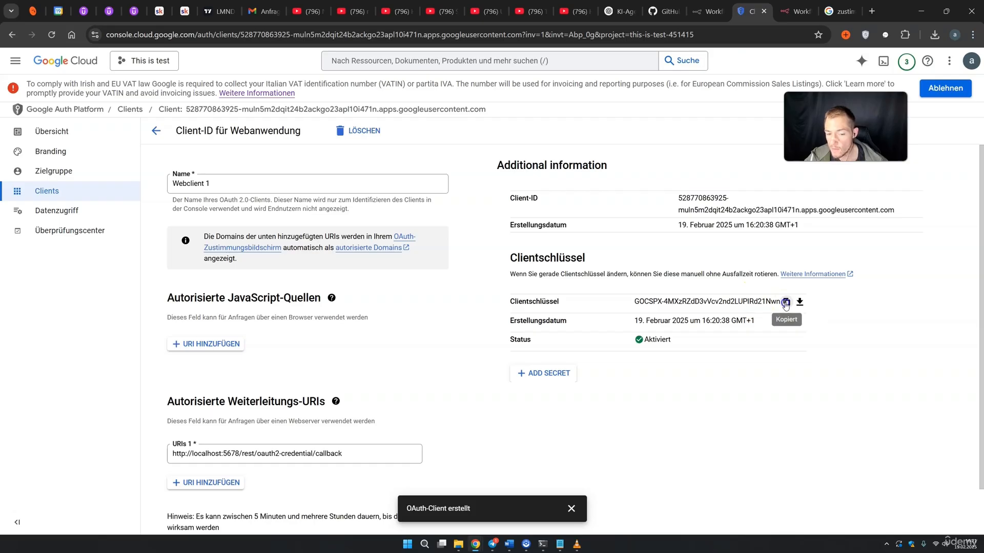
{"action": "left_click", "coordinate": [707, 11]}
{"action": "left_click", "coordinate": [376, 375]}
{"action": "key", "text": "ctrl+a"}
{"action": "key", "text": "ctrl+v"}
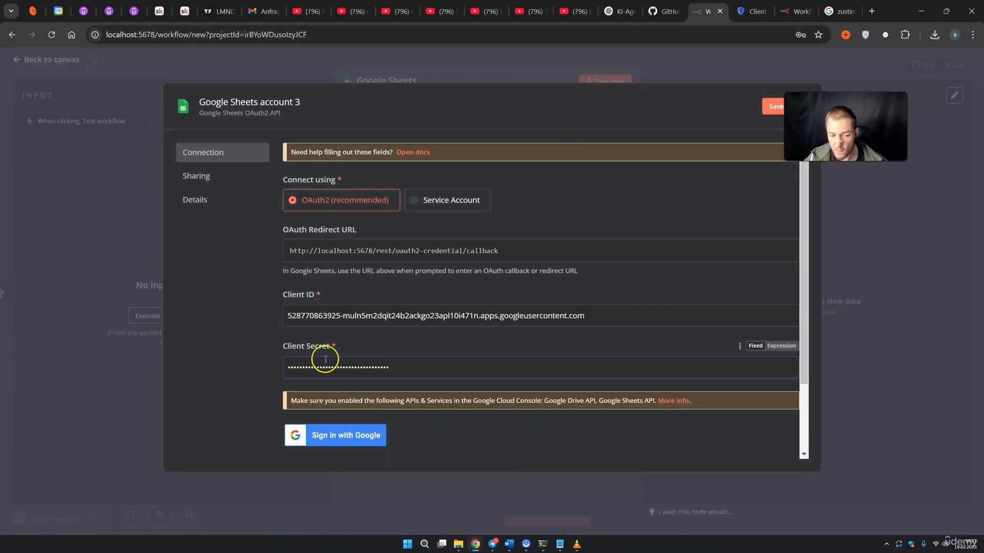
{"action": "left_click", "coordinate": [348, 435]}
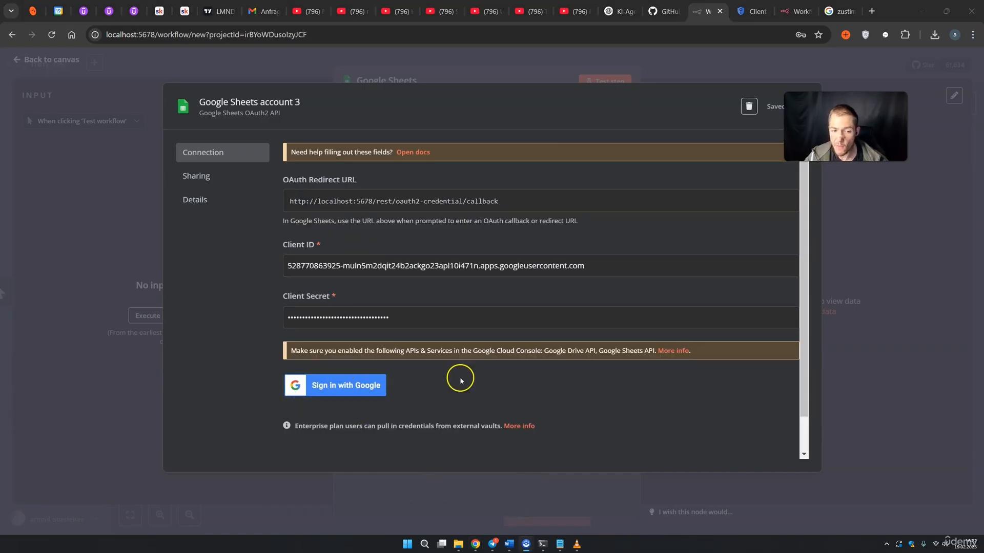
Add the account's own e-mail address as a test user in the Google Auth Platform's audience settings and save it
{"action": "left_click", "coordinate": [743, 14]}
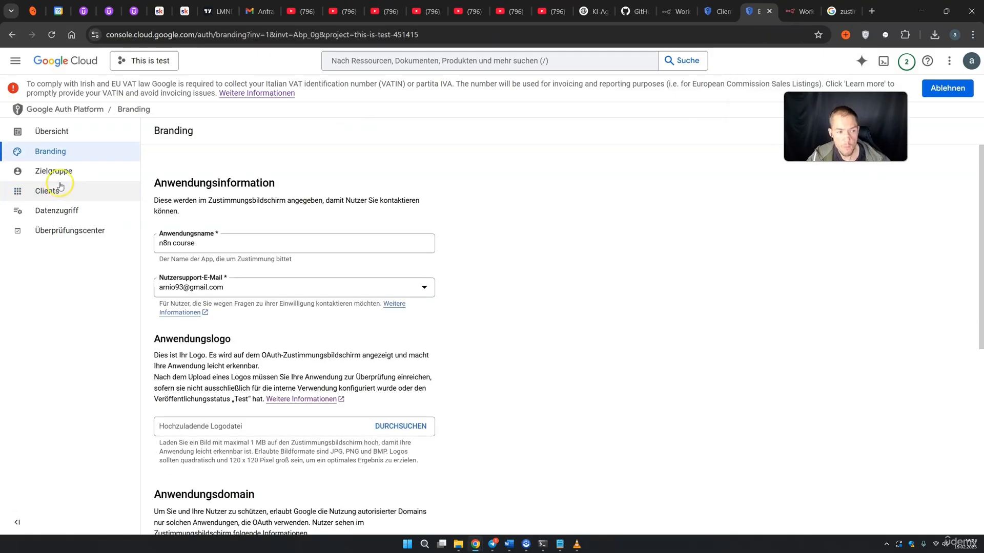
{"action": "left_click", "coordinate": [61, 175]}
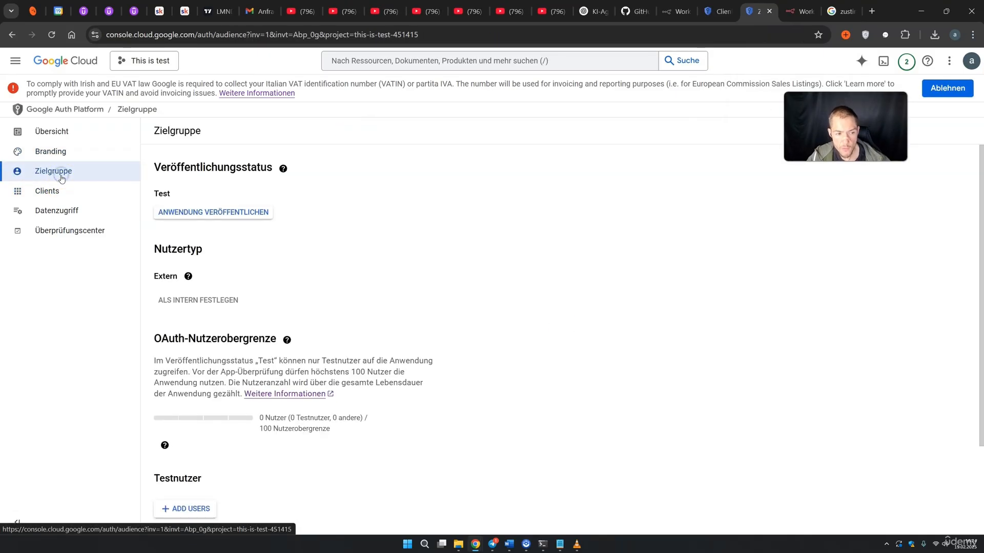
{"action": "scroll", "coordinate": [194, 369], "scroll_direction": "down", "scroll_amount": 3}
{"action": "left_click", "coordinate": [195, 395]}
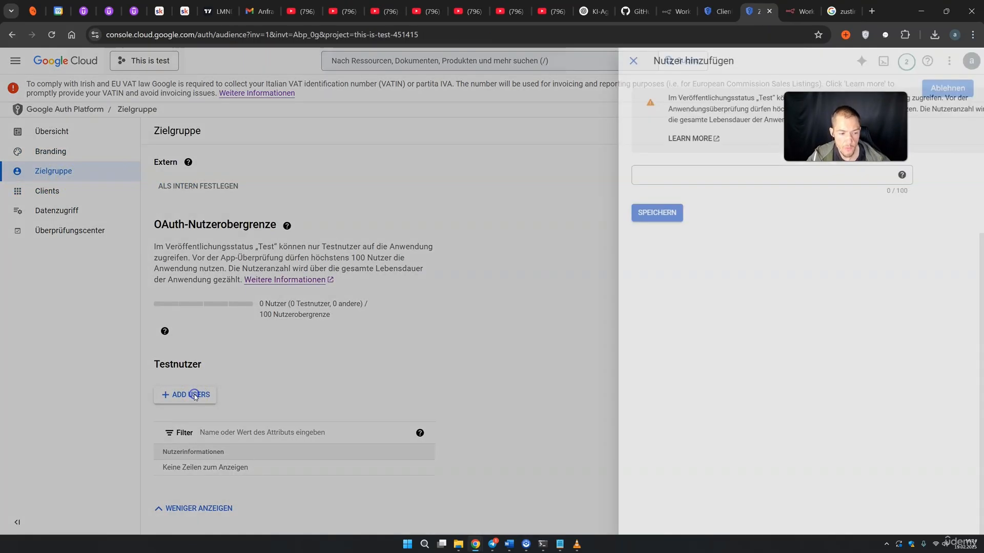
{"action": "left_click", "coordinate": [664, 176]}
{"action": "key", "text": "ctrl+v"}
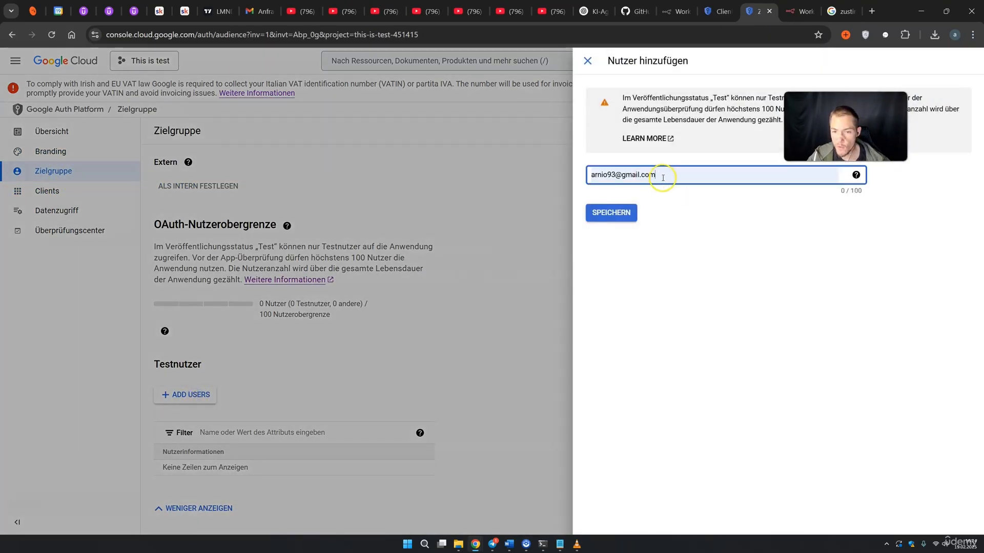
{"action": "left_click", "coordinate": [622, 220]}
{"action": "left_click", "coordinate": [610, 215]}
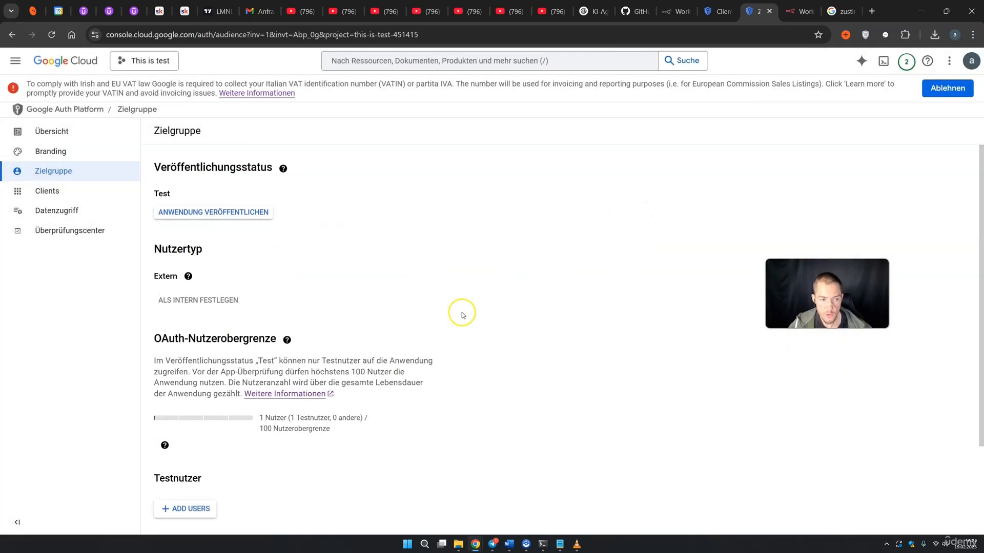
{"action": "scroll", "coordinate": [559, 223], "scroll_direction": "down", "scroll_amount": 2}
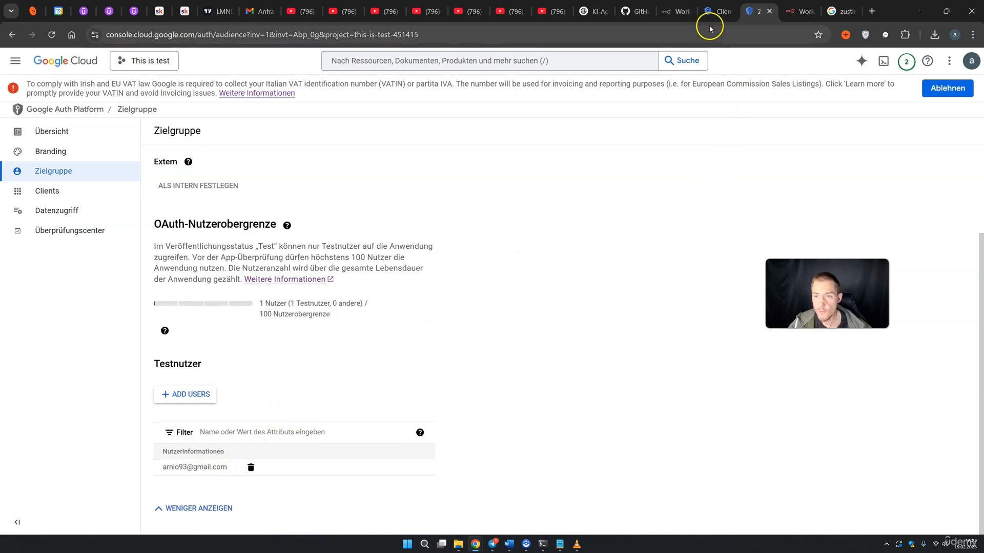
Return to the n8n credential, sign in with the test user's Google account and grant n8n course all requested access
{"action": "left_click", "coordinate": [685, 11]}
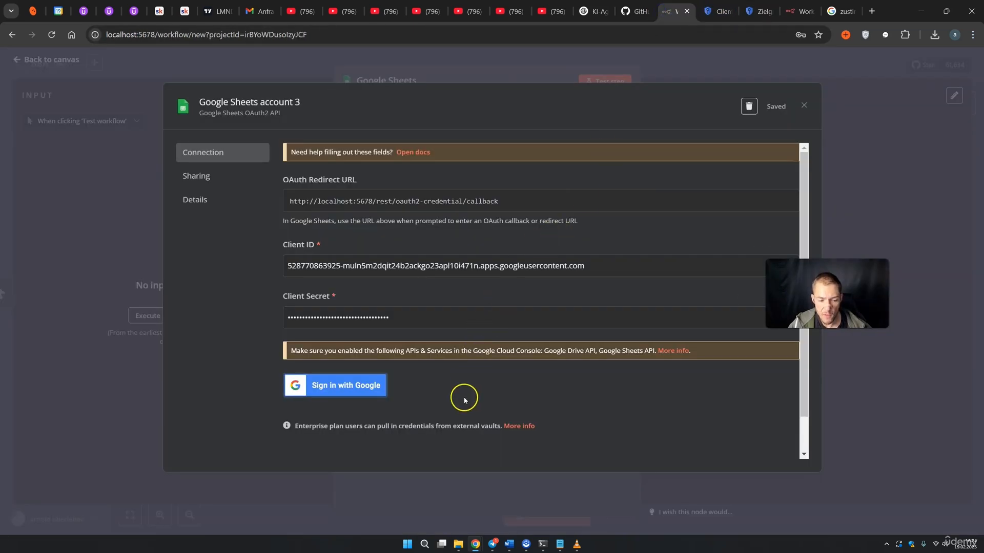
{"action": "left_click", "coordinate": [345, 391]}
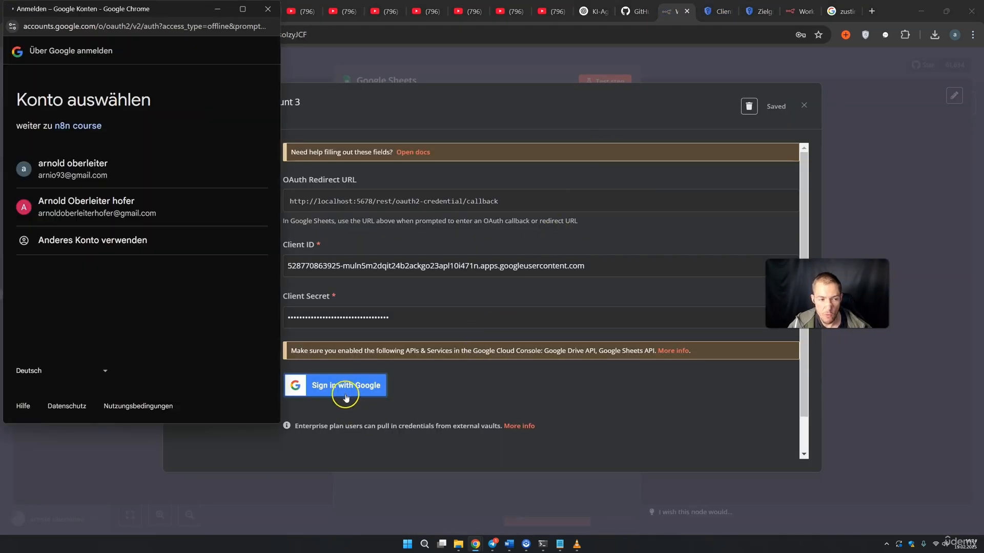
{"action": "left_click", "coordinate": [81, 170]}
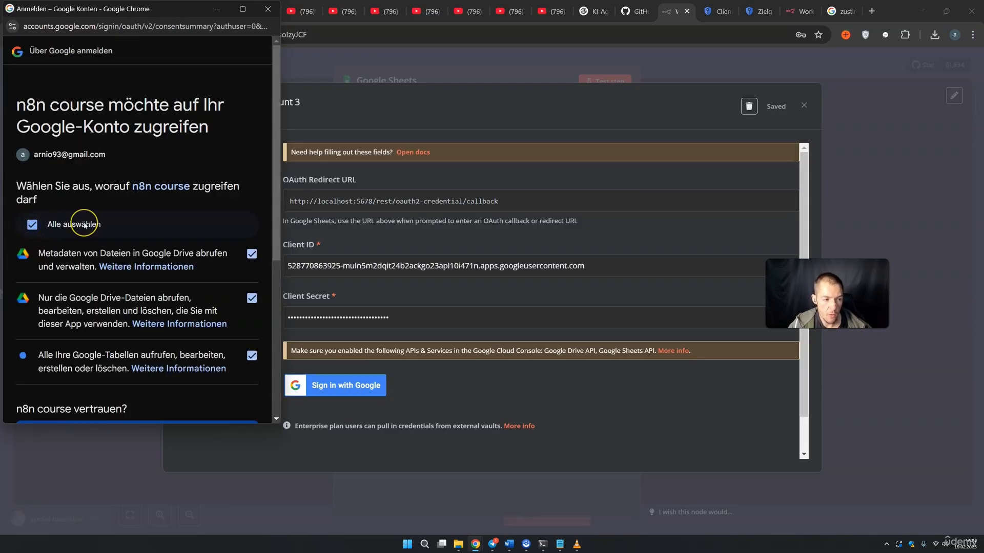
{"action": "scroll", "coordinate": [84, 225], "scroll_direction": "down", "scroll_amount": 5}
{"action": "left_click", "coordinate": [187, 334]}
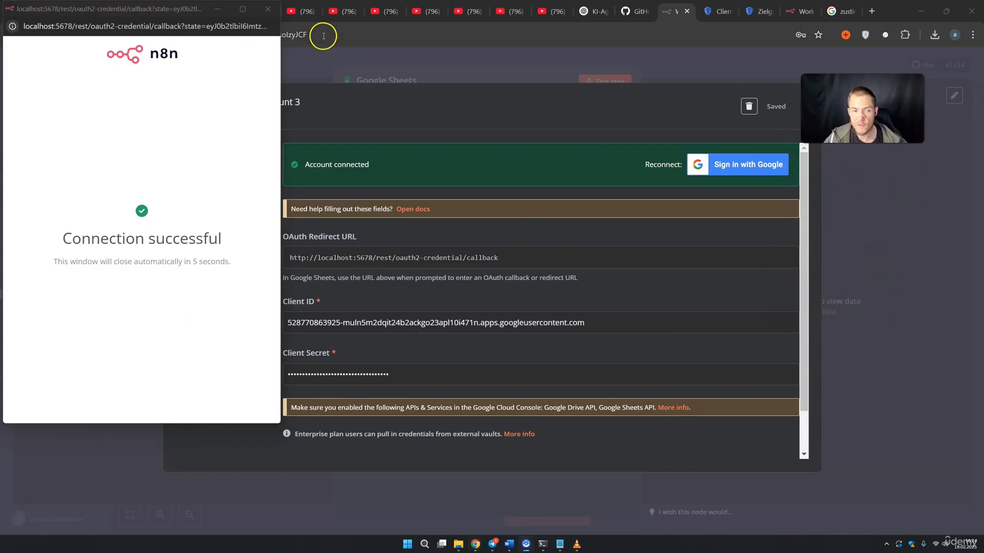
Close the sign-in window and the credential settings, and save the login offered by the browser's password manager
{"action": "left_click", "coordinate": [268, 9]}
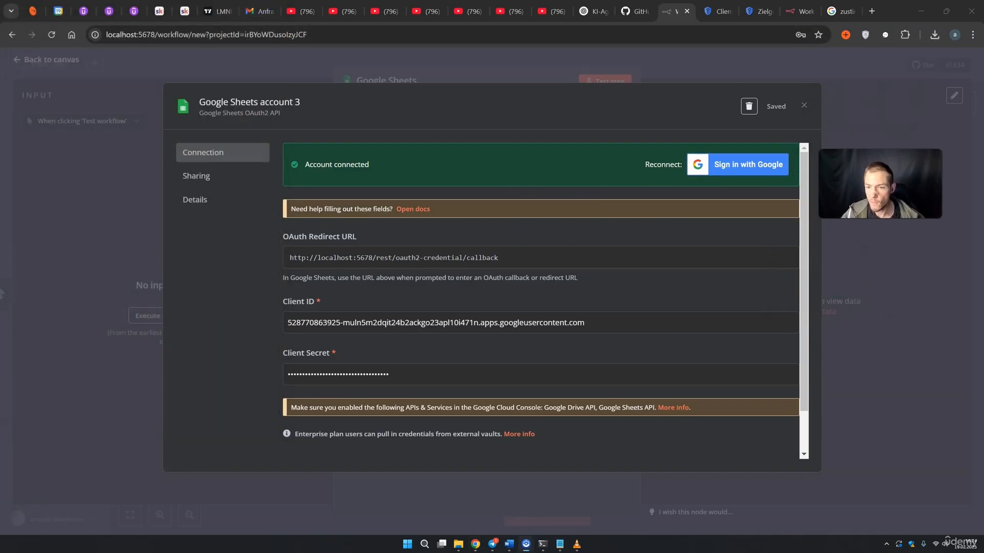
{"action": "left_click", "coordinate": [804, 106]}
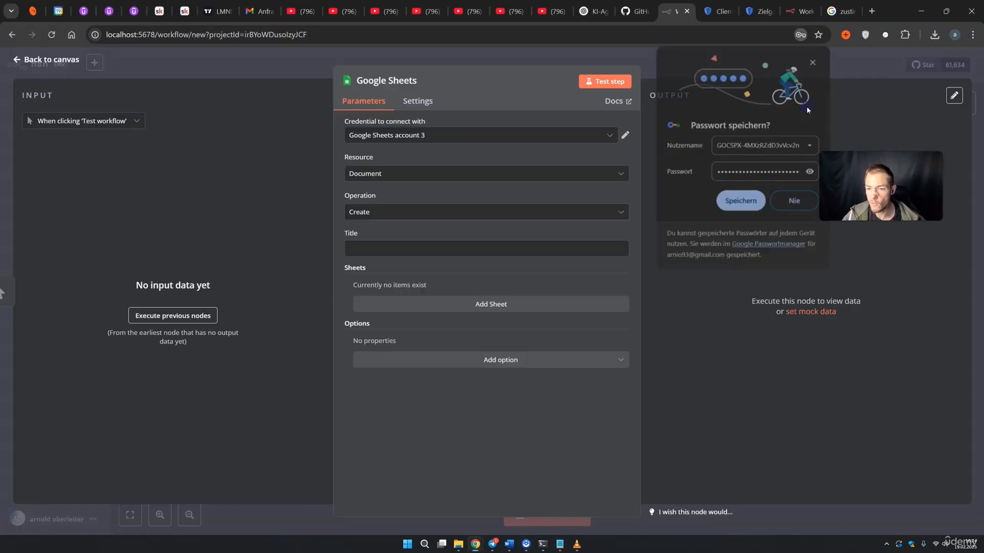
{"action": "left_click", "coordinate": [740, 201]}
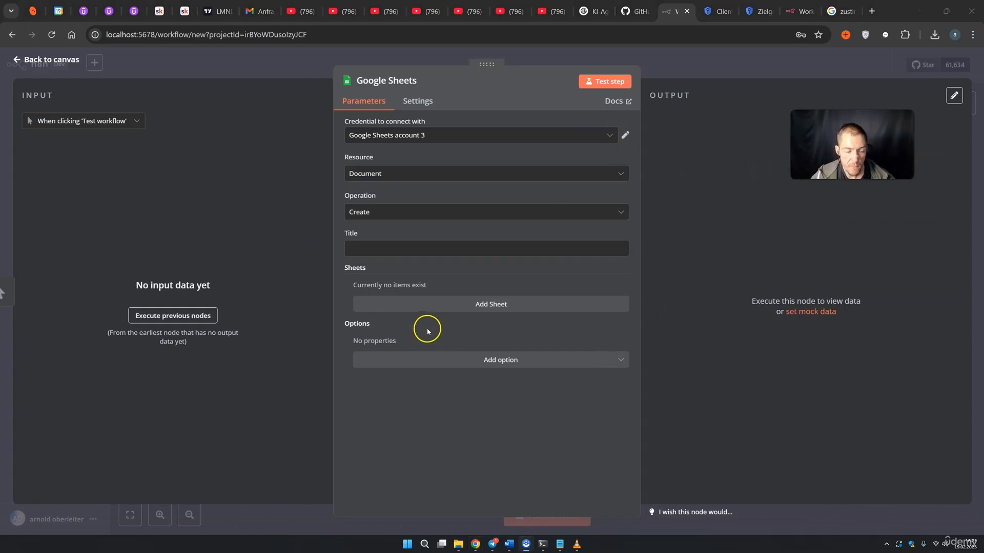
Set the Google Sheets node to create a document titled "thi is a Test" and test the step
{"action": "left_click", "coordinate": [382, 171]}
{"action": "left_click", "coordinate": [380, 200]}
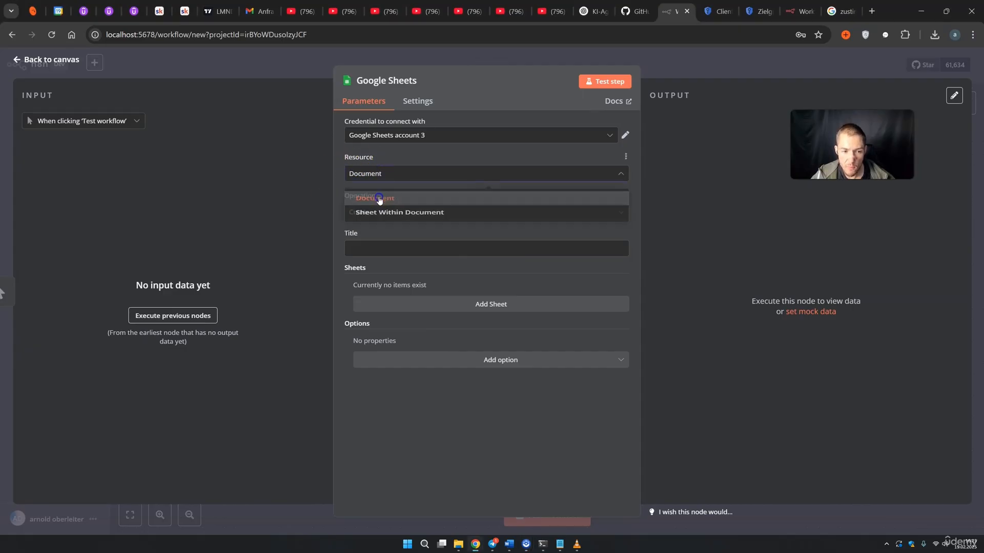
{"action": "left_click", "coordinate": [371, 210]}
{"action": "left_click", "coordinate": [383, 235]}
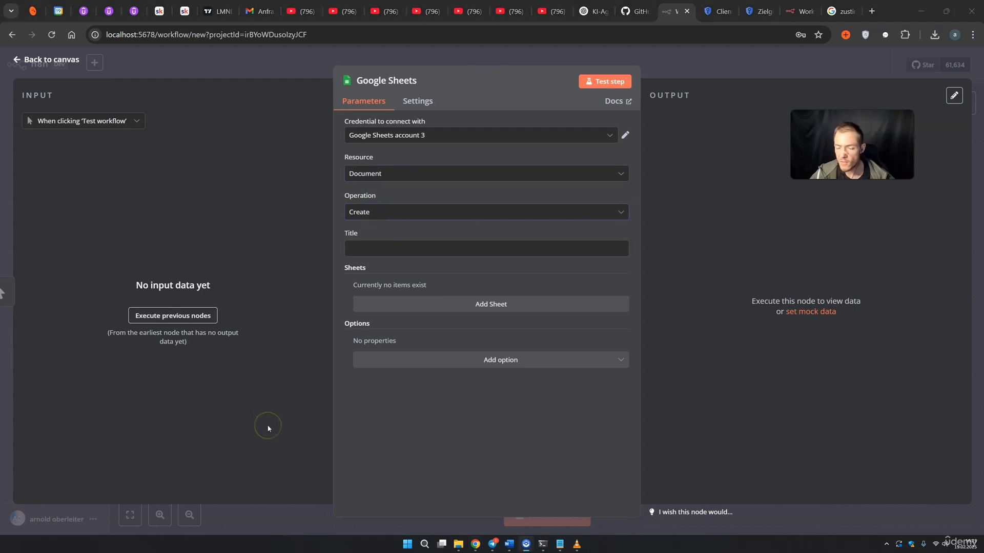
{"action": "left_click", "coordinate": [390, 248]}
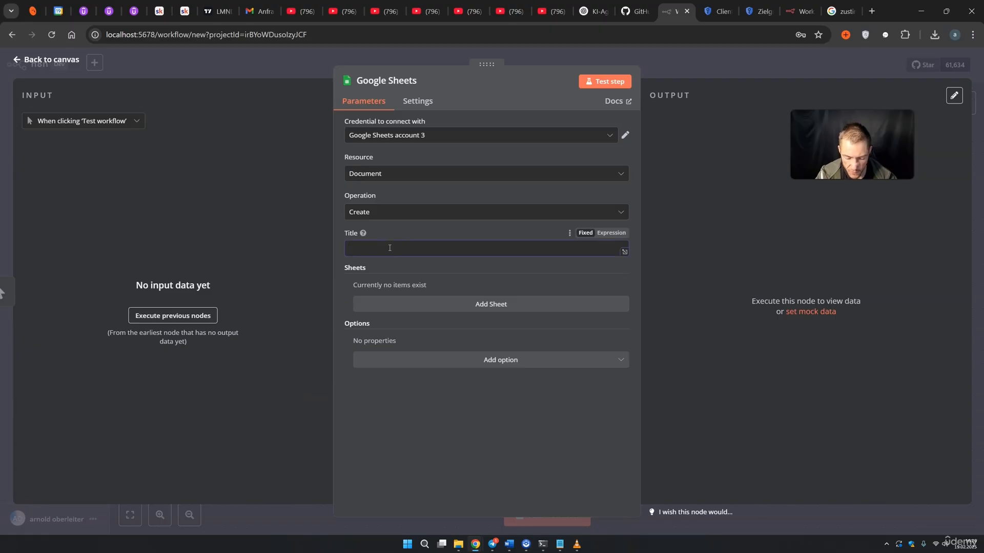
{"action": "type", "text": "thi is a Test"}
{"action": "left_click", "coordinate": [606, 84]}
{"action": "left_click_drag", "start_coordinate": [834, 511], "coordinate": [944, 513]}
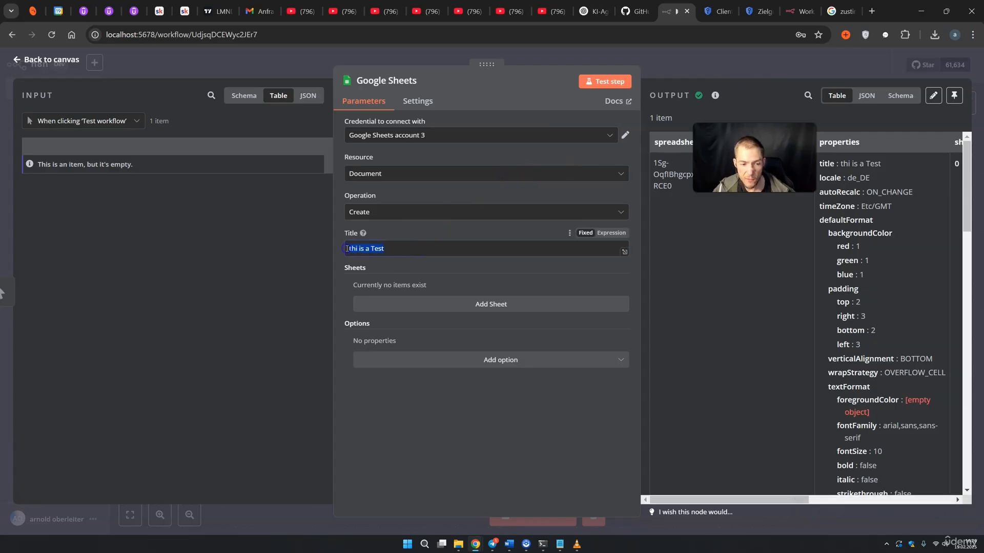
Close the node settings, open the "thi is a Test" spreadsheet in Google Sheets, and return to the file list
{"action": "left_click", "coordinate": [746, 66]}
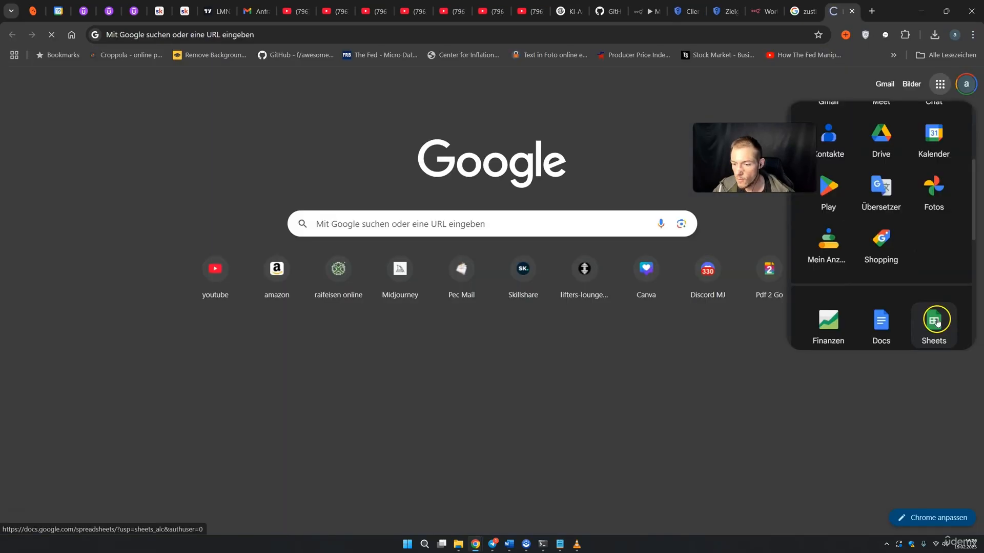
{"action": "left_click", "coordinate": [928, 307]}
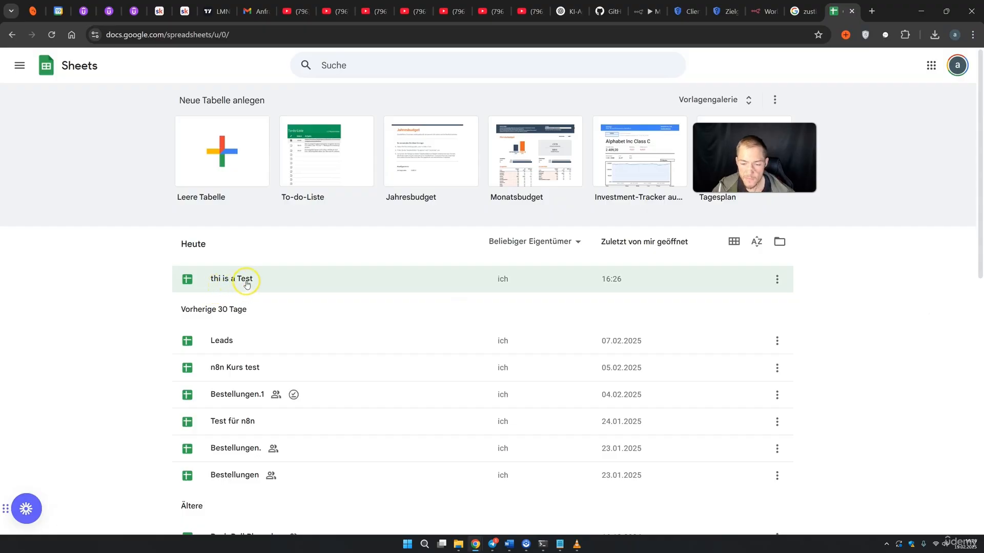
{"action": "left_click", "coordinate": [246, 285]}
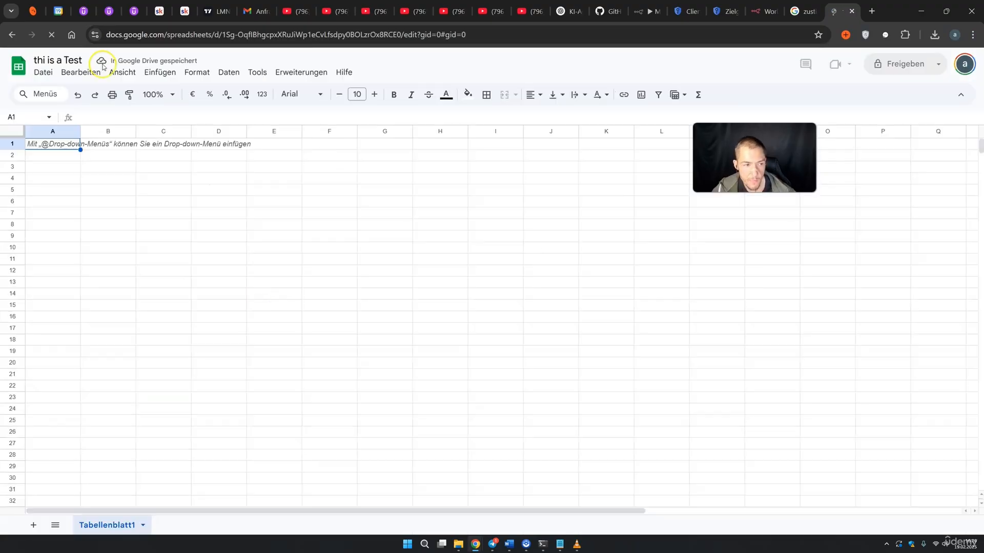
{"action": "left_click", "coordinate": [12, 35]}
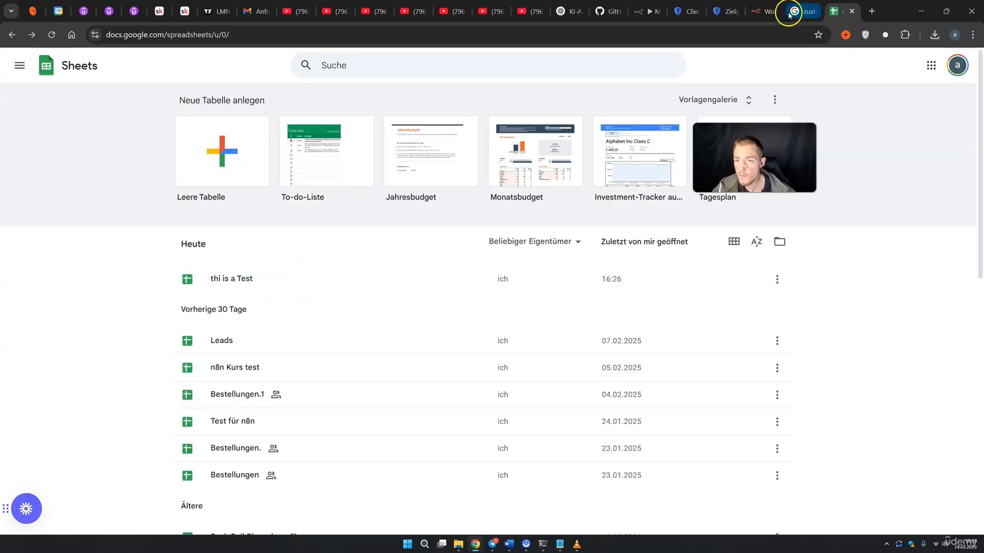
Return to the local n8n workflow and review the Google Sheets node's parameters
{"action": "left_click", "coordinate": [658, 14]}
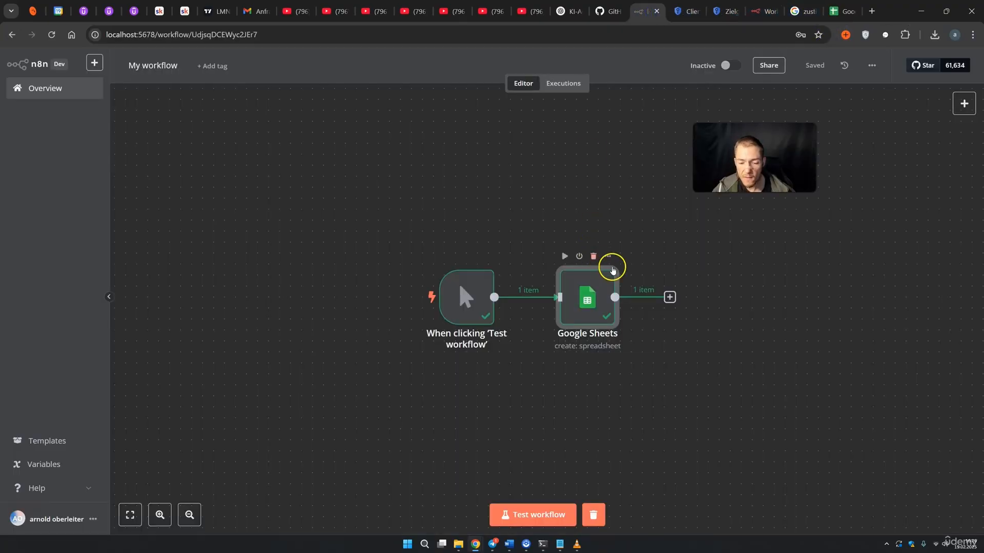
{"action": "left_click_drag", "start_coordinate": [795, 436], "coordinate": [379, 239]}
{"action": "left_click", "coordinate": [885, 422]}
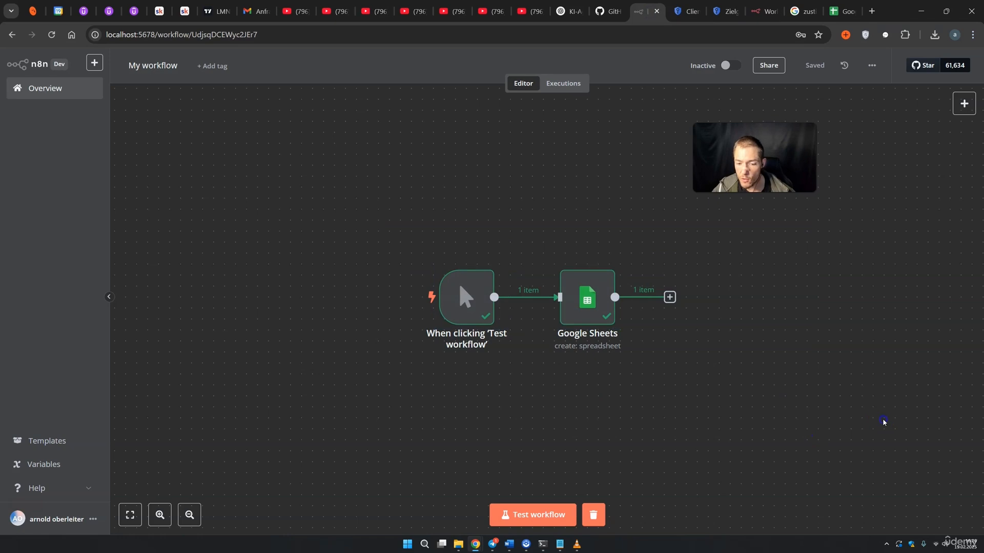
{"action": "double_click", "coordinate": [593, 302]}
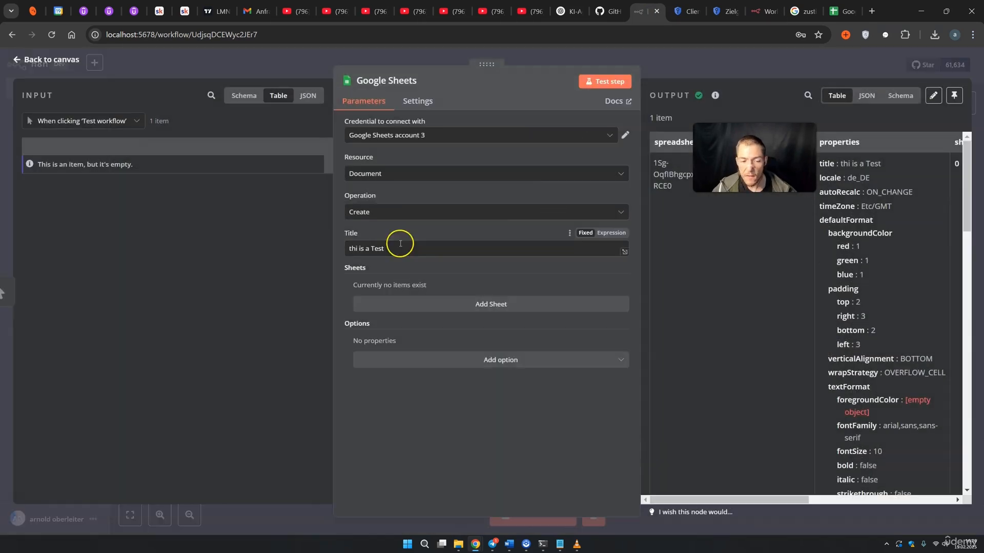
{"action": "left_click", "coordinate": [667, 78]}
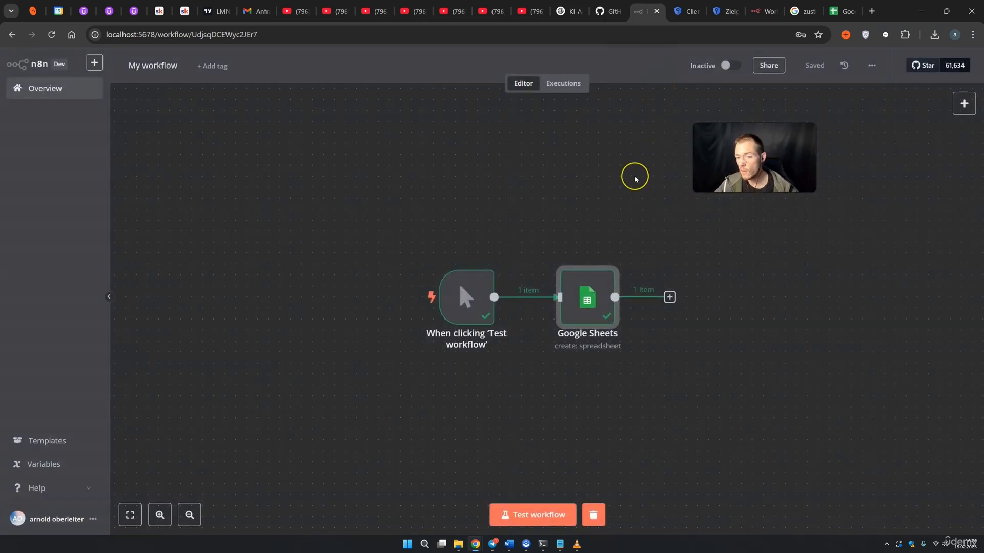
{"action": "left_click", "coordinate": [323, 188]}
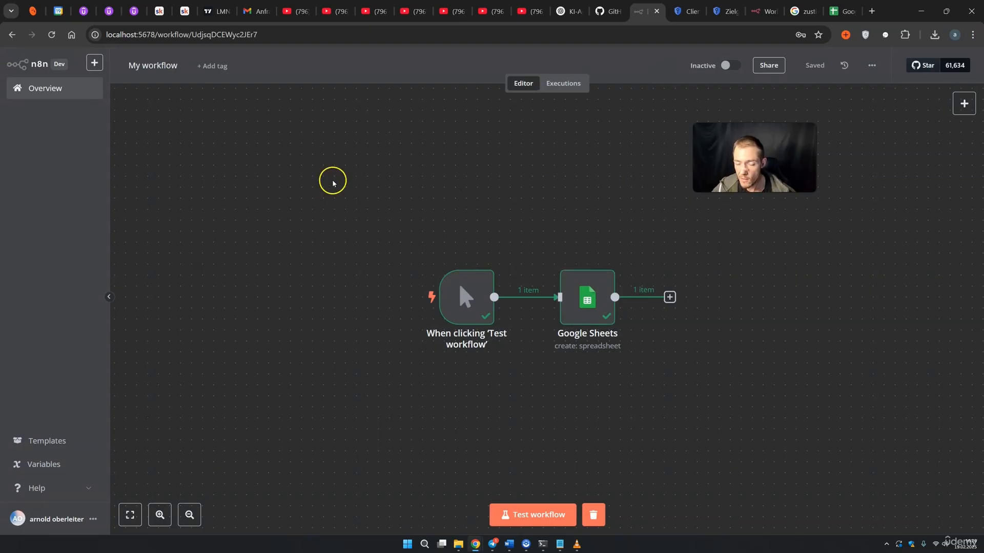
Switch to the n8n Cloud instance and create a new workflow
{"action": "left_click", "coordinate": [689, 12]}
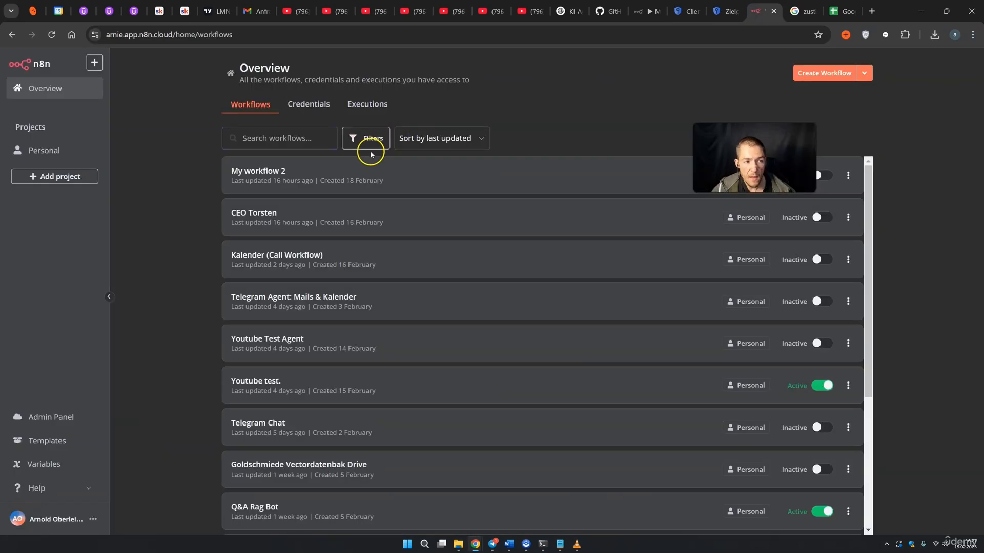
{"action": "left_click_drag", "start_coordinate": [256, 37], "coordinate": [107, 36]}
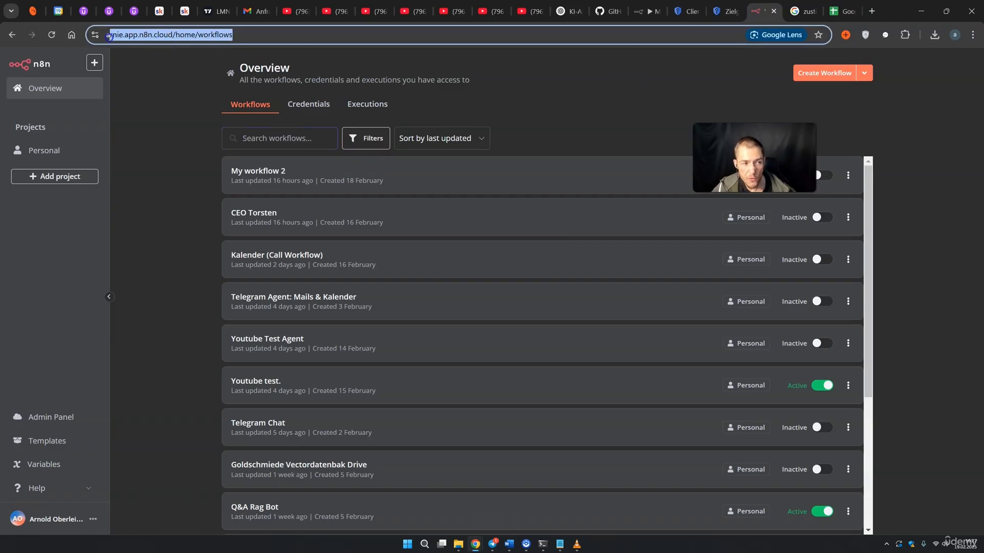
{"action": "left_click", "coordinate": [147, 147]}
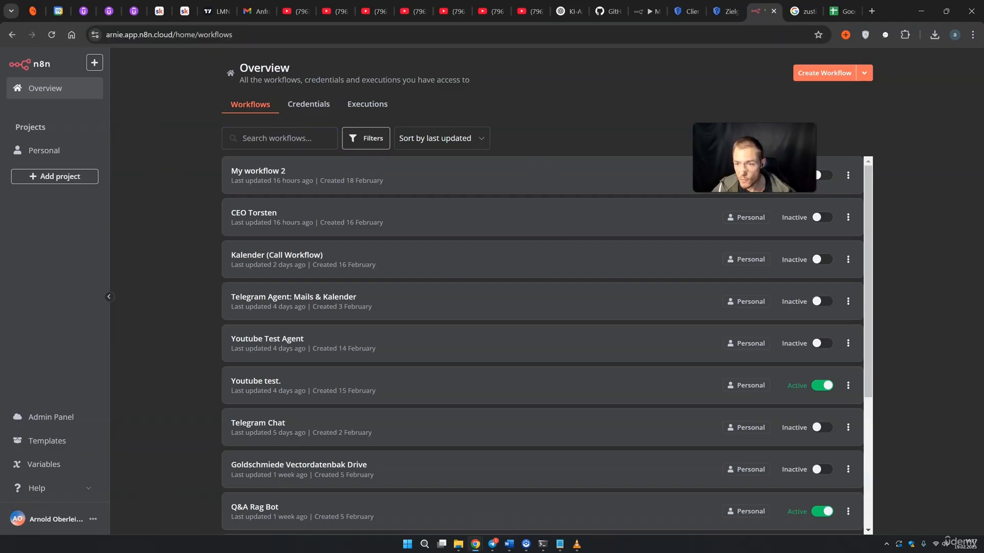
{"action": "left_click", "coordinate": [822, 75]}
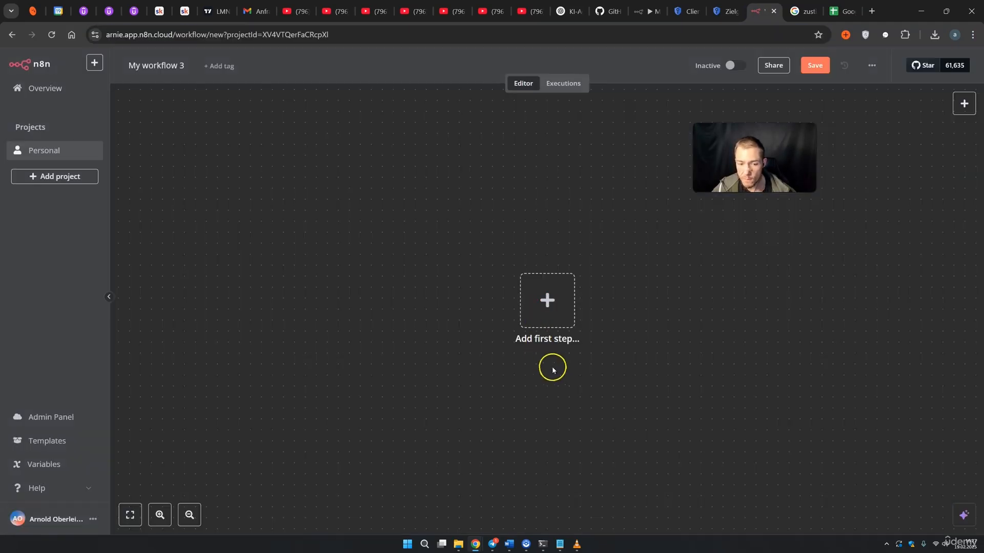
Add a Google Sheets trigger for added rows as the workflow's first step
{"action": "left_click", "coordinate": [547, 301]}
{"action": "left_click", "coordinate": [796, 146]}
{"action": "type", "text": "goog"}
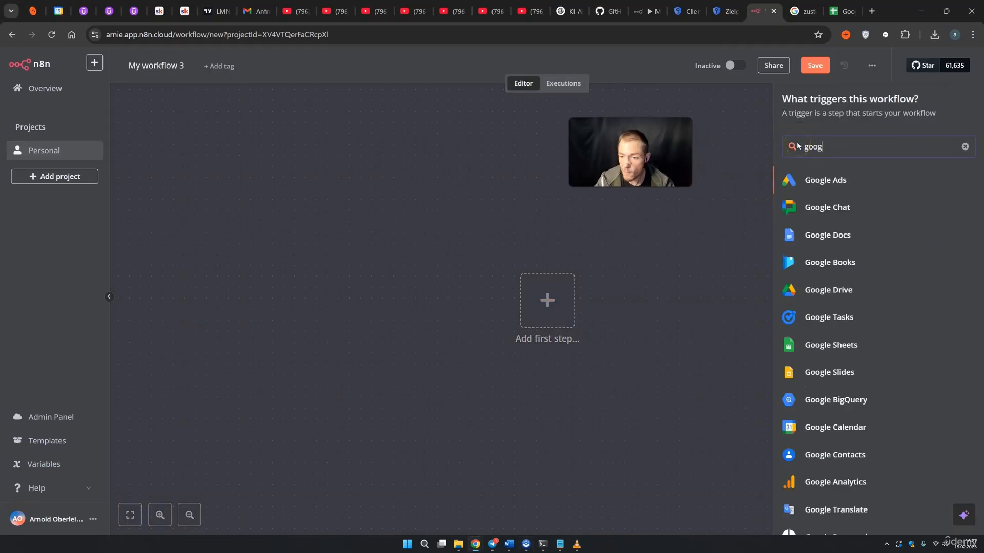
{"action": "left_click", "coordinate": [831, 345]}
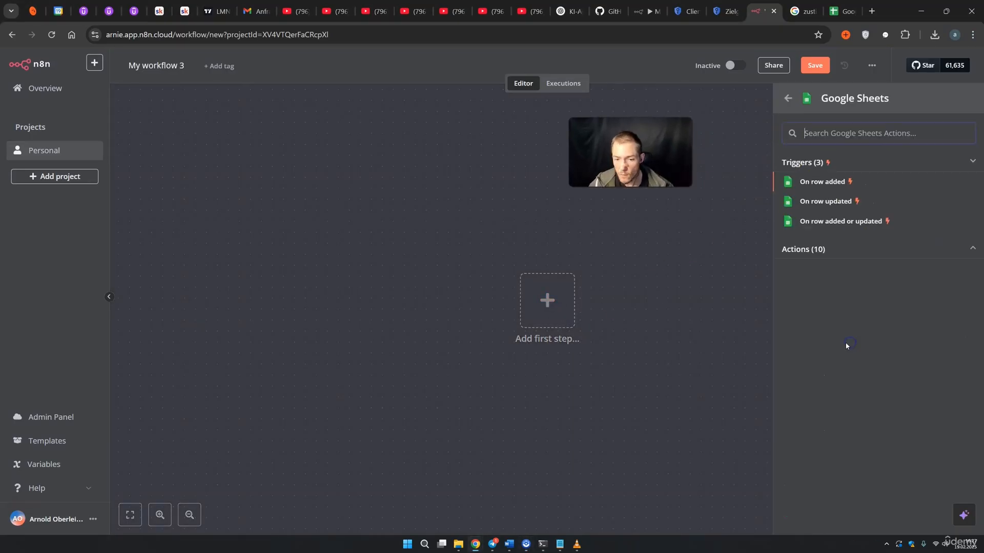
{"action": "left_click", "coordinate": [831, 192]}
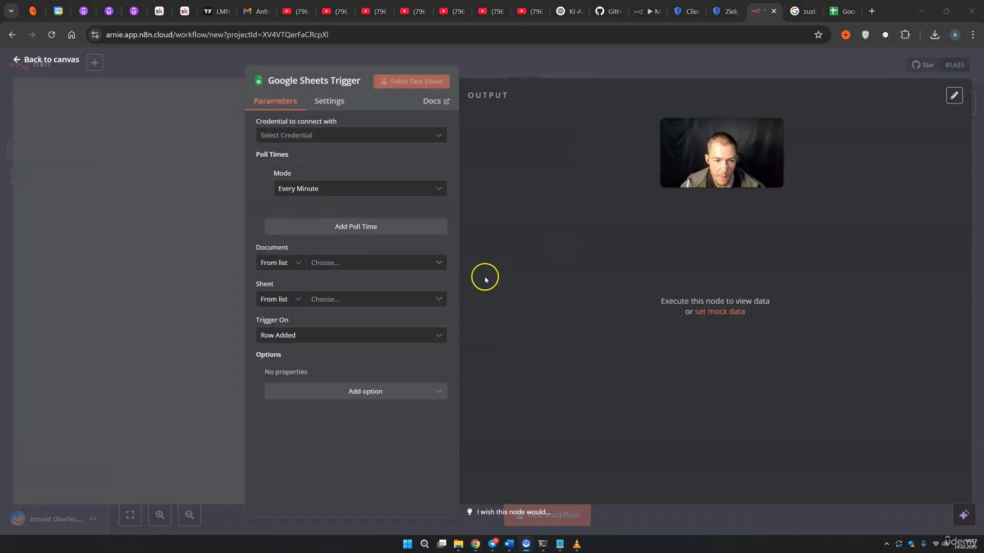
Create a new OAuth2 credential for the trigger, sign in with the Google account, allow access, and return to the canvas
{"action": "left_click", "coordinate": [341, 135]}
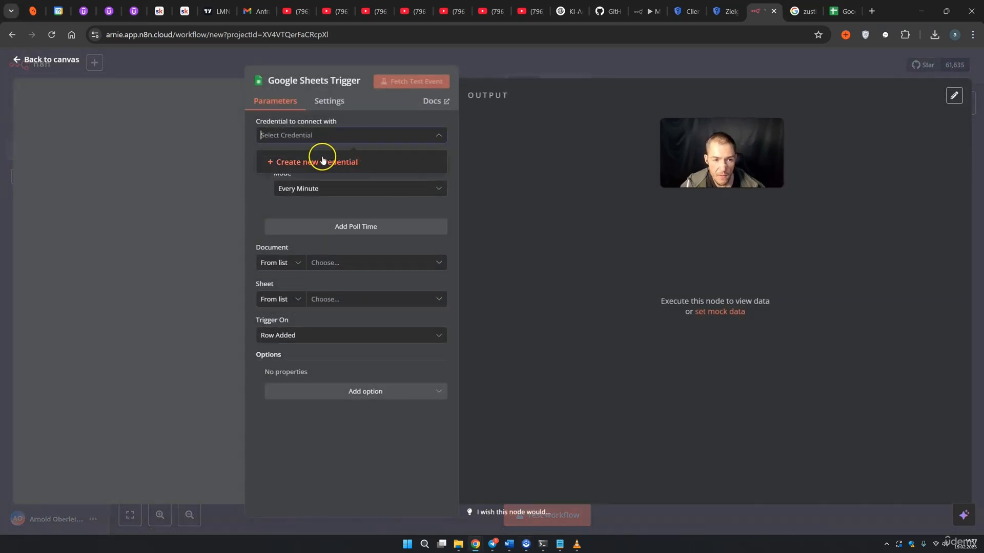
{"action": "left_click", "coordinate": [347, 161]}
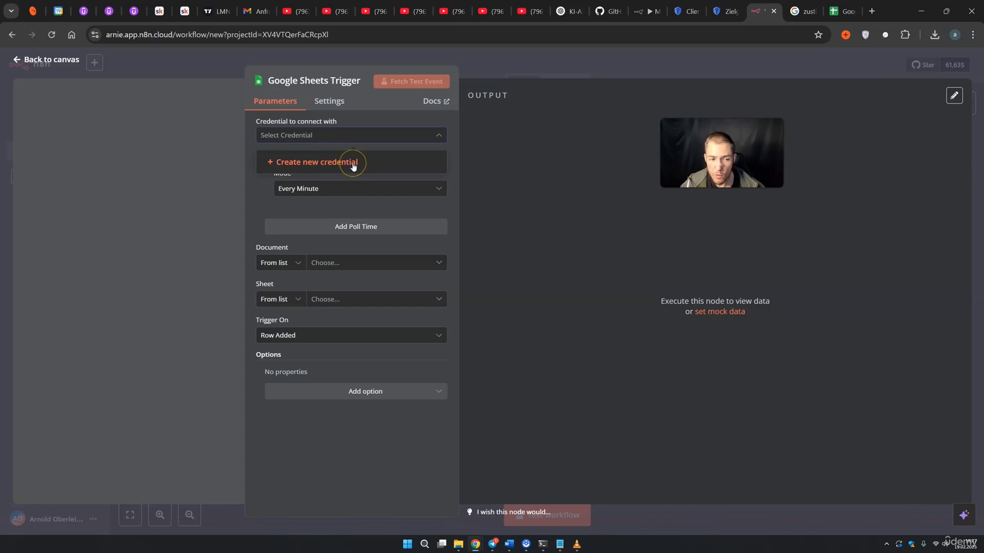
{"action": "left_click", "coordinate": [346, 165]}
{"action": "left_click", "coordinate": [334, 164]}
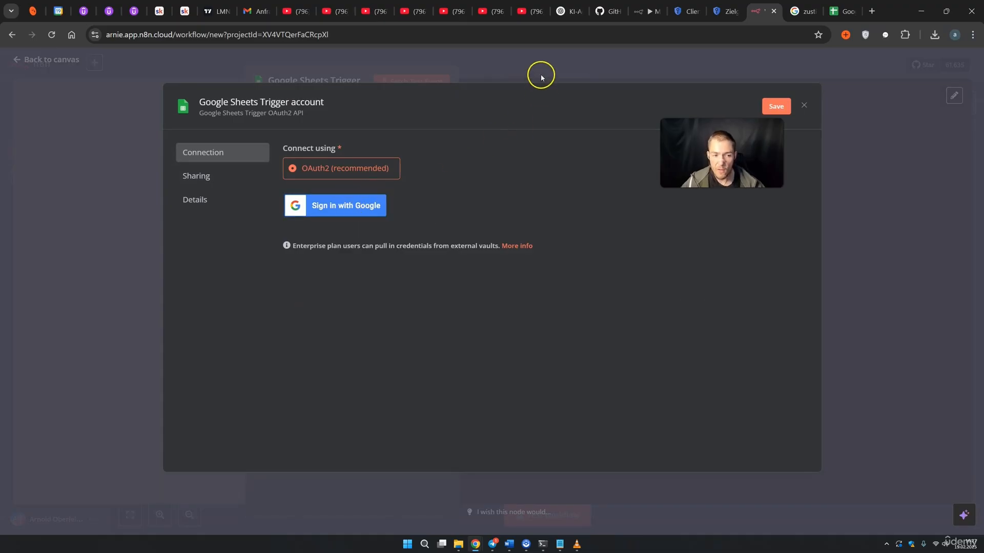
{"action": "left_click", "coordinate": [359, 212]}
{"action": "left_click", "coordinate": [119, 203]}
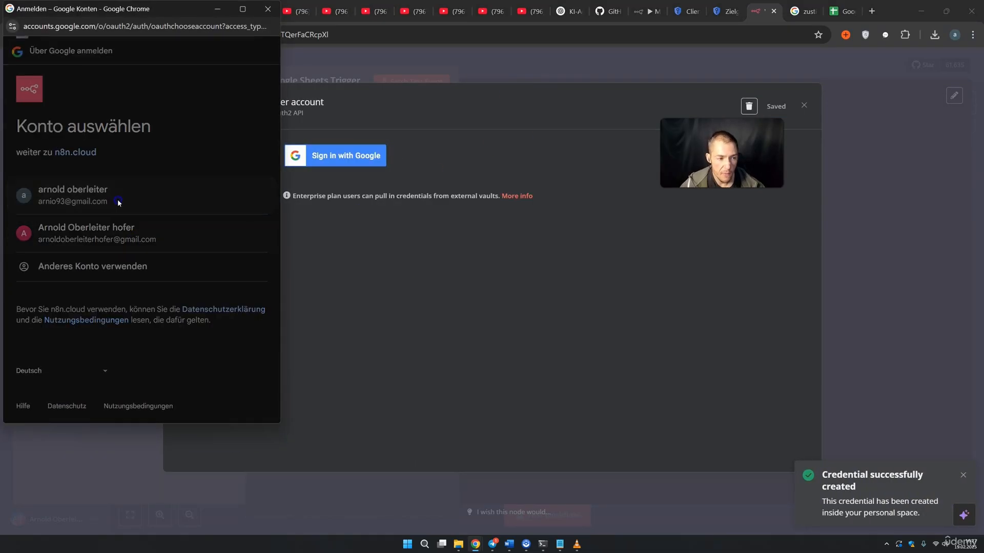
{"action": "scroll", "coordinate": [197, 246], "scroll_direction": "down", "scroll_amount": 4}
{"action": "left_click", "coordinate": [202, 338]}
{"action": "left_click", "coordinate": [578, 73]}
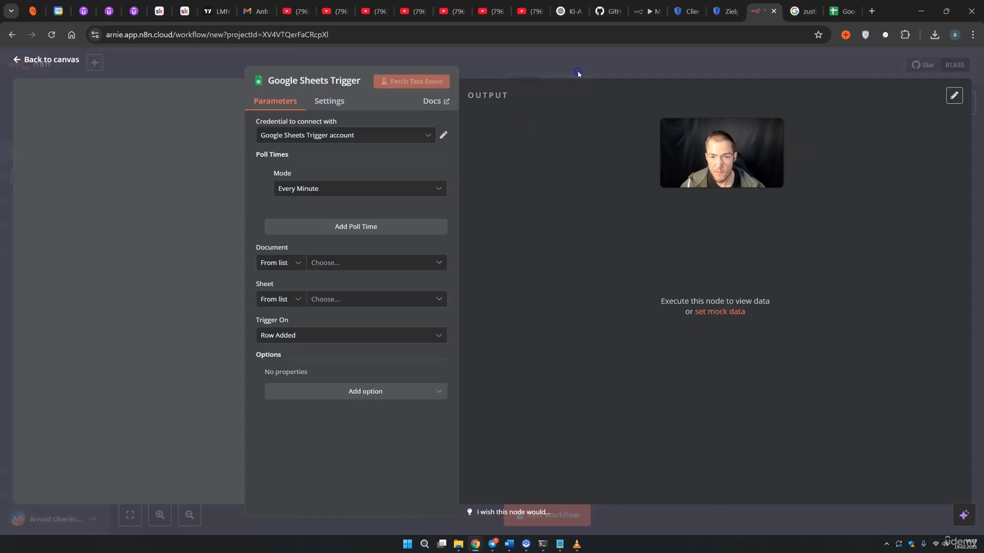
{"action": "left_click", "coordinate": [576, 72]}
{"action": "left_click", "coordinate": [594, 210]}
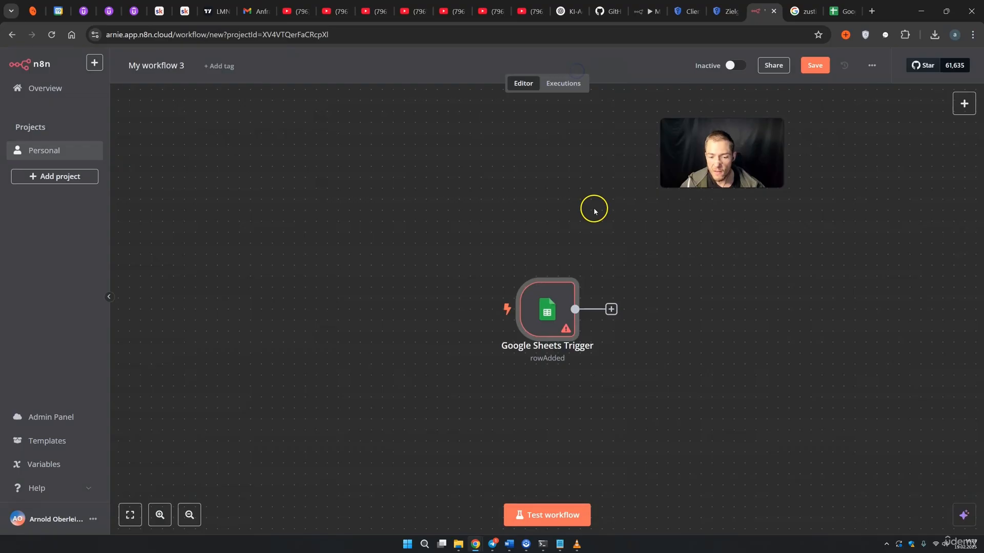
View the web client's OAuth details in Google Cloud and return to the local n8n workflow
{"action": "mouse_move", "coordinate": [544, 302]}
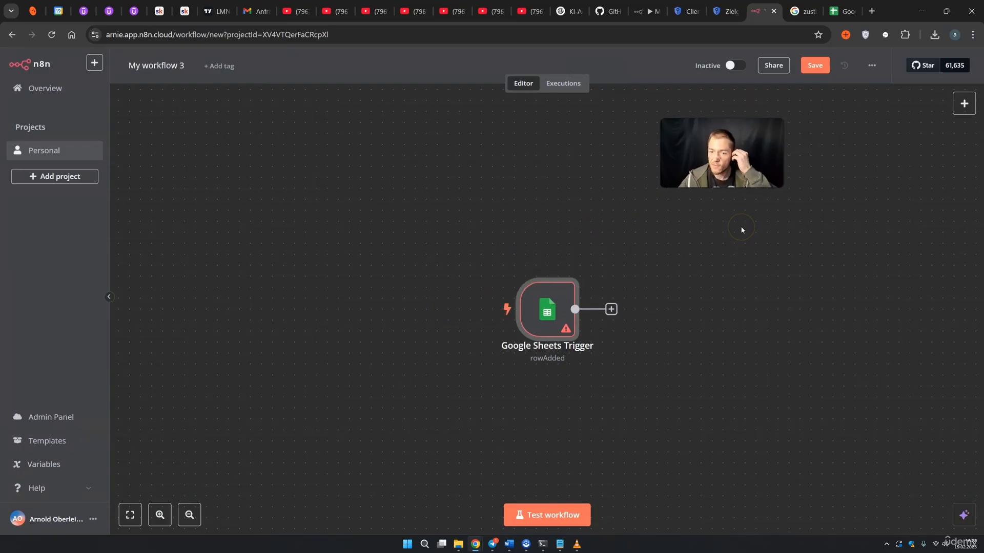
{"action": "left_click", "coordinate": [679, 11]}
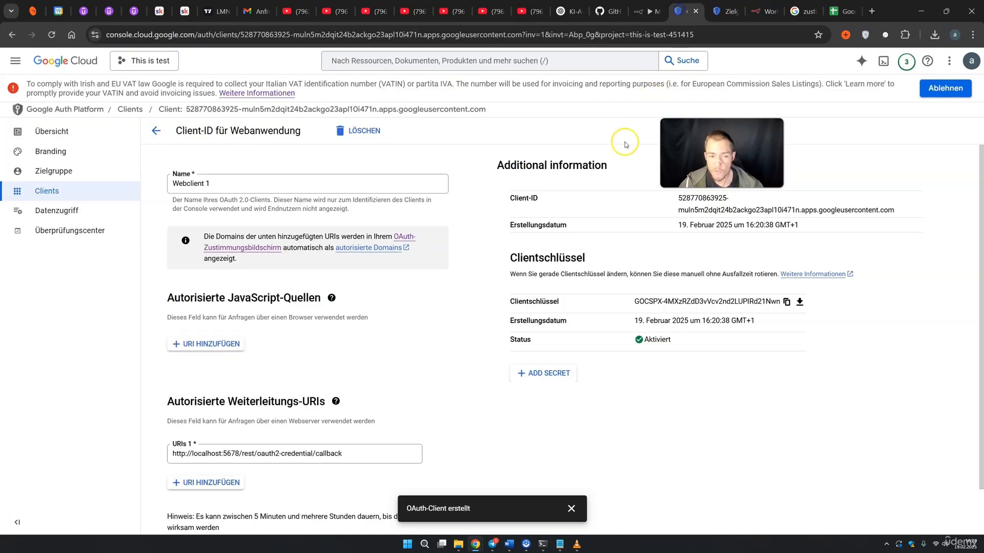
{"action": "left_click", "coordinate": [642, 12]}
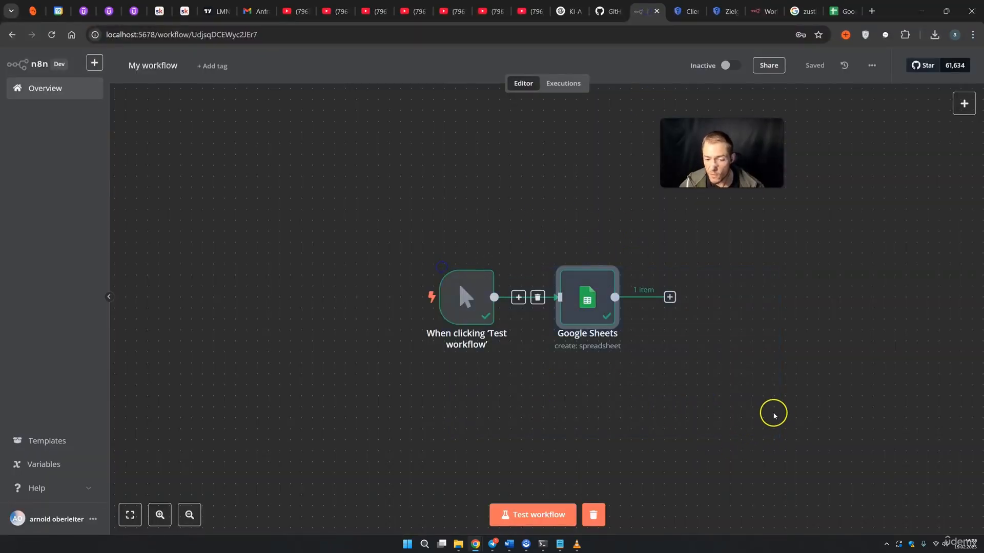